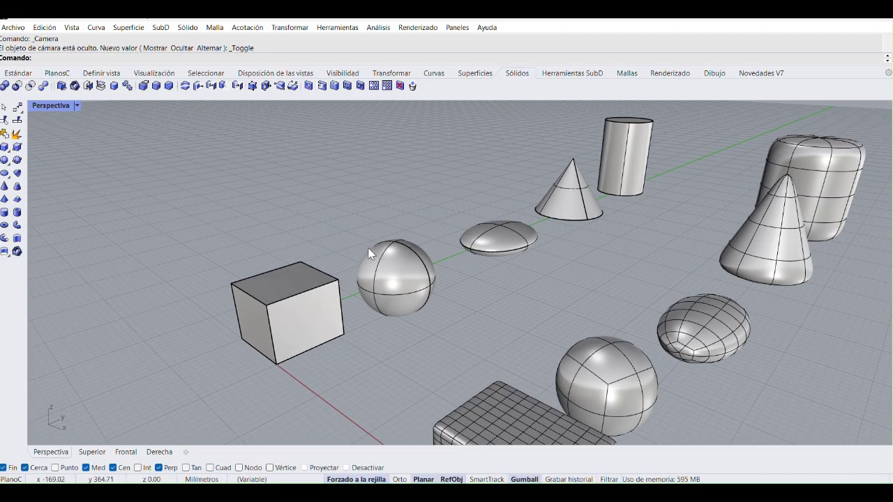
Step: Examine the box, sphere, ellipsoid, cone and cylinder by selecting each in turn, and display the standard solid creation tools
left_click(309, 297)
left_click(414, 273)
left_click(498, 237)
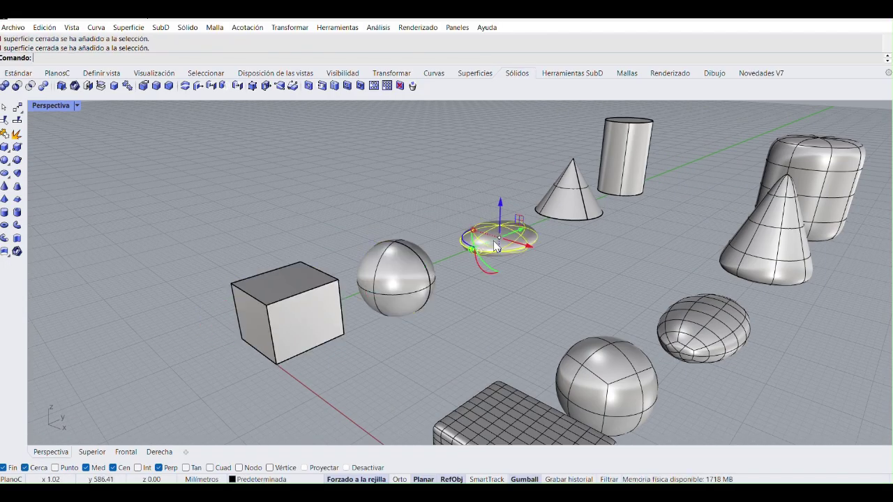
left_click(571, 196)
left_click(620, 159)
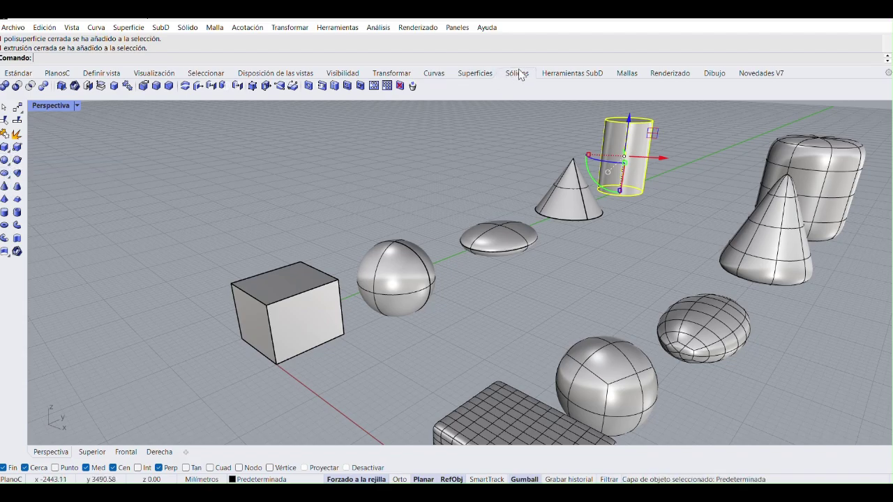
left_click(18, 74)
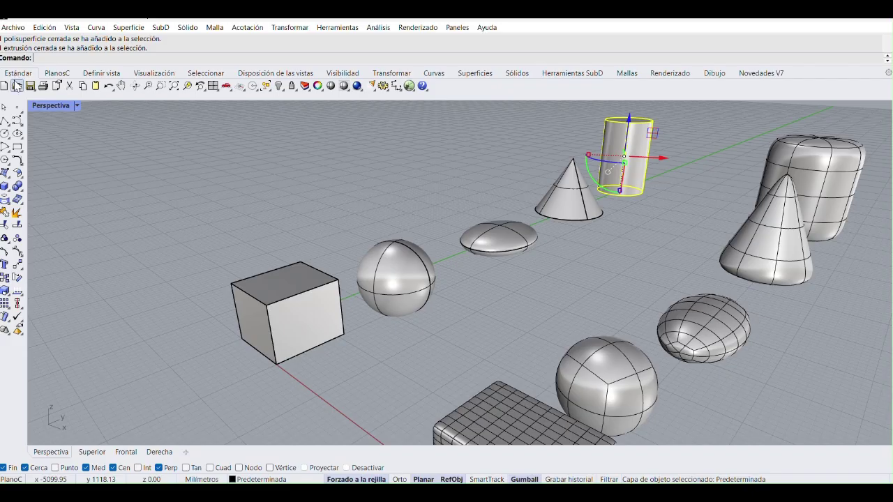
left_click(8, 189)
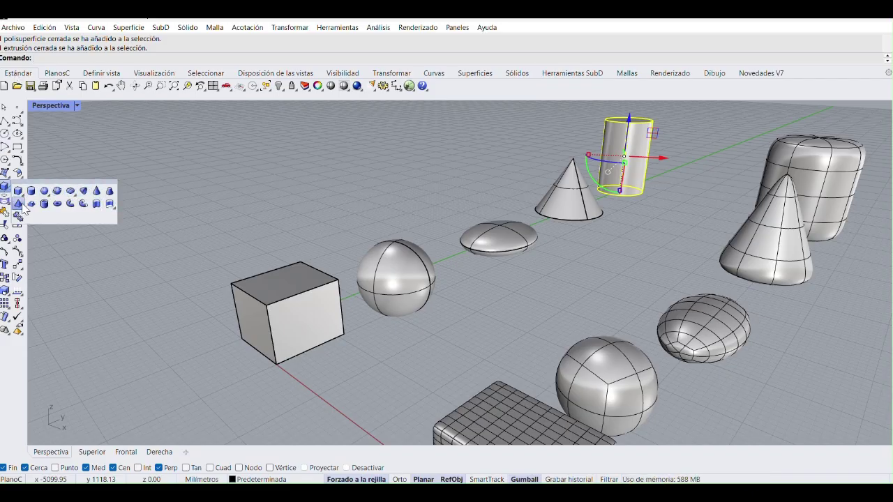
Step: Review the row of solids again by selecting each one, from the box through to the cylinder
left_click(275, 327)
left_click(427, 318)
left_click(319, 323)
scroll(316, 322, "up", 2)
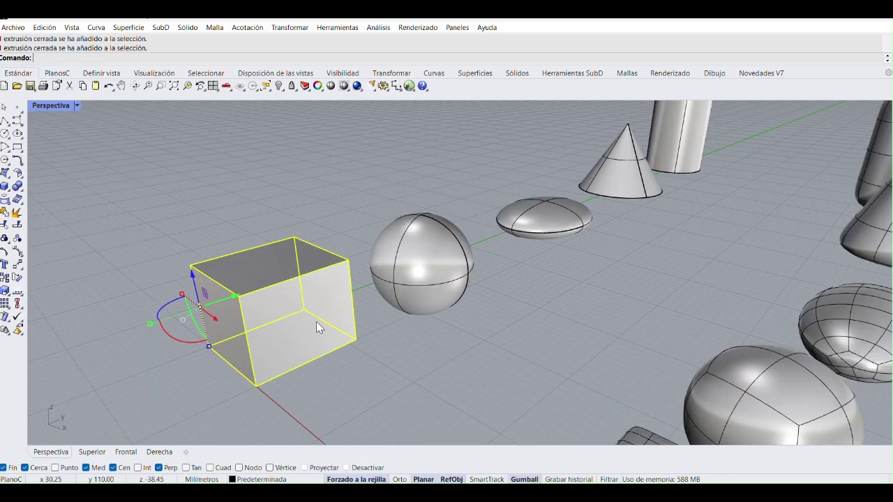
scroll(374, 275, "down", 2)
left_click(380, 276)
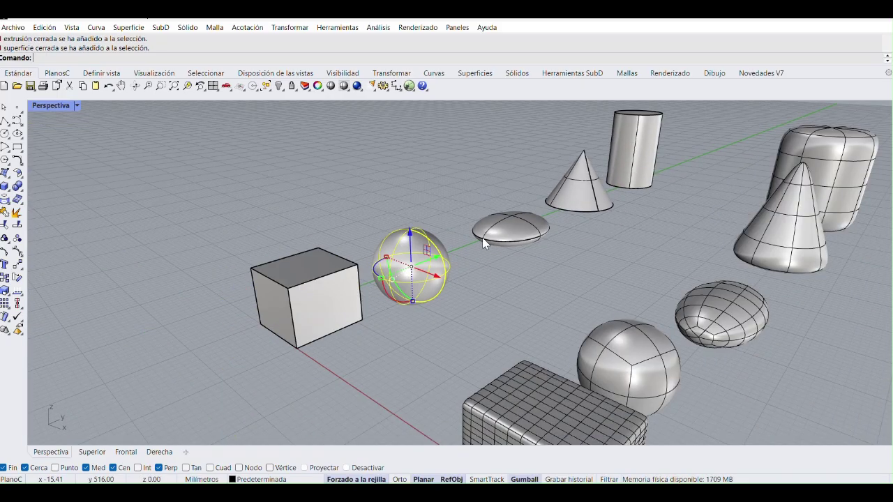
left_click(507, 225)
left_click(579, 182)
left_click(627, 149)
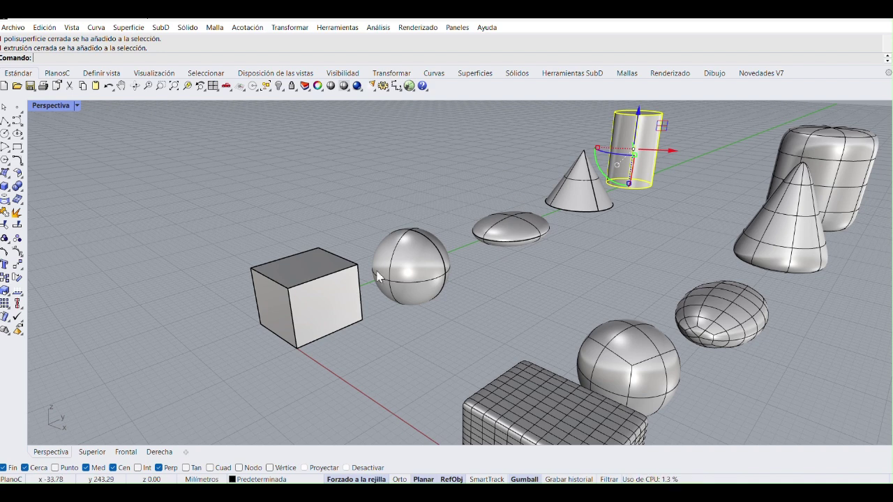
Step: Try to move the box away from the origin with the Gumball, and undo the moves
left_click(325, 284)
mouse_move(277, 310)
left_mouse_down()
mouse_move(224, 249)
mouse_move(283, 326)
left_mouse_up()
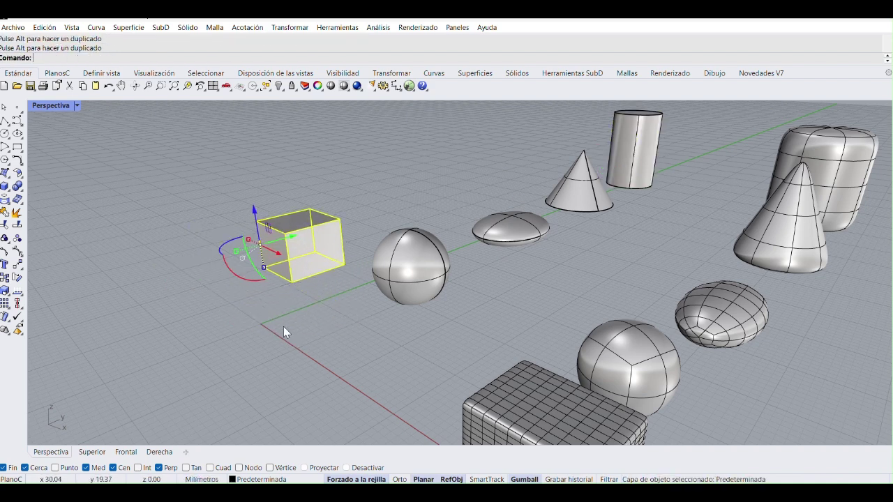
key("ctrl+z")
key("ctrl+z")
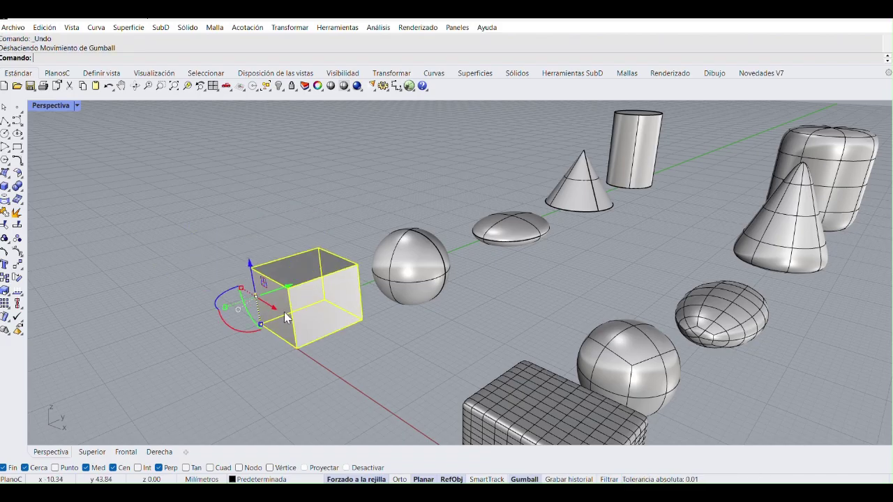
scroll(255, 304, "up", 2)
right_click_drag(246, 323, 289, 349)
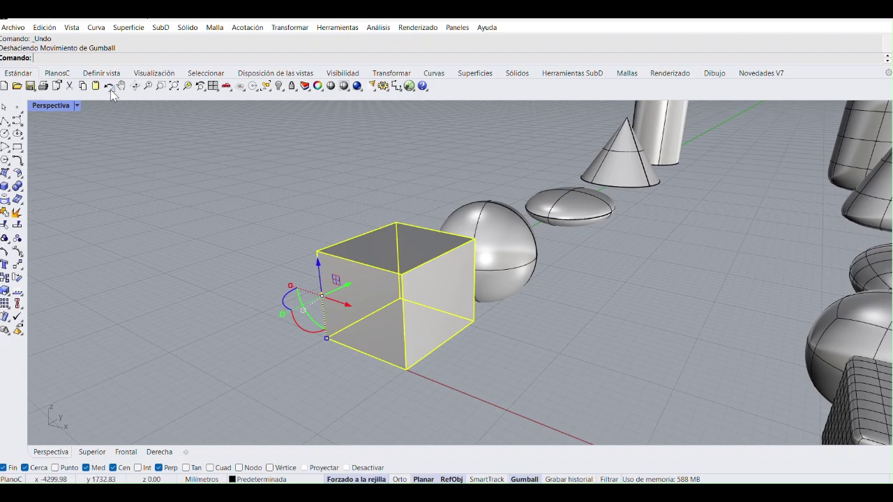
type("Esca")
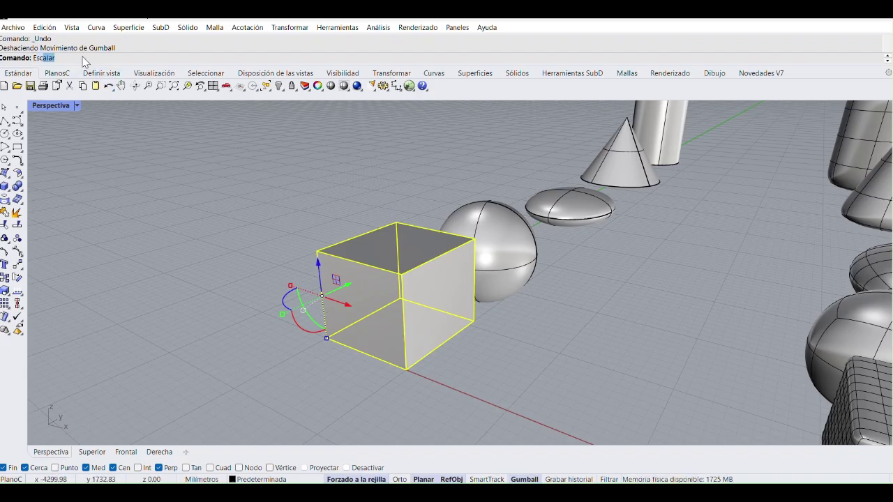
key("BackSpace")
key("BackSpace")
key("BackSpace")
key("BackSpace")
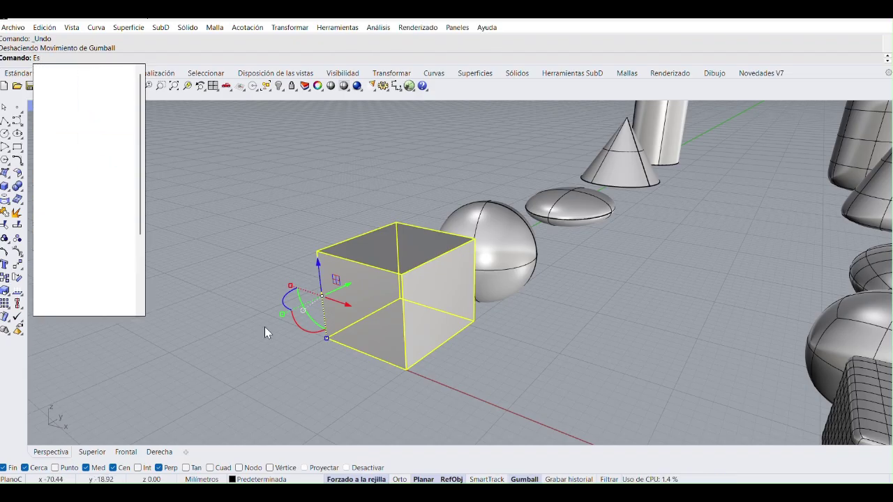
Step: Stretch the box freehand with the Gumball scale handles, first along its height and also lengthwise along X
left_click(325, 338)
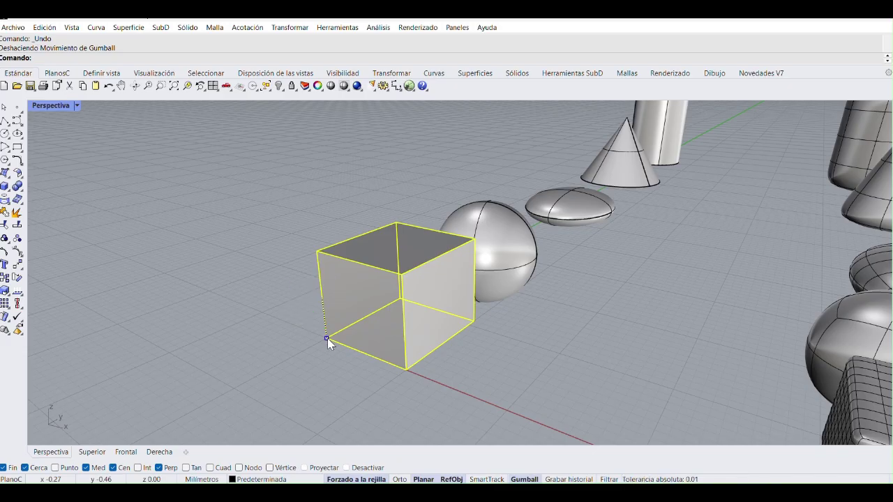
left_click_drag(328, 343, 420, 354)
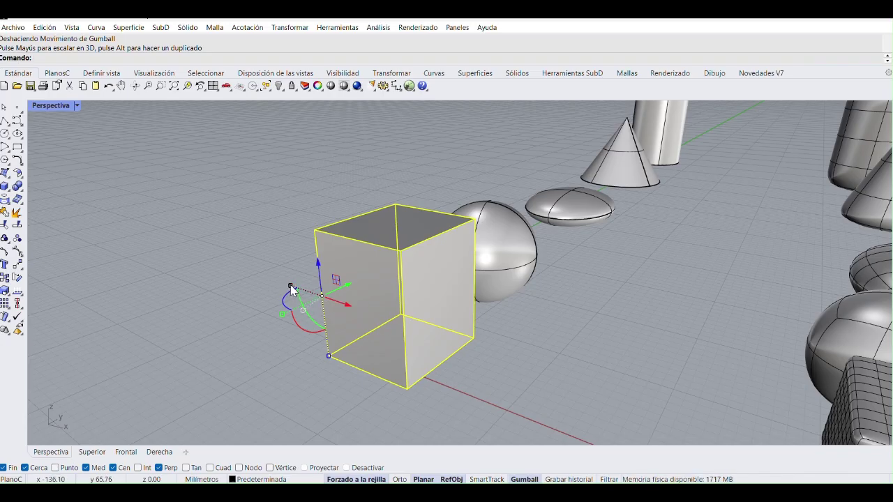
left_click_drag(290, 286, 253, 278)
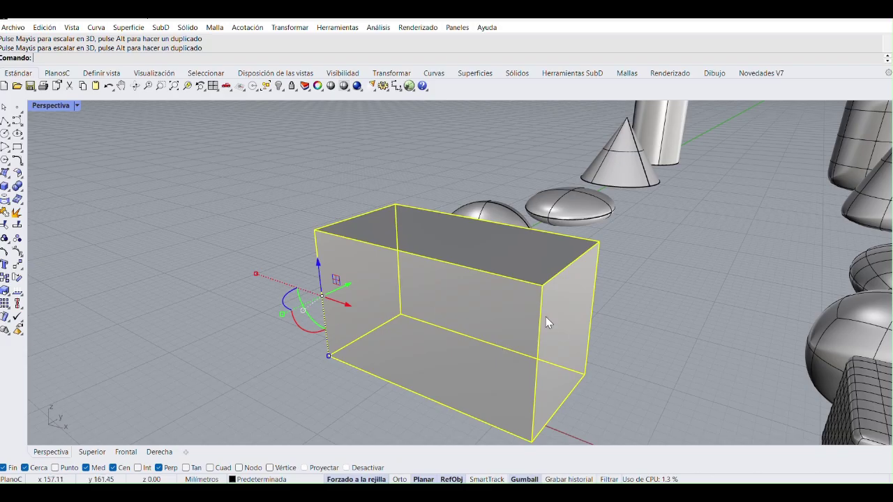
Step: Try scaling the box along Y by a factor of 2 with the Gumball, and undo the scaling
left_click(282, 314)
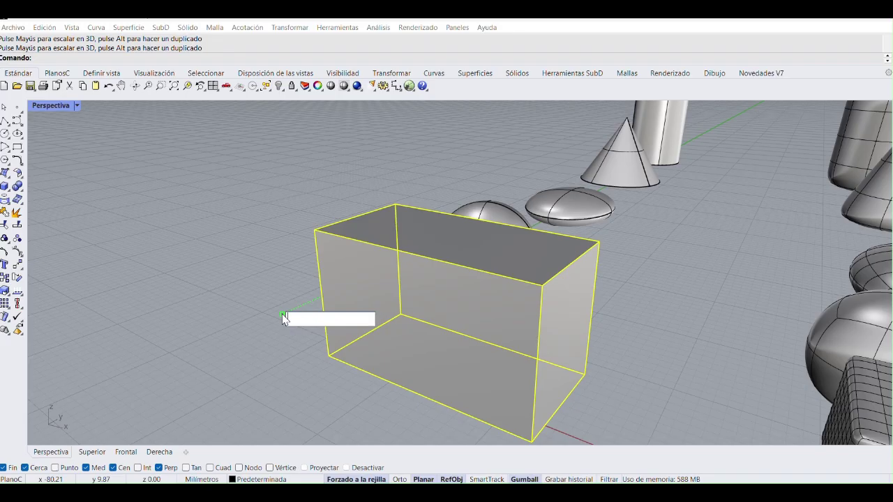
type("2")
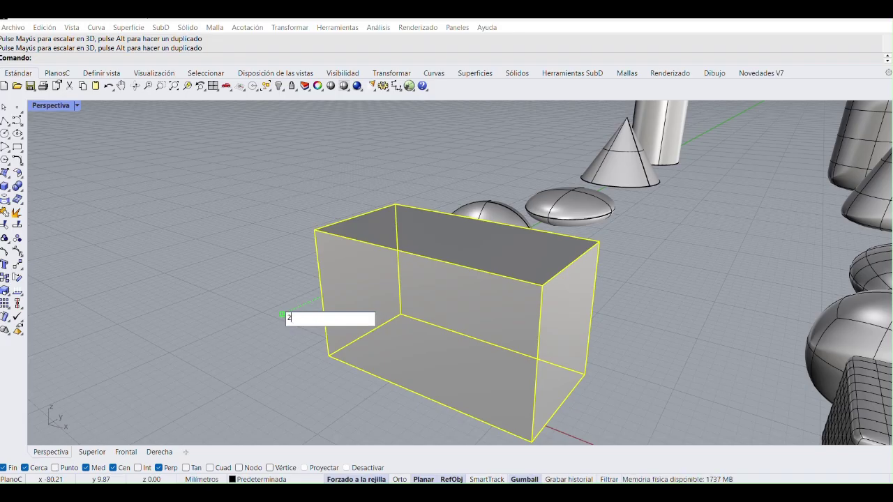
key("Return")
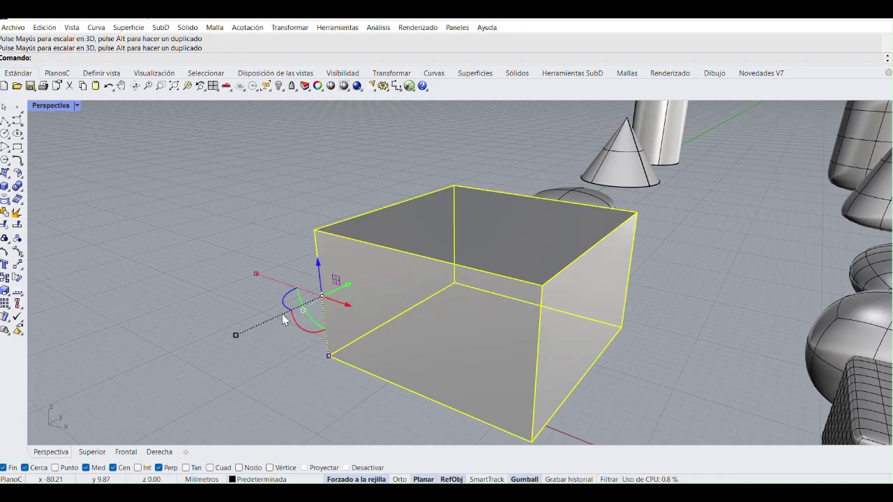
key("ctrl+z")
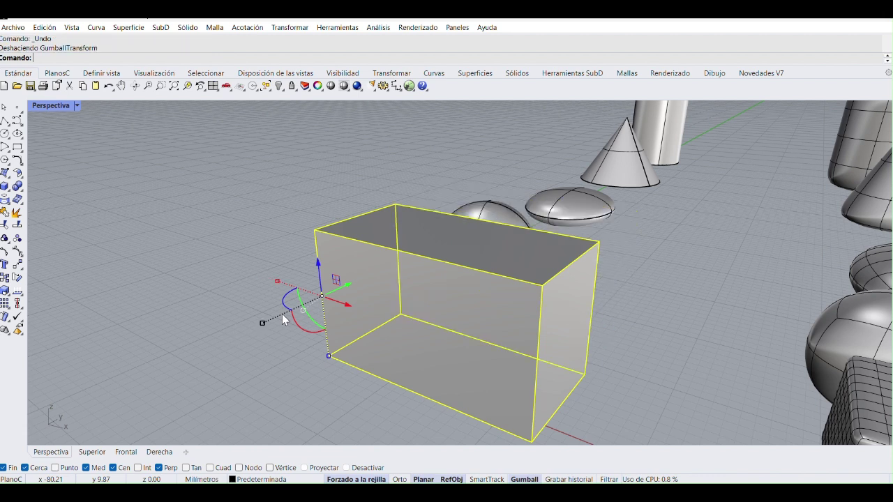
Step: Scale the box along Y by a factor of 0.5 with the Gumball
left_click(262, 324)
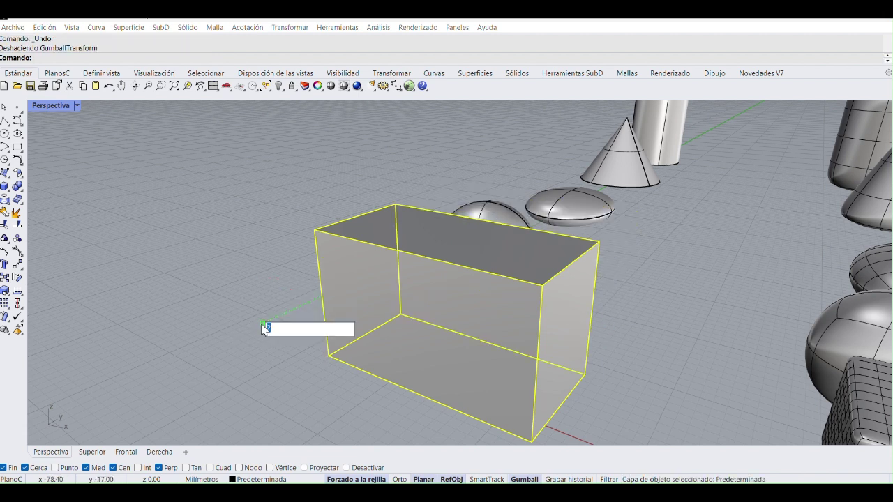
type("0.5")
key("Return")
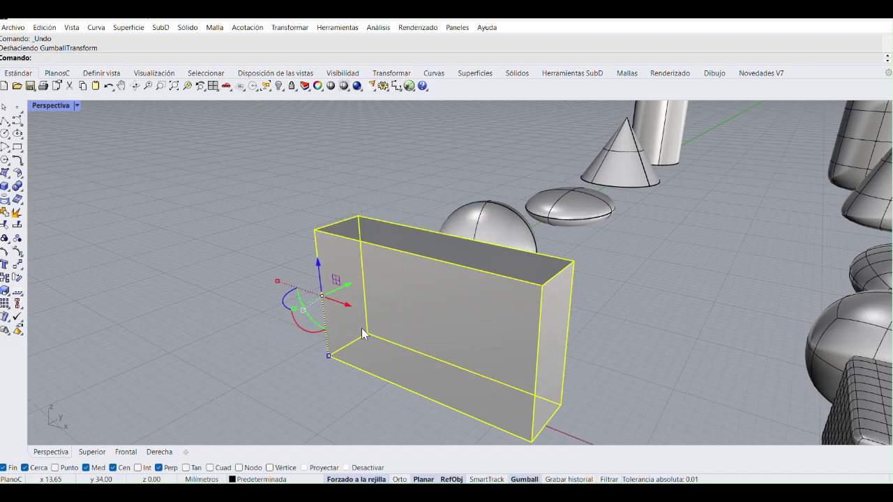
Step: Shrink the box freehand along X and in height with the Gumball scale handles, and deselect it
left_click_drag(278, 281, 297, 288)
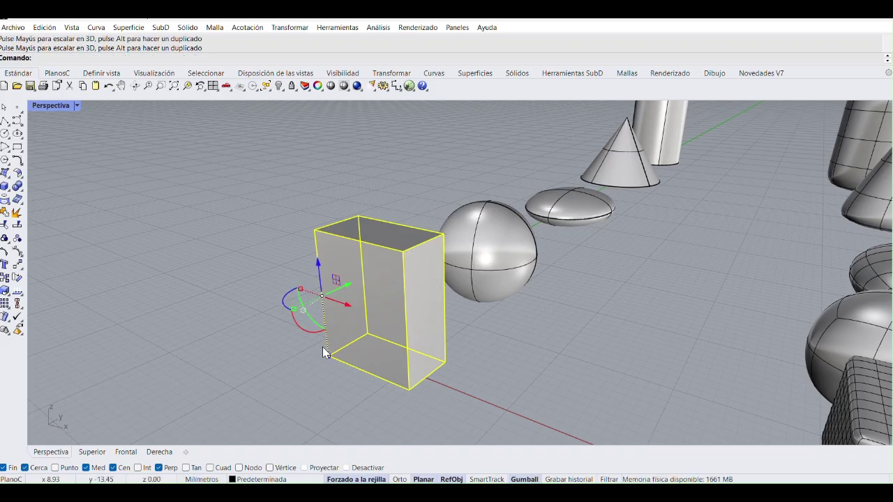
left_click_drag(329, 356, 326, 337)
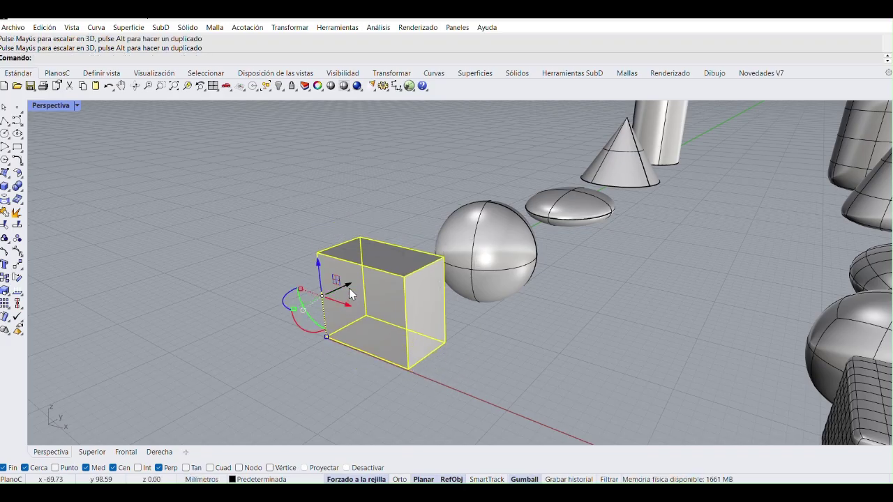
left_click(478, 315)
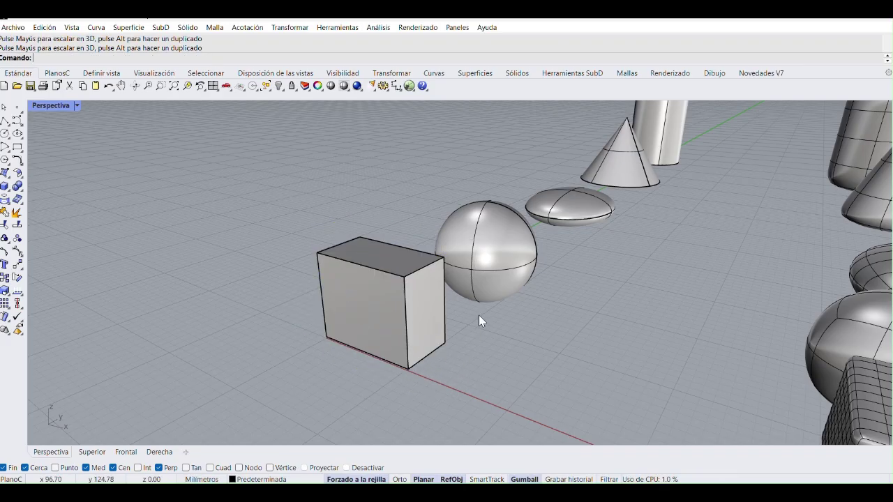
Step: Move the box -10 mm along the Y axis with the Gumball
left_click(330, 293)
left_click(347, 285)
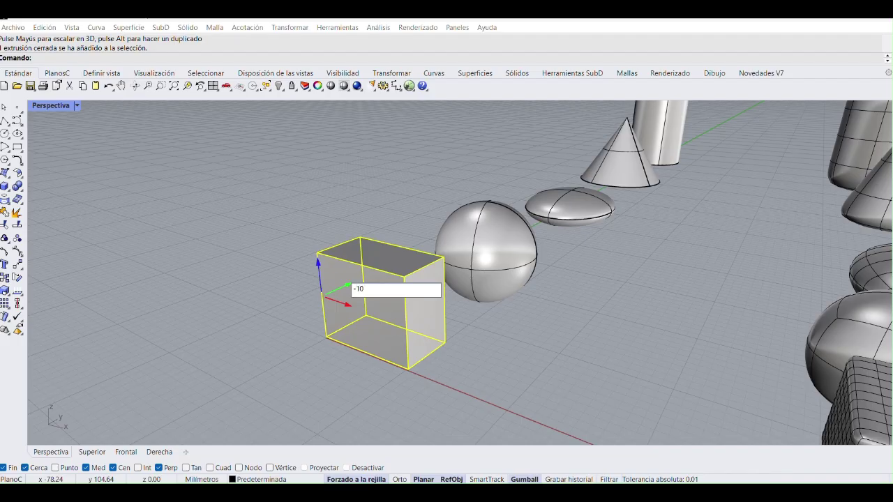
key("Return")
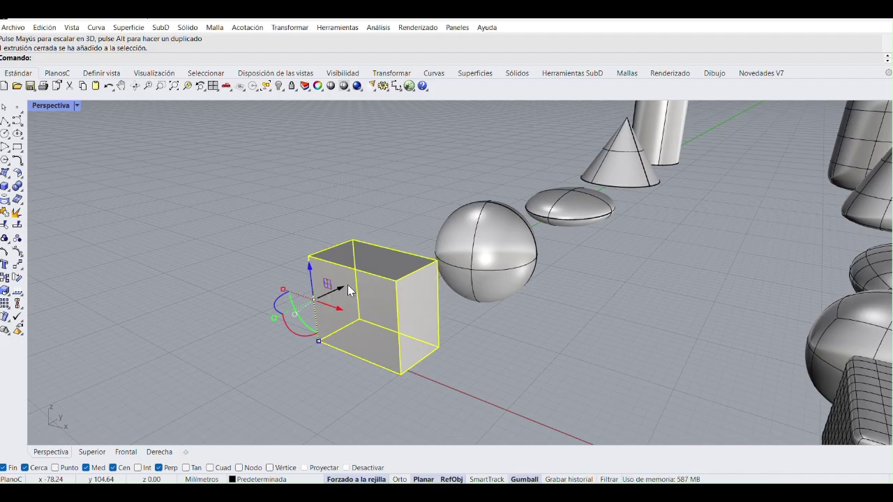
Step: Try rotating the box about the X axis with the Gumball, freehand and by -10 degrees, and undo the rotation
scroll(410, 367, "up", 5)
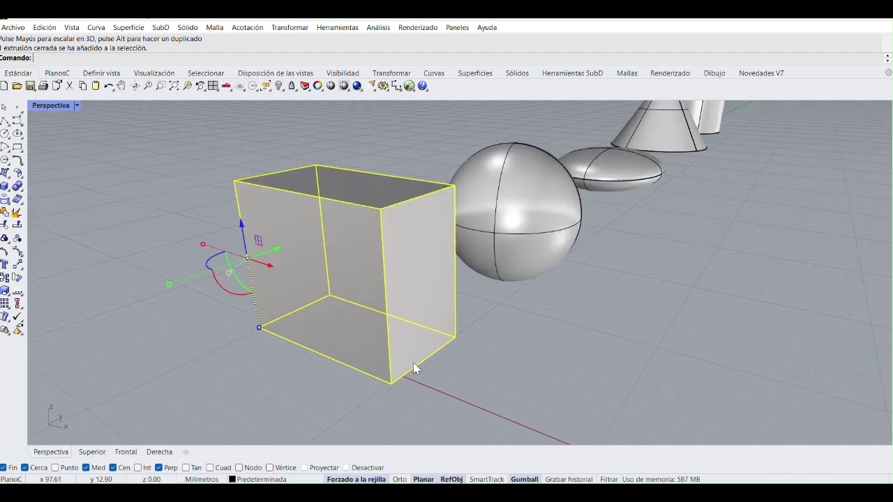
scroll(415, 390, "down", 5)
scroll(413, 401, "up", 4)
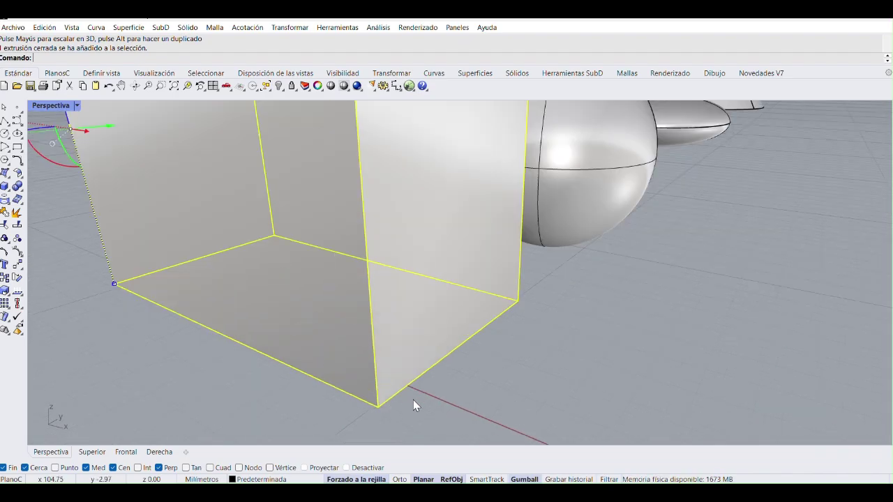
scroll(460, 369, "down", 2)
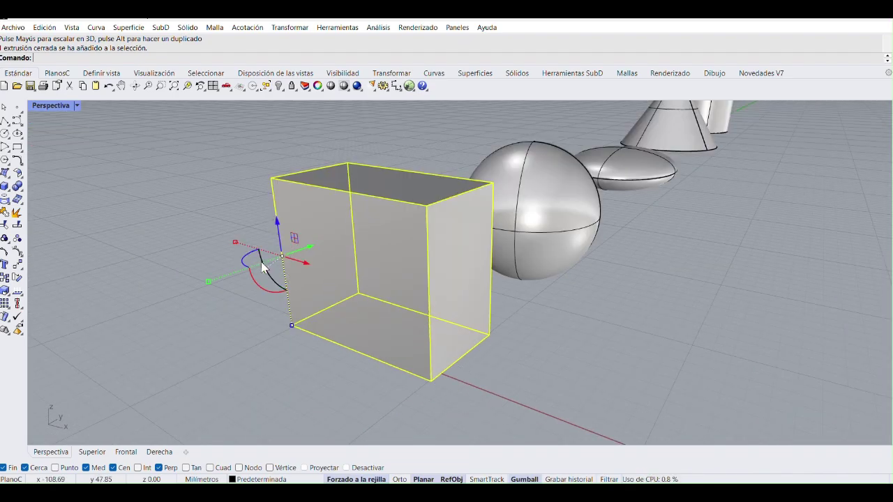
left_click_drag(255, 281, 273, 293)
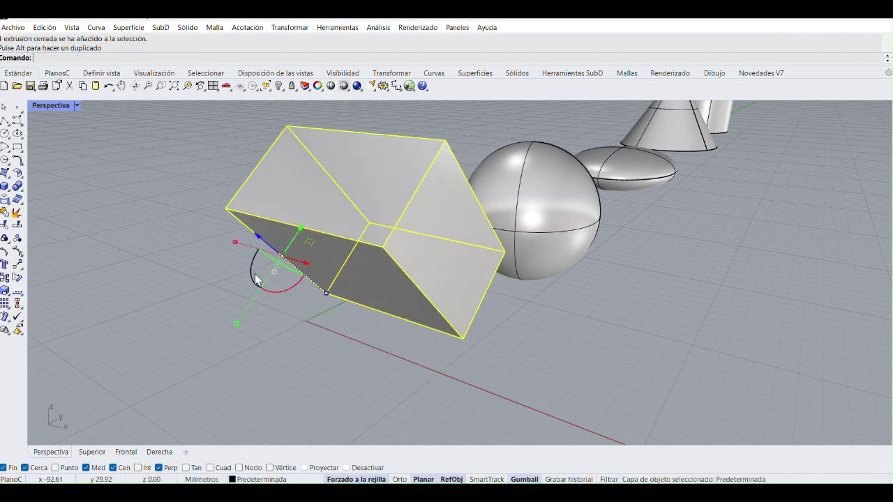
left_click(279, 295)
type("-10")
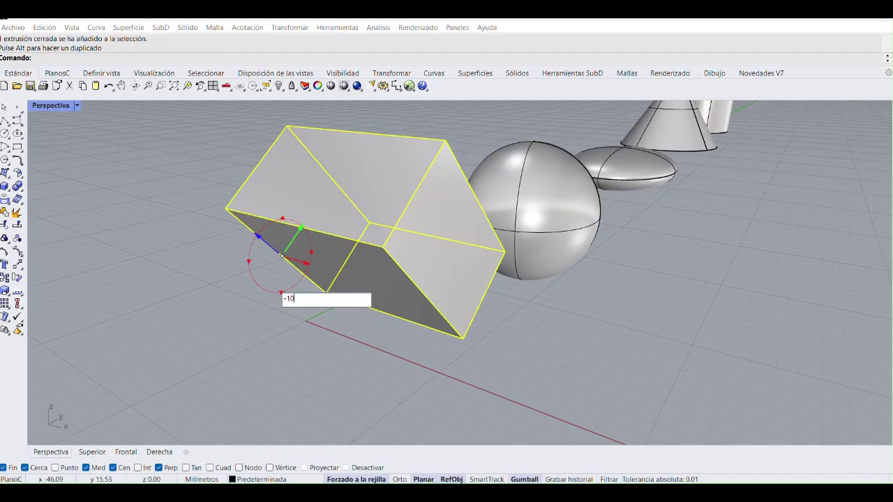
key("Return")
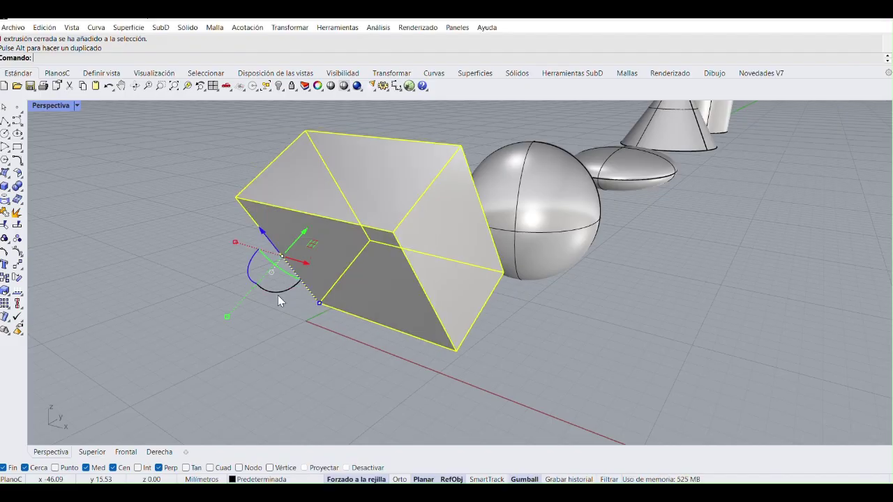
key("ctrl+z")
scroll(593, 315, "down", 5)
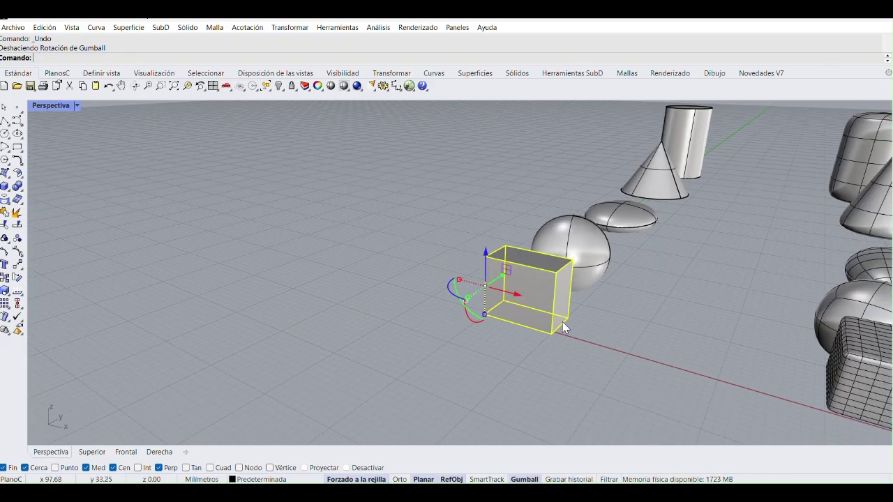
right_click_drag(562, 321, 471, 349, "shift")
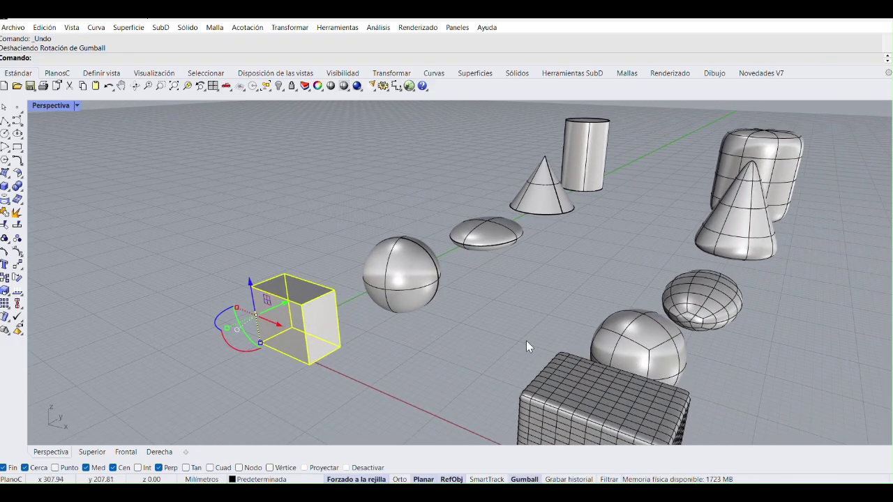
scroll(525, 341, "down", 4)
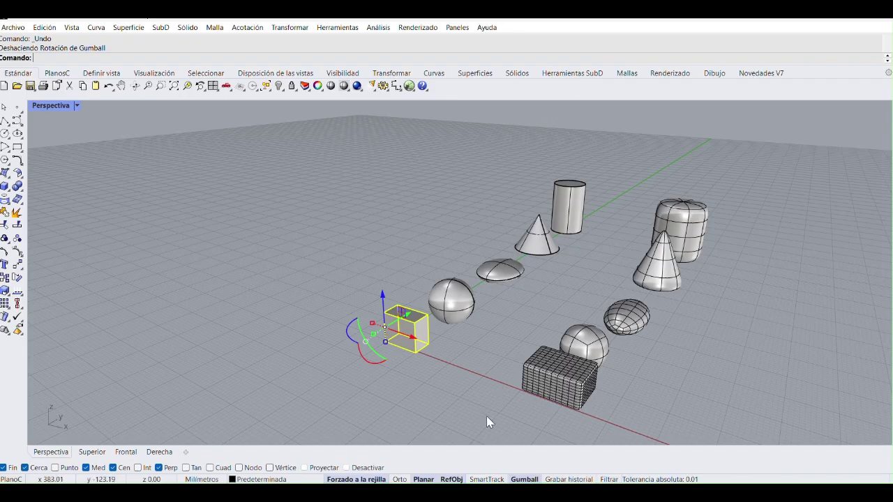
Step: Reselect the box and examine it alongside the SubD box and the neighbouring solids
scroll(384, 341, "up", 3)
left_click(460, 352)
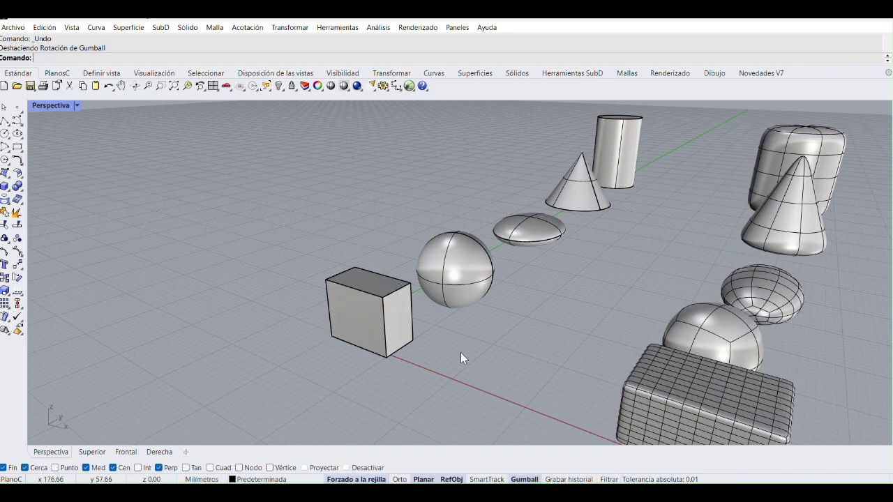
left_click(394, 327)
scroll(404, 333, "down", 2)
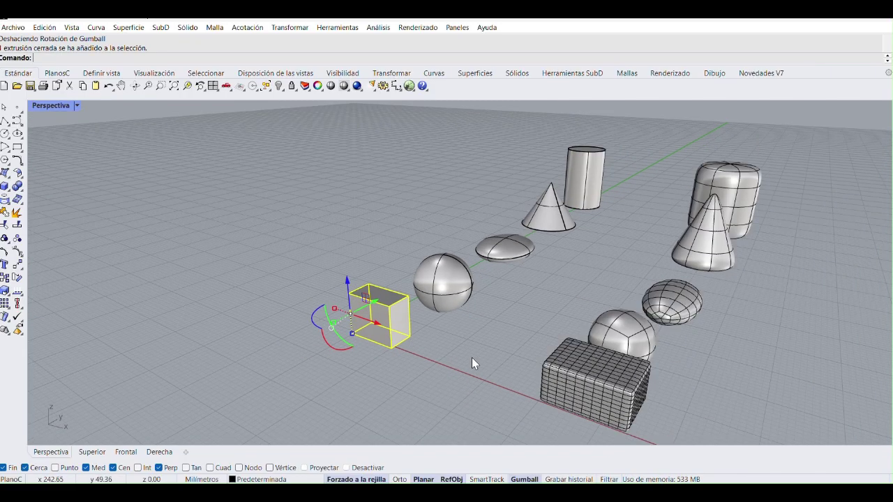
scroll(458, 314, "up", 5)
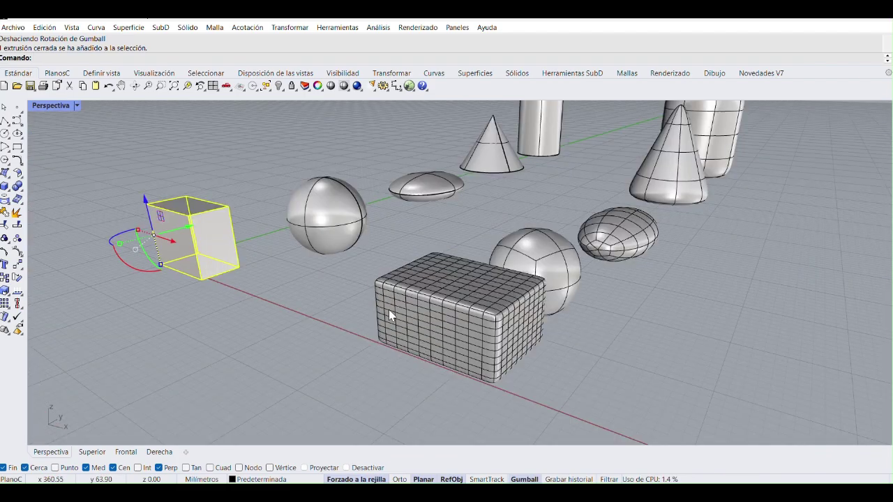
scroll(404, 287, "up", 5)
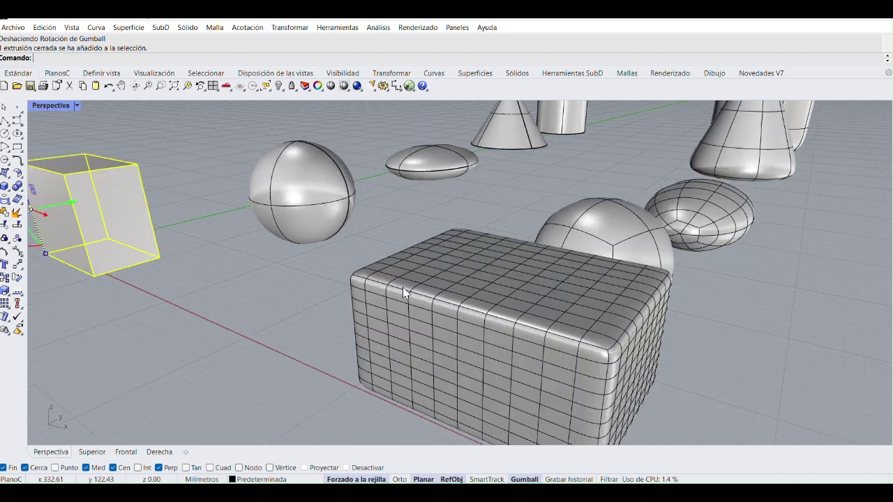
scroll(556, 243, "down", 5)
right_click_drag(436, 261, 341, 358, "shift")
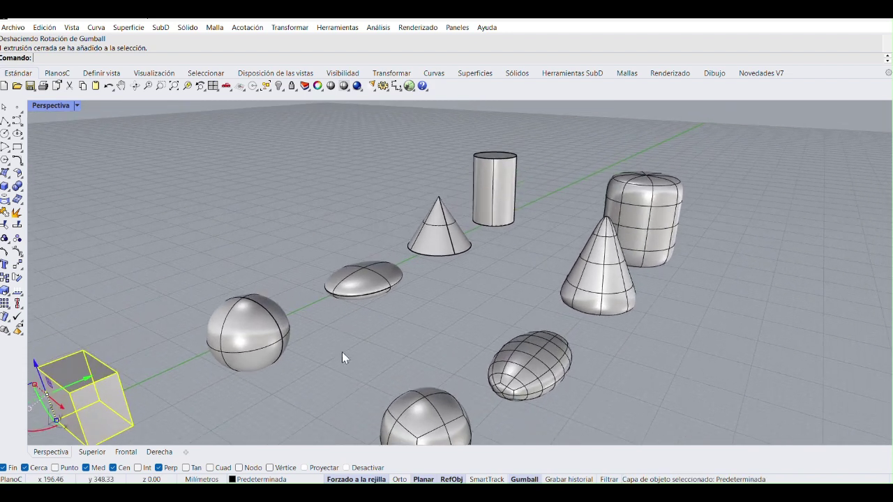
Step: Select the ellipsoid, cone, SubD cone, cylinder and SubD cylinder one after another to compare the solid and SubD objects
left_click(375, 272)
left_click(442, 246)
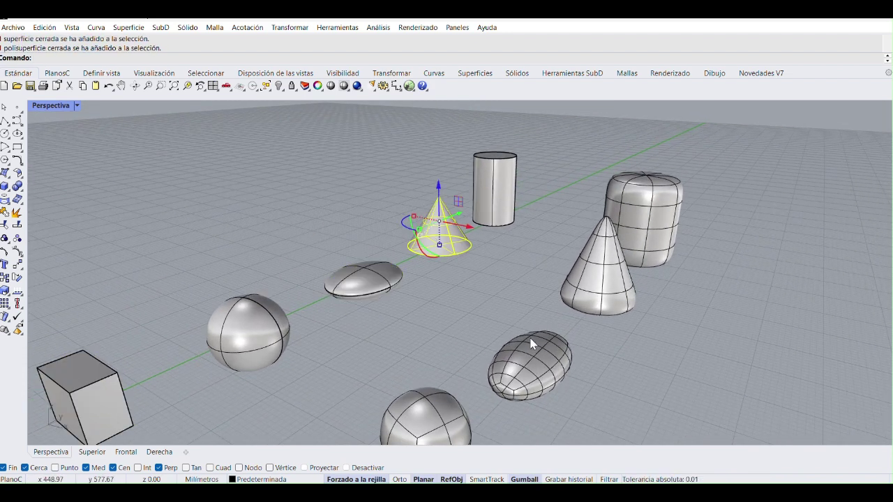
right_click_drag(534, 344, 542, 318, "shift")
scroll(542, 318, "up", 5)
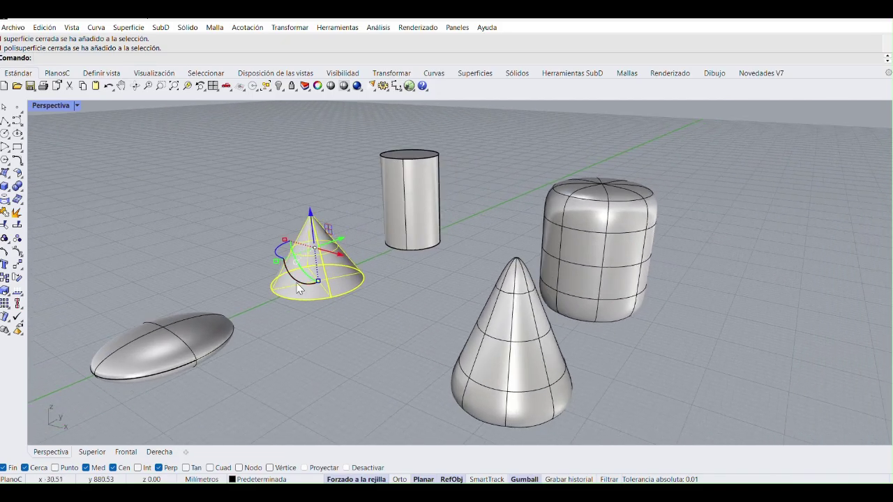
right_click_drag(382, 315, 377, 309, "shift")
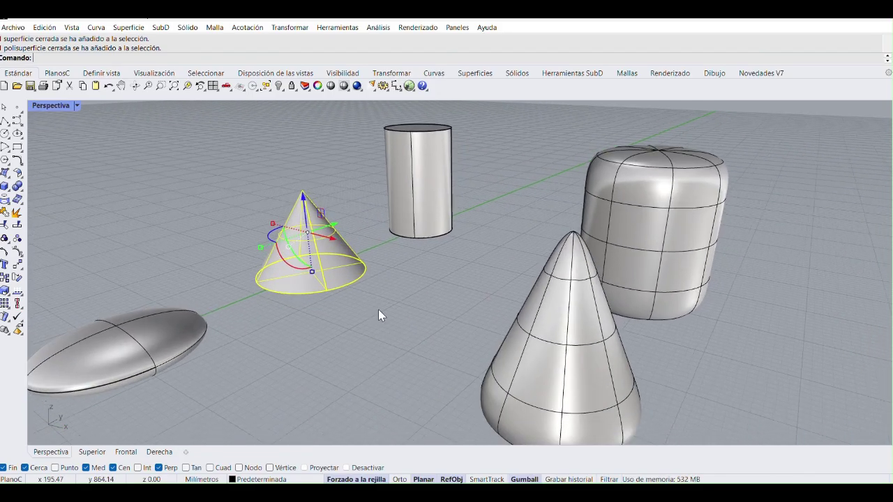
left_click(534, 365)
scroll(400, 344, "down", 2)
left_click(417, 227)
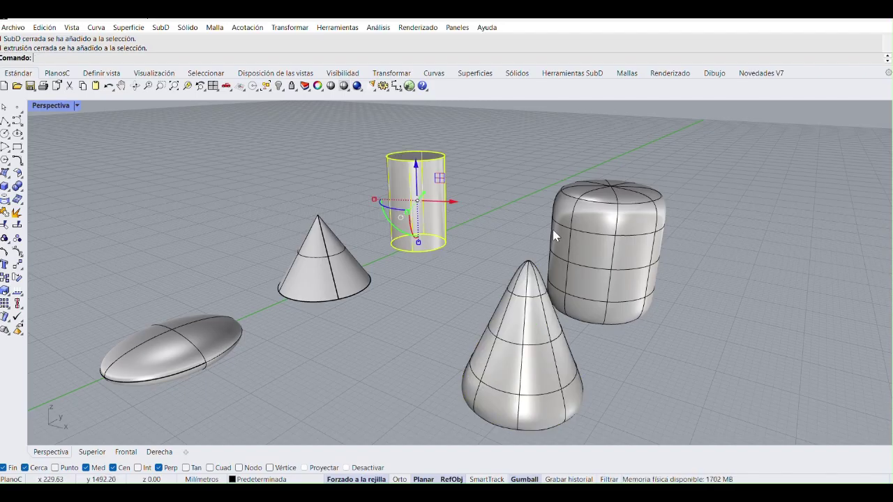
left_click(556, 234)
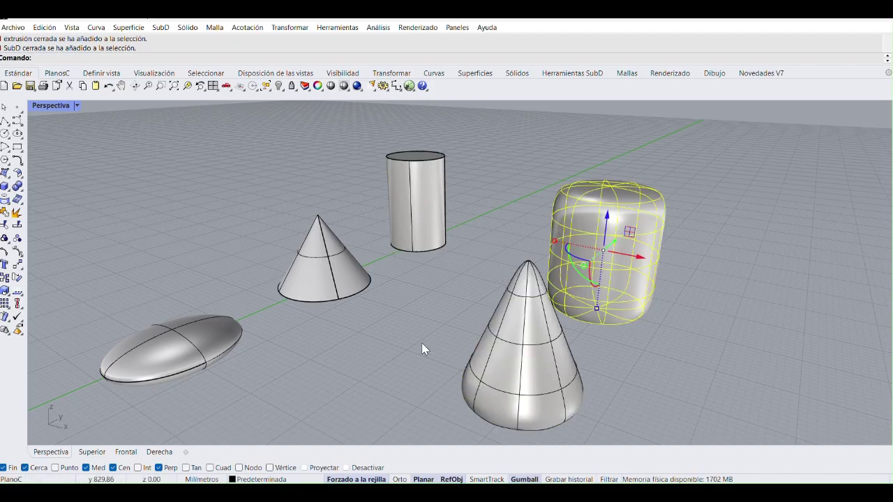
Step: Reselect the box and move it freehand in the negative Y direction with the Gumball
scroll(422, 342, "down", 2)
right_click_drag(369, 370, 514, 255, "shift")
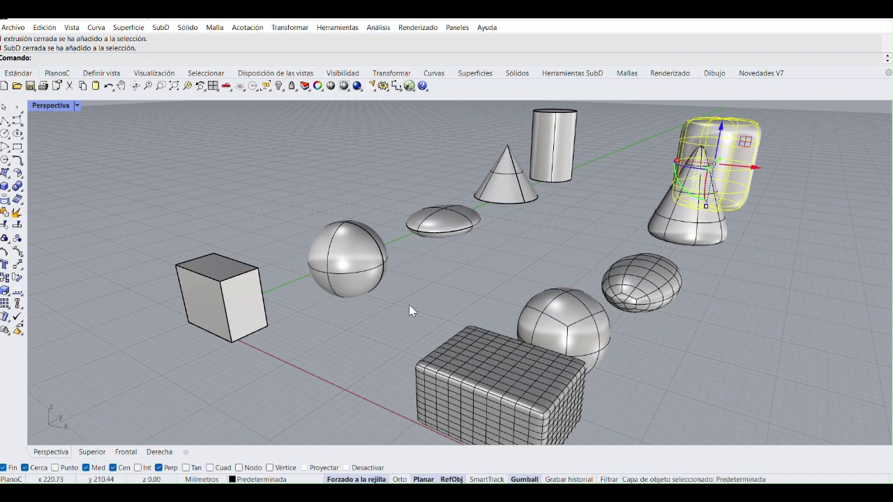
right_click_drag(237, 319, 260, 320)
left_click(256, 303)
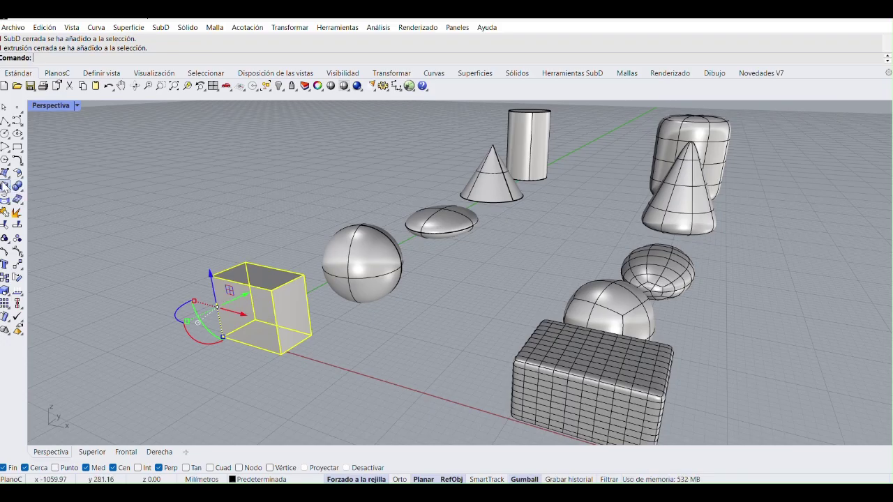
scroll(263, 319, "up", 3)
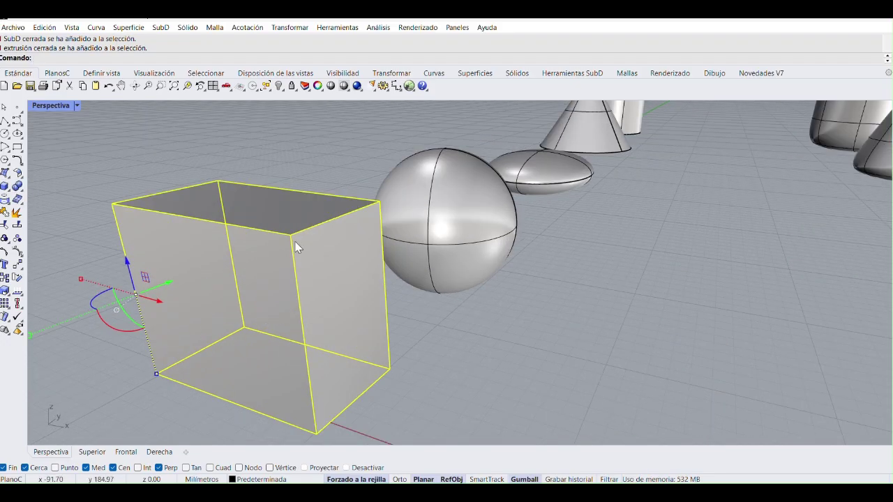
scroll(296, 246, "down", 3)
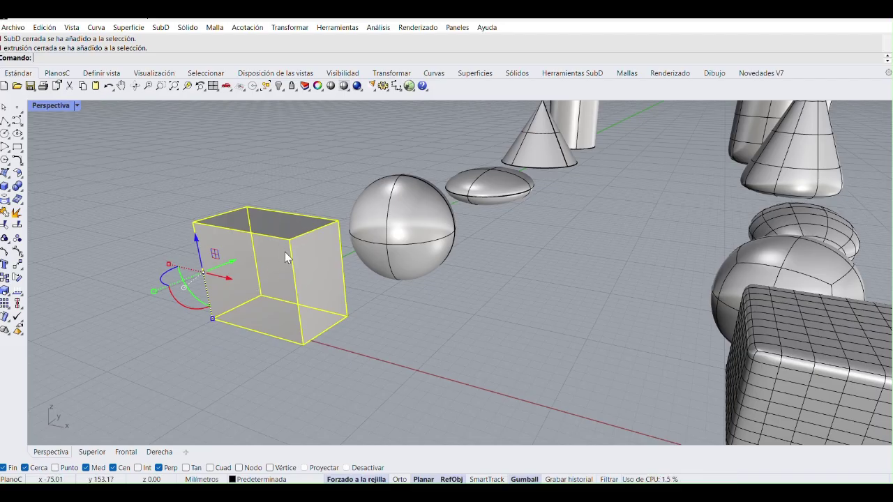
left_click(465, 348)
left_click(239, 292)
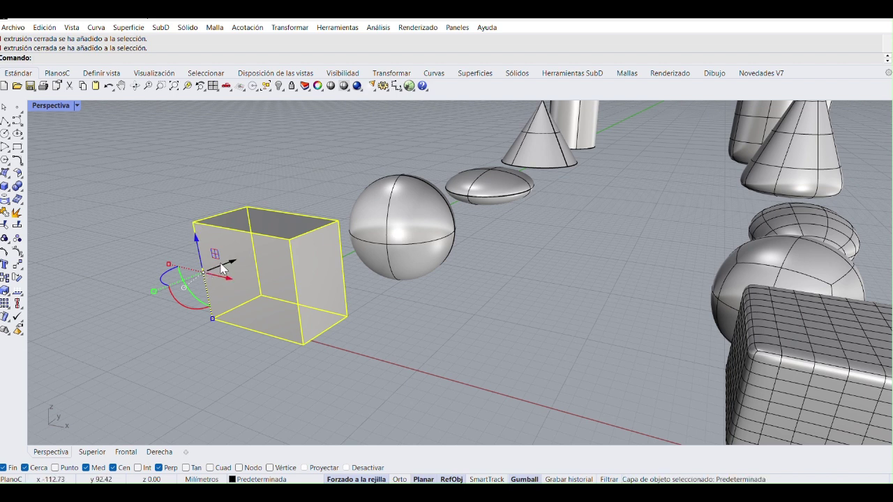
left_click_drag(230, 263, 196, 277)
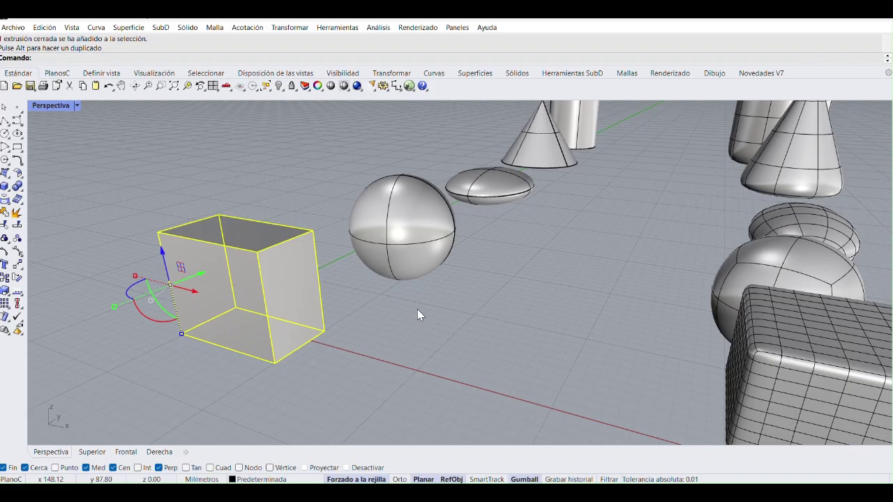
Step: Turn on the box's control points, deselecting and reselecting the box to check them
key("F10")
key("Escape")
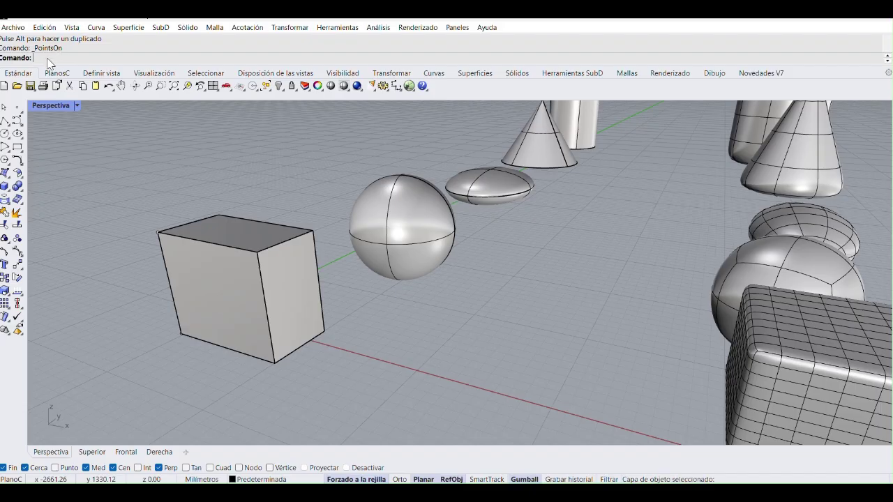
left_click(259, 276)
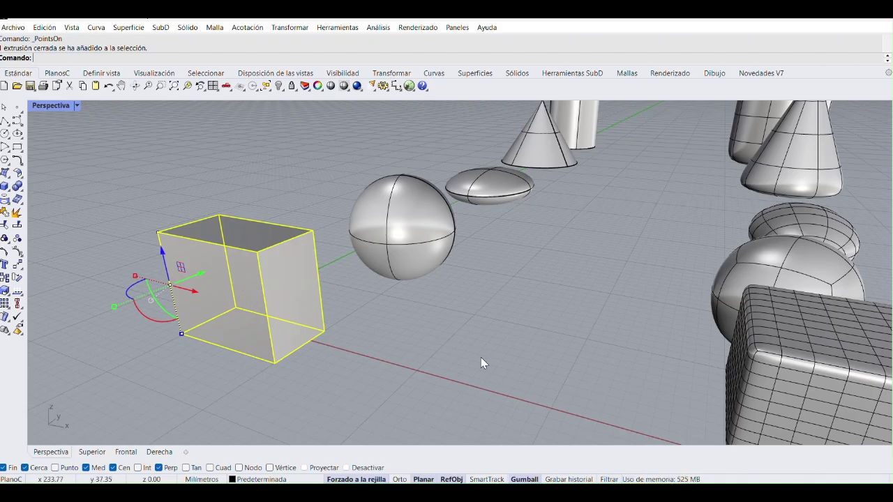
key("Escape")
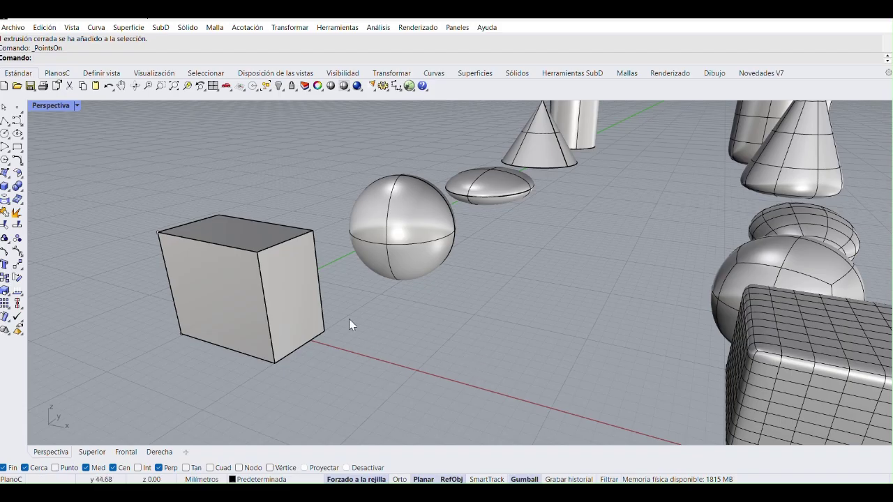
left_click(288, 300)
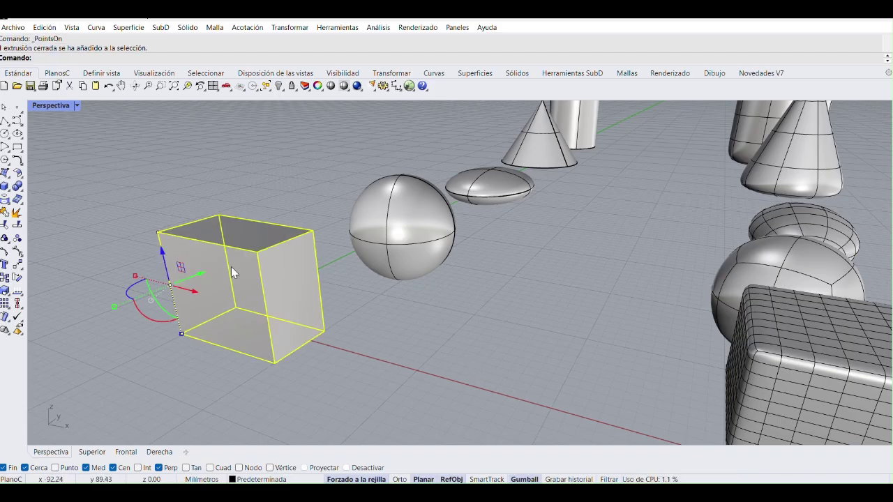
right_click_drag(342, 352, 306, 320)
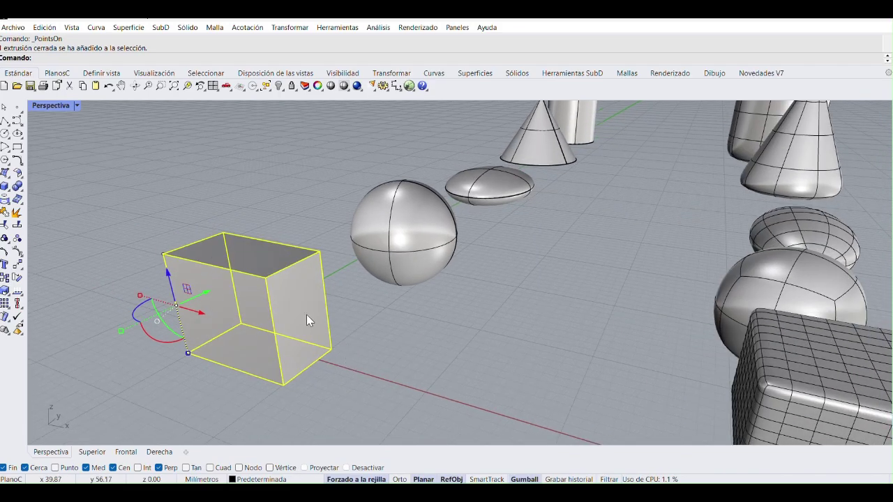
left_click(422, 334)
left_click(273, 294)
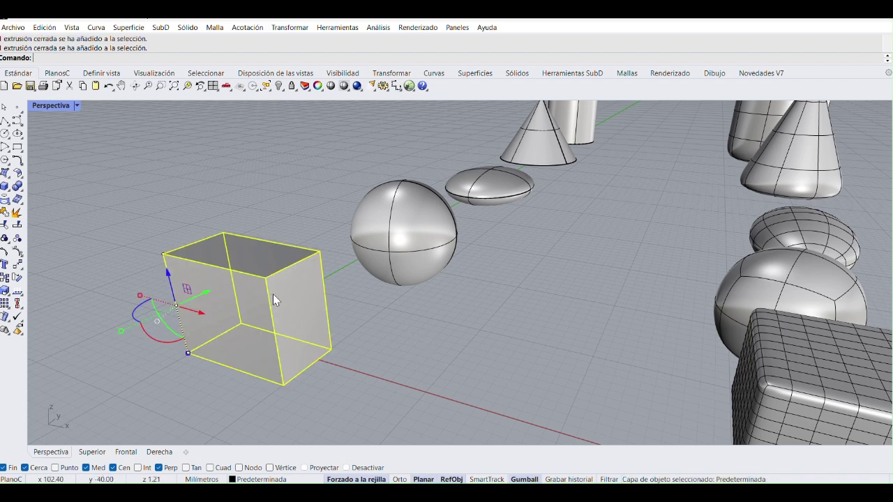
Step: Select the sphere, turn on its control points and examine the control cage around it
left_click(384, 211)
right_click_drag(415, 266, 394, 286)
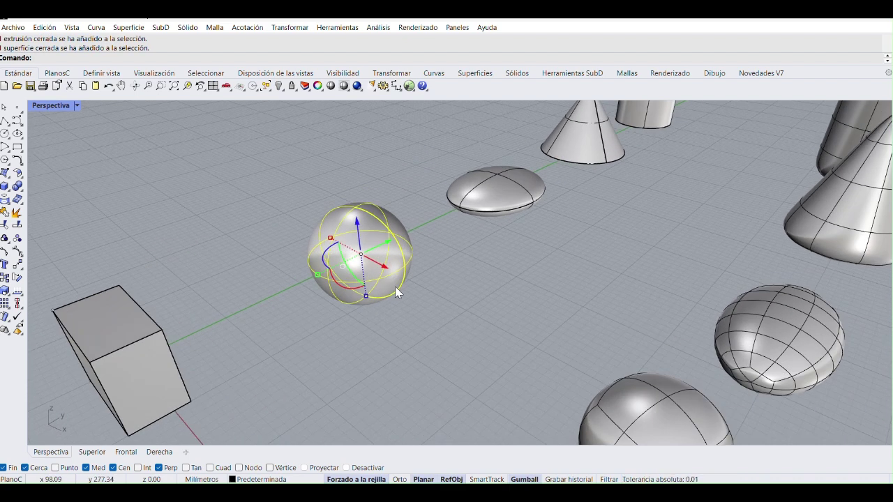
key("F10")
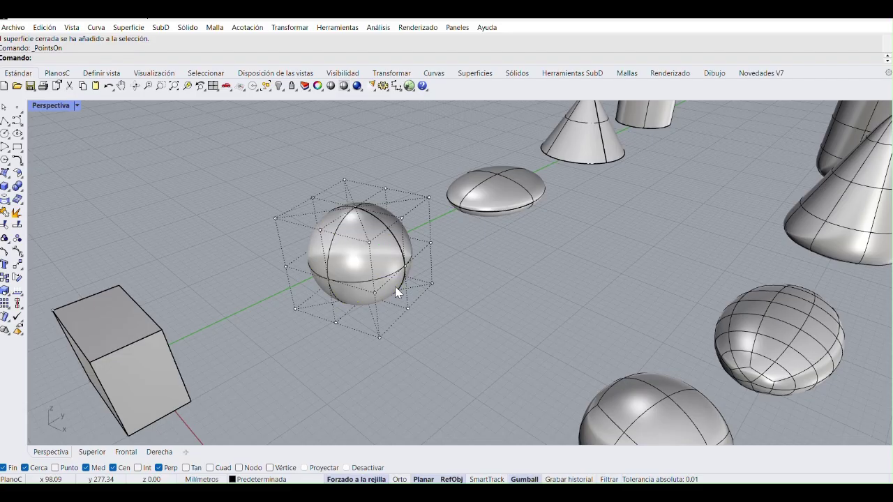
right_click_drag(362, 290, 373, 277)
scroll(397, 274, "up", 3)
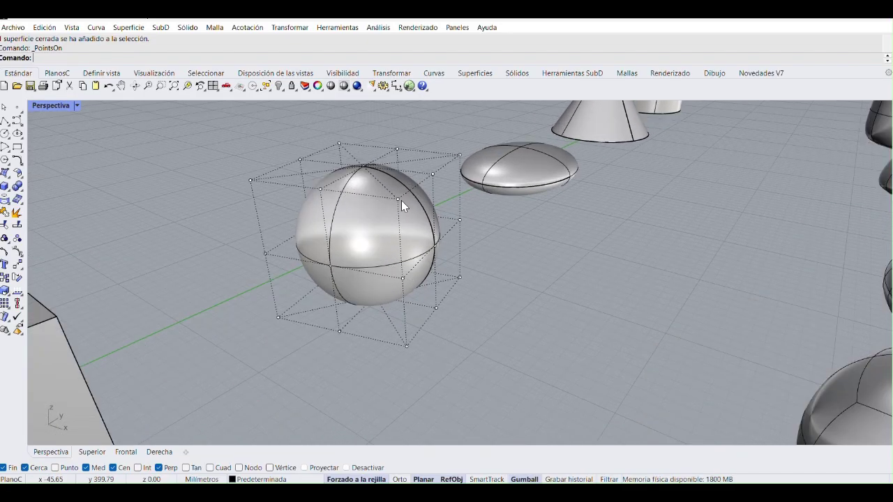
right_click_drag(335, 195, 349, 225)
scroll(352, 230, "up", 4)
scroll(350, 234, "down", 5)
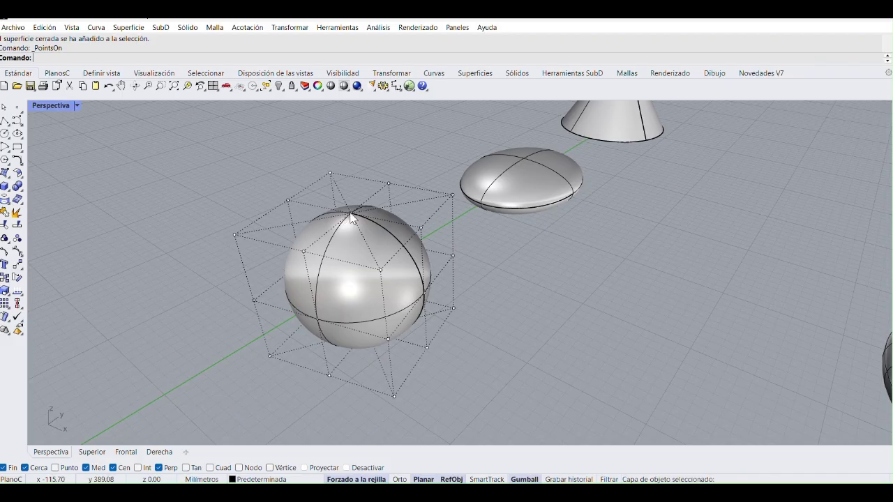
Step: Select the control point at the sphere's top pole and raise it freehand along Z with the Gumball
left_click(350, 212)
scroll(354, 226, "up", 2)
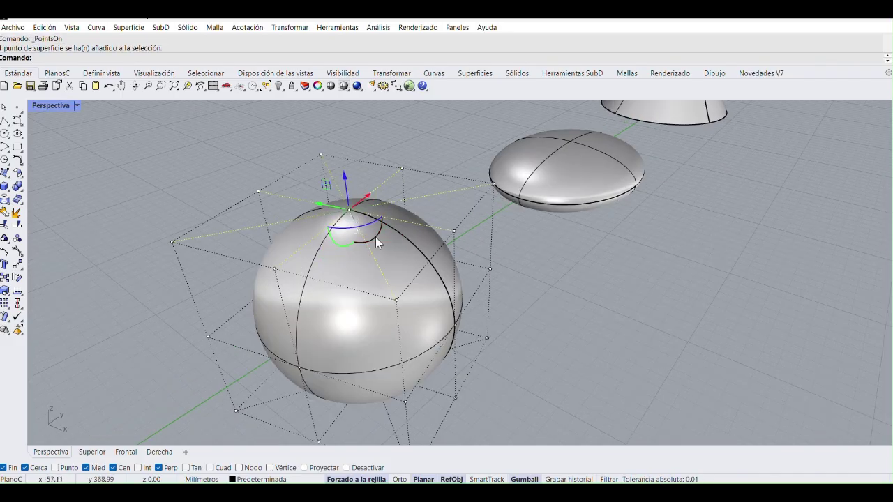
left_click_drag(346, 183, 346, 109)
scroll(346, 108, "down", 3)
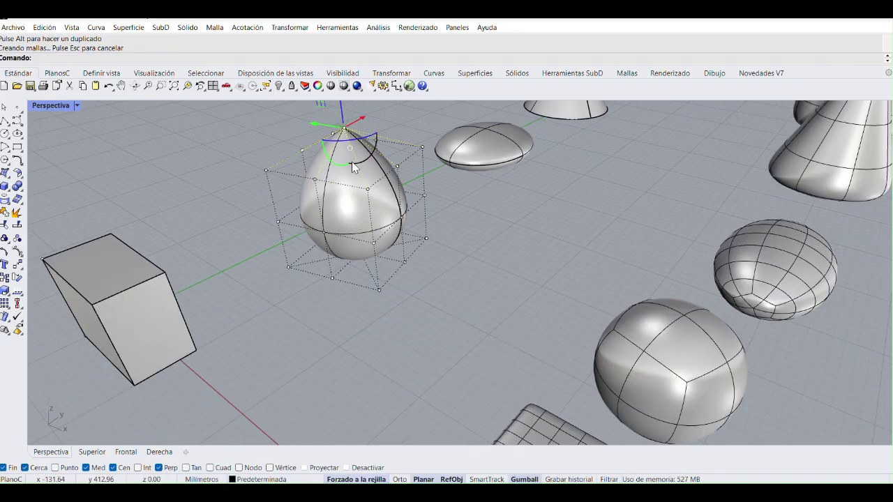
Step: Lower the sphere's top control point freehand along Z with the Gumball to a height of about 83 mm
scroll(351, 162, "up", 5)
scroll(351, 161, "down", 4)
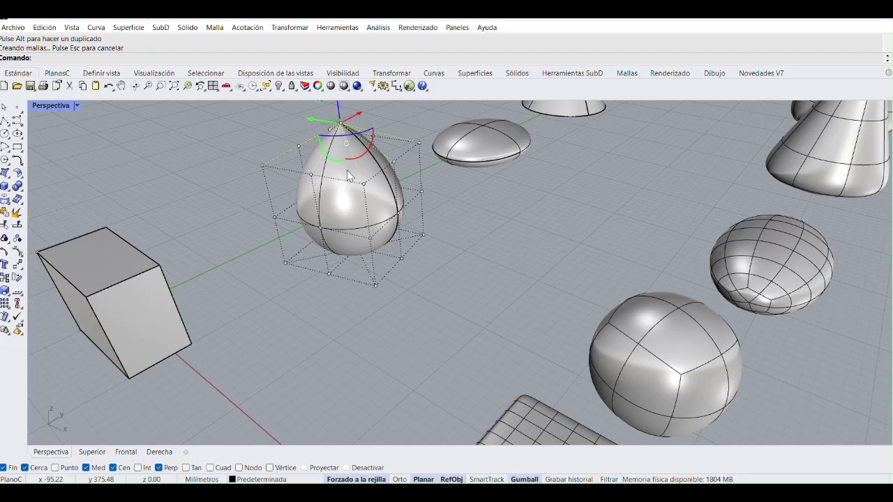
right_click_drag(347, 176, 361, 216)
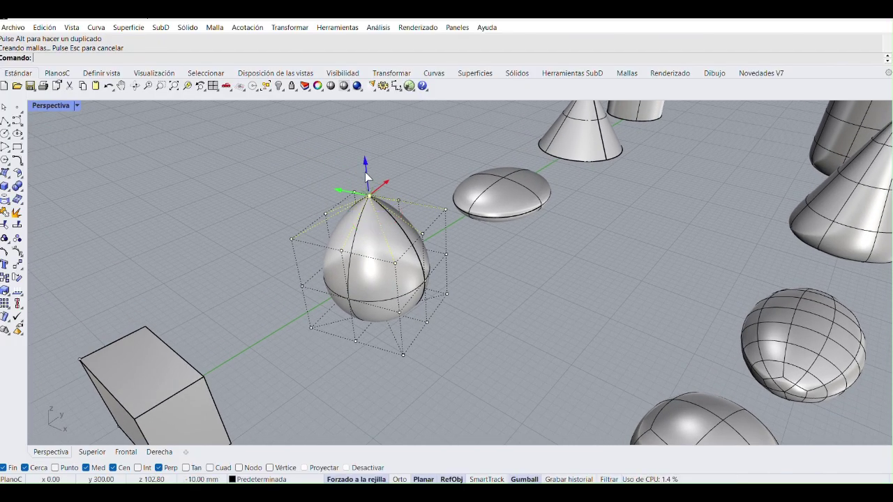
left_click_drag(366, 171, 366, 186)
Step: Try to scale the sphere's selected top control point about its own position, picking two freehand reference points outward from it
scroll(377, 219, "up", 3)
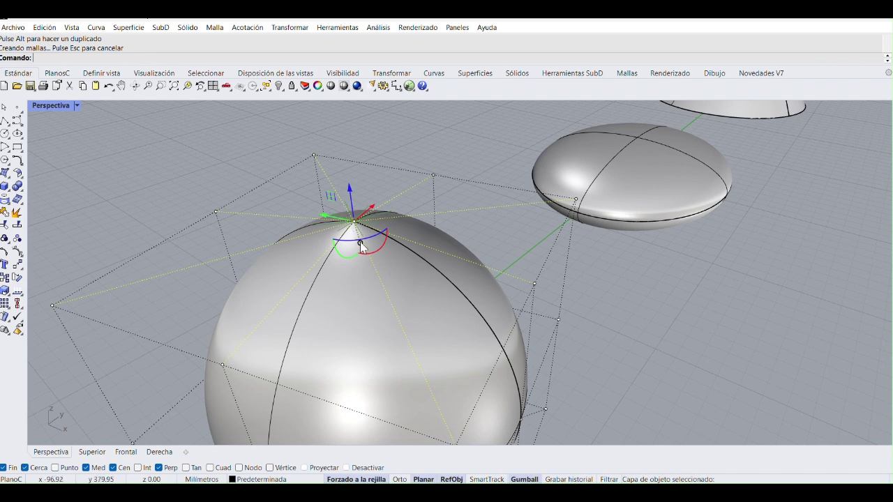
right_click_drag(362, 246, 421, 279)
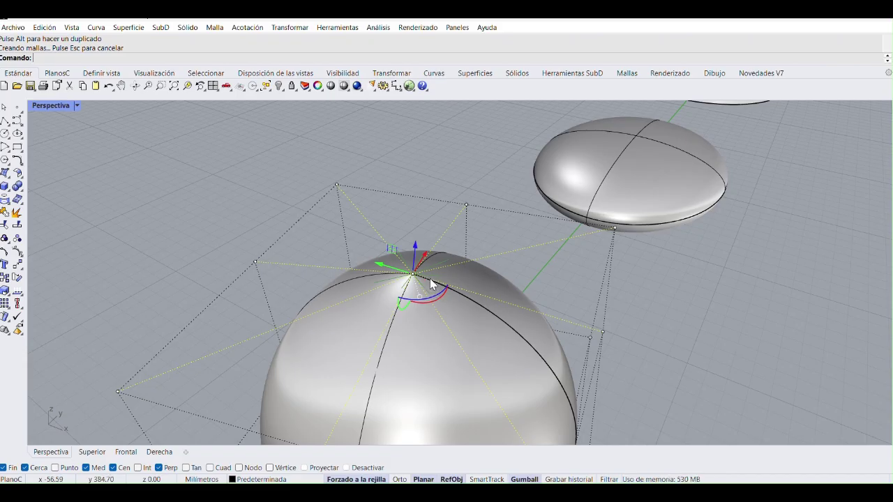
type("calar")
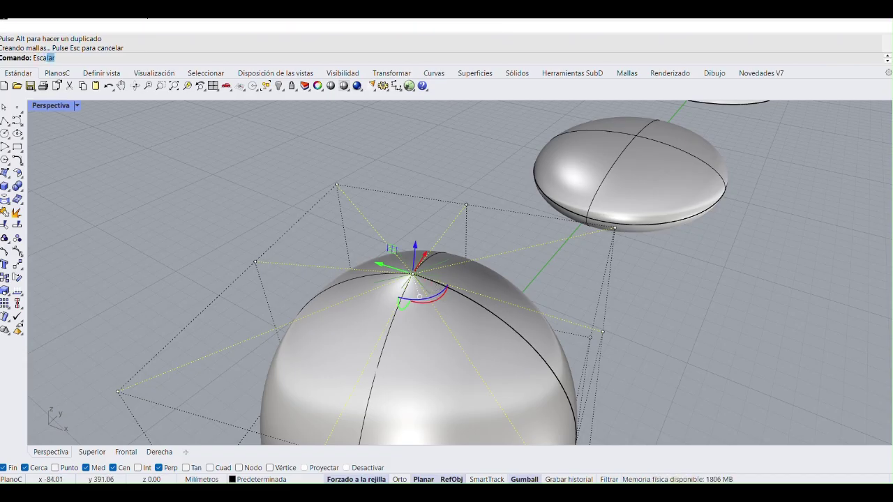
key("Return")
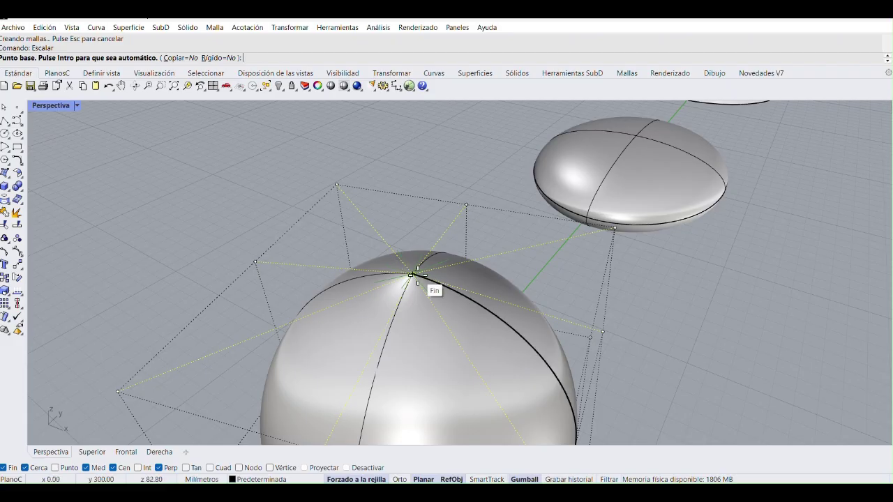
left_click(430, 284)
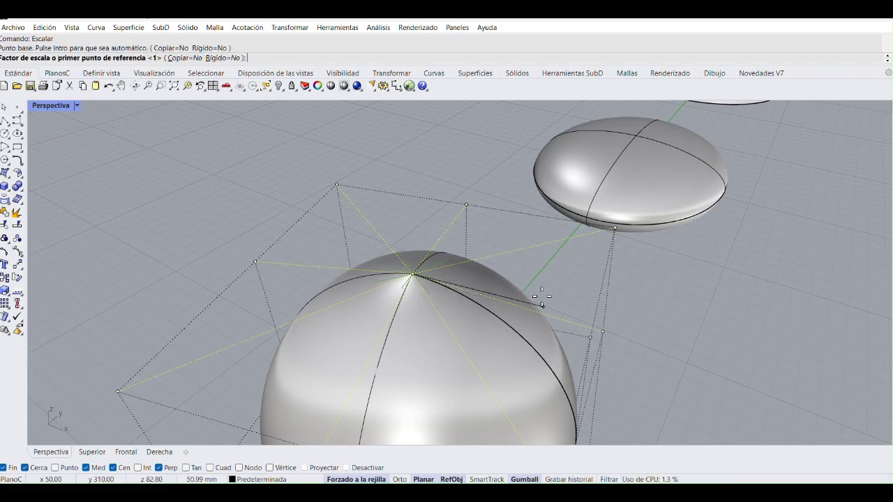
left_click(601, 331)
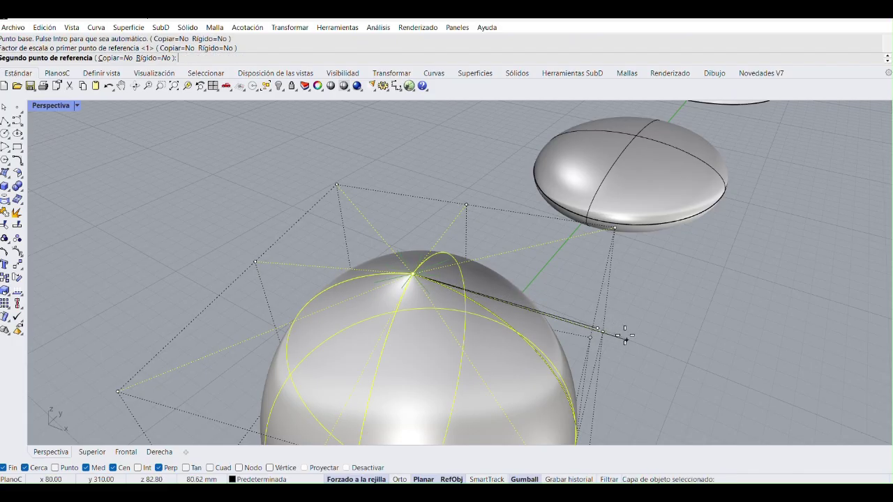
left_click(666, 344)
Step: Select the surface control point on the sphere's equator and pull it outward freehand with the Gumball
scroll(733, 338, "down", 3)
right_click_drag(627, 321, 456, 293)
scroll(488, 279, "up", 5)
scroll(513, 264, "down", 5)
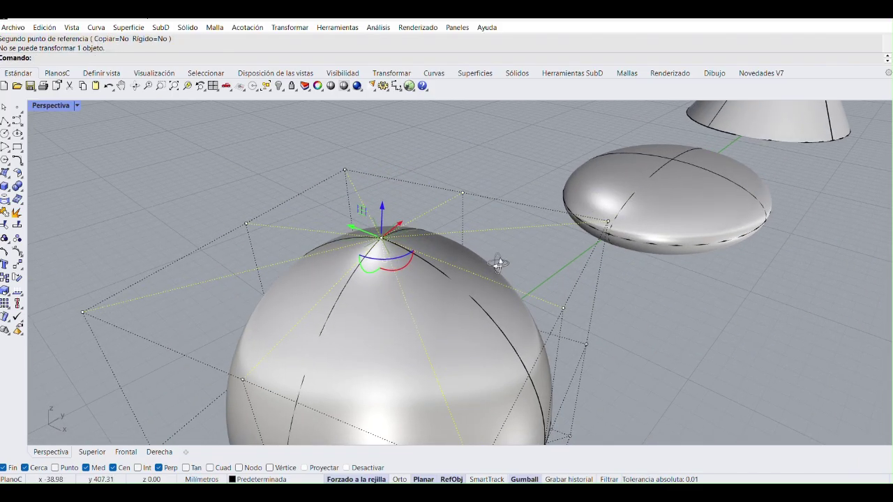
scroll(395, 262, "down", 5)
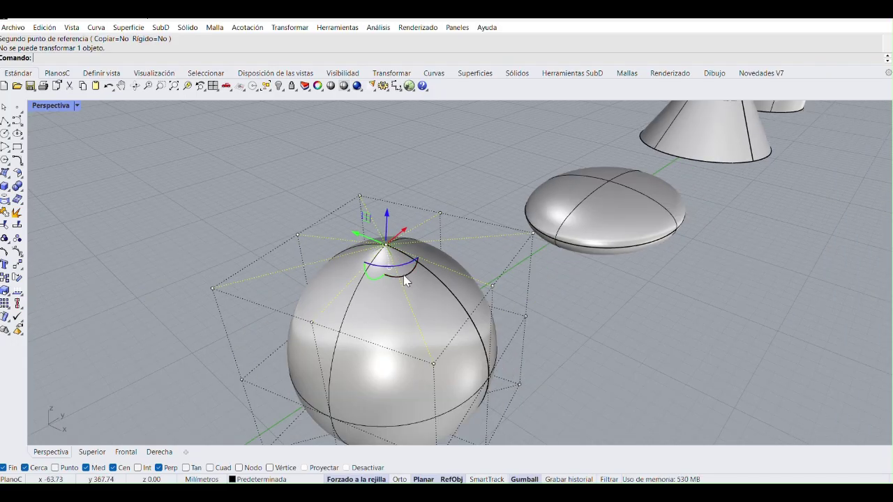
right_click_drag(404, 279, 488, 300)
scroll(534, 319, "up", 2)
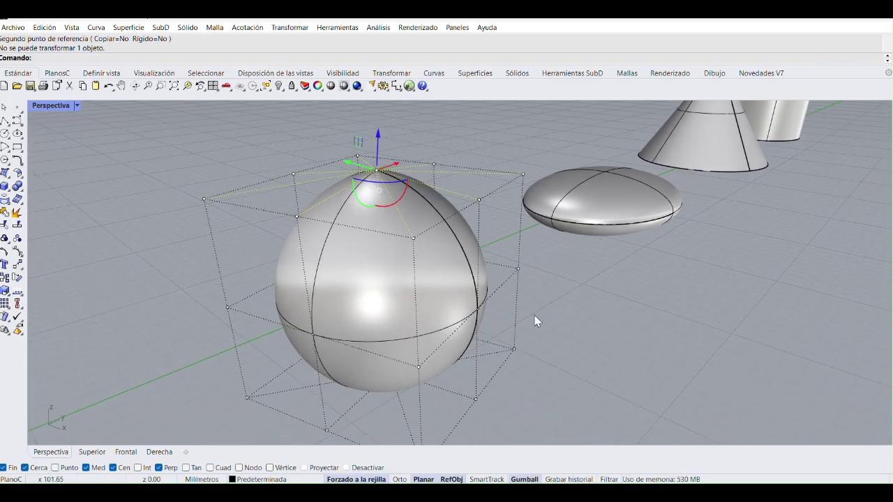
left_click(477, 309)
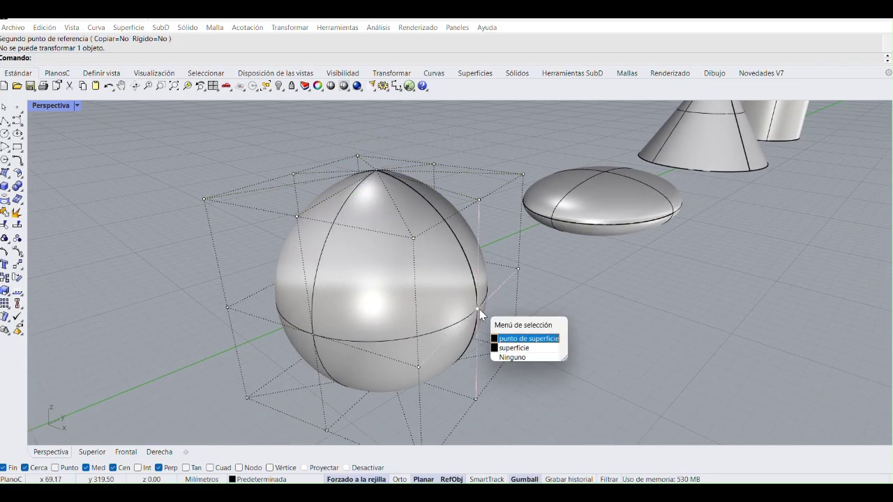
left_click(520, 340)
mouse_move(510, 320)
left_mouse_down()
mouse_move(494, 308)
mouse_move(523, 325)
mouse_move(518, 303)
mouse_move(531, 290)
mouse_move(514, 307)
left_mouse_up()
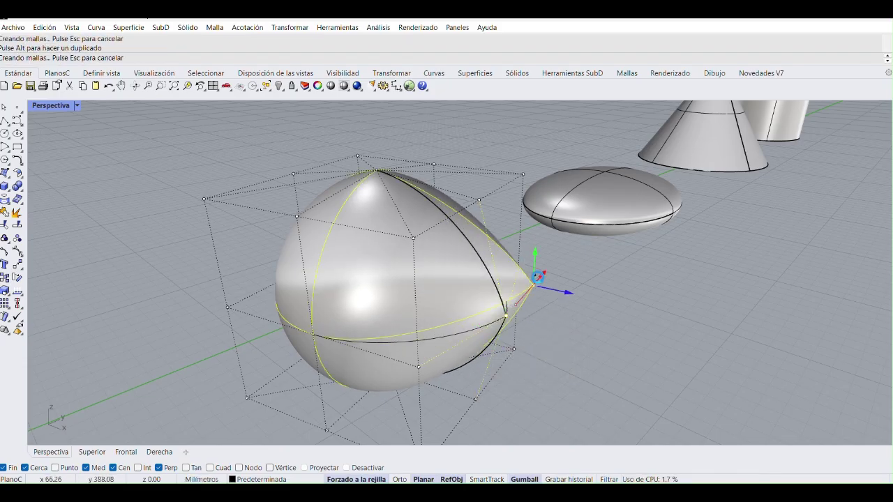
right_click_drag(514, 307, 362, 309)
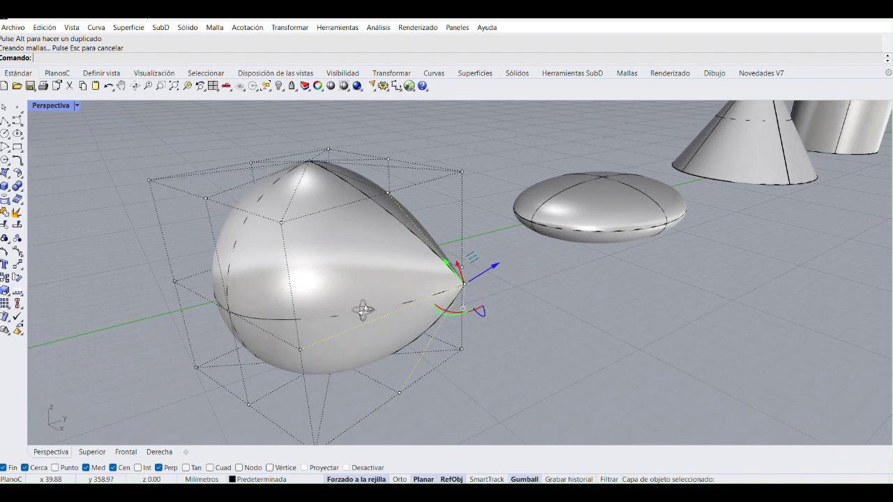
scroll(441, 305, "up", 5)
right_click_drag(441, 285, 430, 265)
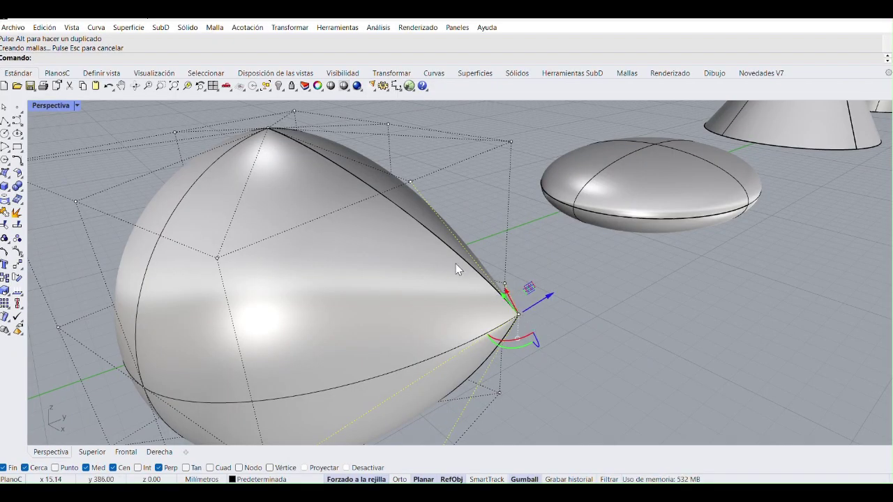
Step: Undo the Gumball move of the sphere's equatorial control point
key("ctrl+z")
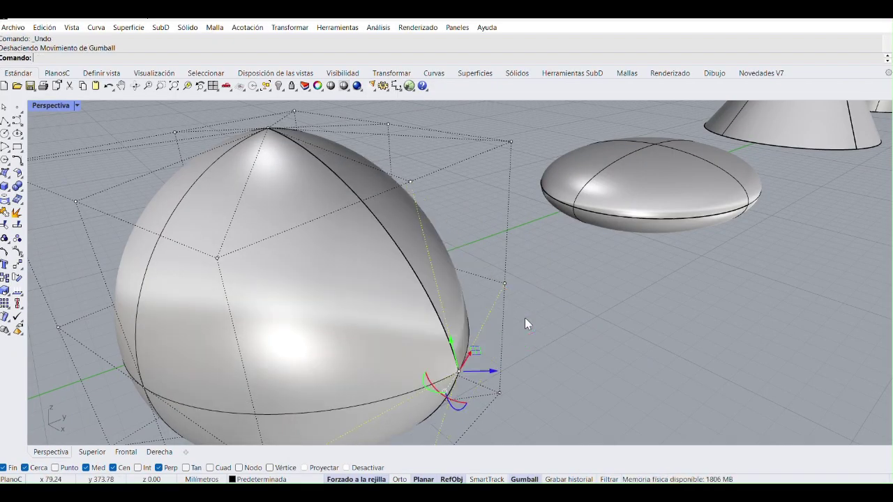
scroll(524, 317, "down", 8)
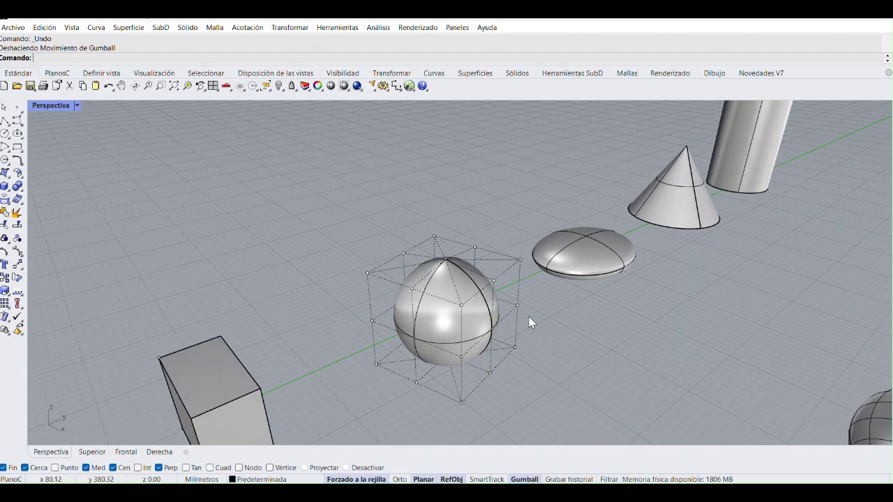
right_click_drag(543, 329, 514, 328)
scroll(449, 313, "up", 3)
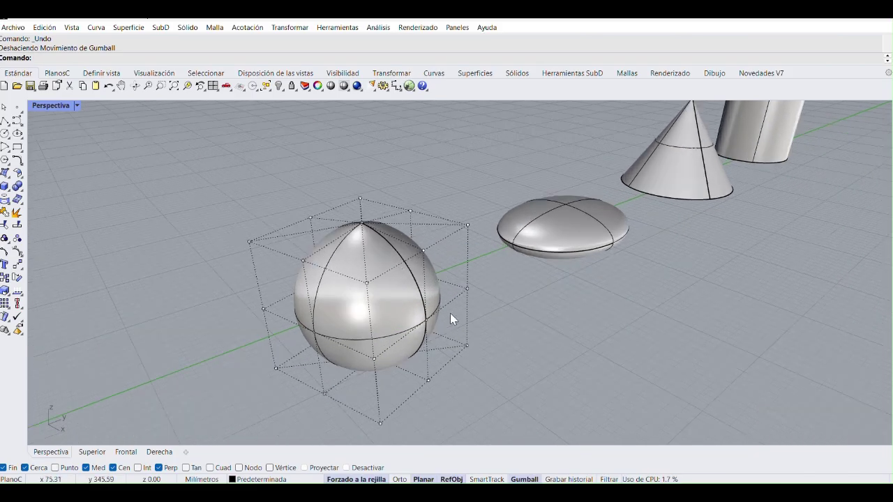
Step: Select the whole sphere surface, deselect it and turn off its control points
left_click(401, 304)
scroll(401, 304, "up", 4)
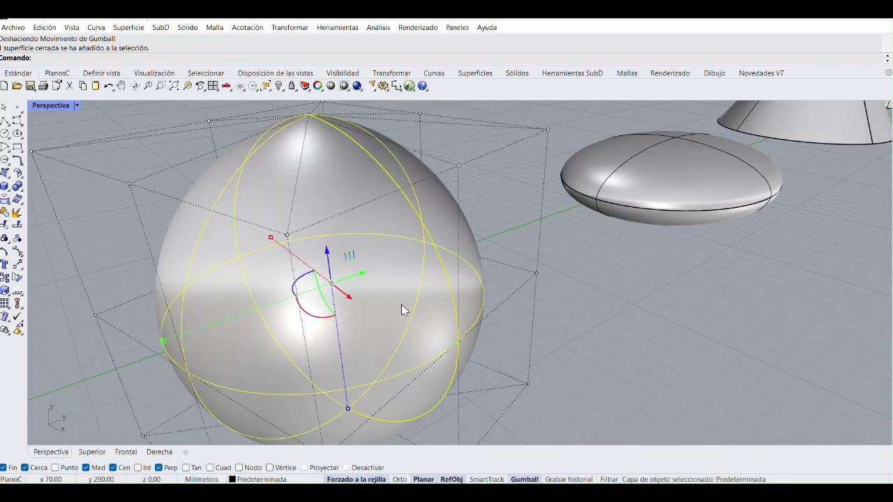
scroll(401, 305, "down", 2)
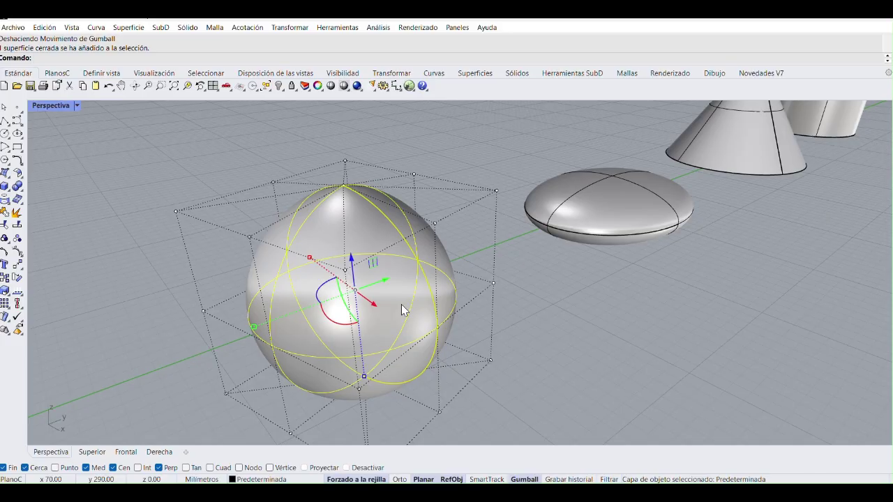
scroll(401, 304, "down", 1)
left_click(663, 369)
scroll(663, 369, "down", 3)
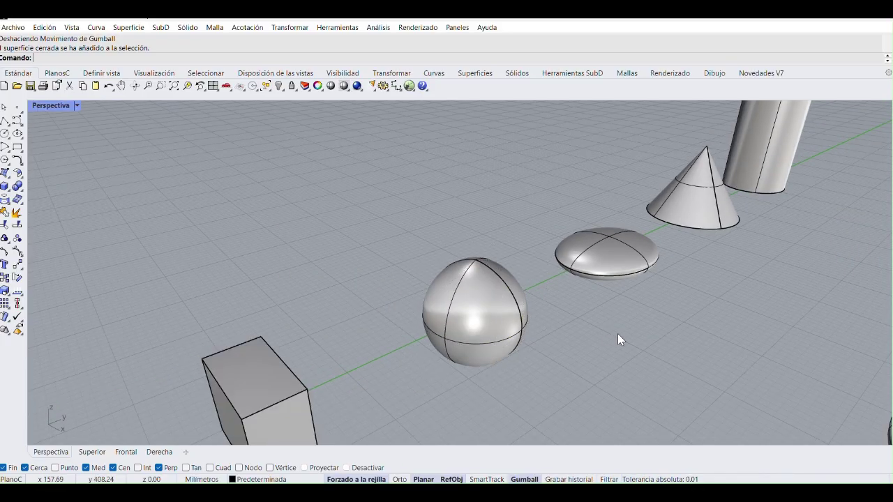
Step: Select the ellipsoid beside the sphere and turn on its control points
right_click_drag(618, 333, 472, 355, "shift")
scroll(479, 265, "up", 2)
right_click_drag(478, 265, 441, 302, "shift")
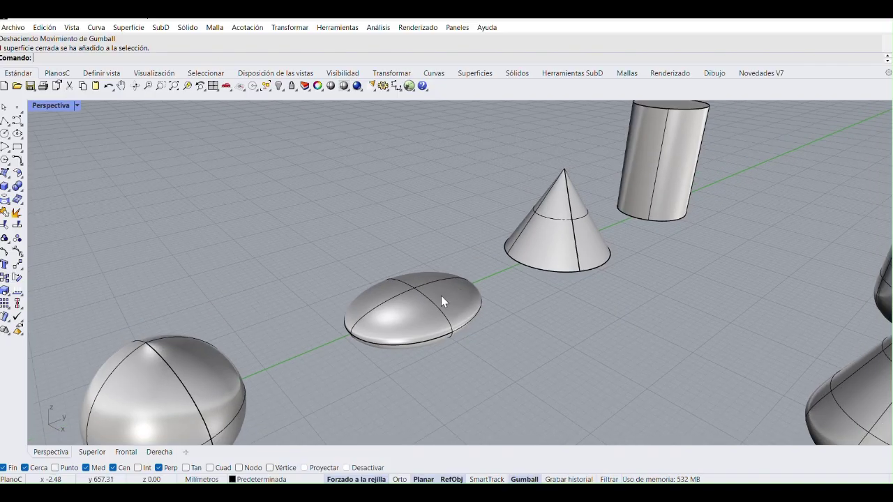
left_click(442, 301)
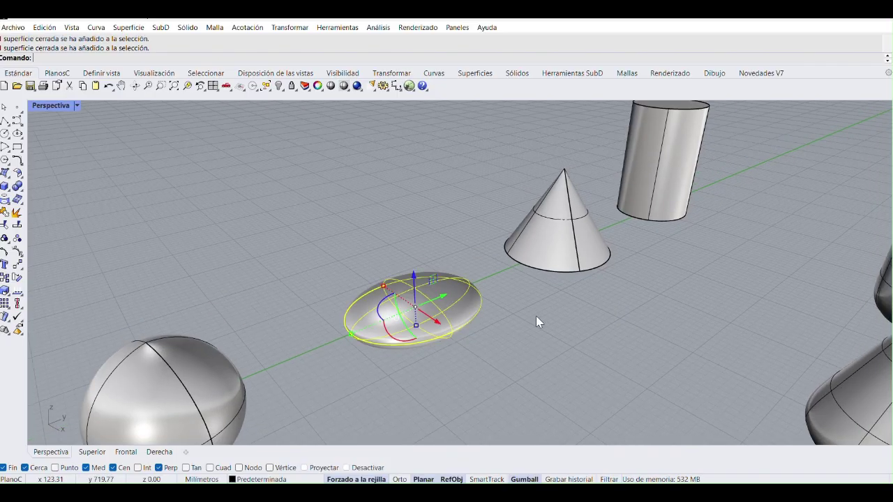
key("F10")
scroll(485, 317, "up", 3)
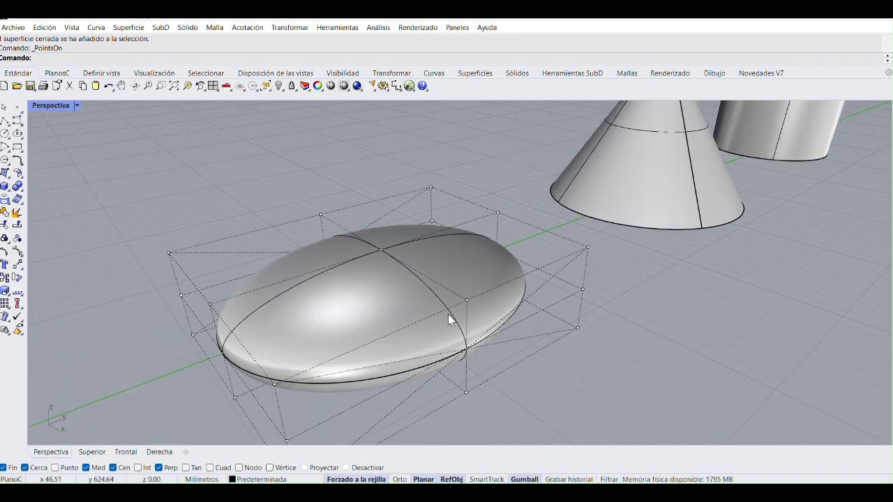
Step: Select one of the ellipsoid's upper control points, move it freehand with the Gumball and turn off the control points
left_click(465, 301)
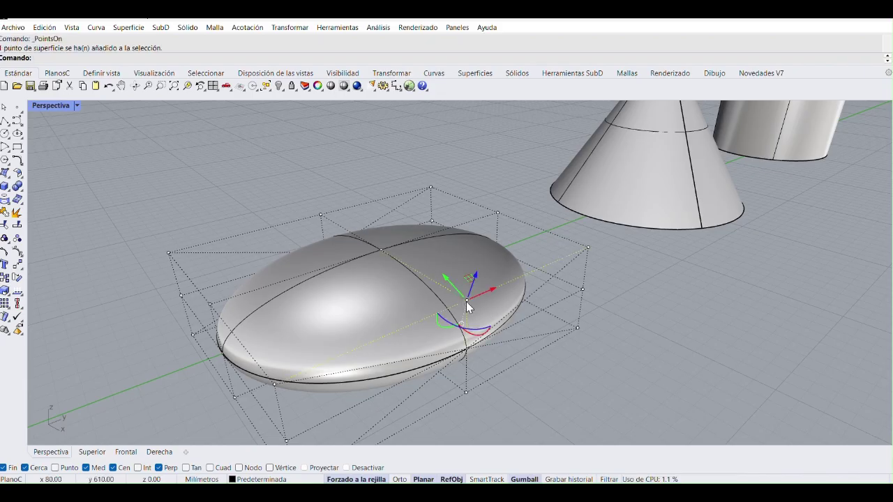
left_click_drag(491, 293, 570, 211)
left_click(689, 299)
left_click(656, 296)
key("Escape")
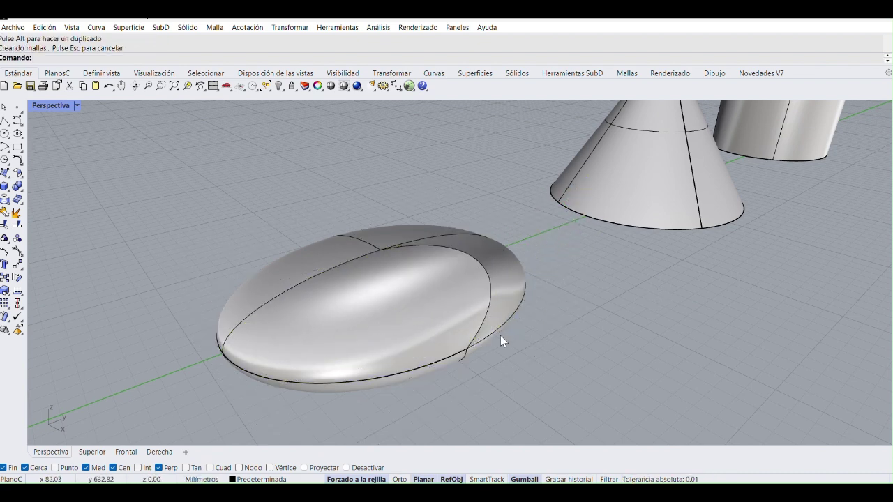
Step: Select the cone and try to turn on its control points, deselecting and reselecting it to retry
right_click_drag(500, 339, 434, 307)
left_click(433, 308)
scroll(435, 308, "up", 3)
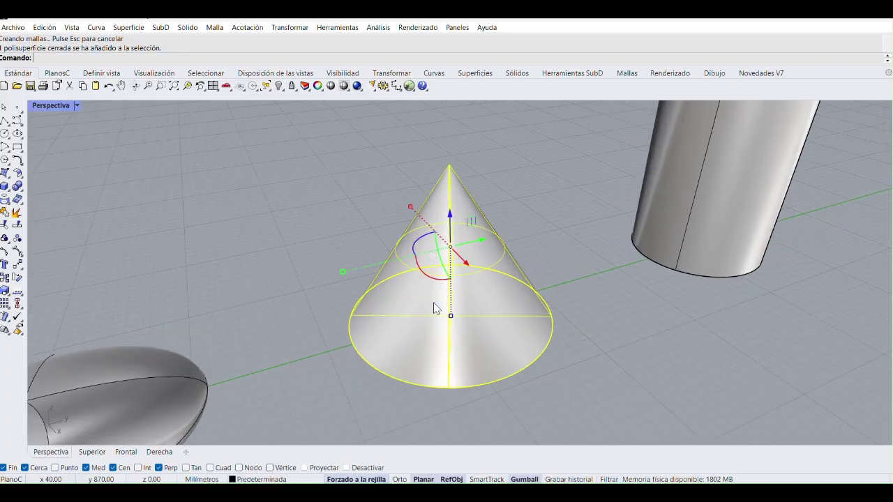
key("F10")
right_click_drag(433, 333, 508, 355)
key("Escape")
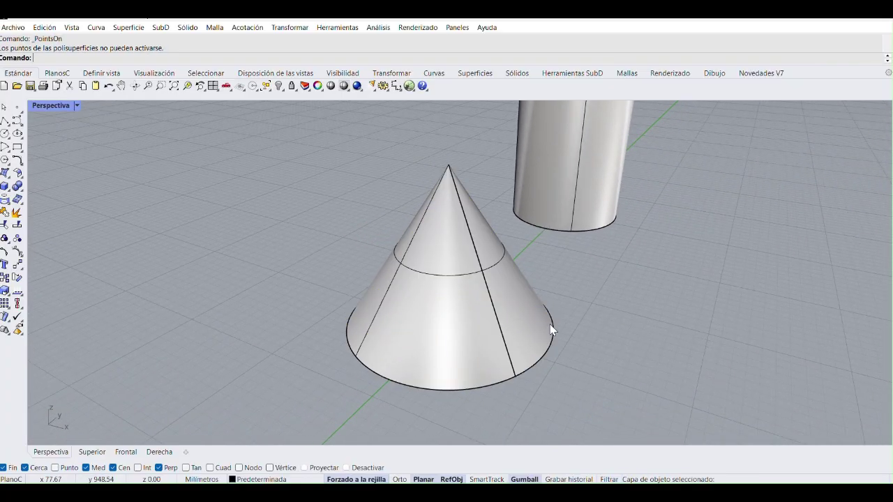
left_click(536, 323)
key("F10")
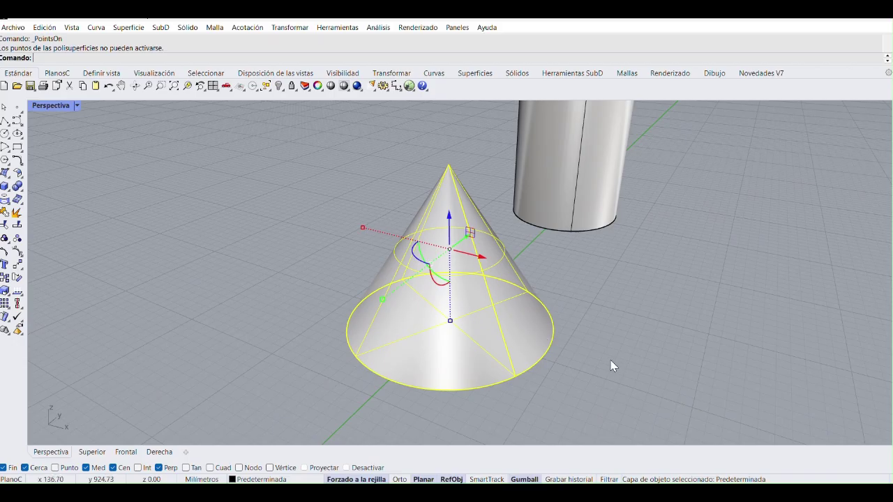
Step: Turn on the cylinder's control points and raise its top centre point freehand along Z with the Gumball to lengthen it
right_click_drag(544, 354, 474, 380)
left_click(545, 283)
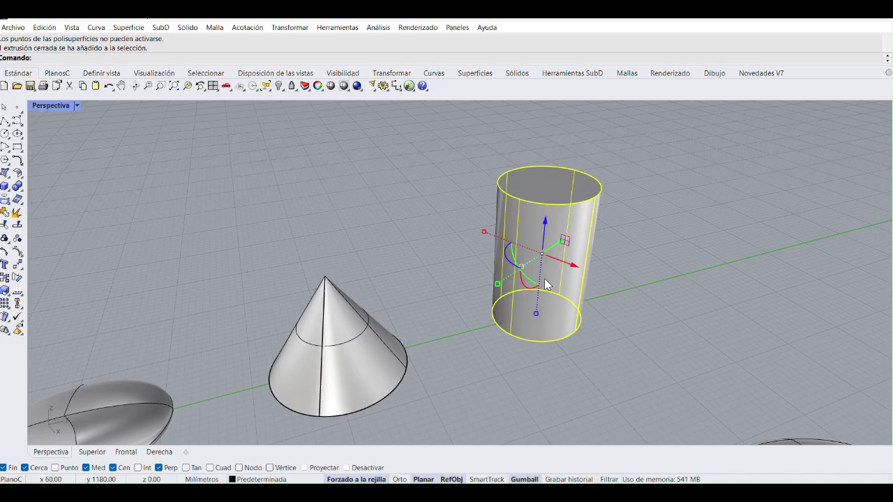
key("F10")
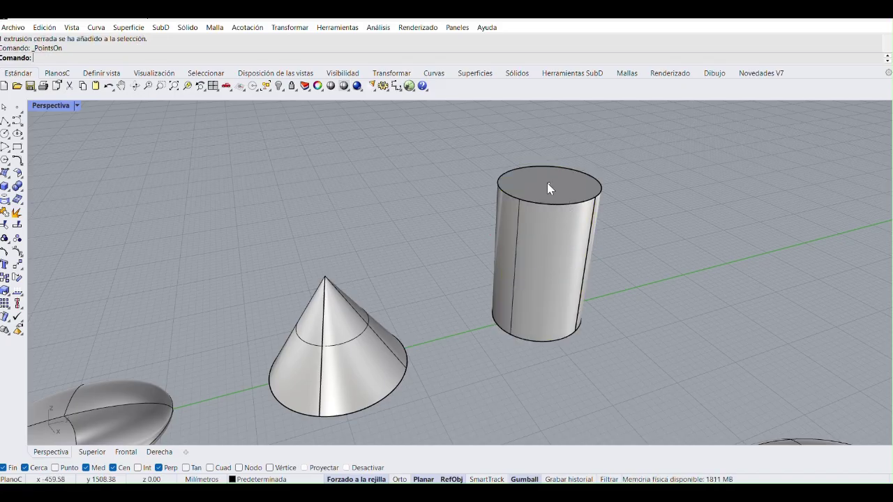
left_click(548, 182)
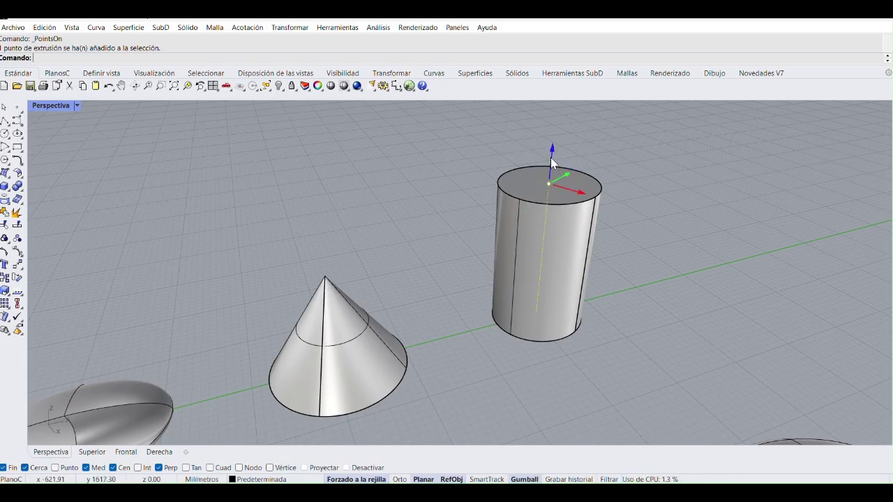
left_click_drag(550, 157, 557, 124)
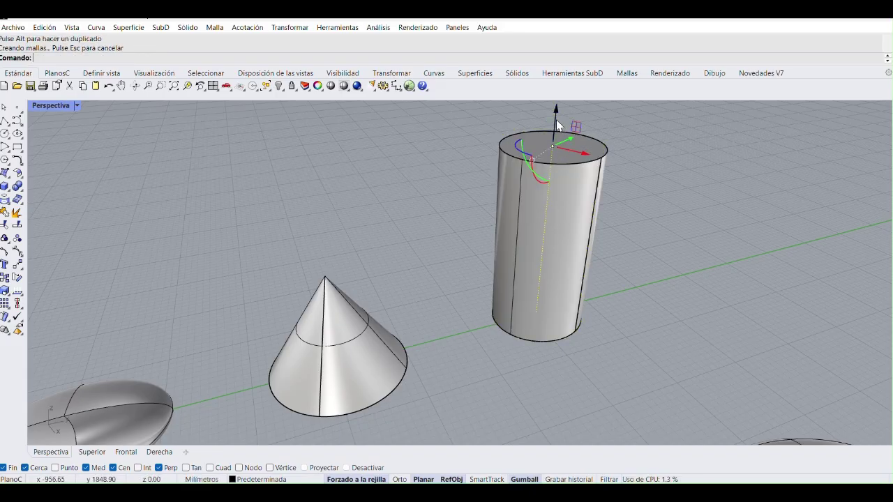
scroll(290, 302, "down", 3)
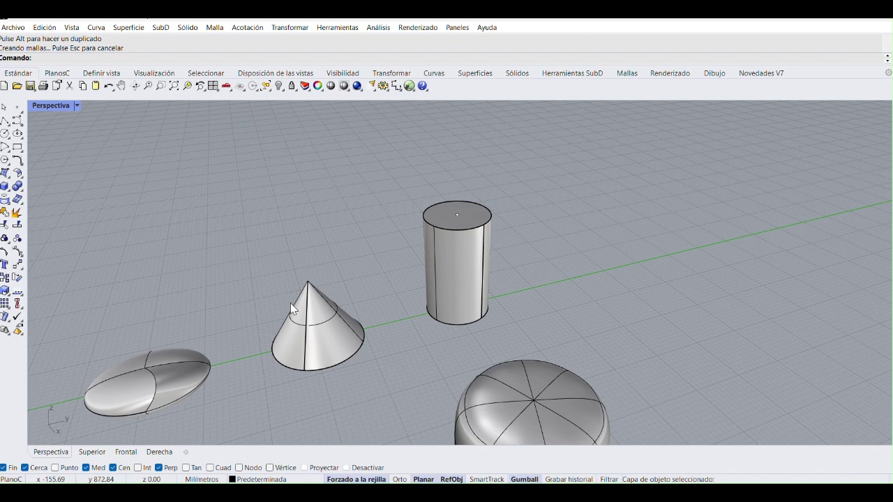
Step: Create a solid torus on the ground plane in the empty area beside the box, setting its centre and both radii freehand
scroll(321, 371, "up", 5)
scroll(530, 305, "down", 6)
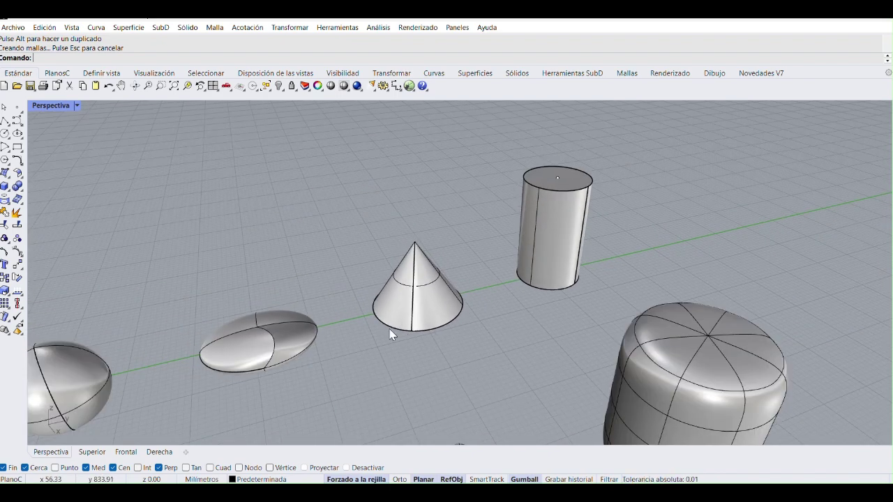
right_click_drag(392, 332, 647, 297, "shift")
scroll(485, 309, "down", 4)
scroll(496, 307, "up", 6)
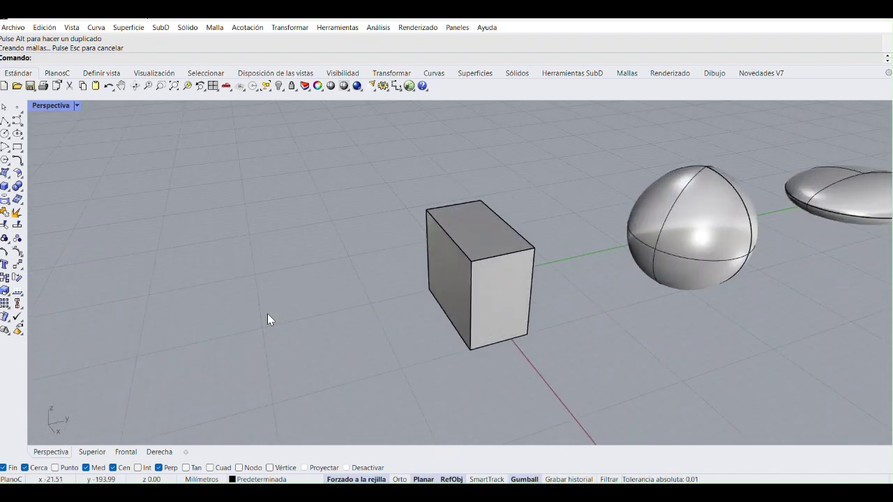
left_click(515, 72)
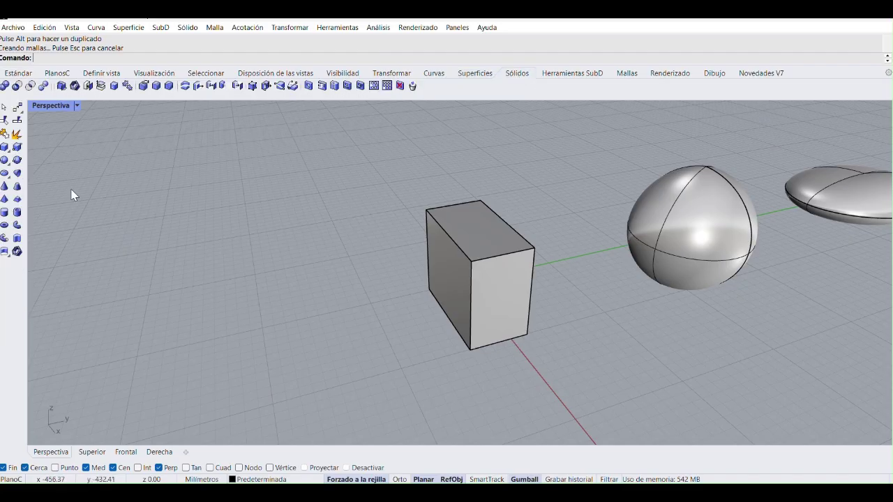
left_click(17, 224)
right_click_drag(95, 249, 404, 318)
left_click(404, 318)
left_click(461, 325)
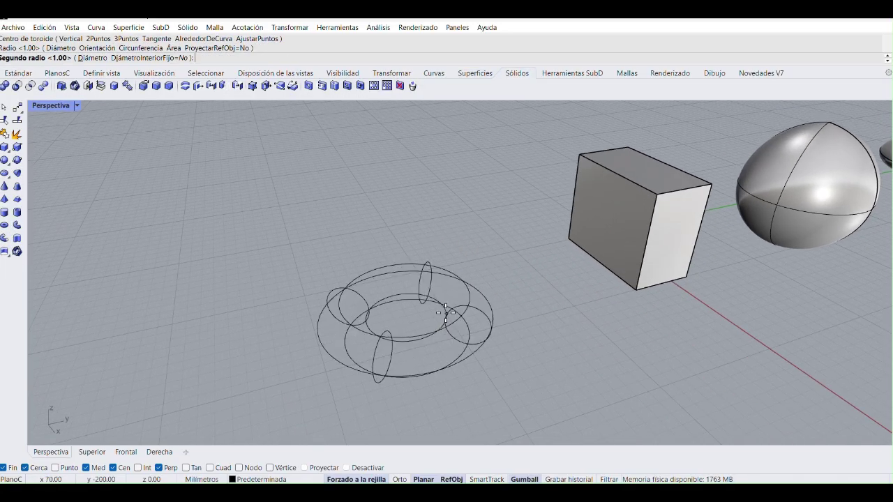
left_click(444, 313)
right_click_drag(448, 335, 488, 326)
Step: Select the solid torus and turn on its control points
left_click(487, 325)
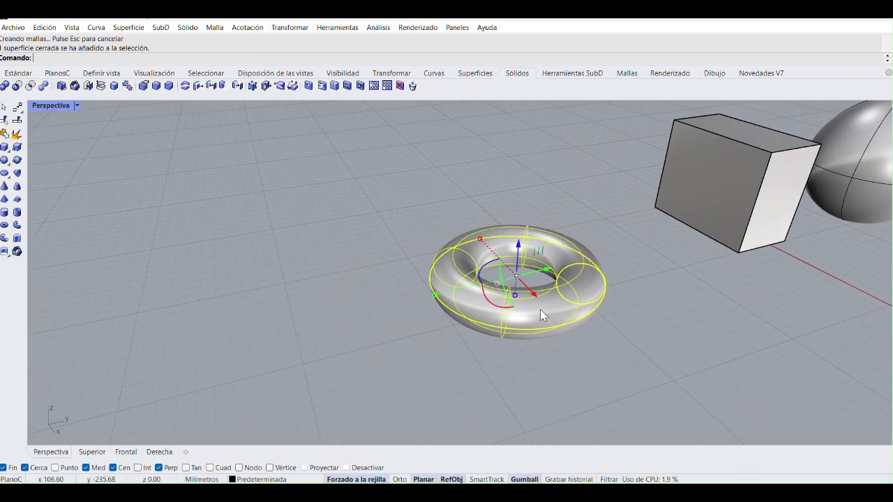
right_click_drag(540, 309, 504, 325, "shift")
key("F10")
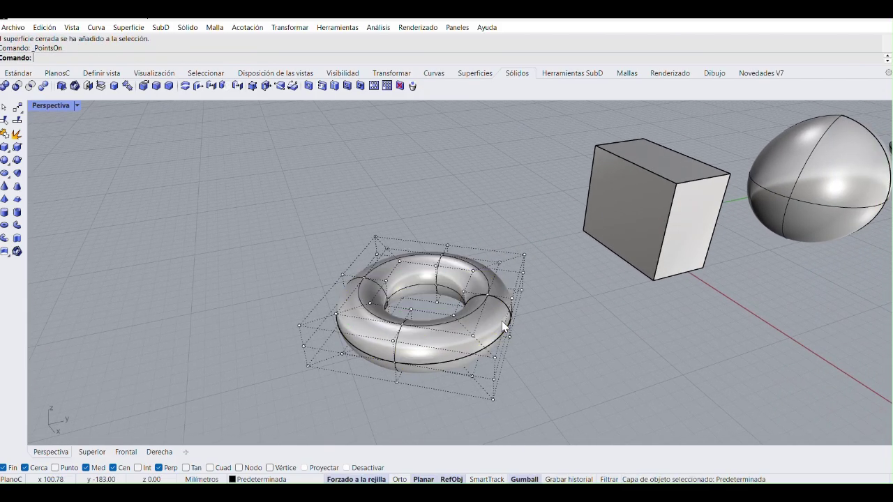
scroll(463, 332, "up", 2)
scroll(462, 331, "down", 2)
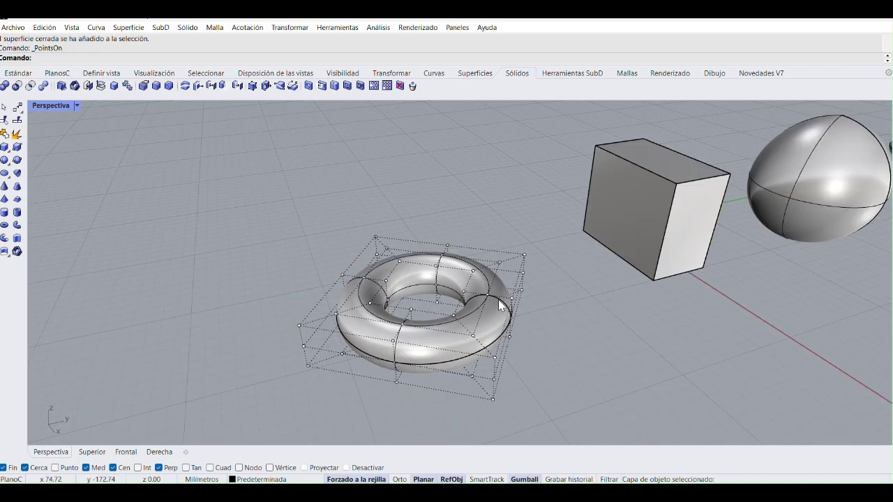
Step: Select a surface control point on top of the torus ring and raise it freehand with the Gumball to form a peak
left_click(487, 299)
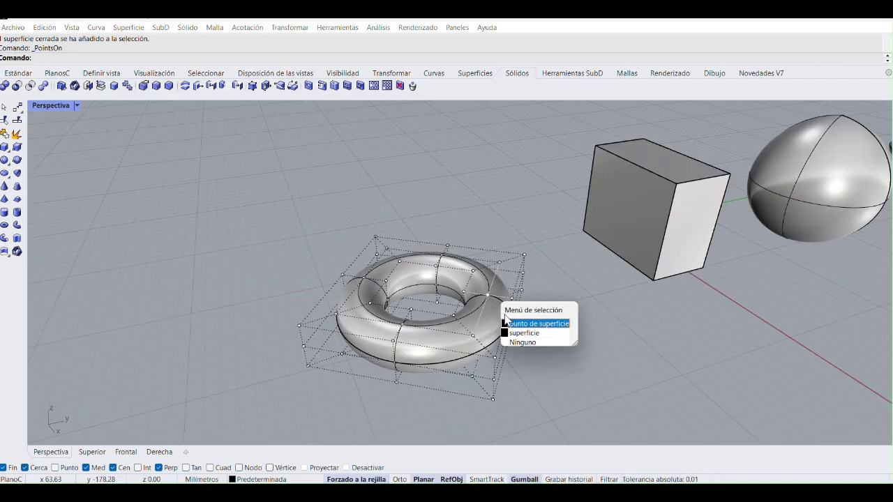
left_click(535, 324)
scroll(488, 286, "up", 2)
left_click_drag(488, 264, 488, 214)
right_click_drag(496, 260, 419, 288)
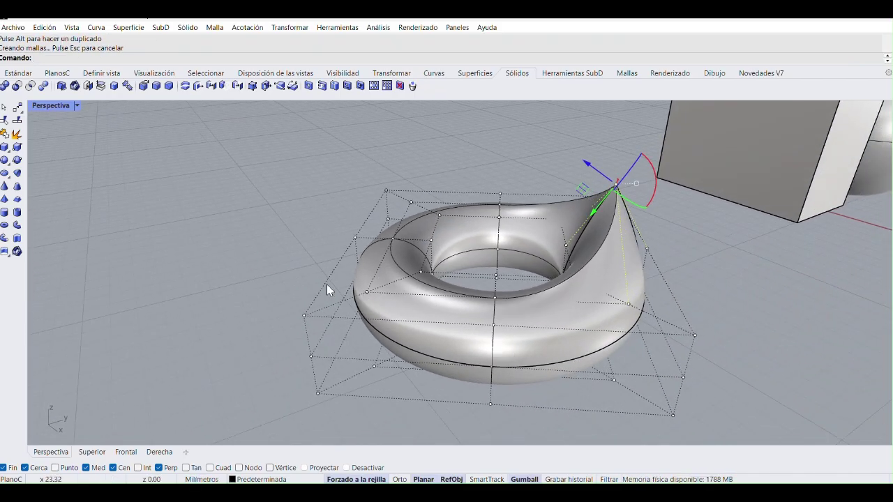
right_click_drag(327, 286, 351, 291)
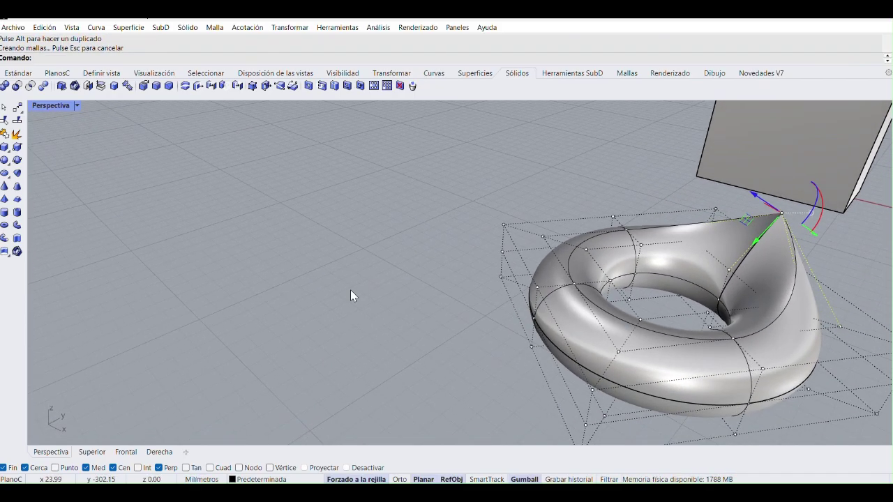
Step: Pull a control point on the torus's outer rim freehand outward with the Gumball, leaving nothing selected
left_click(531, 318)
left_click_drag(504, 319, 424, 330)
key("Escape")
Step: Examine the stretched tips and curvature of the deformed torus up close, from the side and from above
right_click_drag(540, 371, 542, 368)
scroll(542, 357, "up", 5)
scroll(543, 355, "down", 5)
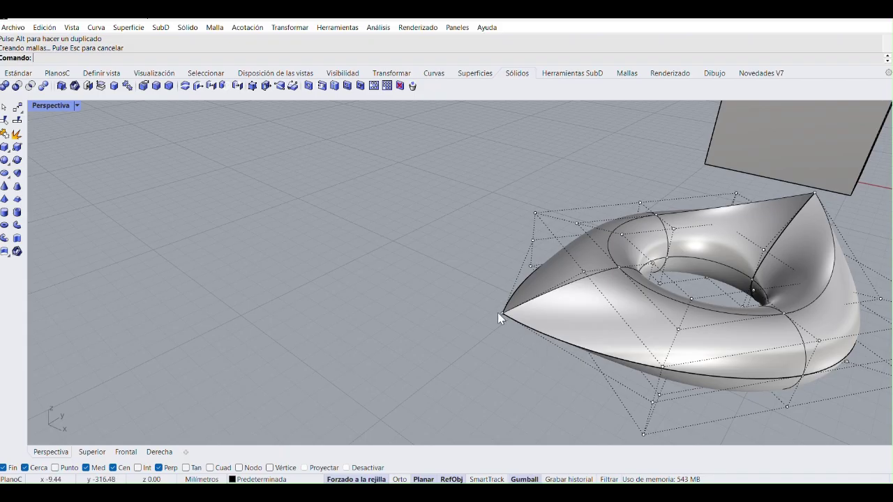
scroll(576, 339, "up", 3)
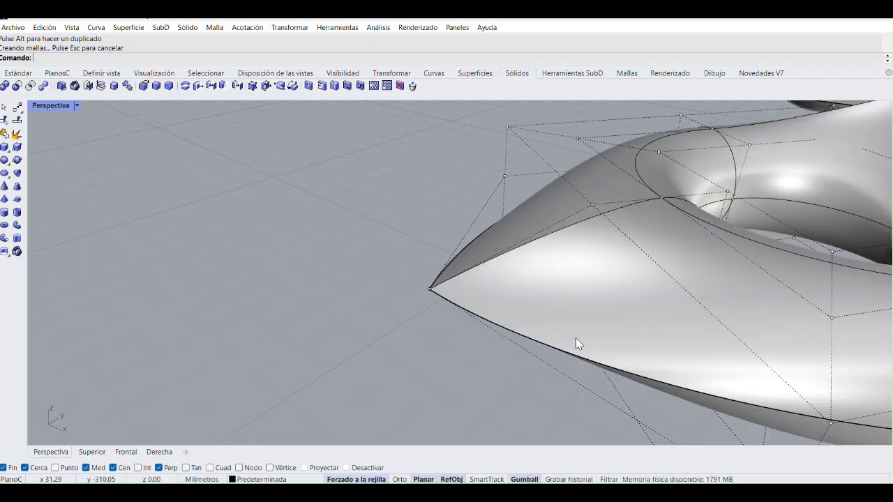
scroll(595, 360, "down", 5)
scroll(597, 350, "up", 2)
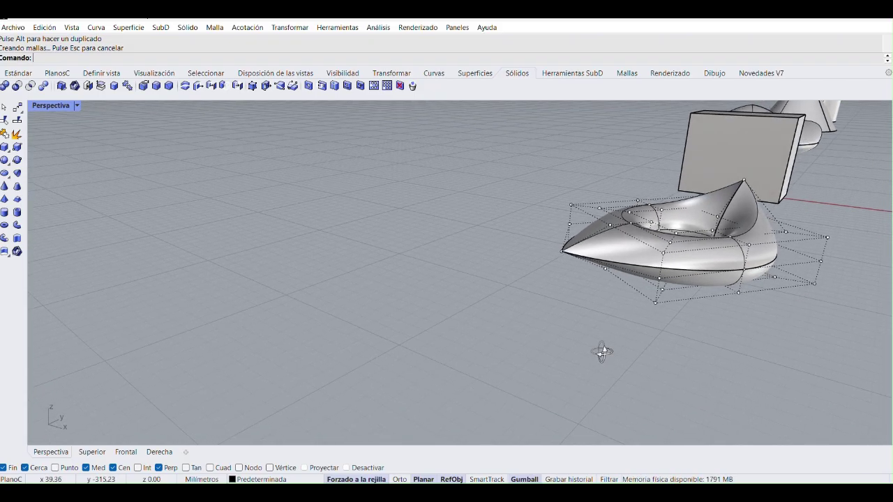
scroll(613, 345, "up", 1)
scroll(614, 346, "up", 5)
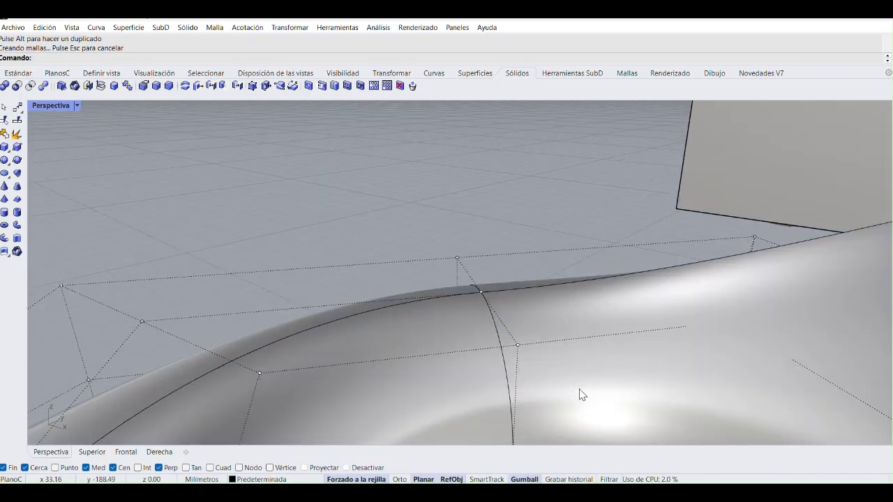
right_click_drag(578, 393, 529, 256)
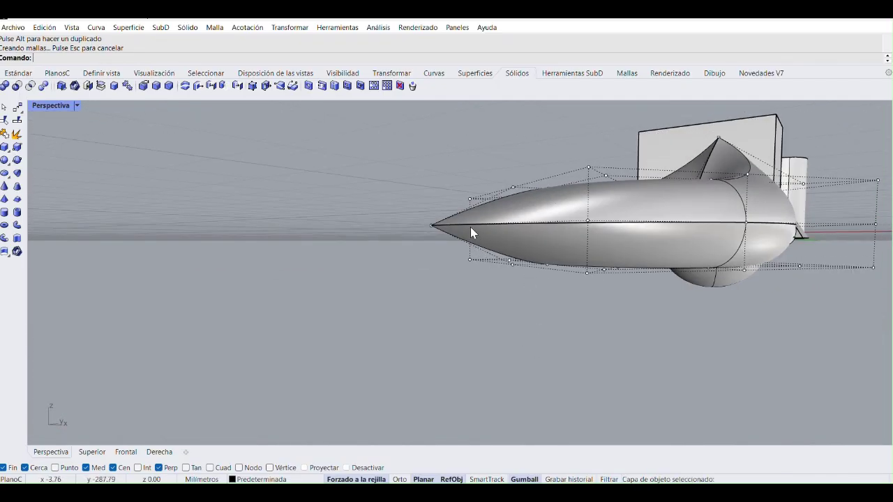
right_click_drag(472, 233, 707, 332)
scroll(707, 333, "down", 4)
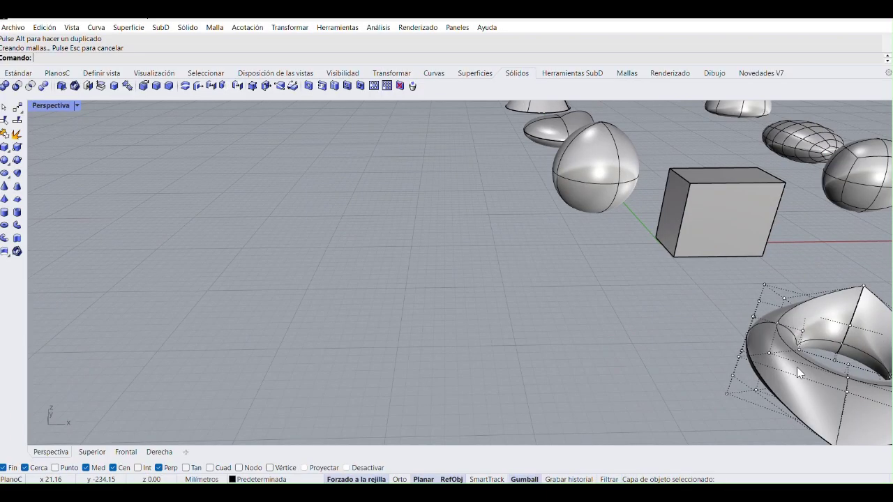
right_click_drag(796, 367, 416, 286)
scroll(714, 273, "down", 2)
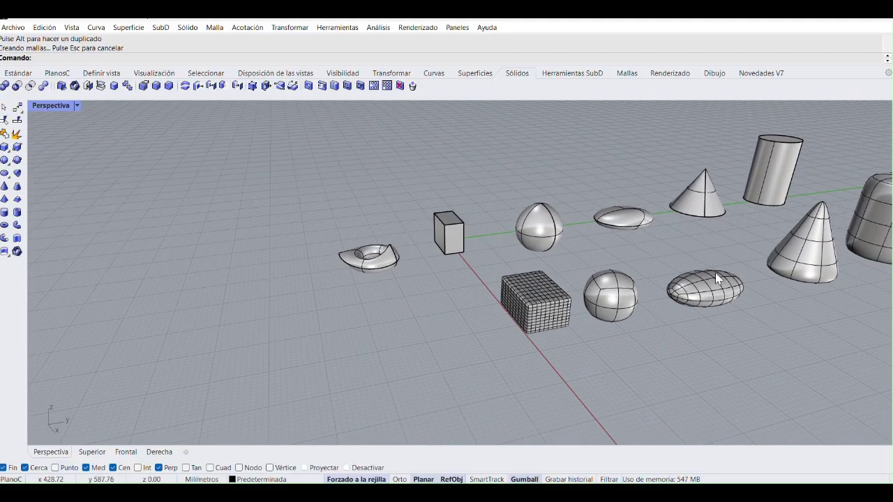
Step: Create a SubD torus with 6 vertical faces and 10 around, placed freehand on the ground plane in front of the other solids
right_click_drag(715, 273, 536, 325)
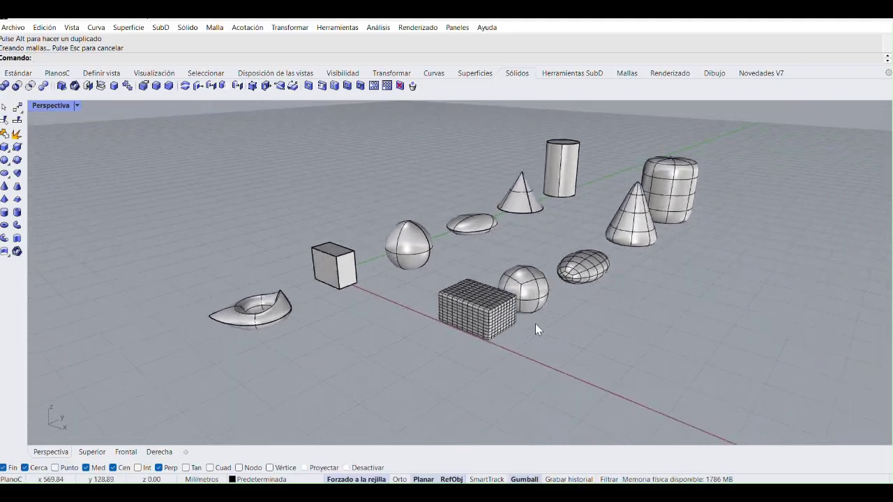
right_click_drag(467, 344, 519, 329)
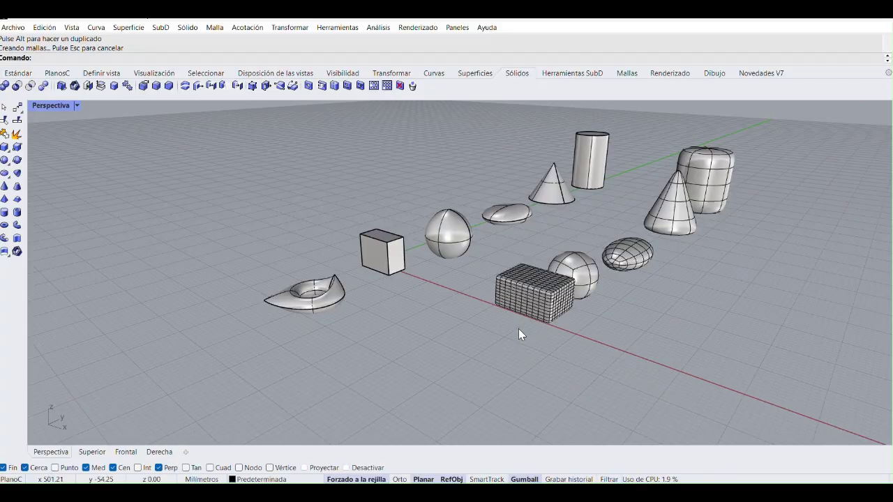
left_click(568, 76)
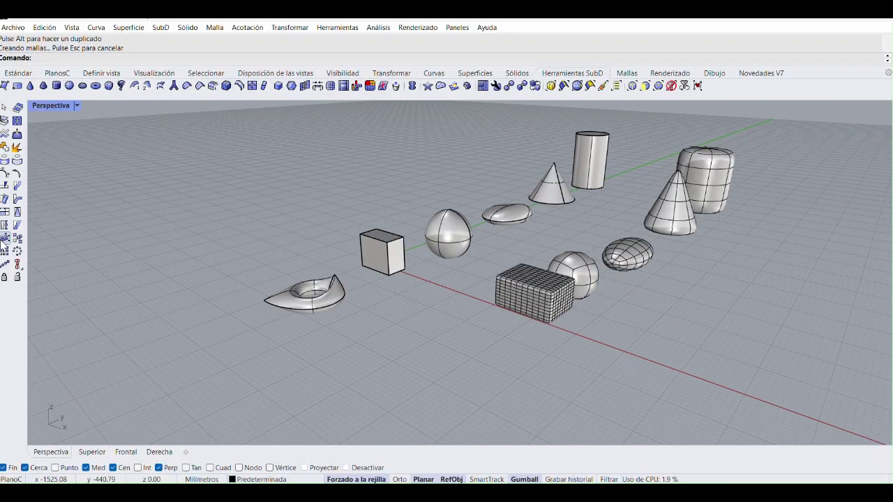
left_click(96, 89)
left_click(436, 357)
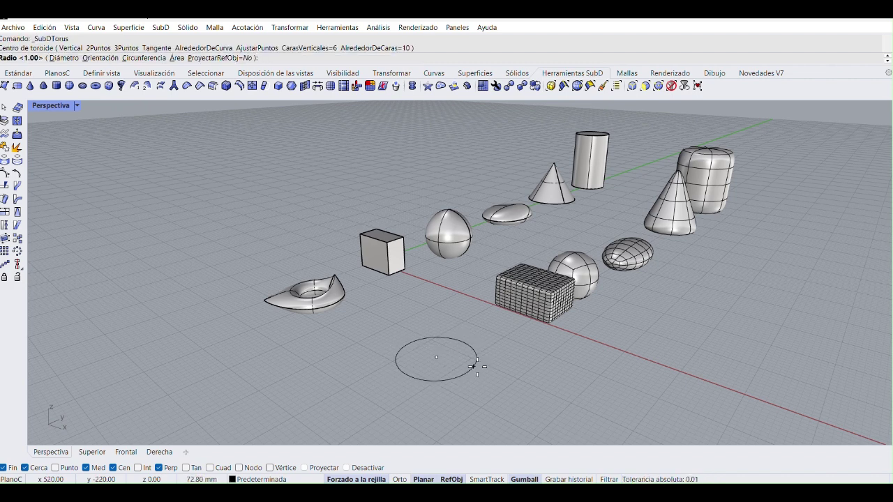
left_click(487, 369)
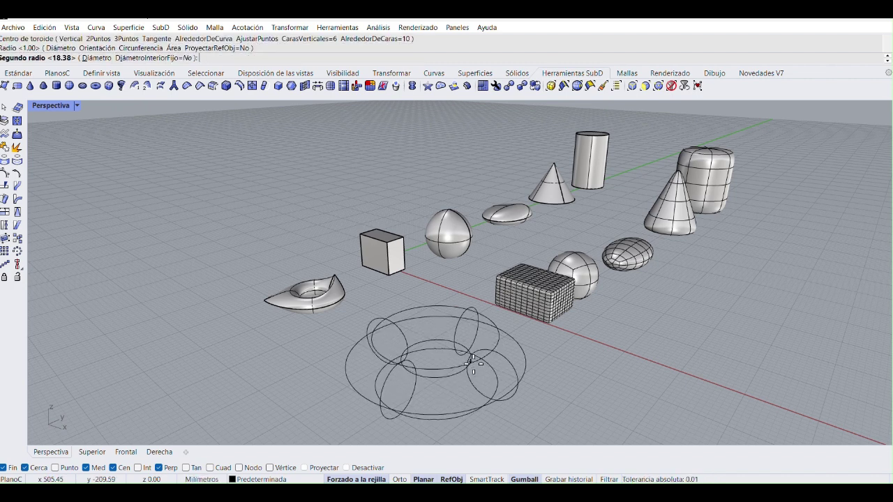
left_click(478, 378)
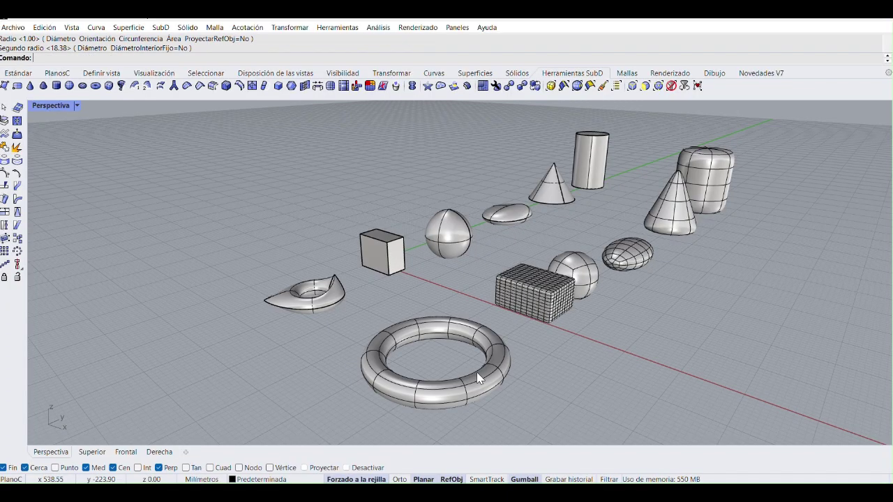
Step: Select the SubD torus, deselecting and reselecting it once
scroll(479, 377, "up", 2)
left_click(474, 381)
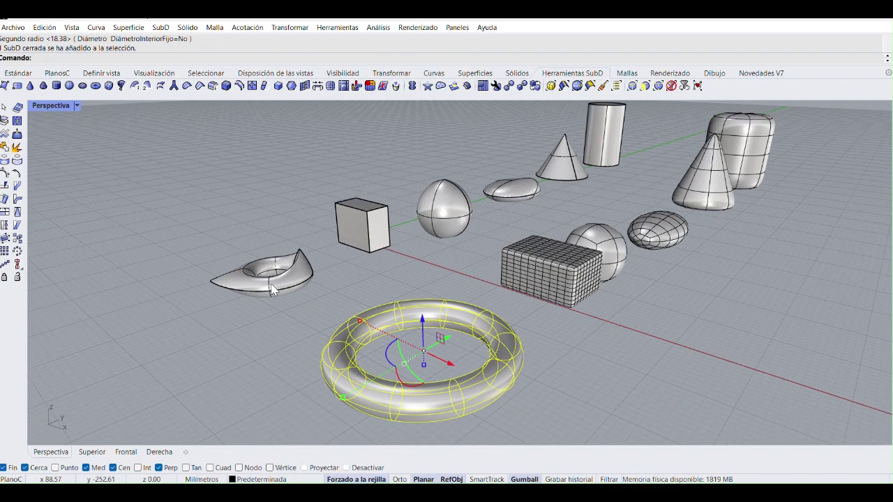
scroll(260, 282, "up", 3)
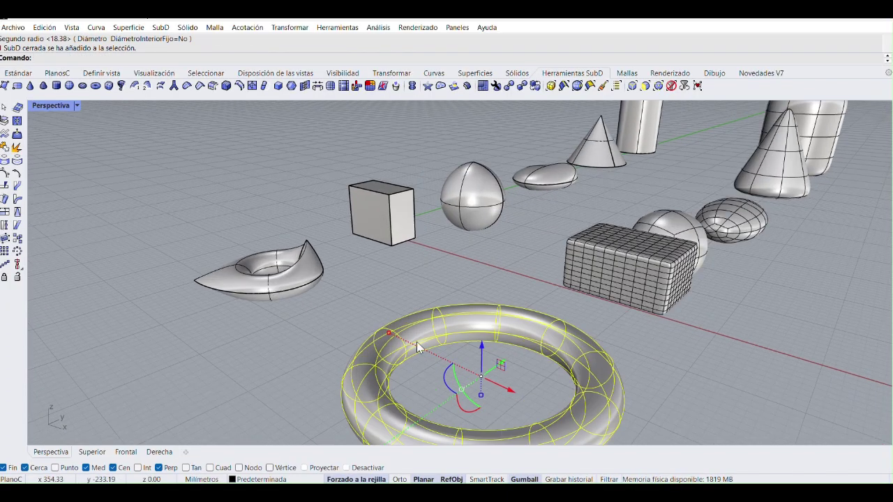
right_click_drag(526, 331, 545, 272)
left_click(587, 279)
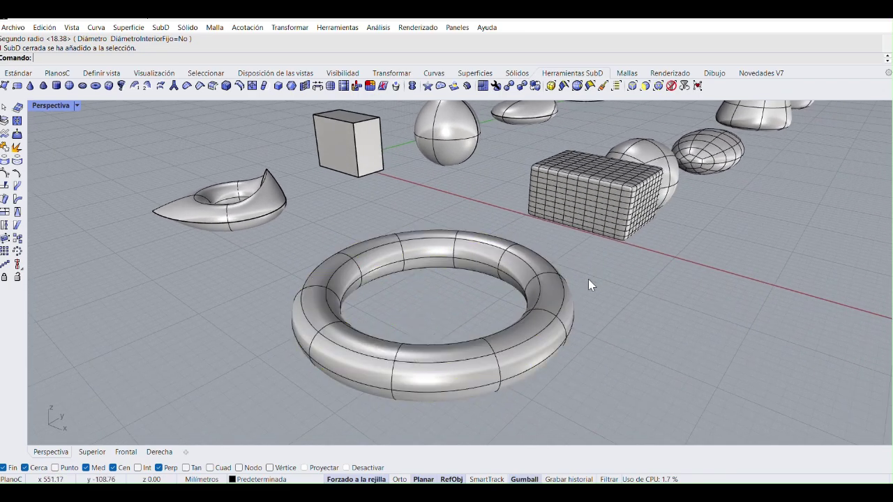
left_click(547, 289)
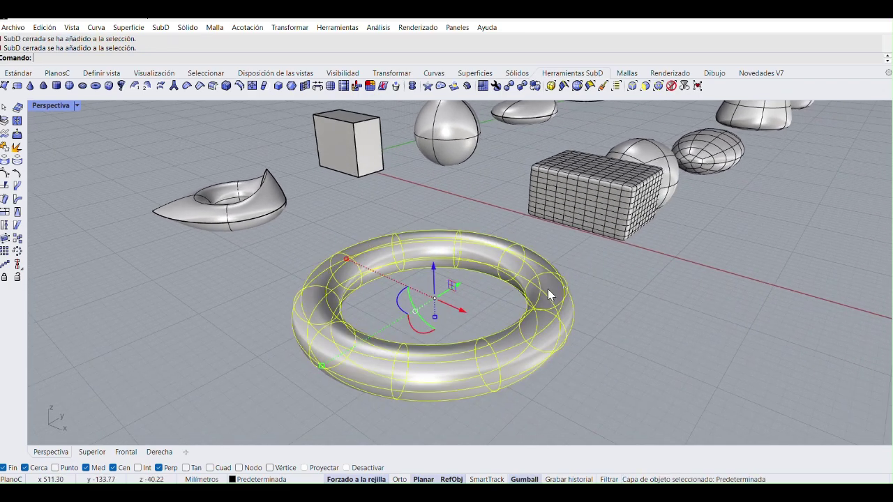
Step: Filter the selection to vertices, also allow surfaces/faces and curves/edges, and move the selection filter window aside
left_click(656, 88)
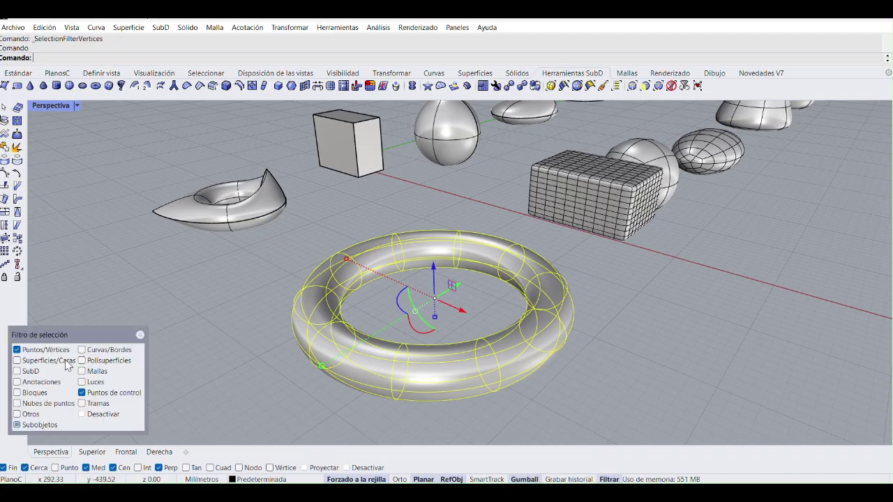
left_click(17, 361)
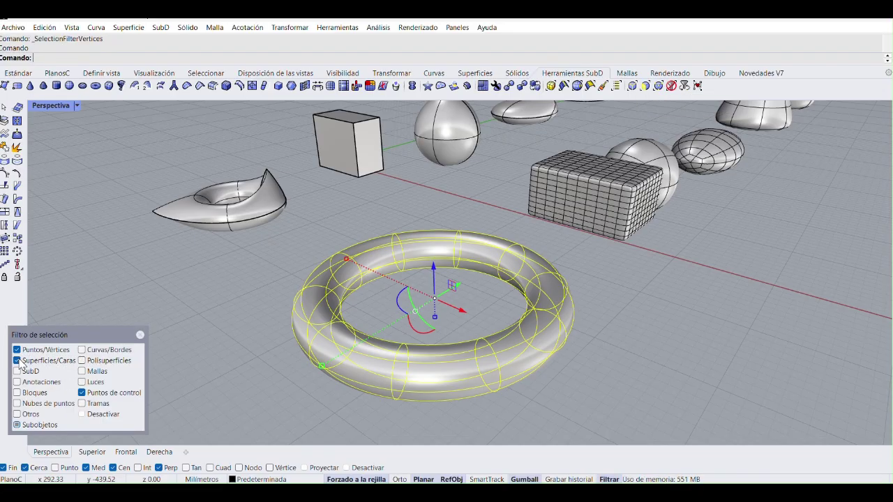
left_click(82, 351)
left_click_drag(84, 335, 71, 373)
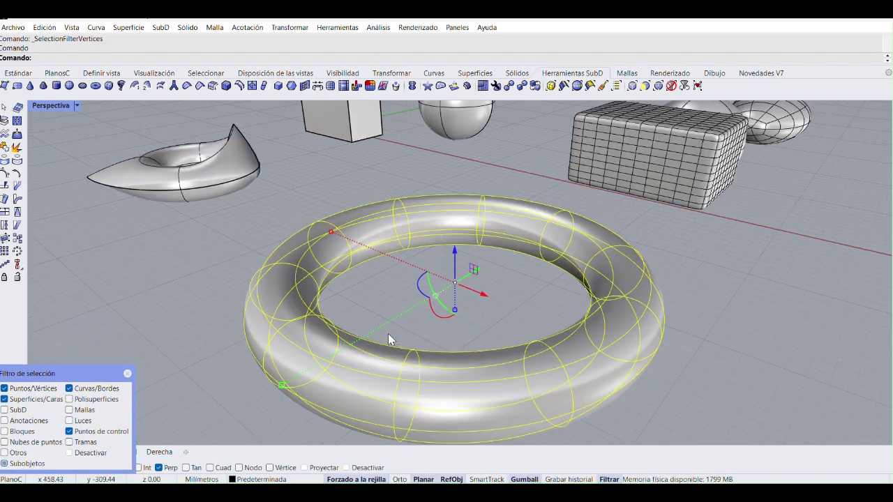
scroll(387, 334, "up", 2)
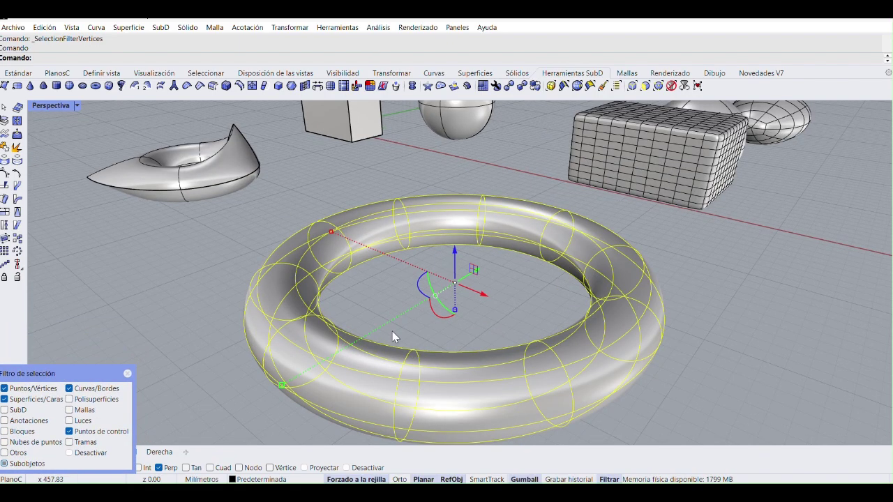
Step: Restrict the selection filter to curves/edges only and select a single edge on the inner side of the SubD torus
left_click(657, 86)
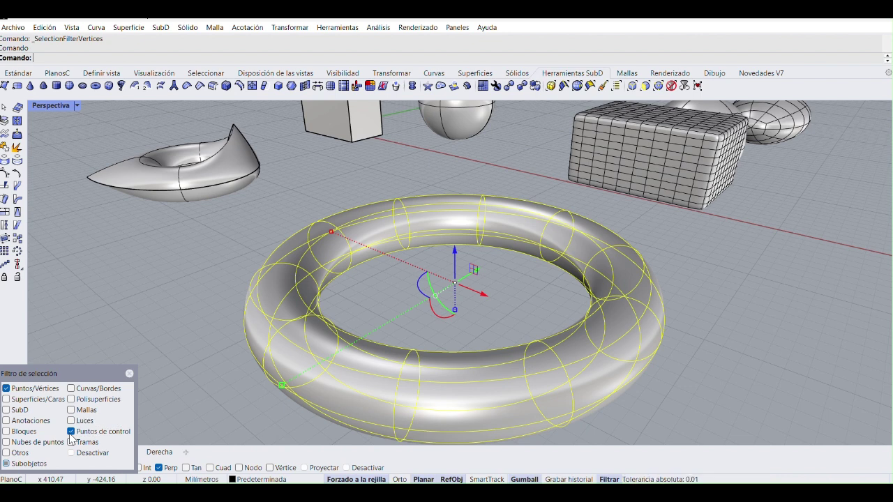
left_click(71, 389)
left_click(631, 85)
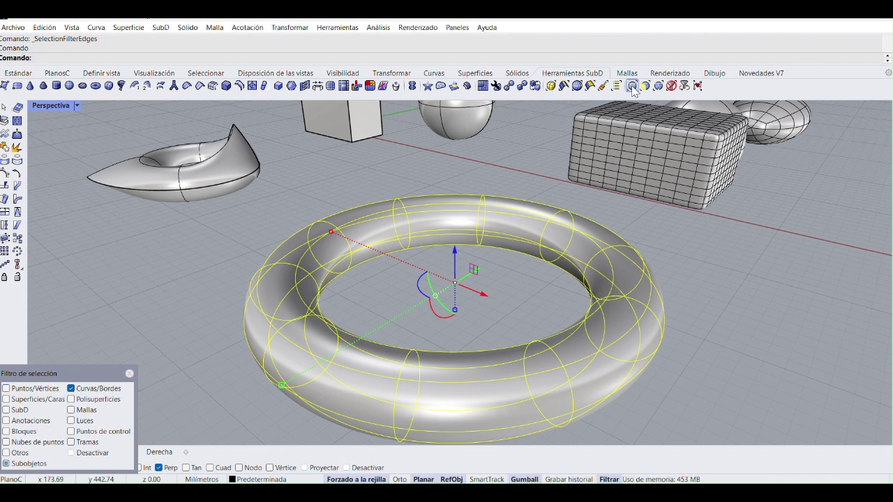
left_click(704, 244)
left_click(592, 304)
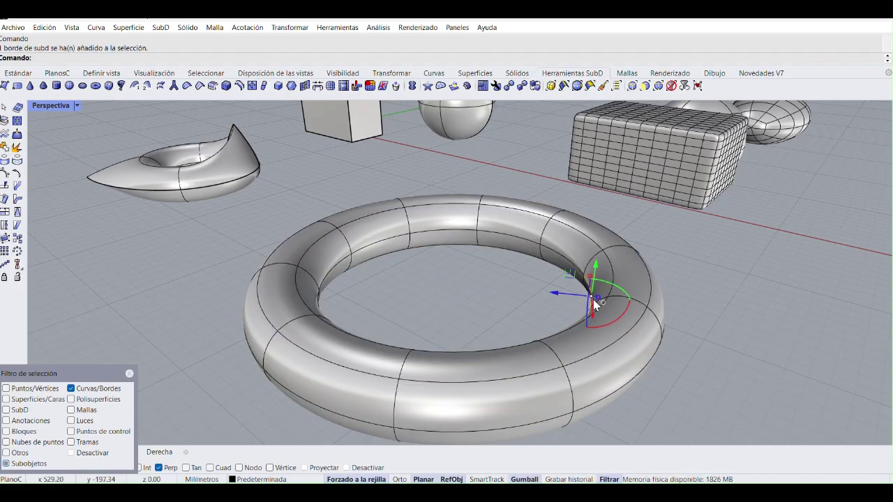
right_click_drag(566, 322, 521, 339)
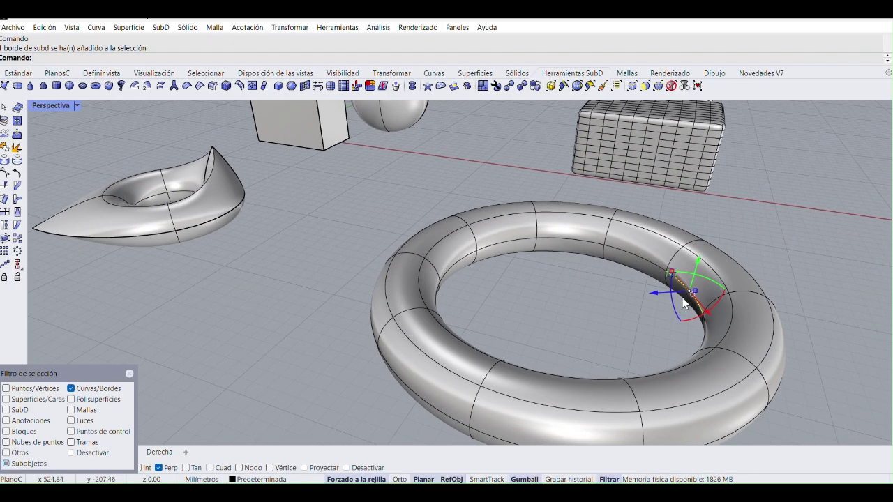
Step: Select individual edges on the inner and upper sides of the SubD torus
scroll(684, 301, "up", 3)
scroll(697, 293, "down", 2)
scroll(678, 292, "down", 1)
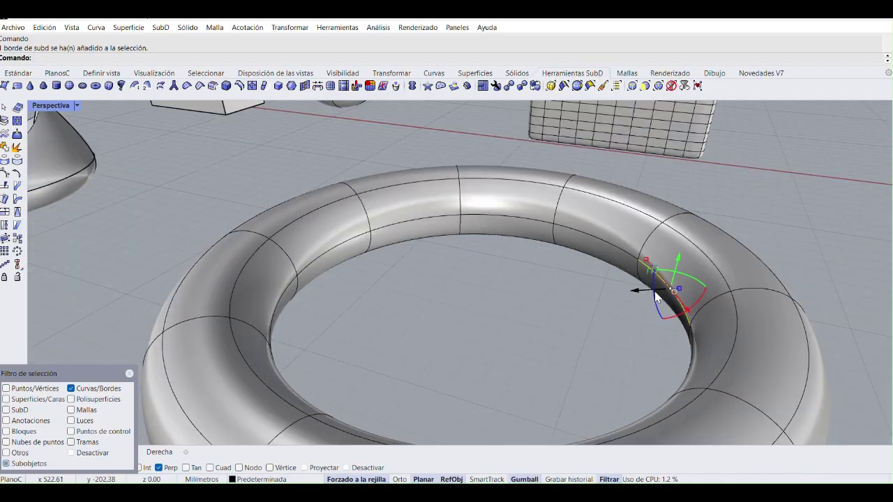
scroll(628, 291, "down", 3)
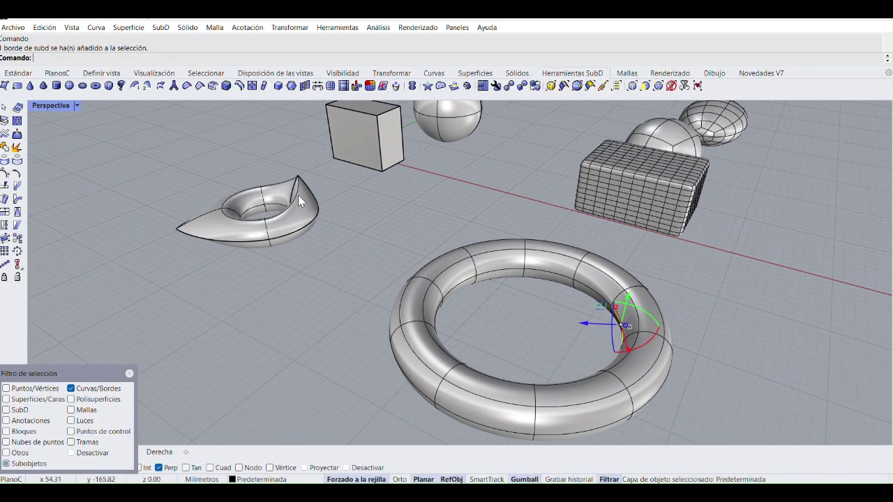
left_click(638, 295, "ctrl+shift")
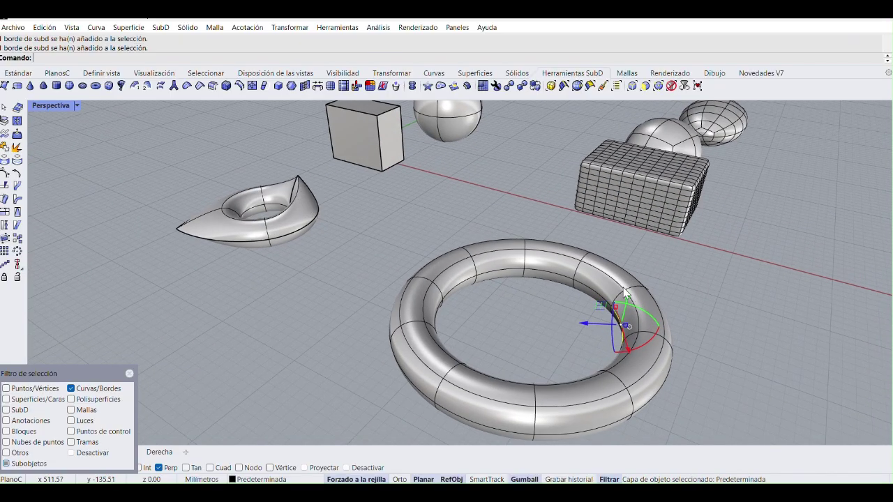
scroll(625, 293, "up", 3)
left_click(630, 300)
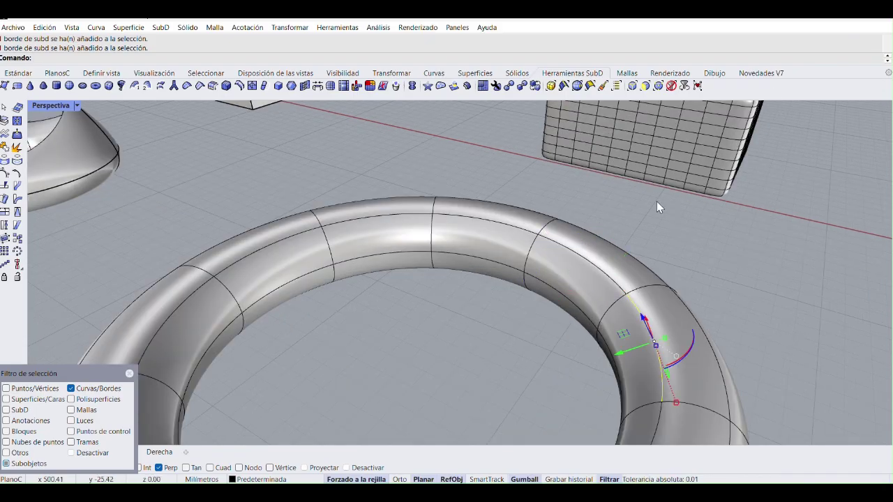
Step: Restrict the selection filter to vertices and pull one vertex on top of the SubD torus upward into a tall peak
left_click(657, 85)
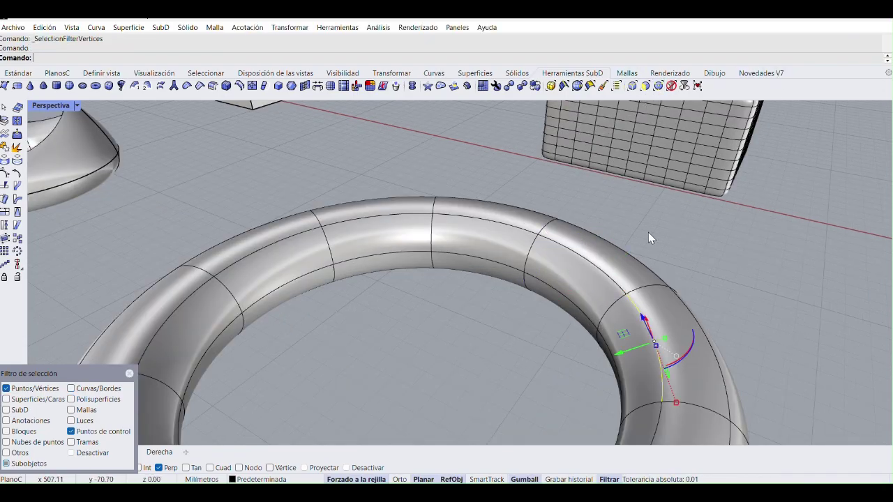
left_click(625, 288)
scroll(615, 269, "down", 3)
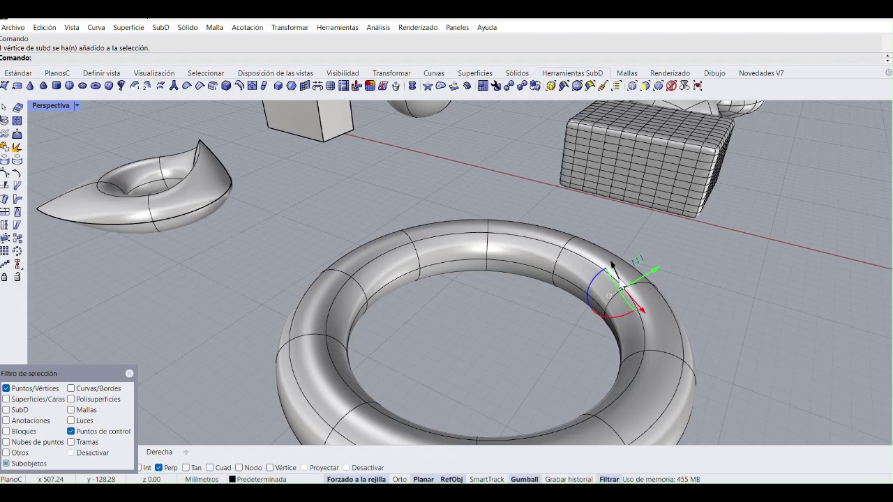
left_click_drag(611, 266, 580, 152)
key("Escape")
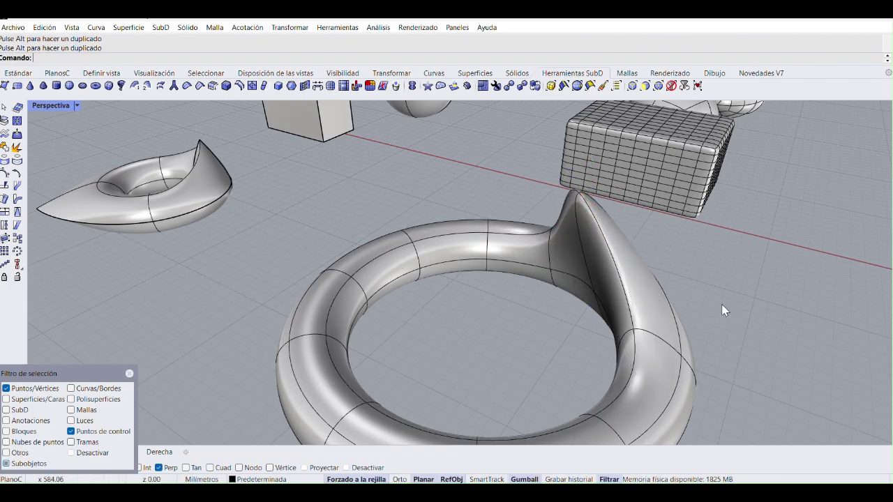
Step: Restrict the selection filter to curves/edges and pull two adjacent outer edges on the front of the SubD torus outward
scroll(524, 385, "down", 5)
right_click_drag(473, 415, 523, 391)
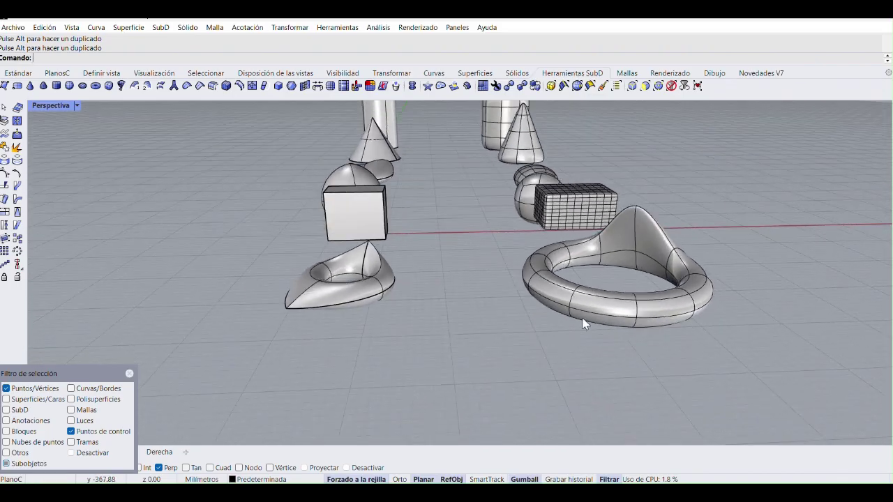
scroll(586, 314, "up", 5)
scroll(557, 300, "down", 3)
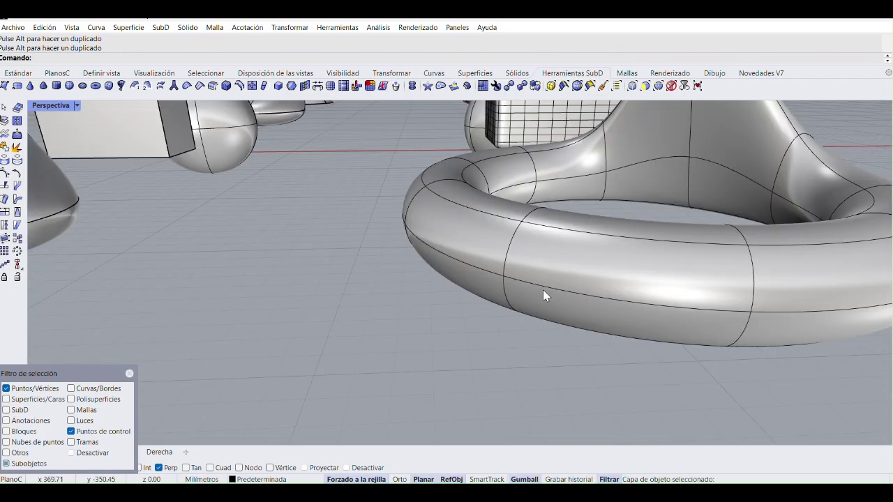
left_click(543, 290)
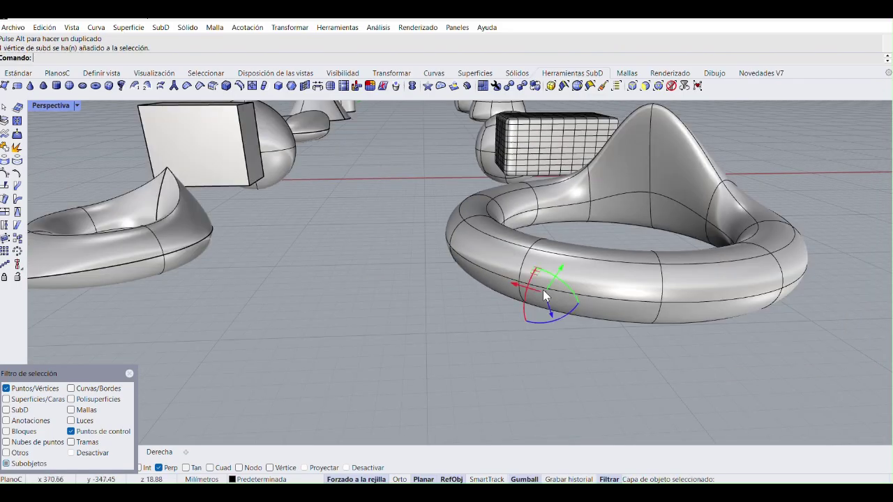
left_click(632, 86)
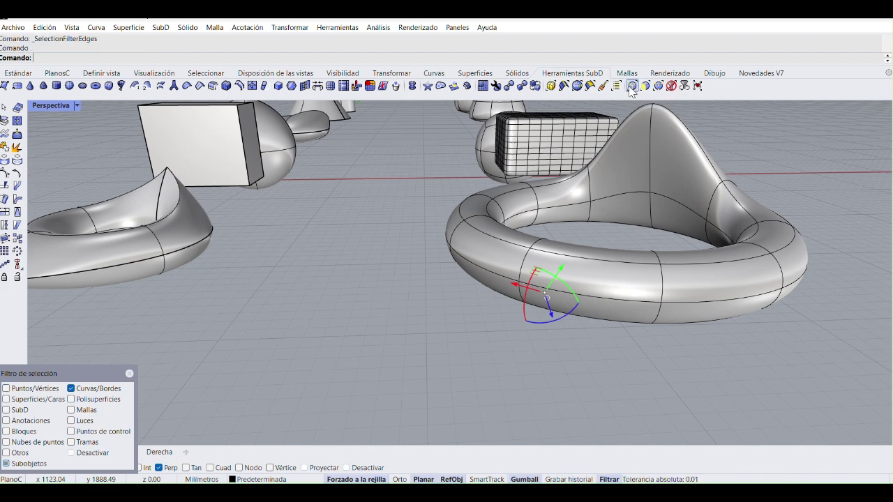
left_click(589, 298)
scroll(558, 307, "down", 3)
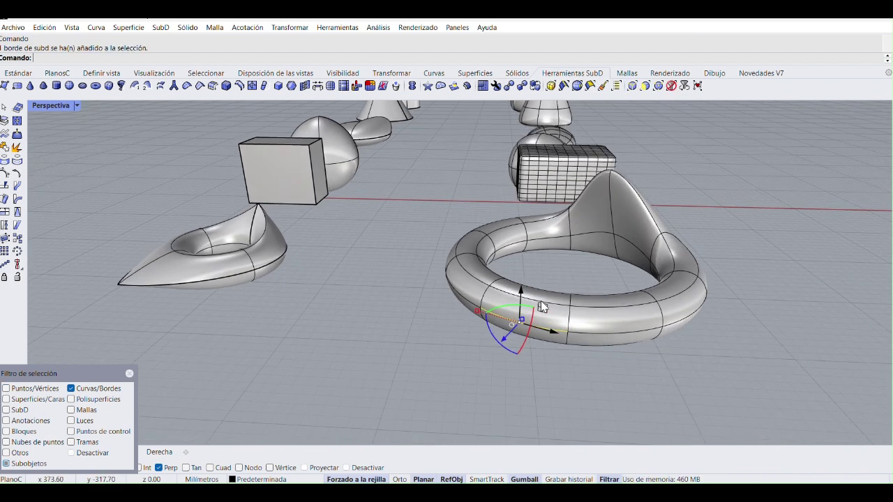
left_click(466, 306)
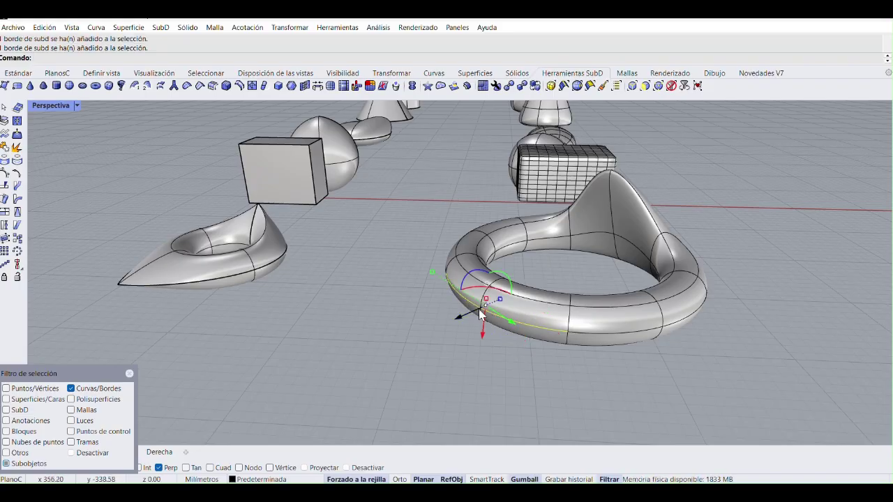
left_click_drag(462, 322, 386, 343)
key("Escape")
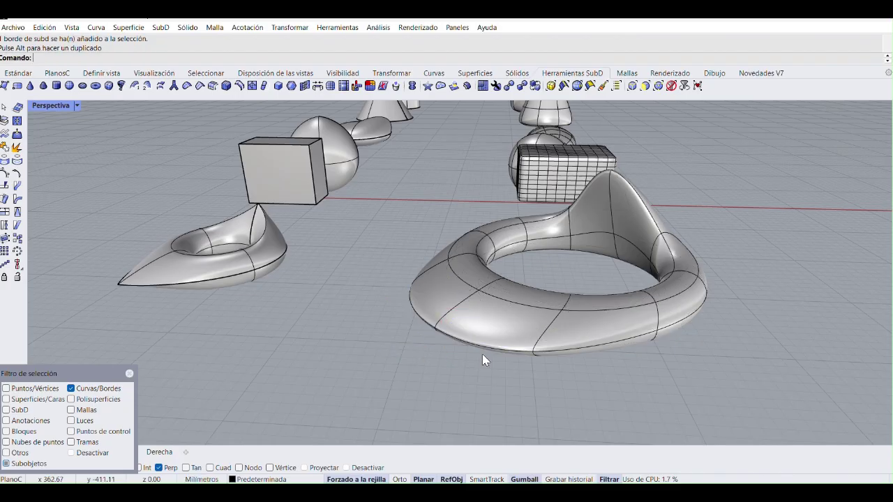
Step: Restrict the selection filter to vertices and pull the vertex between the two displaced outer edges of the SubD torus further outward
scroll(440, 333, "up", 3)
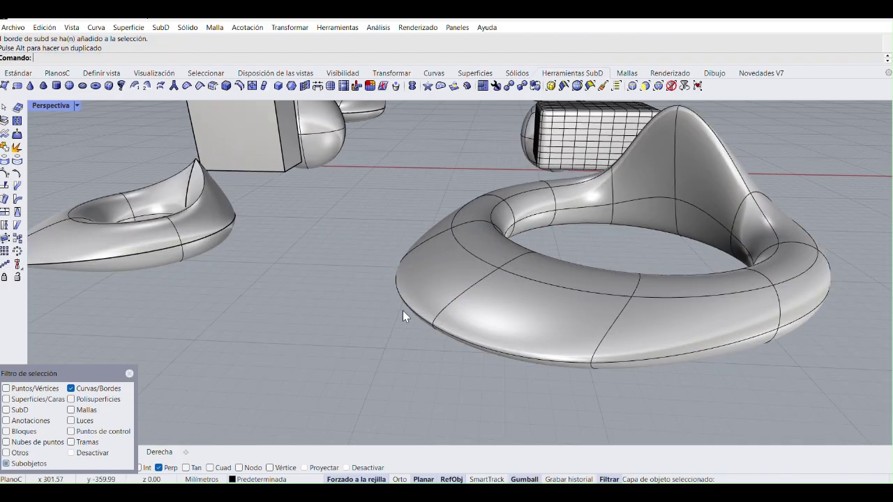
scroll(402, 310, "down", 5)
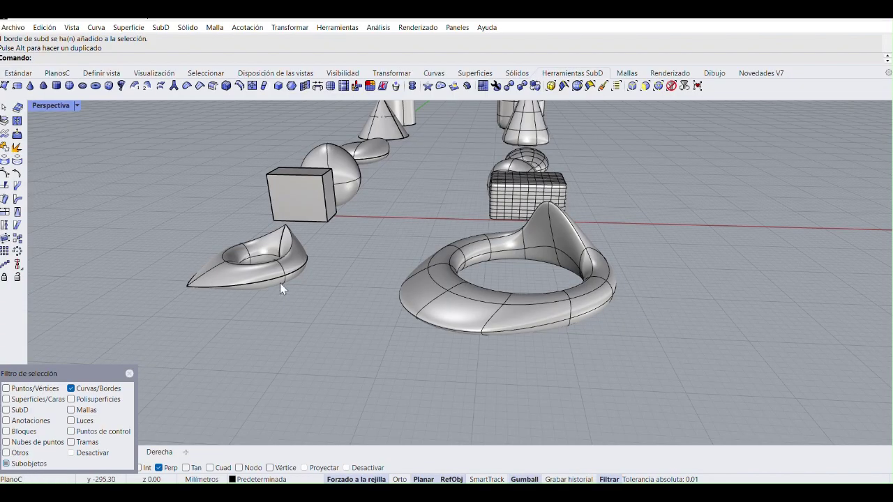
right_click_drag(467, 291, 471, 320)
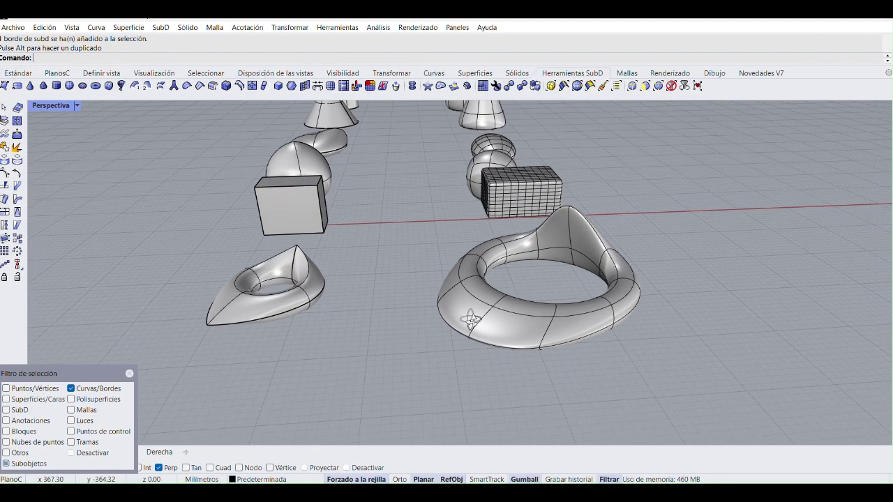
right_click_drag(467, 315, 560, 329)
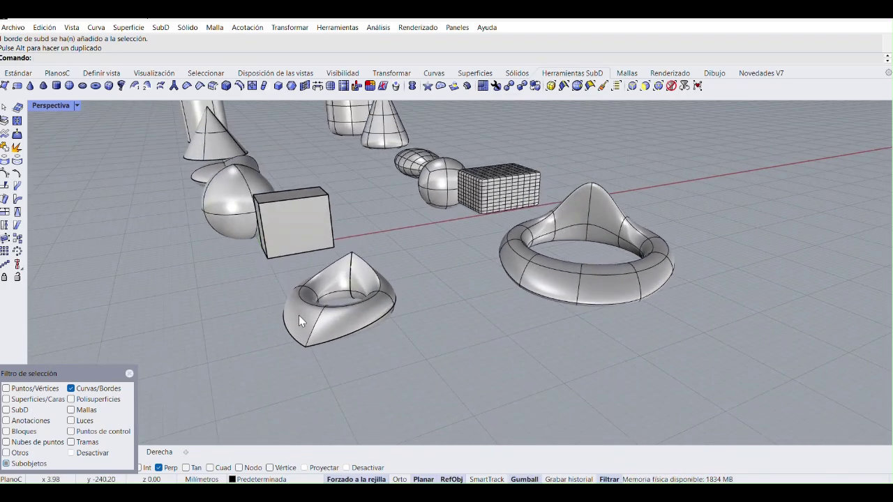
right_click_drag(299, 316, 304, 347)
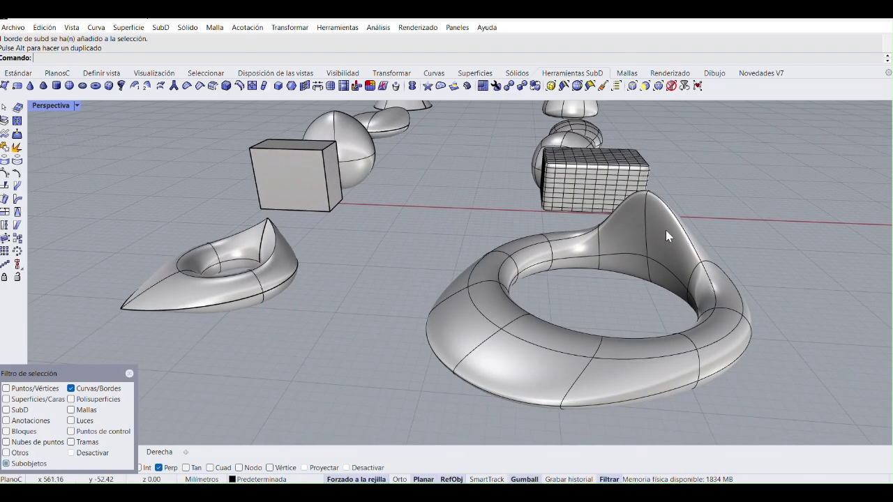
left_click(488, 366)
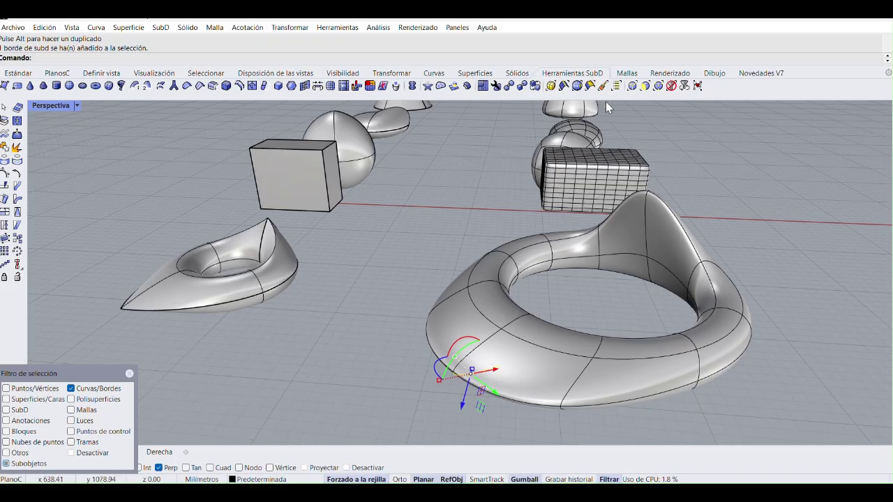
left_click(659, 86)
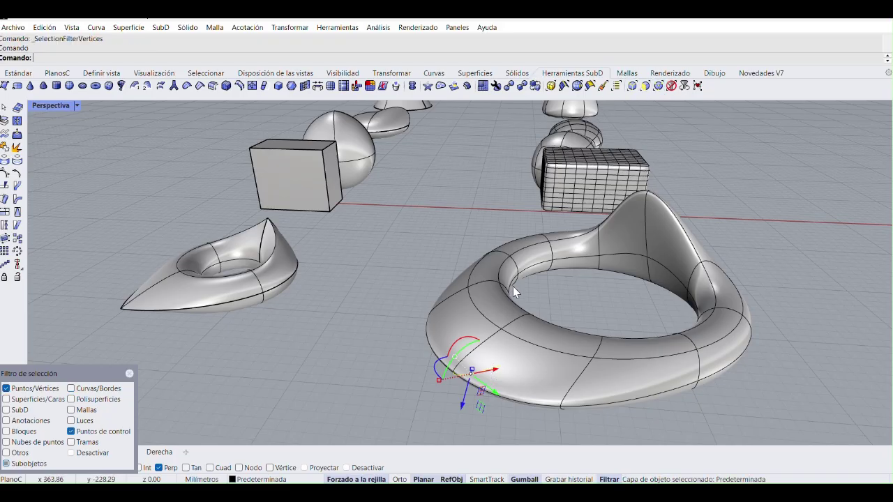
left_click(451, 376)
left_click_drag(433, 383, 391, 382)
right_click_drag(391, 383, 389, 379)
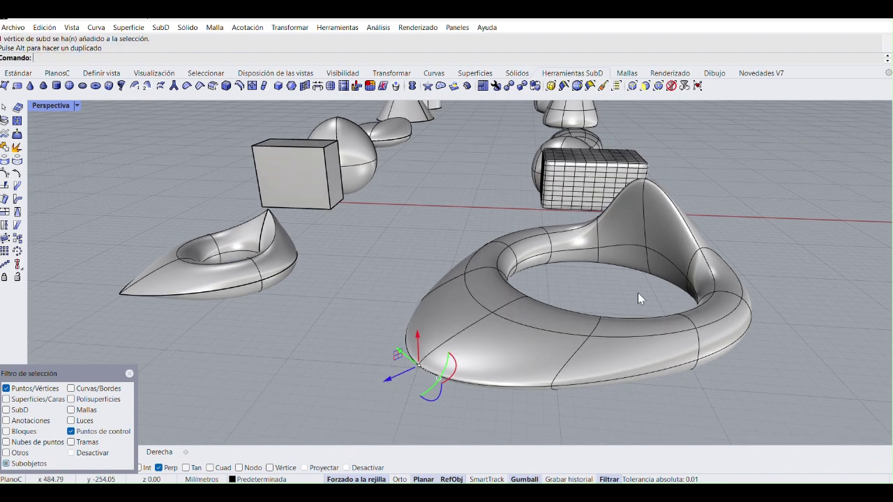
Step: Close the selection filter window and delete both the SubD torus and the solid torus
scroll(637, 292, "down", 5)
right_click_drag(637, 292, 489, 318)
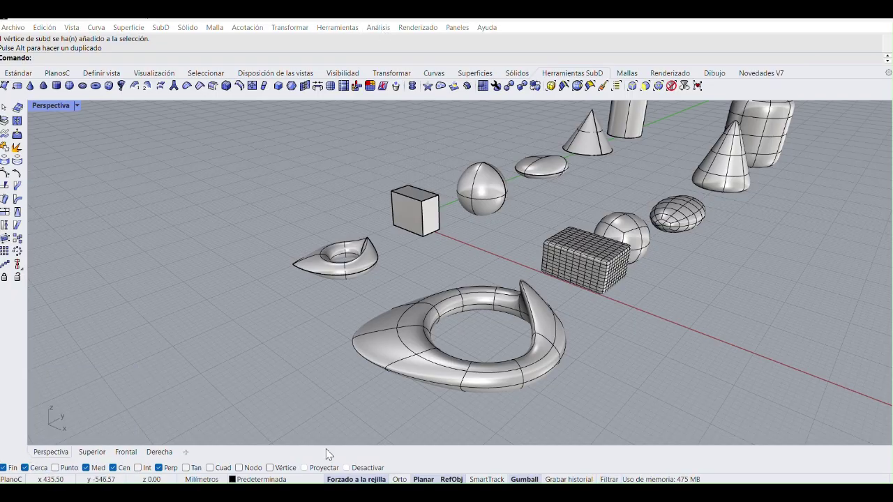
key("ctrl+shift")
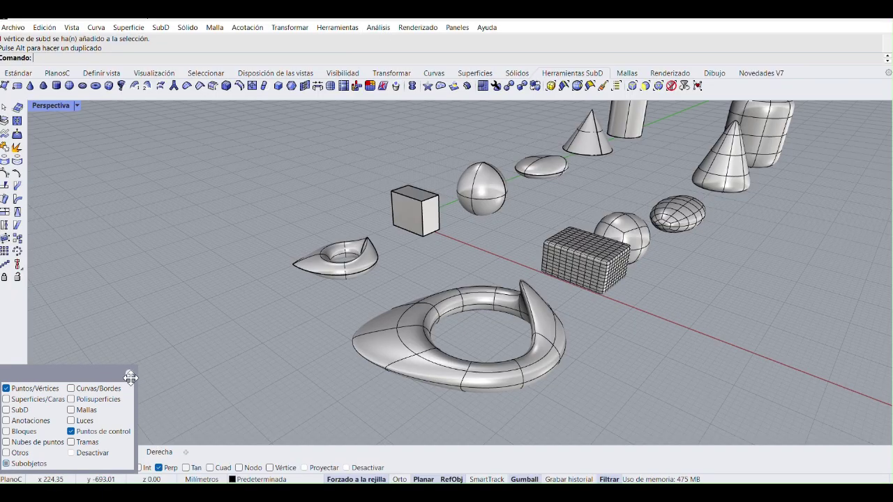
left_click(129, 373)
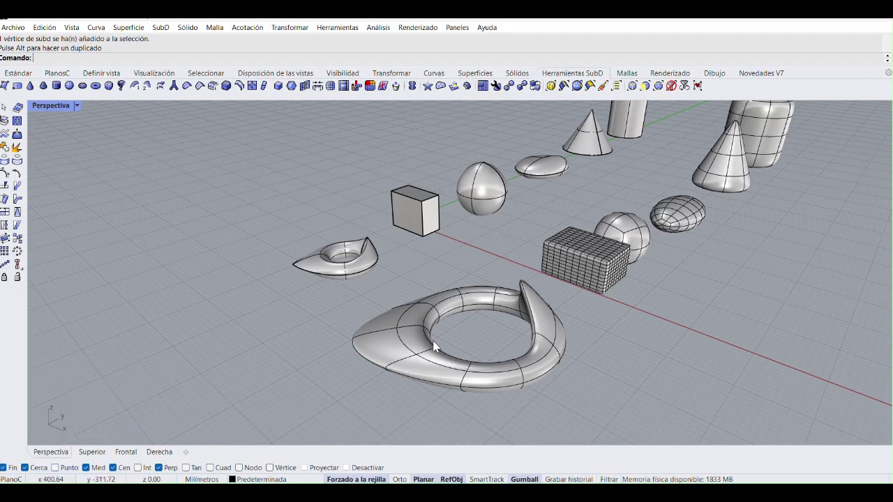
left_click(433, 341)
key("Delete")
left_click(352, 275)
key("Delete")
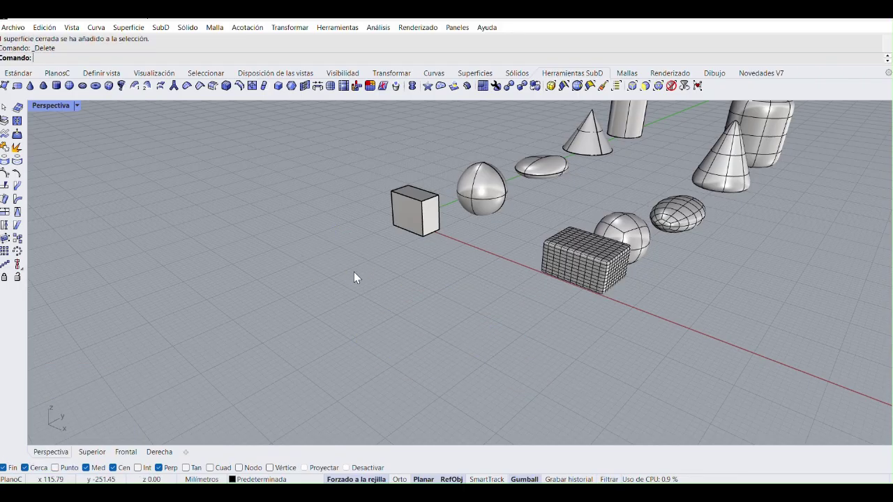
Step: Delete the solid box, sphere, ellipsoid, cone and cylinder, keeping the SubD primitives
right_click_drag(417, 288, 324, 335)
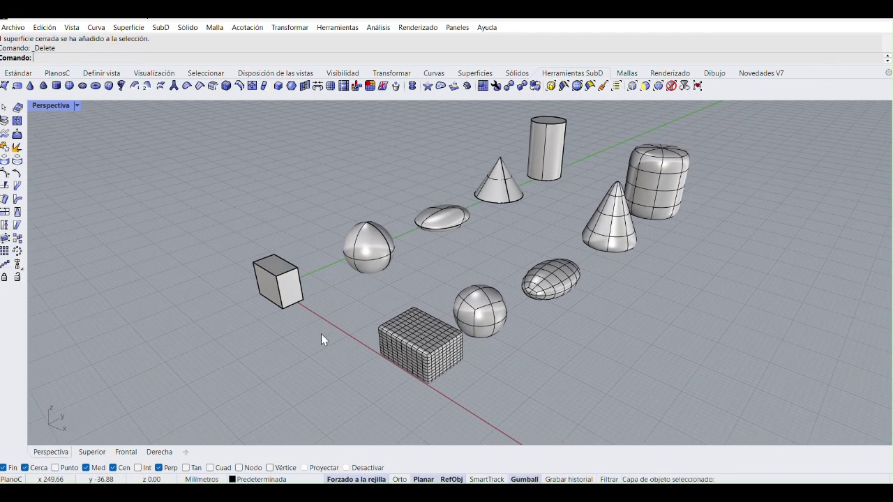
left_click(286, 276)
left_click(368, 247, "shift")
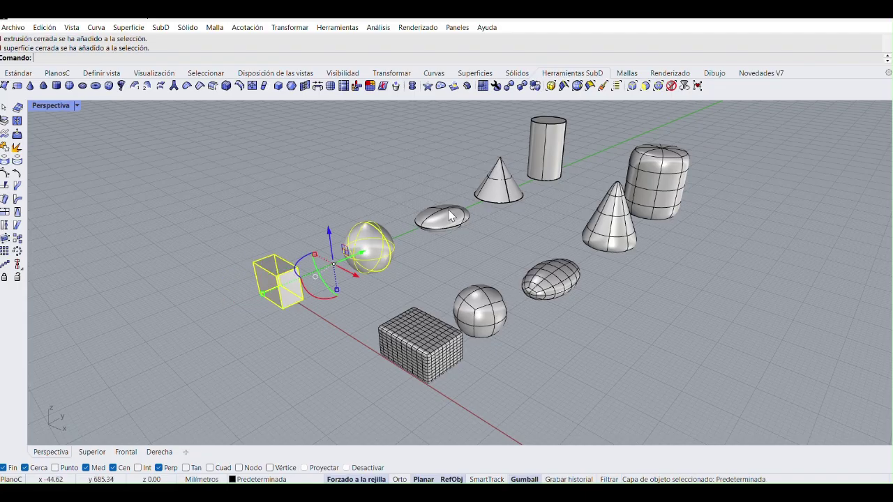
left_click(450, 216, "shift")
left_click(492, 187, "shift")
left_click(534, 162, "shift")
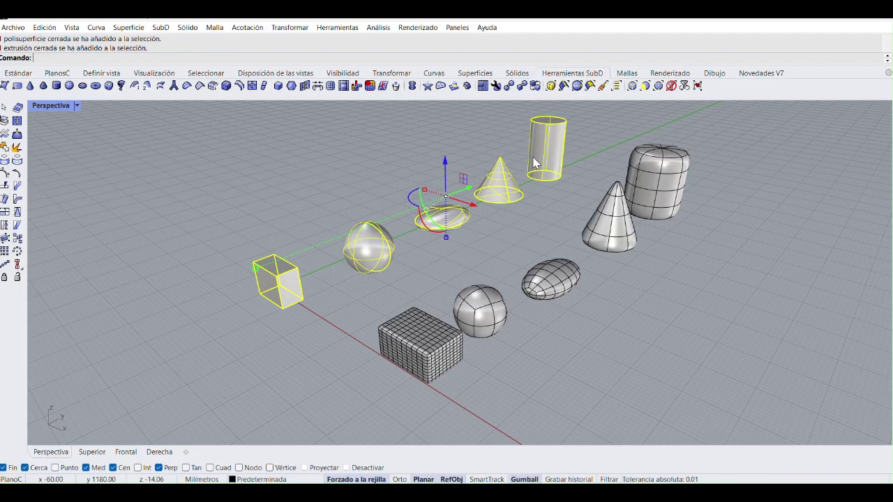
key("Delete")
Step: Start a SubD box and set its face counts in X, Y and Z to 5 each
right_click_drag(500, 346, 359, 291)
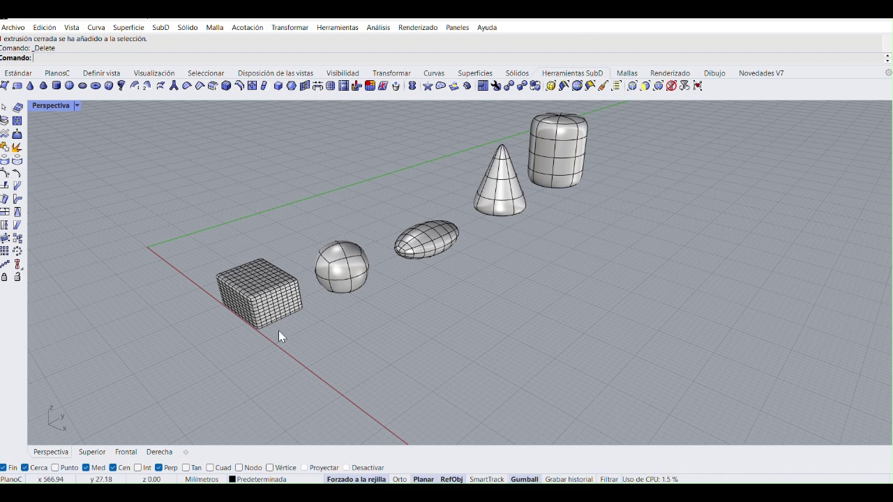
scroll(278, 331, "up", 5)
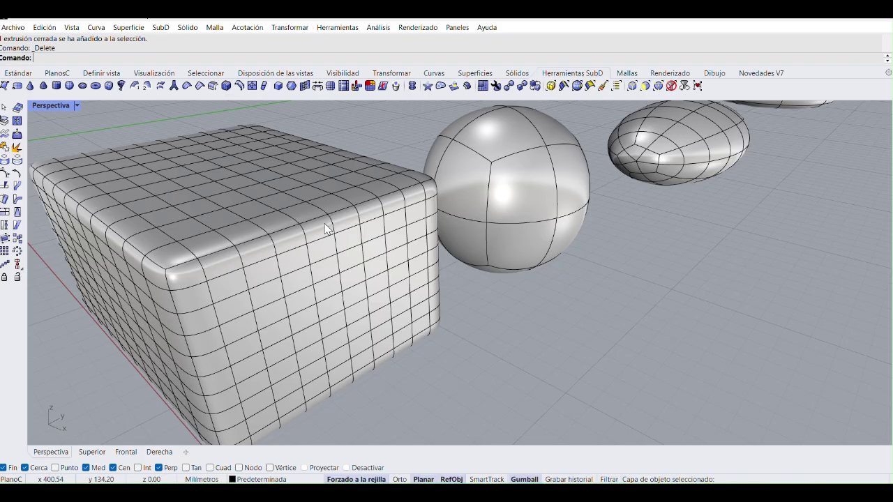
scroll(325, 228, "down", 5)
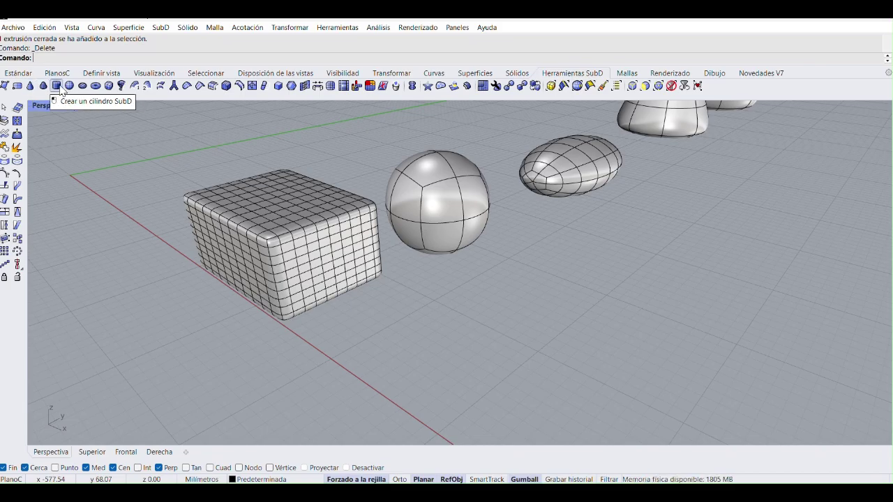
left_click(109, 85)
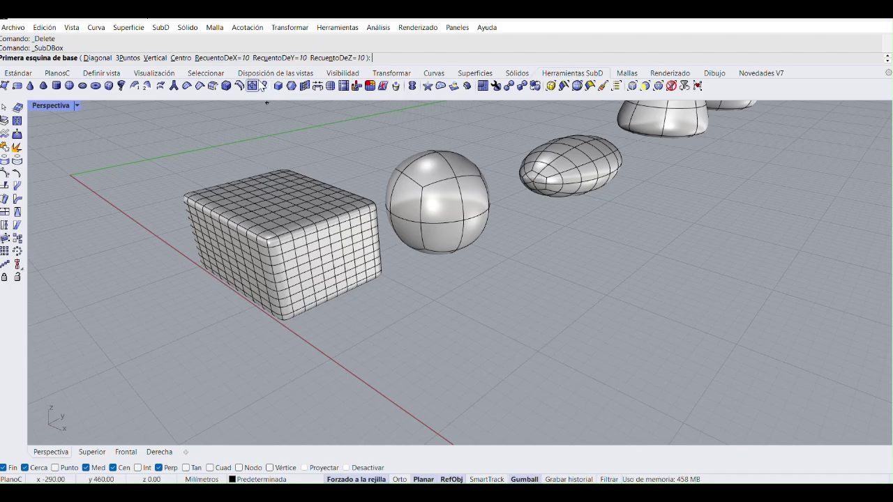
scroll(335, 262, "up", 5)
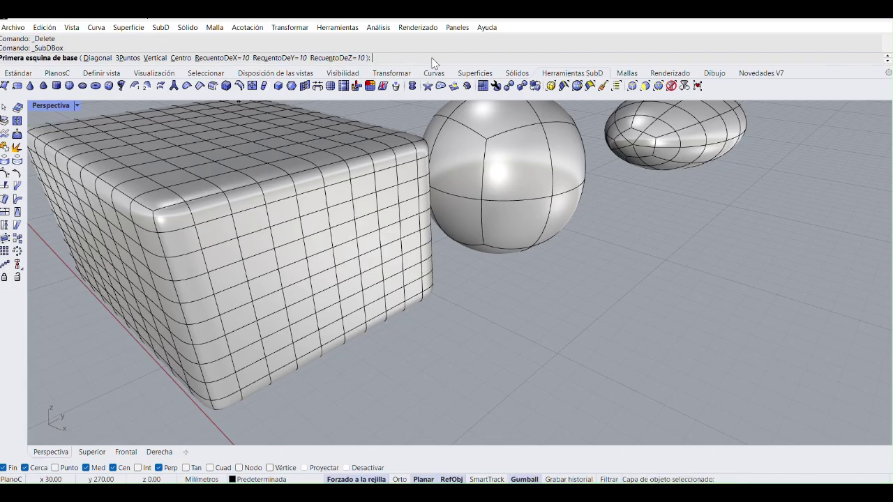
left_click(226, 59)
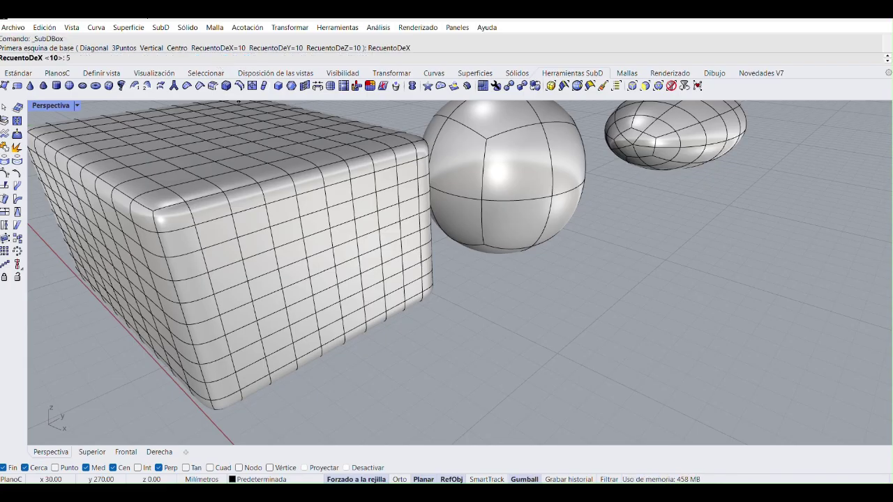
type("5")
key("Return")
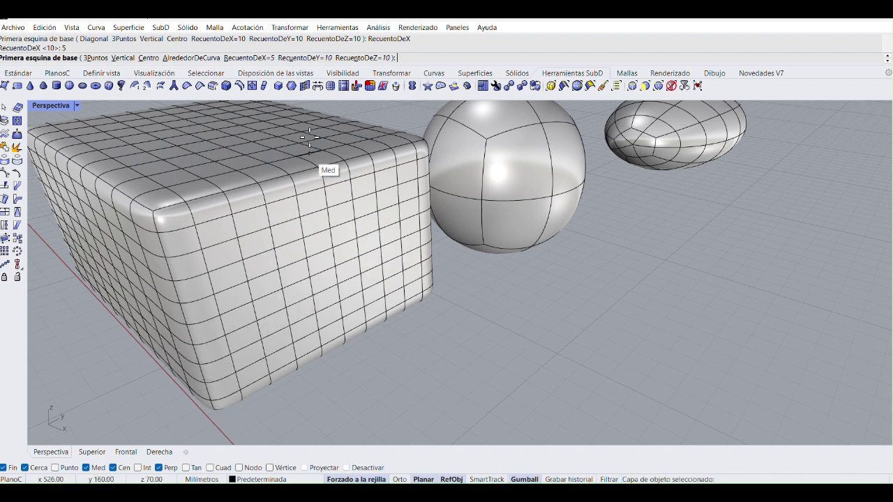
left_click(318, 58)
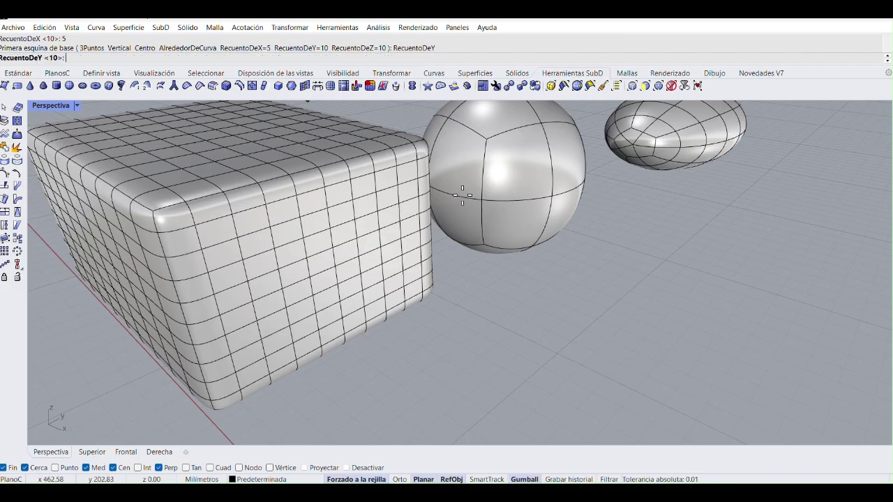
type("5")
key("Return")
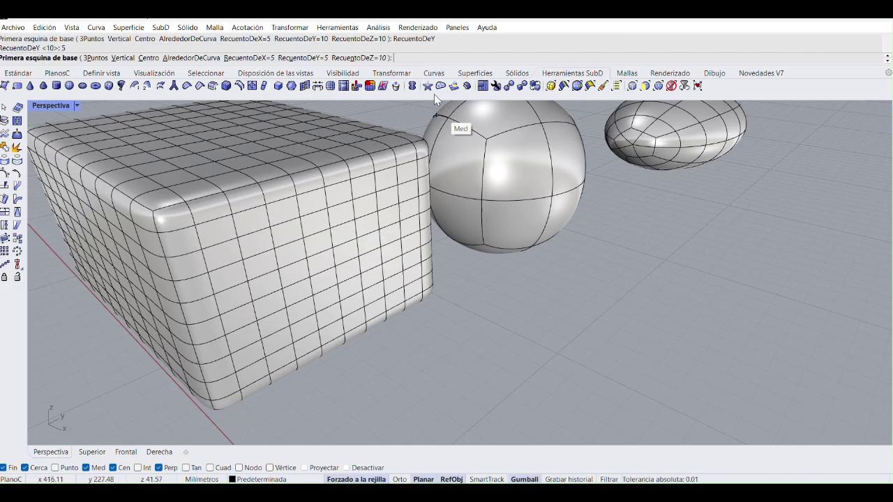
left_click(373, 58)
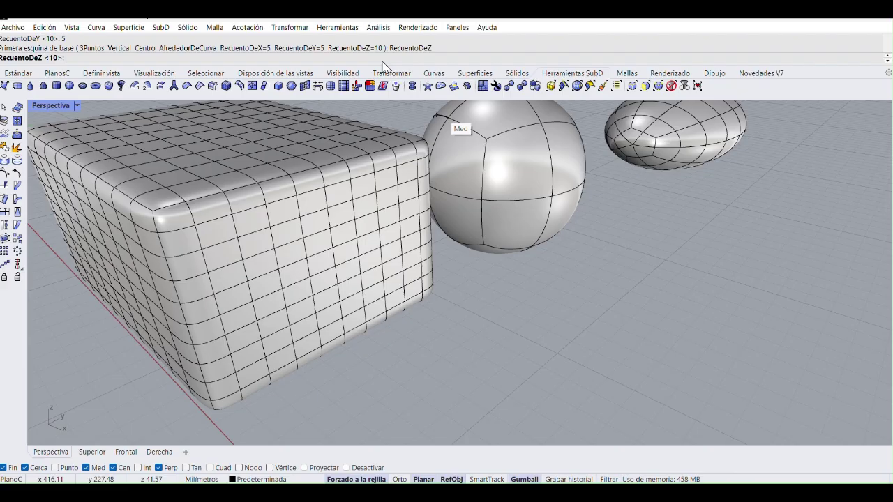
type("5")
key("Return")
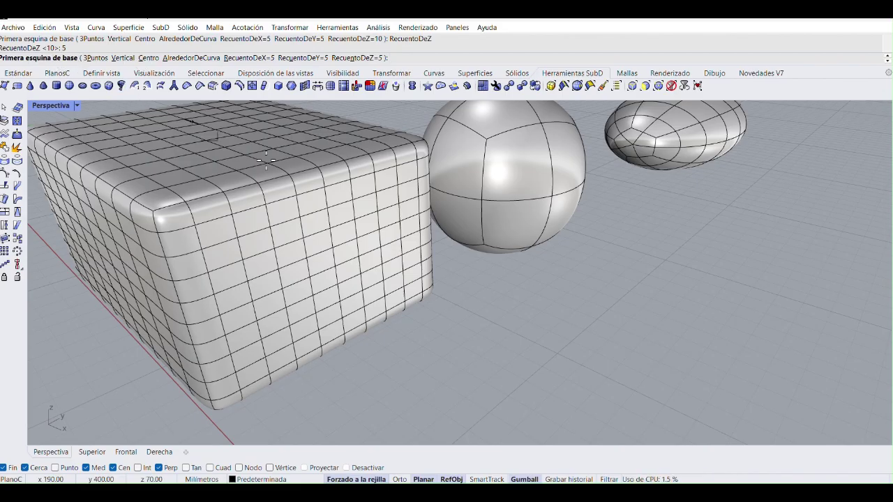
Step: Draw the SubD box on the X axis in front of the dense box, about 130 × 100 mm and 50 mm high
scroll(445, 376, "down", 6)
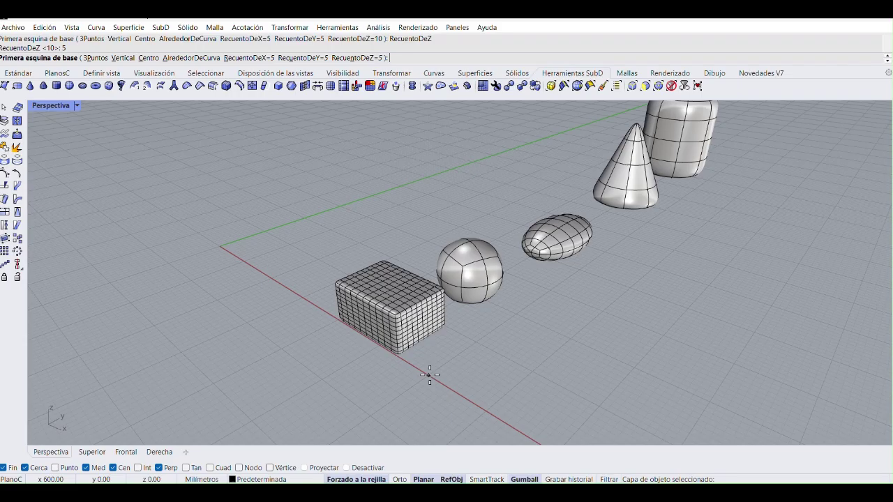
left_click(430, 374)
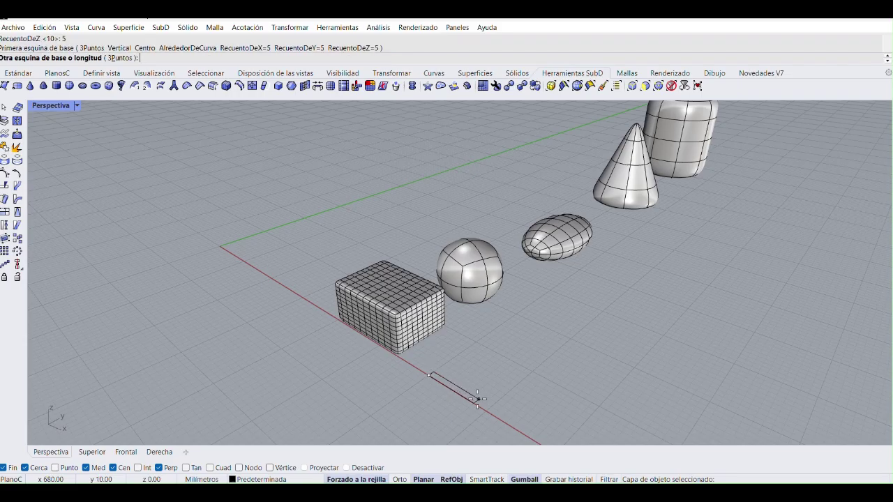
left_click(551, 380)
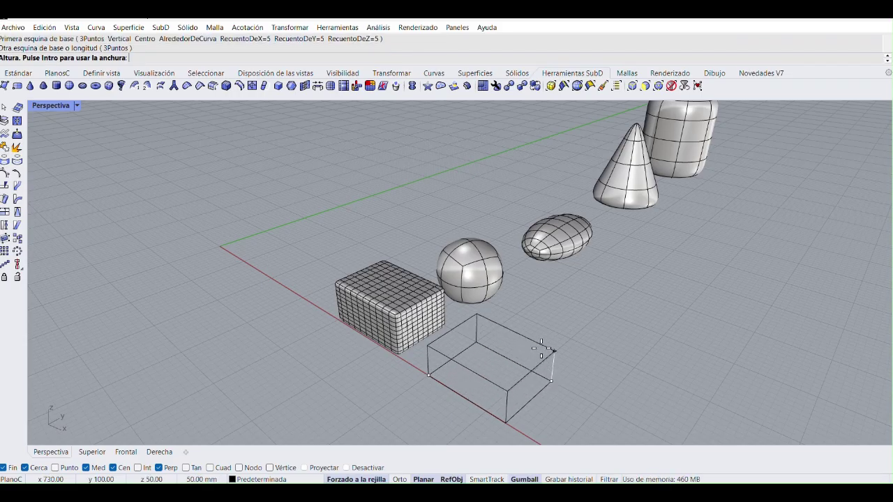
left_click(545, 354)
Step: Examine the face density of the dense and coarse SubD boxes from several angles
right_click_drag(499, 394, 600, 367)
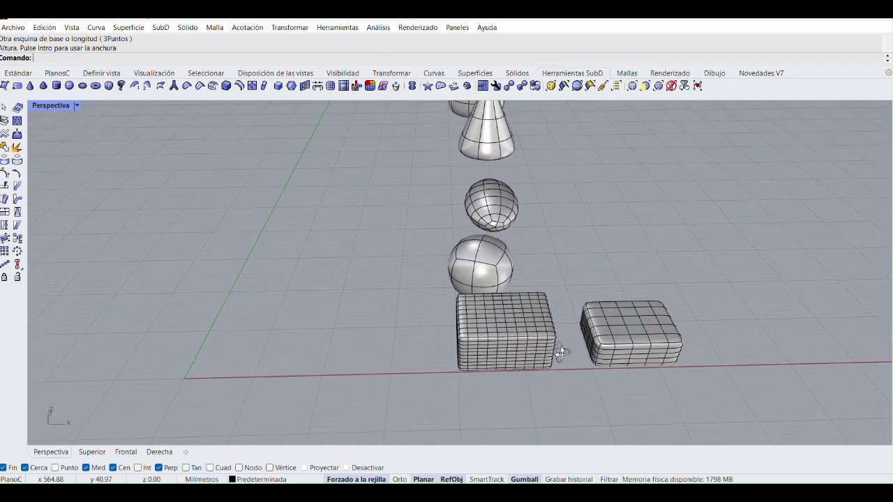
scroll(449, 333, "up", 5)
scroll(418, 339, "down", 2)
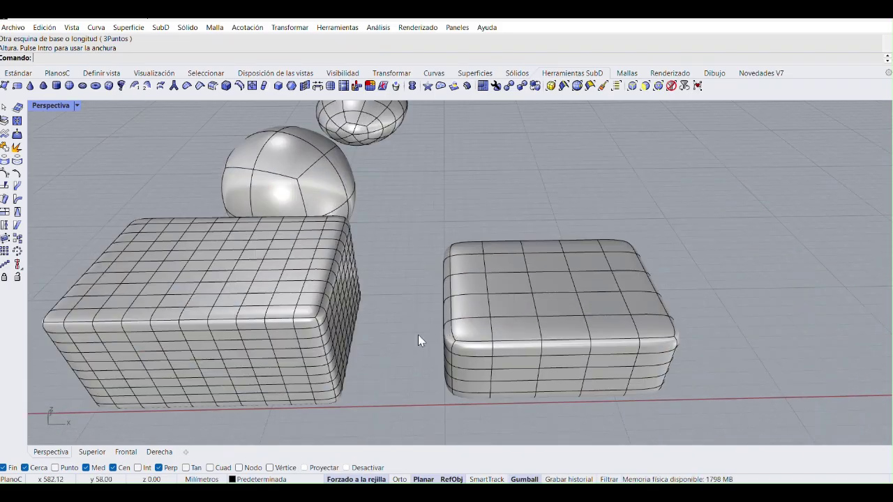
scroll(468, 328, "up", 3)
scroll(468, 342, "down", 2)
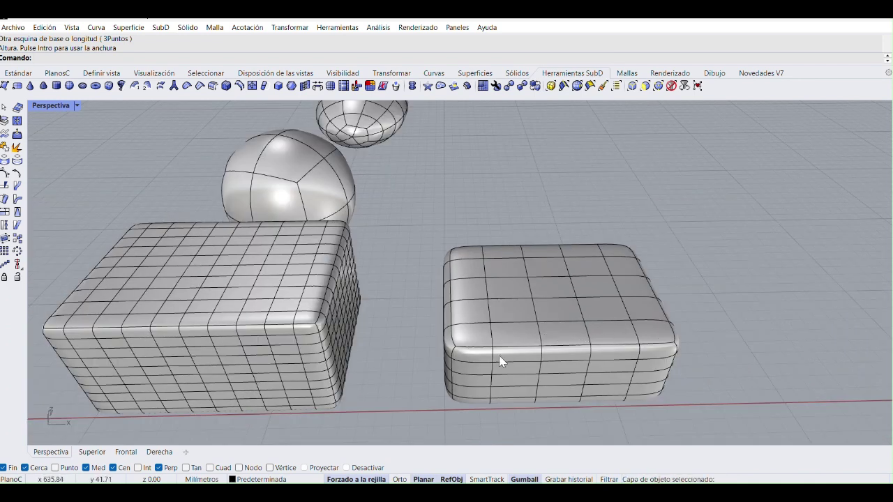
right_click_drag(501, 361, 501, 332)
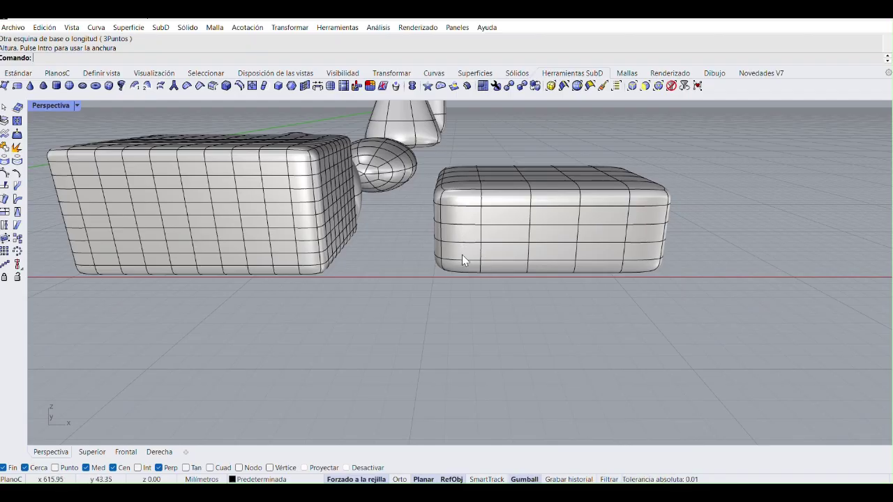
right_click_drag(514, 254, 448, 256)
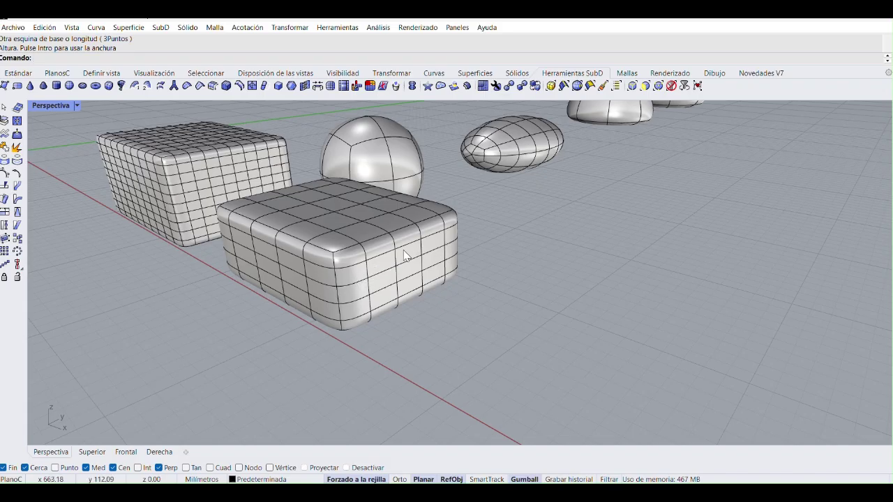
scroll(419, 260, "up", 2)
right_click_drag(418, 259, 435, 274)
left_click(434, 274)
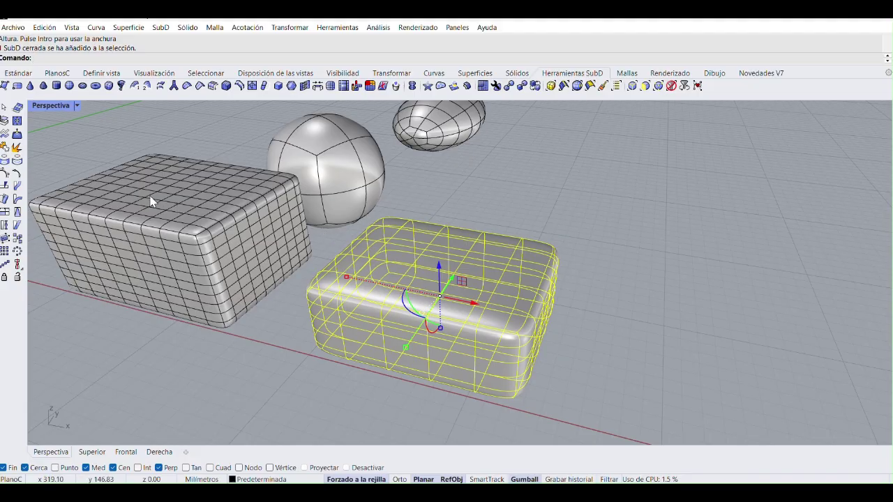
left_click(569, 217)
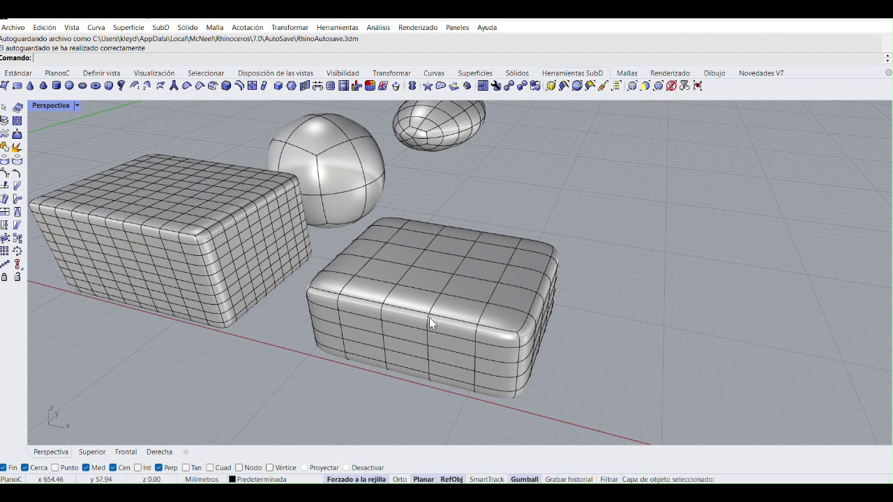
Step: Restrict the selection filter to surfaces/faces and pick individual faces on top of the coarse SubD box
left_click(644, 85)
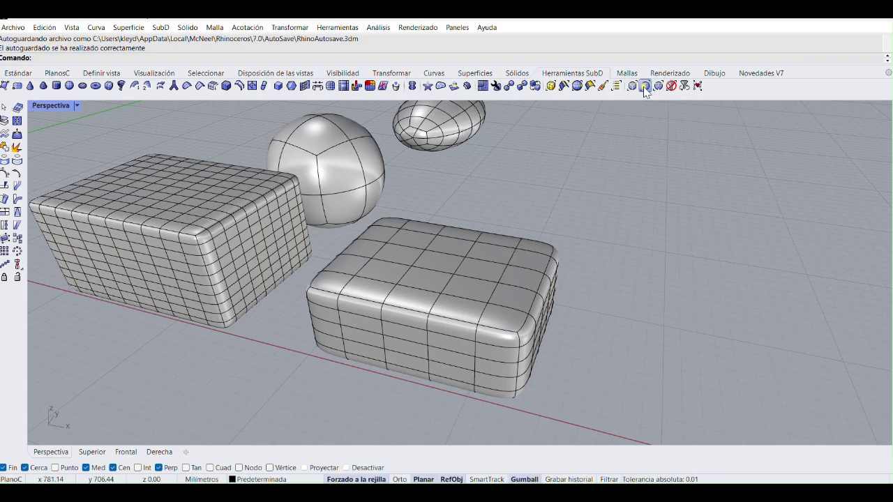
left_click(484, 271)
left_click(442, 258)
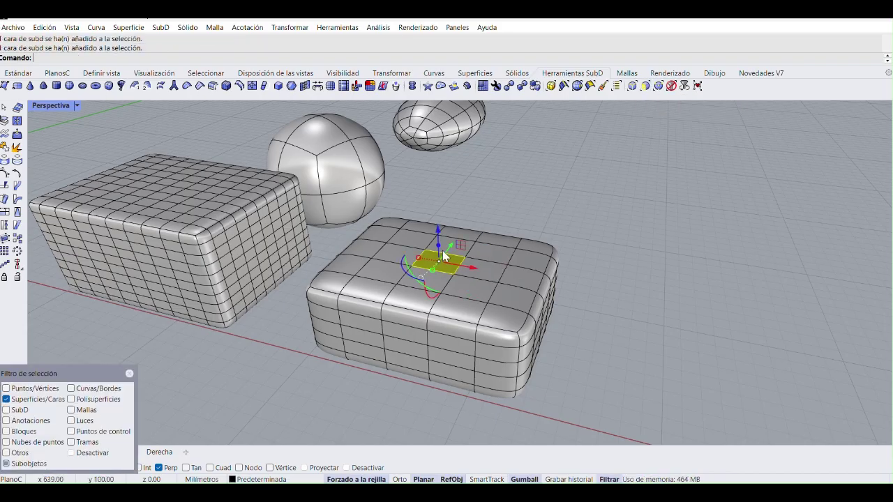
Step: Restrict the selection filter to curves/edges and pick individual edges on top of the coarse SubD box
left_click(616, 85)
left_click(366, 267)
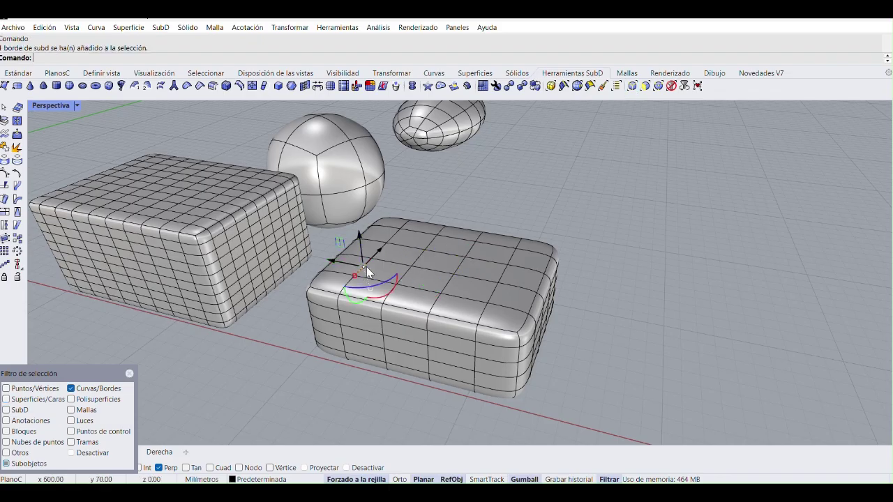
left_click(405, 271)
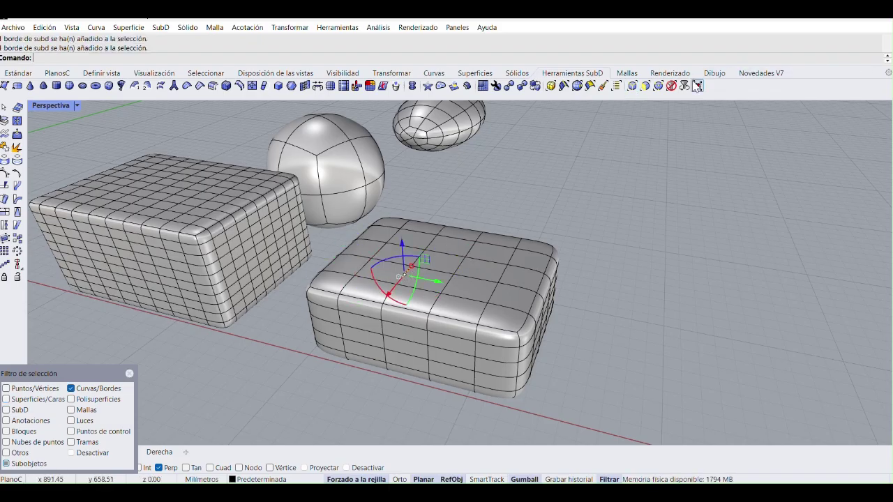
Step: Restrict the selection filter to vertices and pick individual vertices on top of the coarse SubD box
left_click(657, 85)
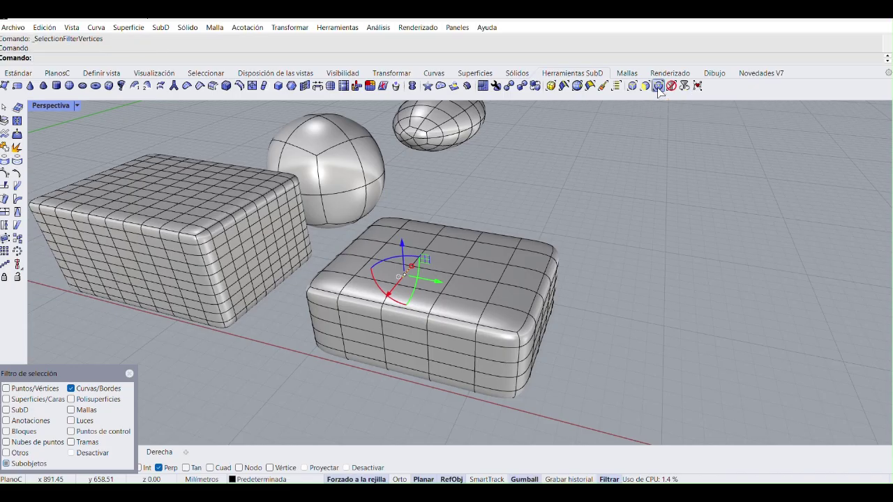
scroll(485, 258, "up", 4)
left_click(474, 259)
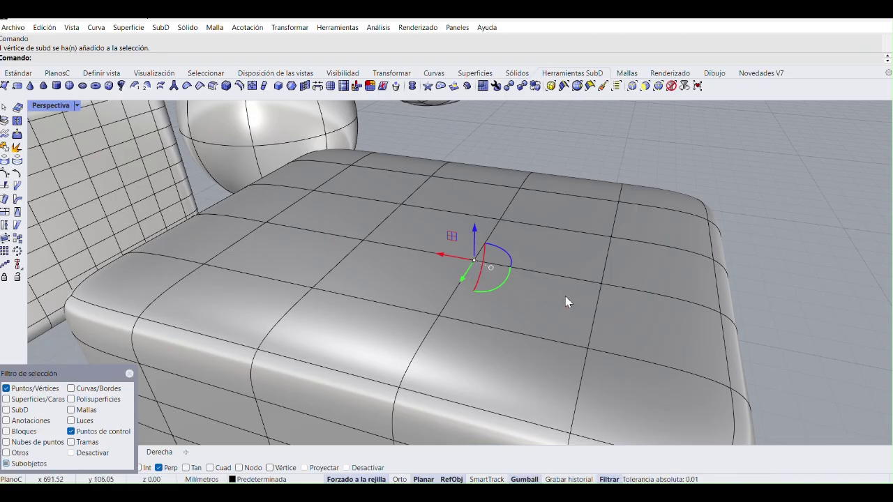
left_click(457, 286)
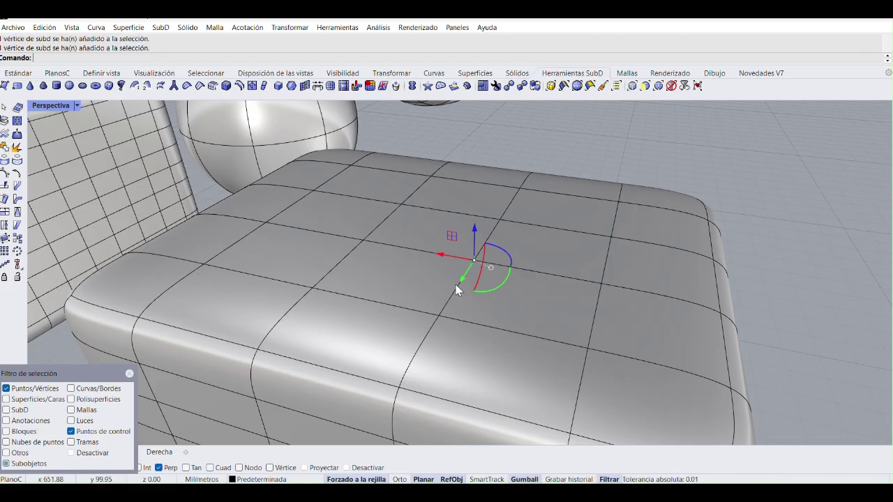
left_click(486, 326)
left_click(436, 316)
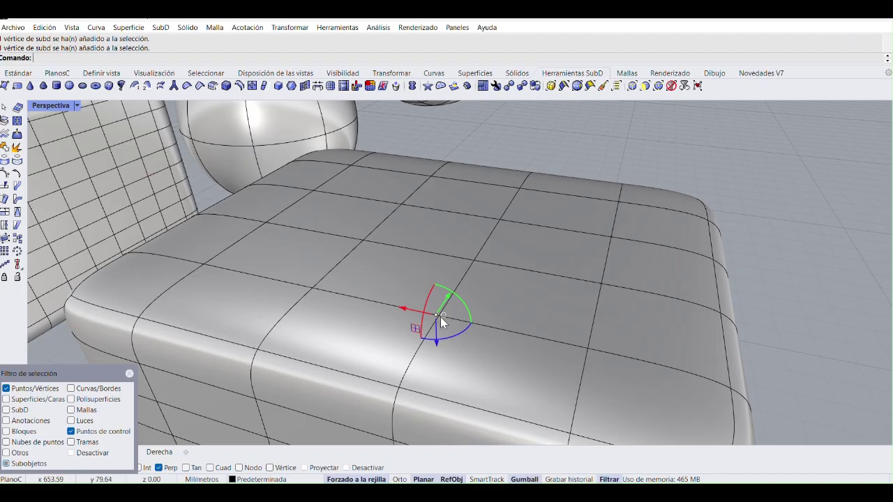
Step: Pull one of the inner top vertices of the coarse SubD box straight up to form a rounded peak
scroll(439, 315, "up", 5)
scroll(436, 316, "down", 3)
scroll(432, 318, "down", 2)
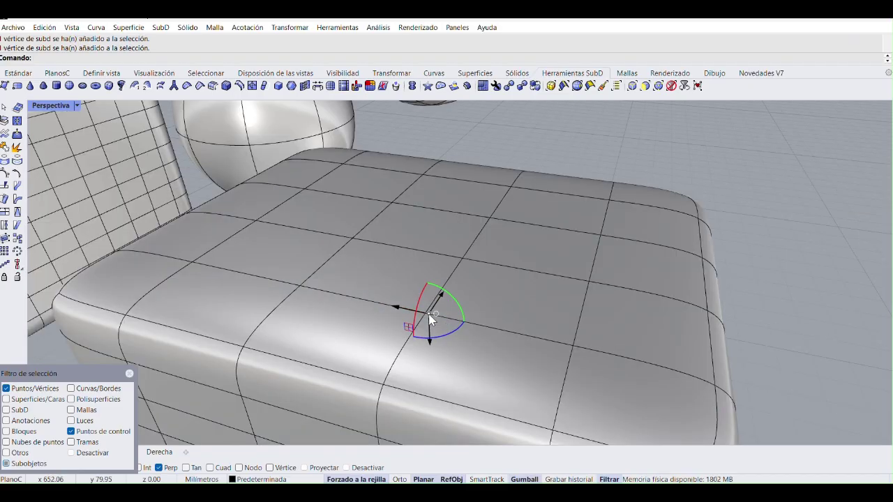
scroll(429, 318, "down", 3)
scroll(424, 265, "down", 2)
scroll(424, 265, "up", 3)
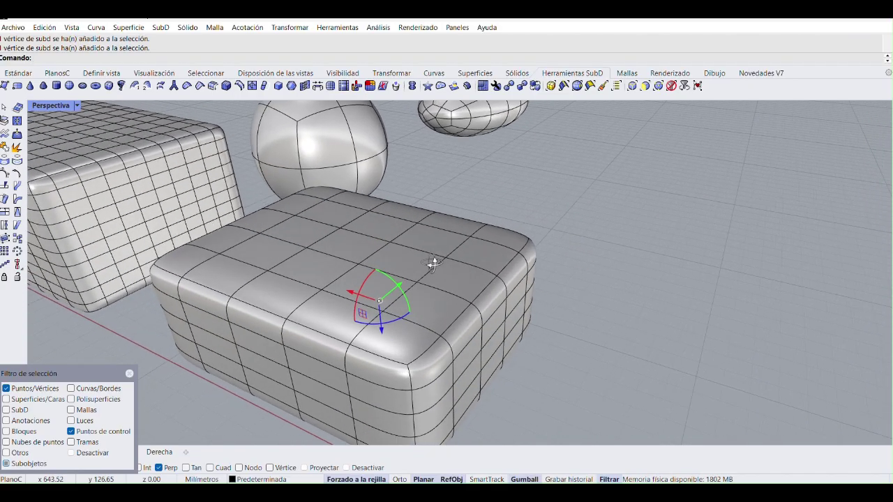
scroll(451, 275, "down", 1)
left_click(401, 258)
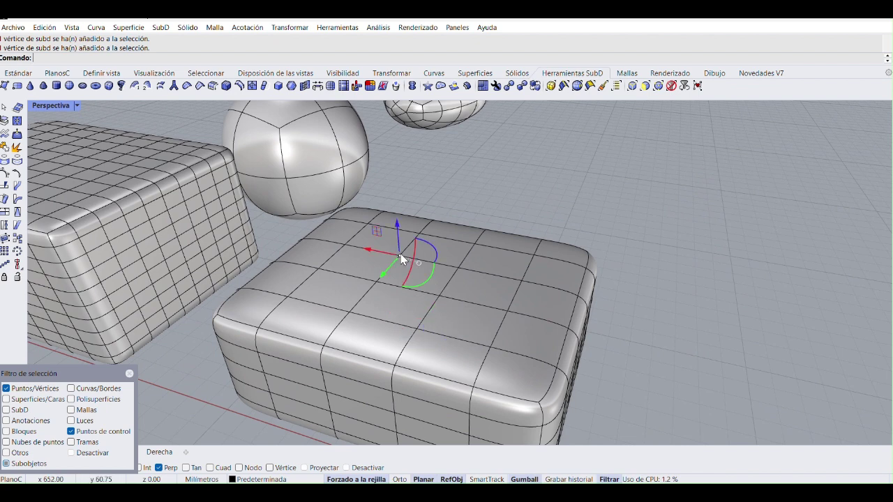
left_click_drag(395, 227, 426, 168)
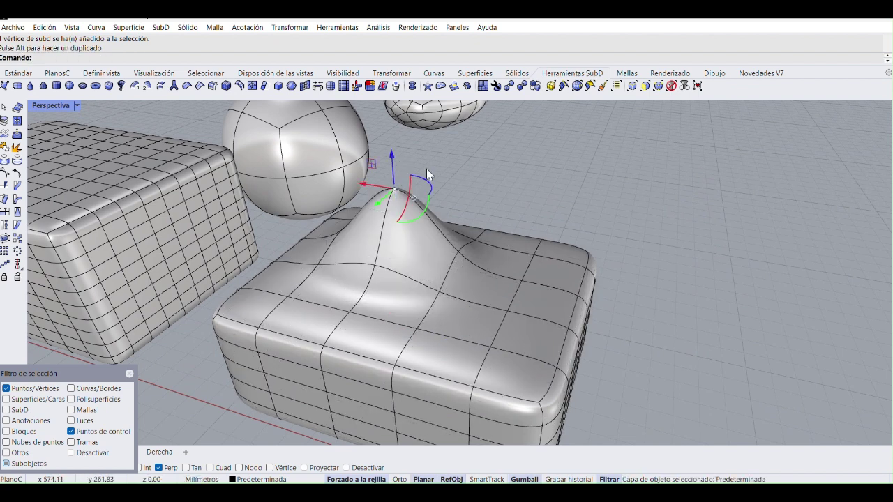
scroll(458, 218, "down", 1)
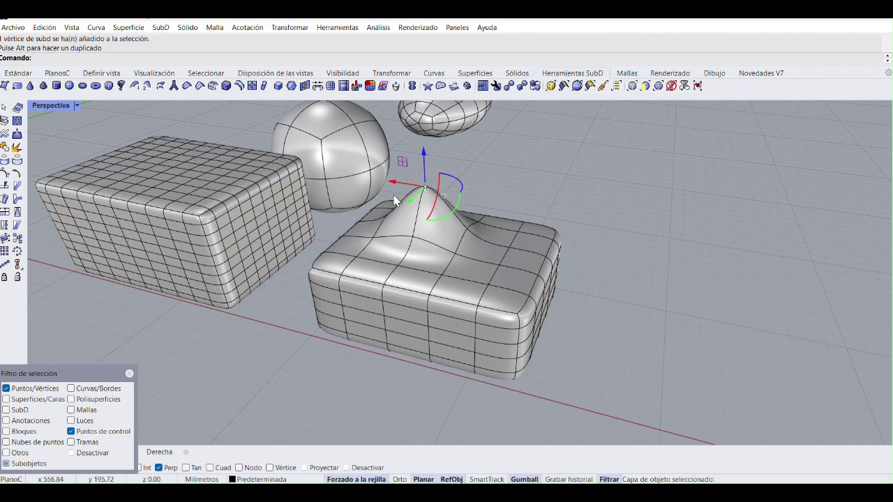
scroll(399, 233, "up", 1)
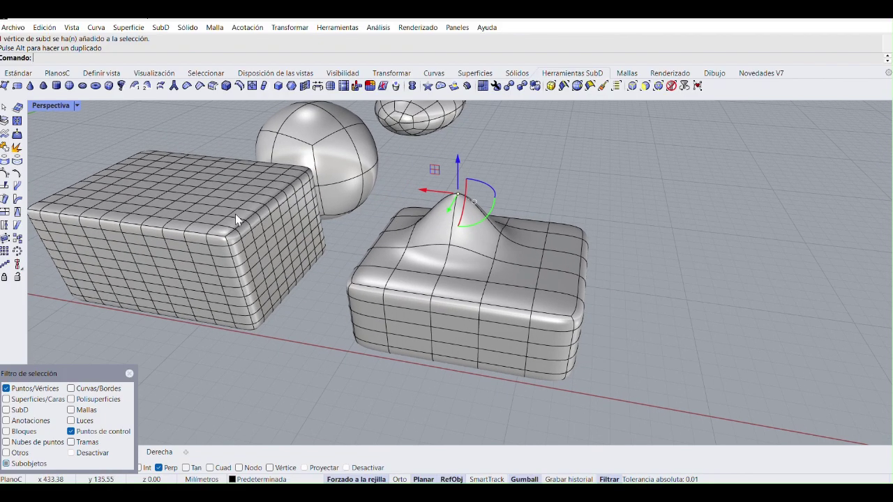
Step: Pull a vertex on top of the dense SubD box straight up to form a narrow, sharp peak
right_click_drag(242, 231, 344, 204)
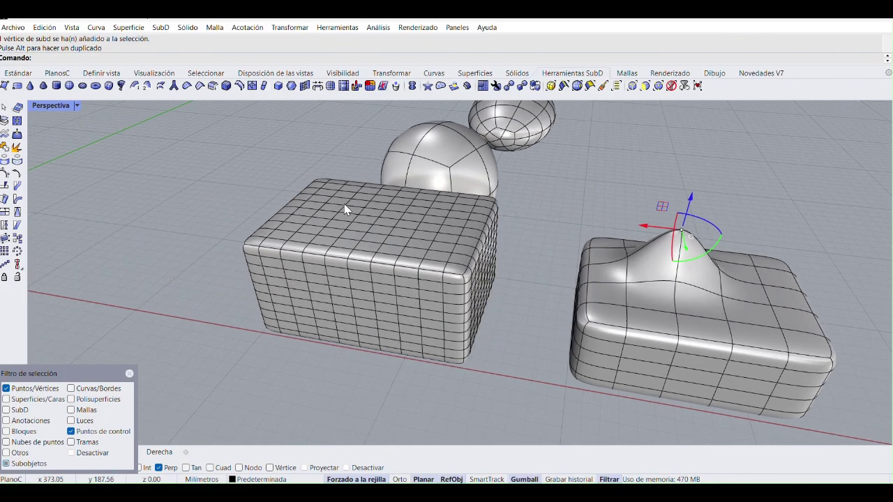
left_click(343, 202)
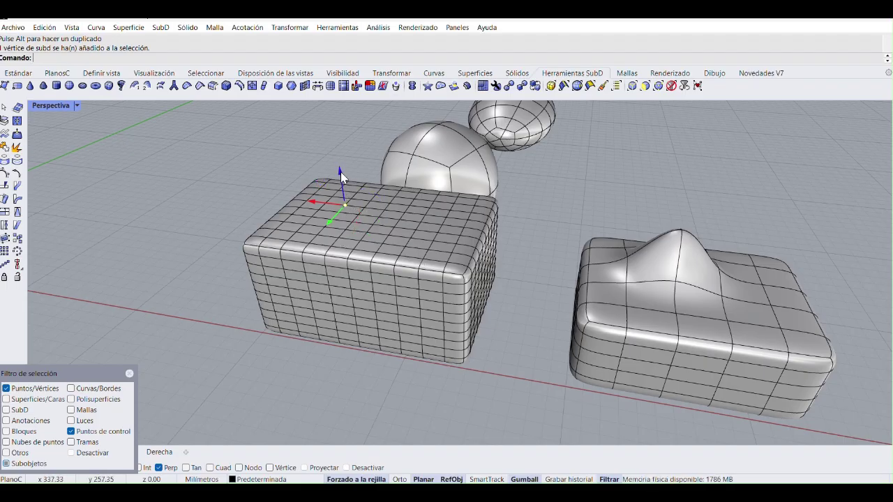
left_click_drag(340, 171, 350, 125)
key("Escape")
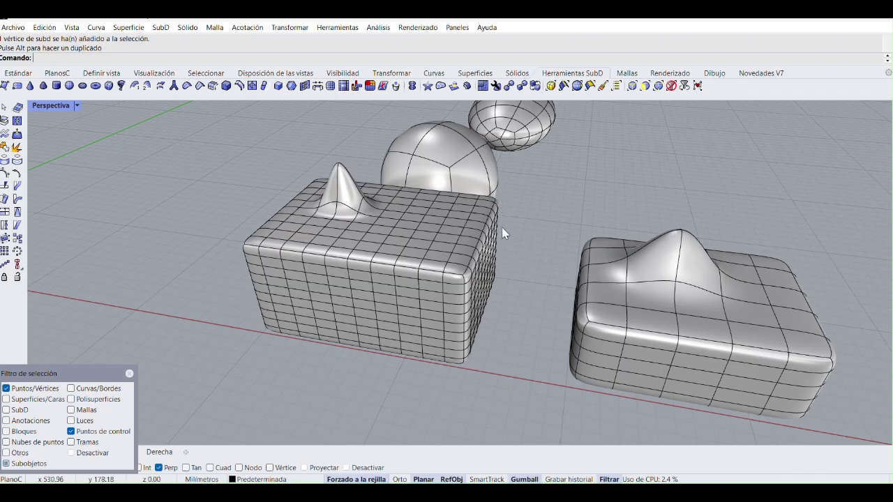
right_click_drag(518, 260, 469, 179)
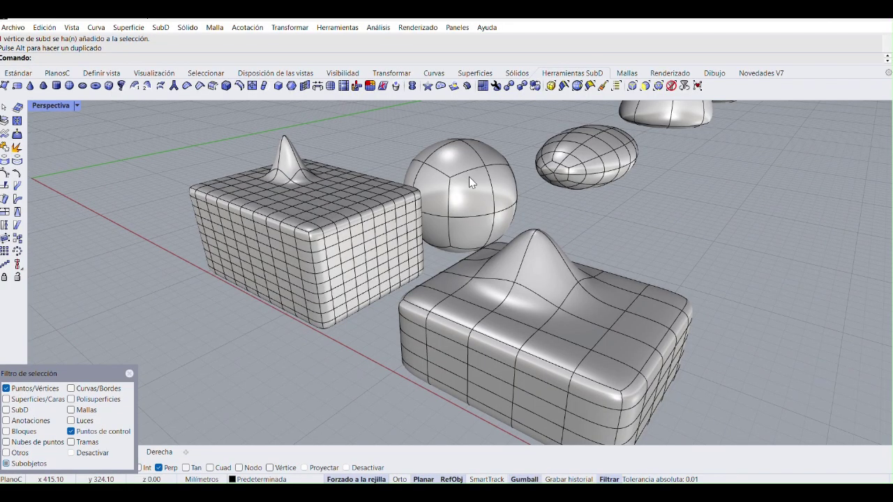
Step: Close the selection filter, reopen it, and reposition it clear of the viewport's edge
left_click(129, 374)
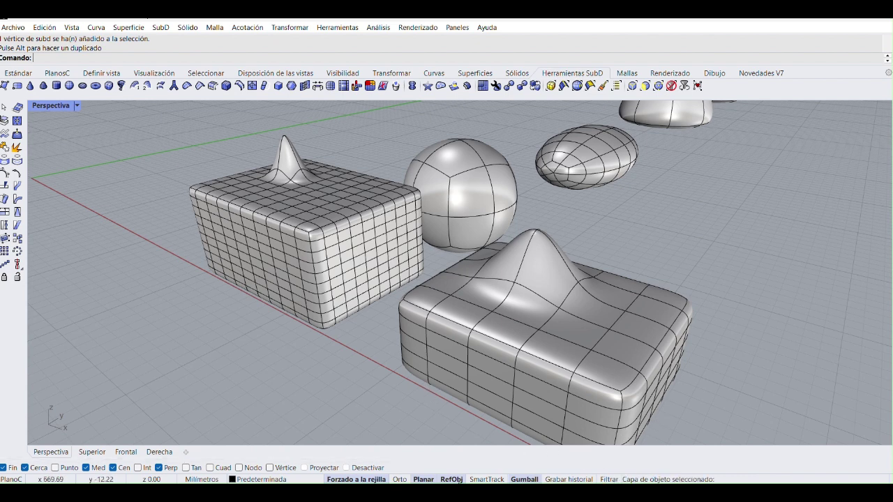
left_click(608, 480)
left_click_drag(61, 377, 128, 343)
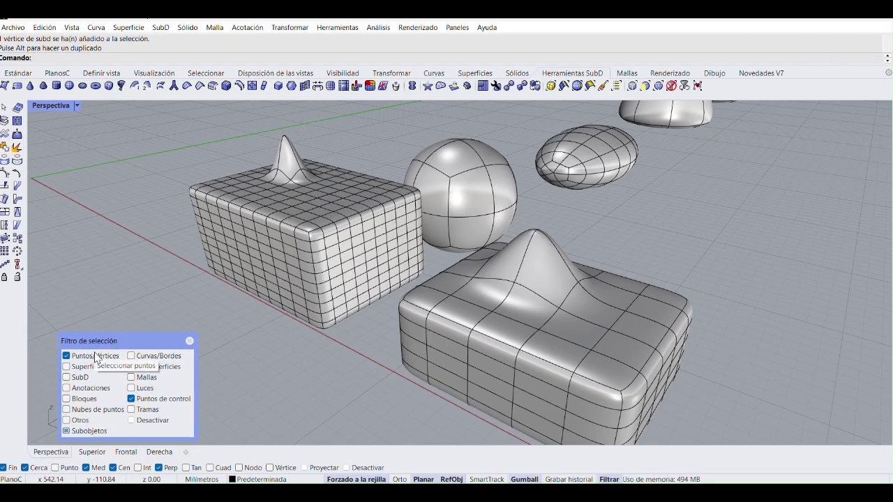
Step: Toggle the control points filter off and back on, and pick individual vertices on top of the coarse SubD box
left_click(132, 400)
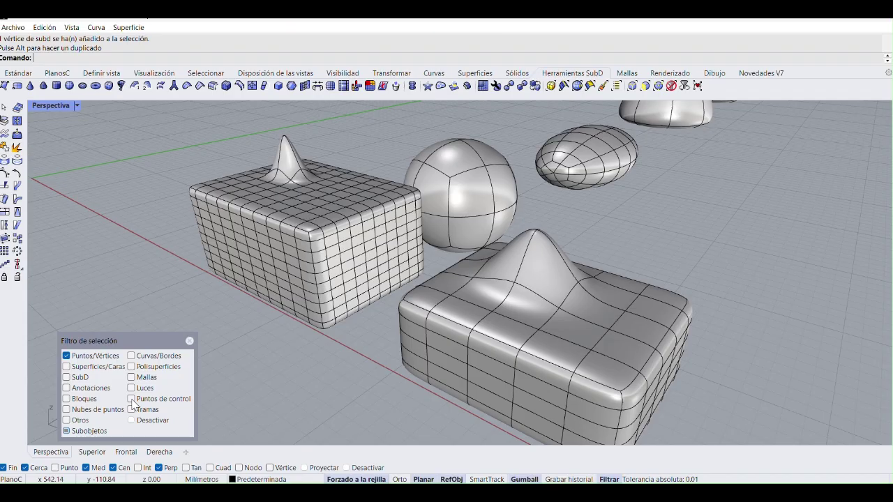
left_click(132, 400)
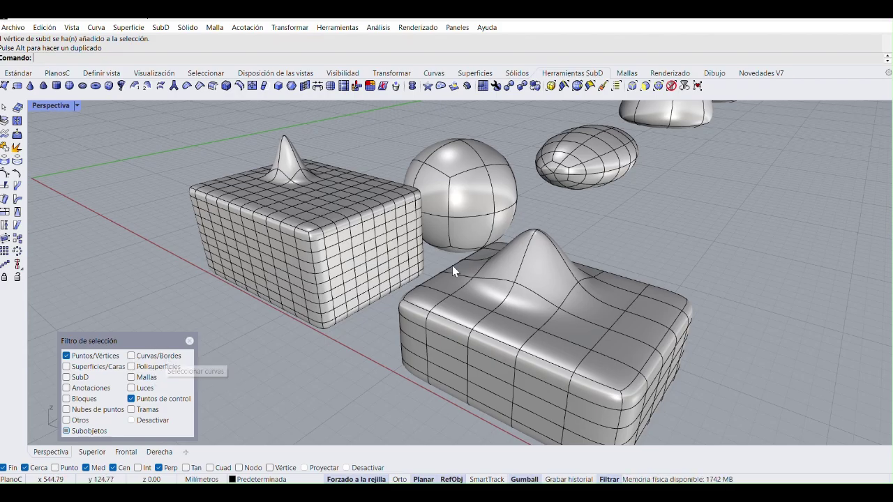
left_click(448, 295)
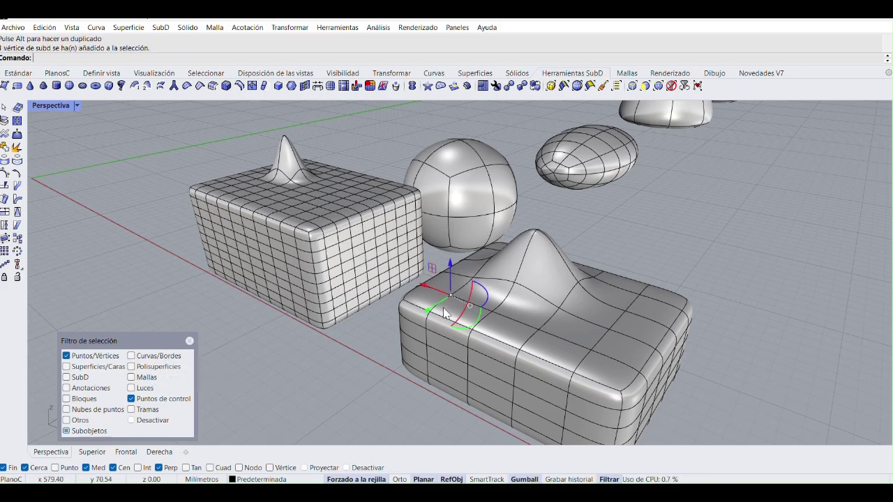
left_click(517, 321)
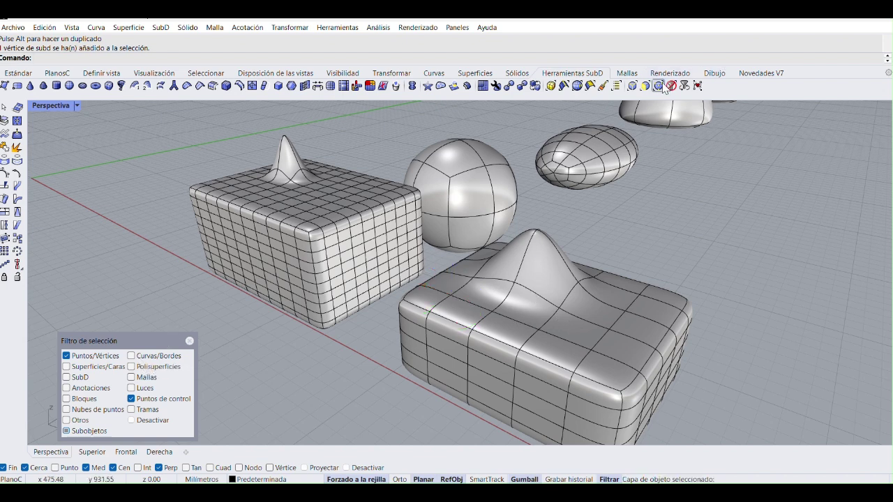
Step: Switch the selection filter to edges only and pick individual edges on the coarse and dense SubD boxes
left_click(632, 86)
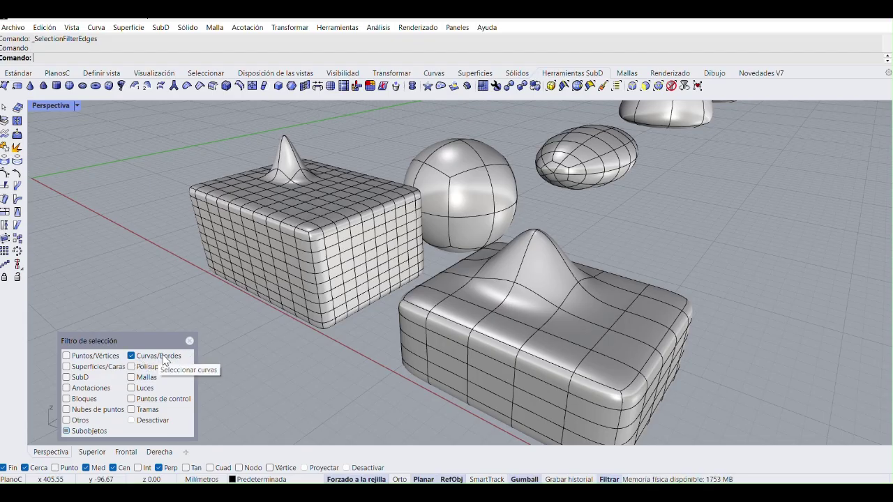
left_click(601, 326)
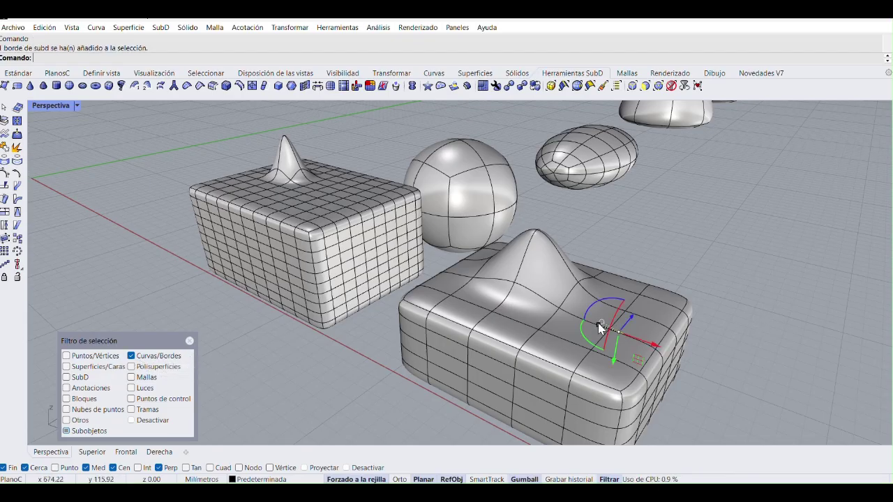
left_click(549, 319)
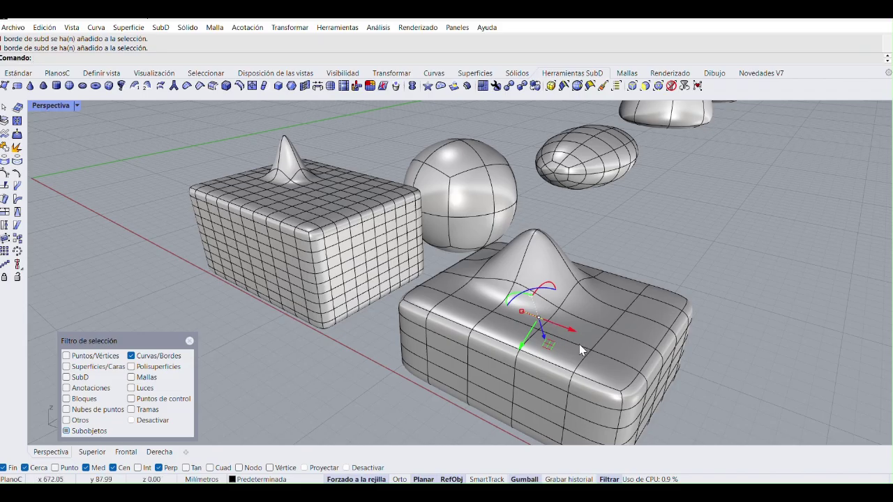
scroll(504, 343, "up", 8)
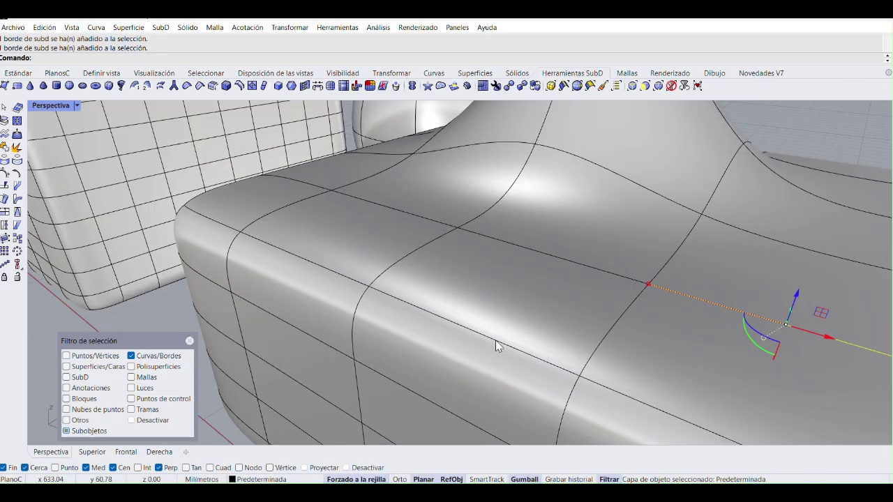
scroll(344, 275, "down", 3)
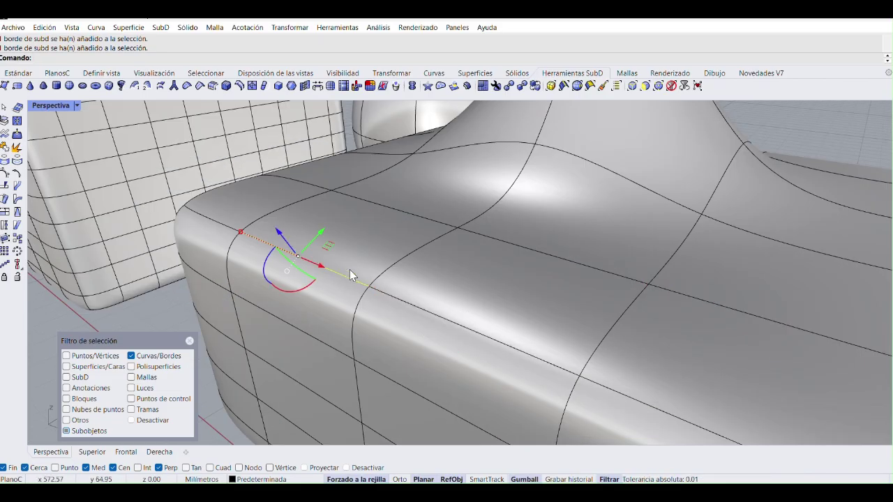
scroll(350, 269, "down", 8)
left_click(258, 202)
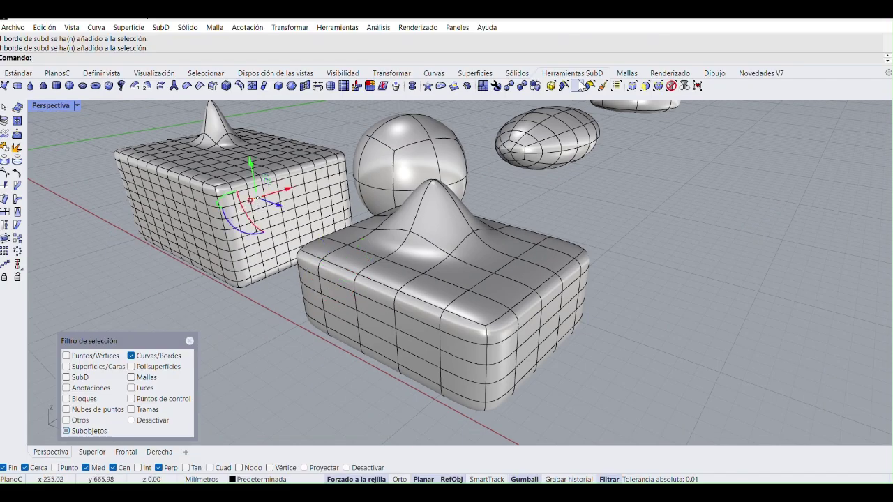
Step: Switch the selection filter to faces only and pick individual faces on the coarse SubD box
left_click(645, 86)
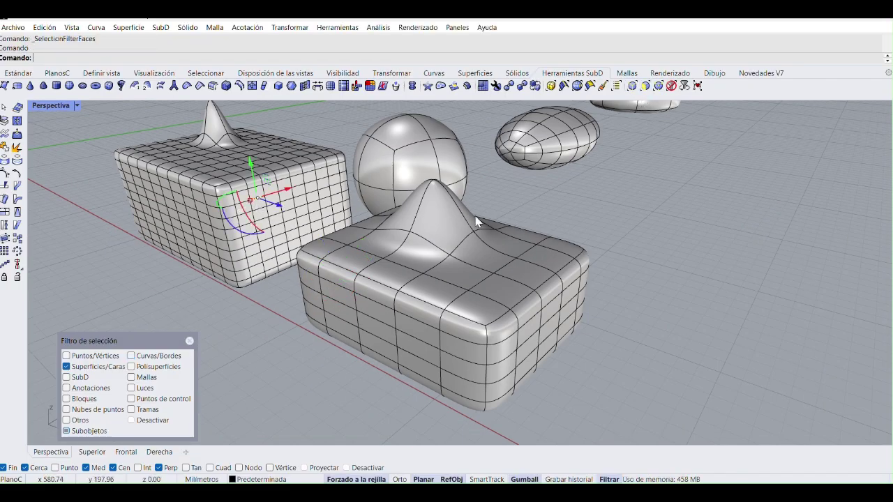
left_click(393, 253)
left_click(458, 269)
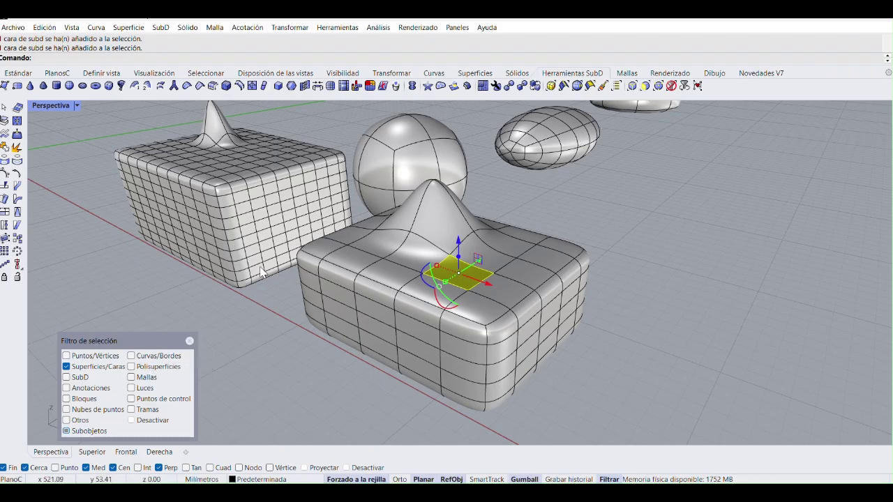
left_click(382, 283)
left_click(462, 311)
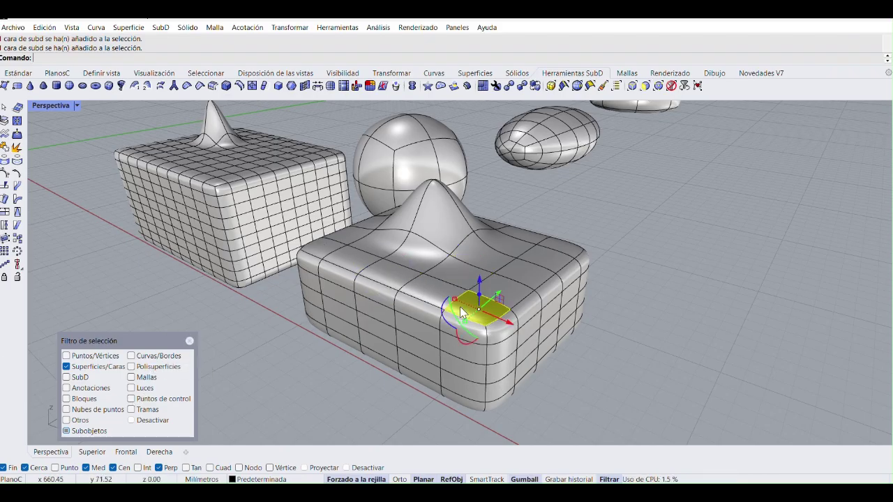
Step: Enable points/vertices and curves/edges alongside surfaces/faces in the selection filter
left_click(140, 356)
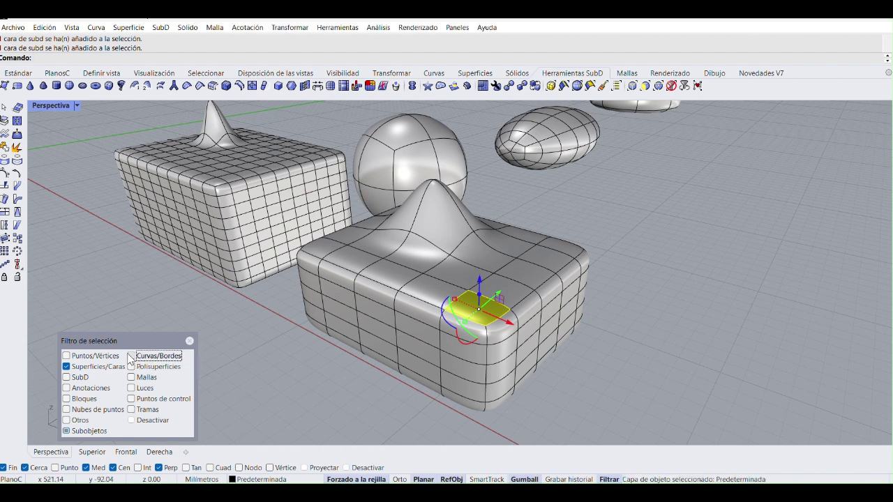
left_click(67, 357)
left_click(67, 366)
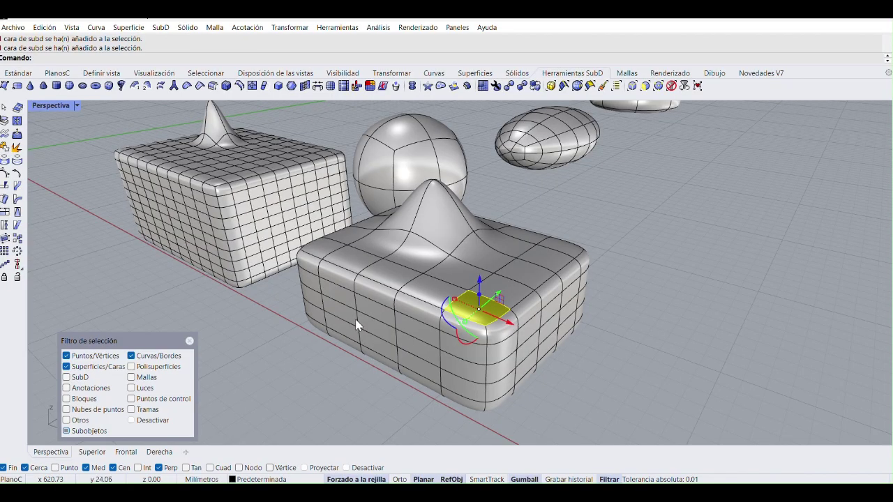
scroll(359, 324, "down", 5)
scroll(361, 356, "up", 3)
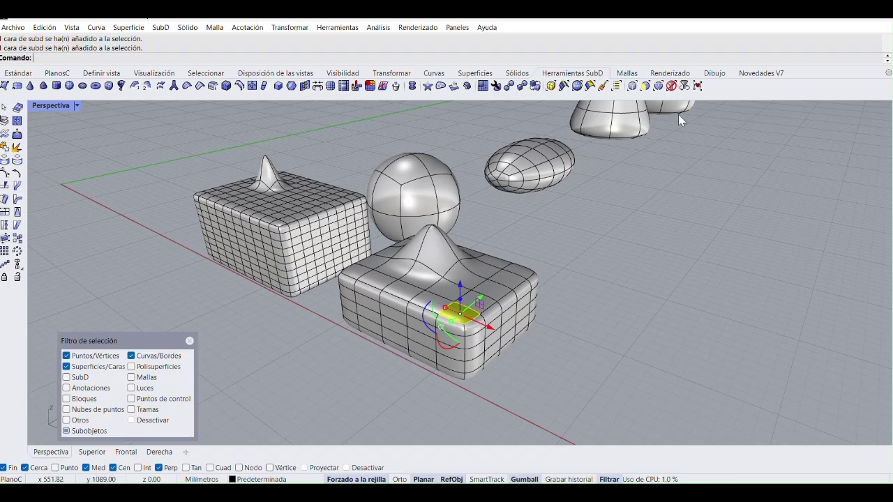
Step: Pick a vertex, an edge and individual faces in turn near the dense SubD box's lower front corner
scroll(209, 300, "up", 5)
left_click(345, 273)
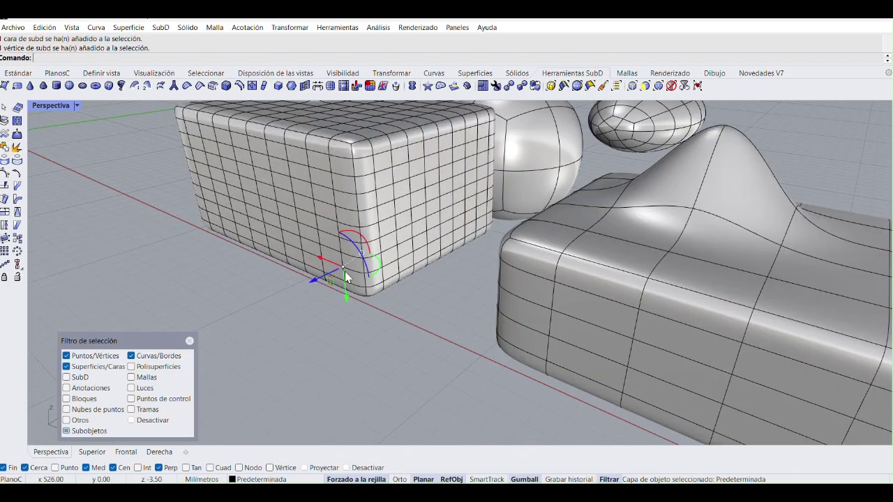
scroll(345, 274, "up", 3)
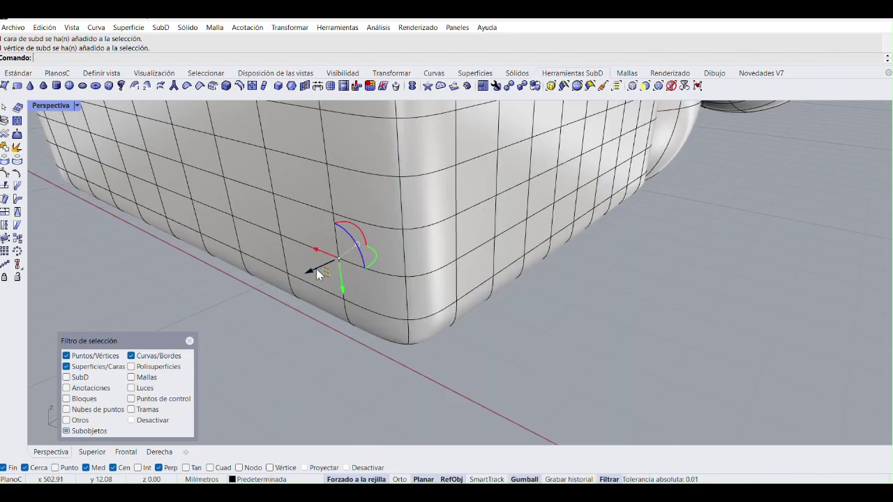
mouse_move(311, 279)
left_mouse_down()
mouse_move(295, 284)
mouse_move(310, 276)
left_mouse_up()
left_click(311, 275)
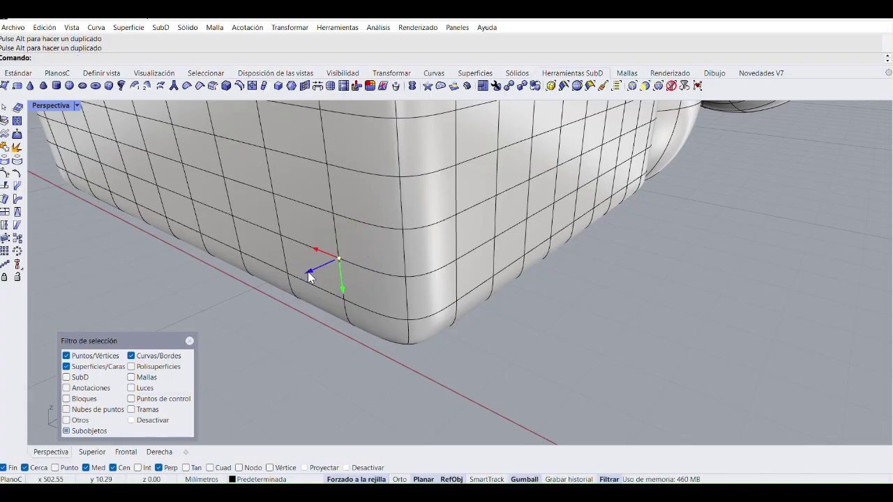
left_click(357, 265)
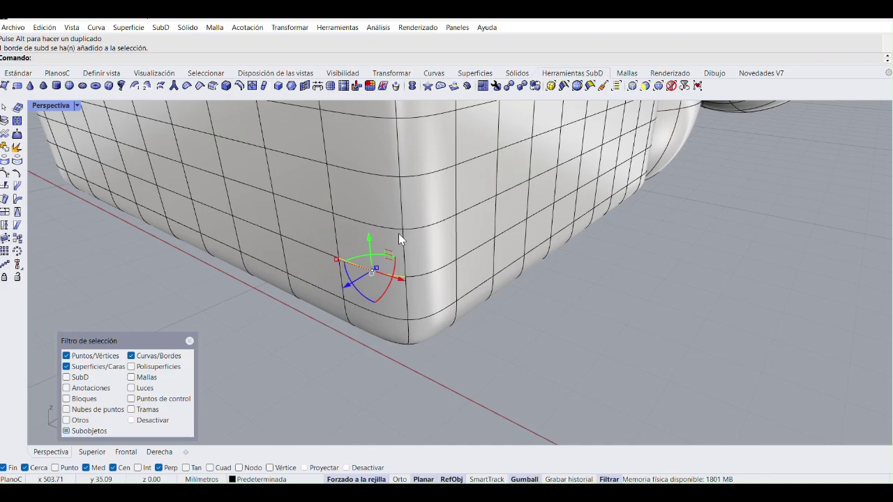
left_click(364, 202)
left_click(431, 214)
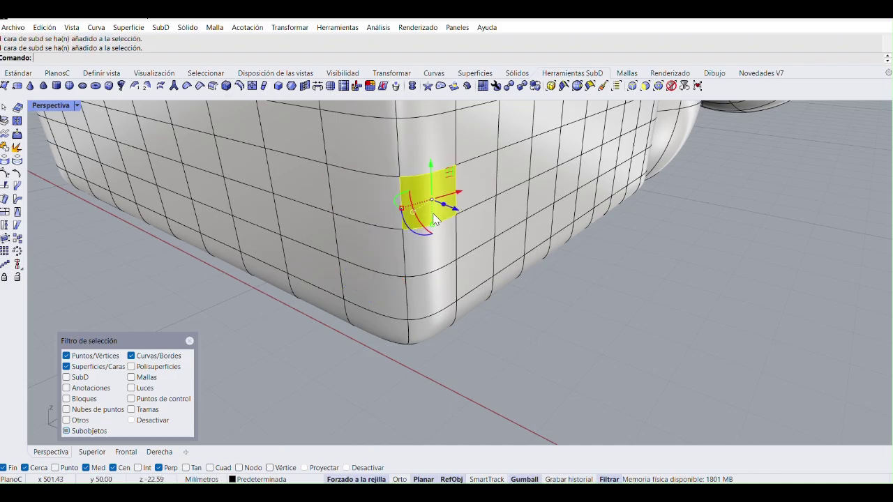
Step: Pull a single face beside the dense SubD box's front vertical corner outward to form a bulge
left_click(474, 176)
left_click_drag(510, 189, 517, 194)
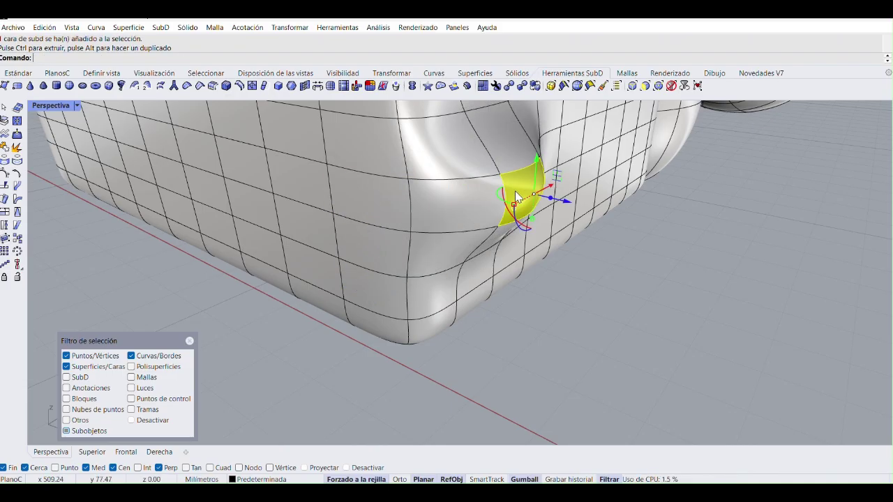
scroll(547, 210, "down", 5)
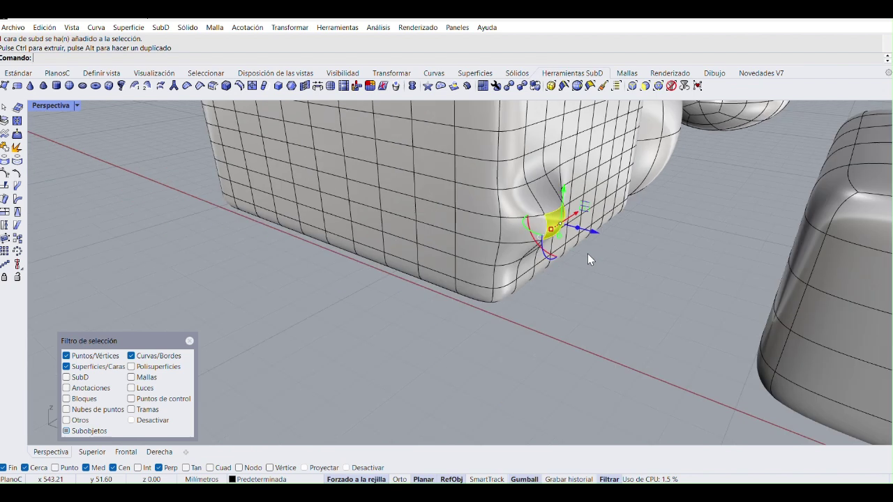
Step: Move the short vertical edge at the dense SubD box's lower front corner outward to deform the corner
left_click(494, 283)
scroll(484, 278, "up", 5)
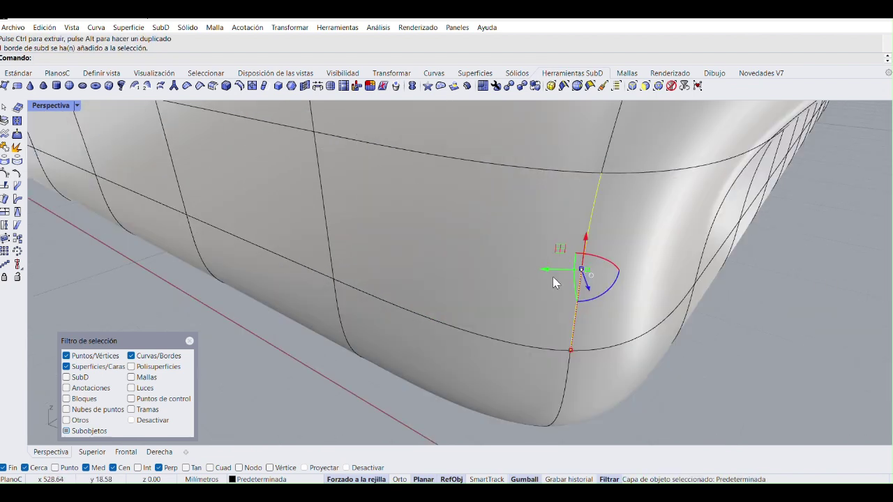
left_click_drag(553, 277, 438, 267)
scroll(438, 267, "down", 5)
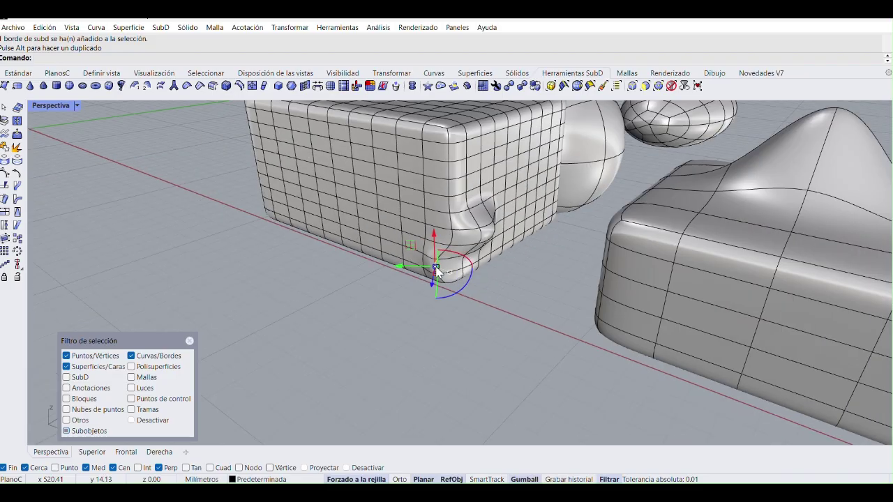
Step: Push a vertex on the dense SubD box's long front side inward to form a dent, and clear the selection
left_click(369, 218)
scroll(368, 218, "up", 5)
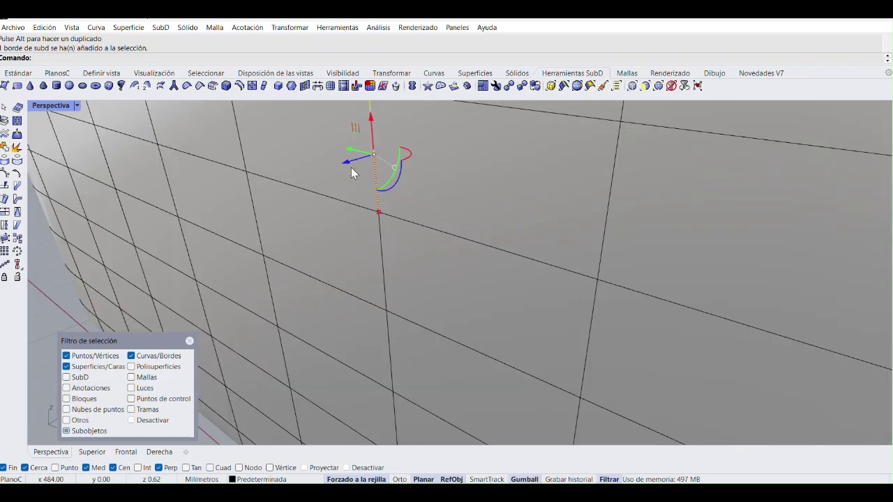
left_click(373, 219)
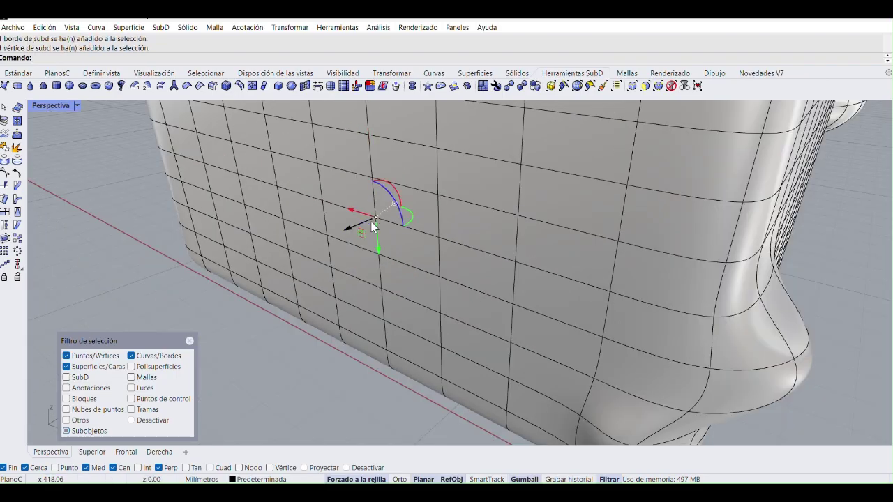
left_click_drag(347, 231, 334, 307)
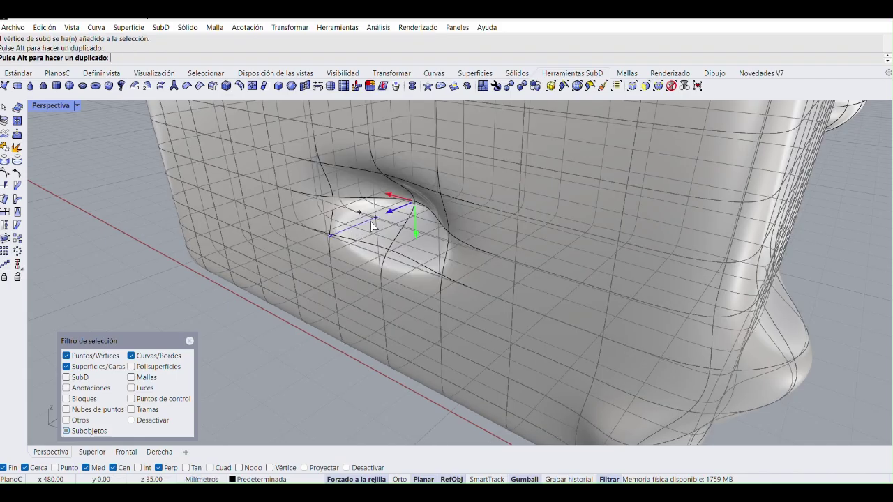
left_click(337, 337)
scroll(338, 337, "down", 5)
key("Escape")
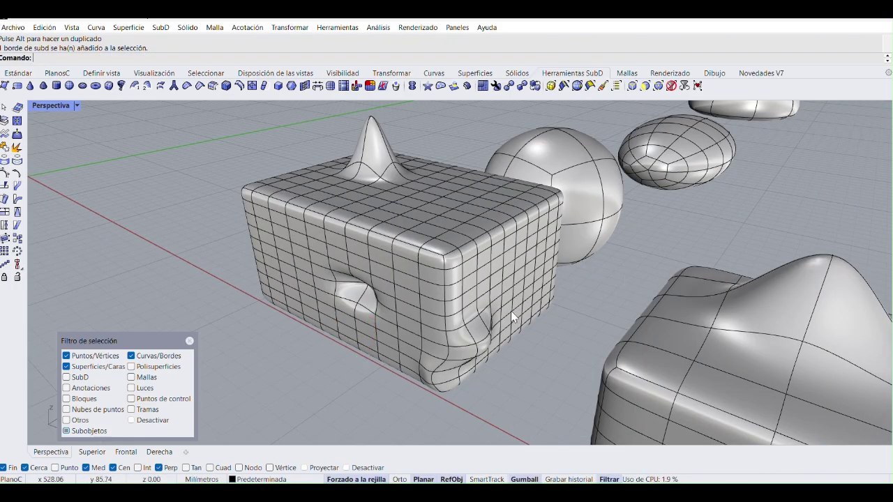
Step: Turn off the selection filters for vertices, curves/edges and surfaces/faces
right_click_drag(511, 310, 348, 312)
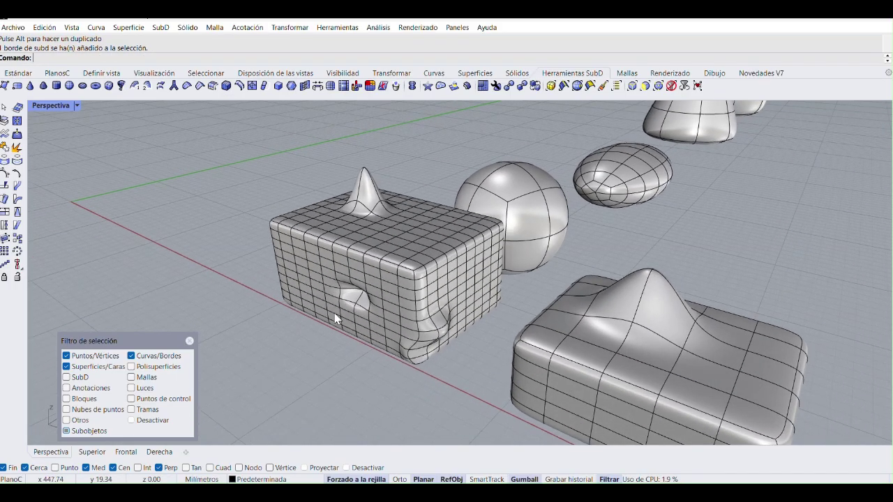
left_click(132, 356)
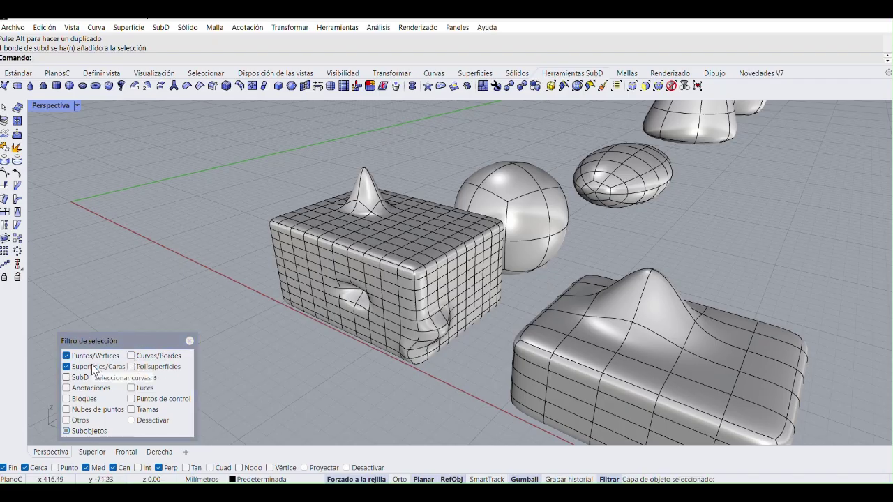
left_click(66, 366)
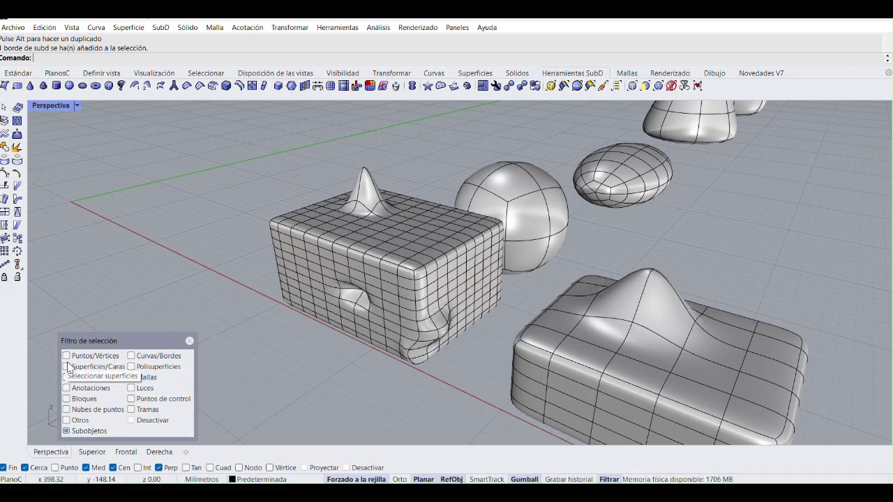
Step: Create a regular solid box on the ground near the origin, apart from the SubD primitives
scroll(457, 292, "down", 3)
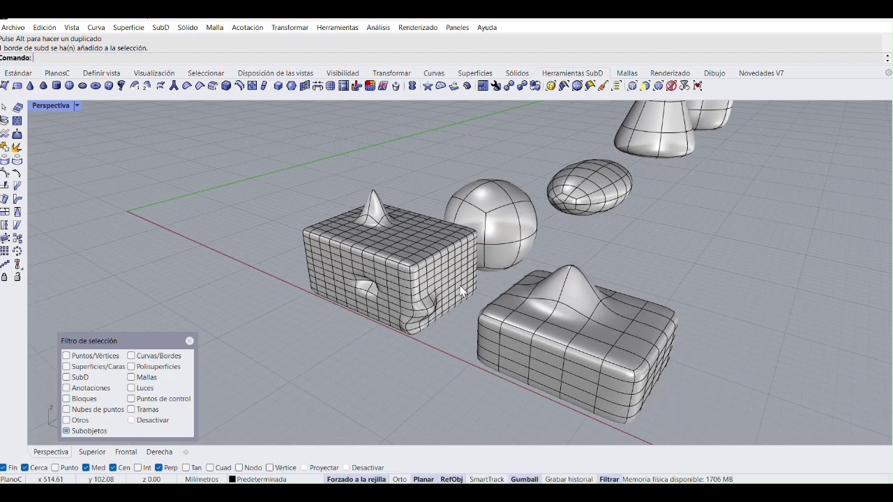
scroll(418, 269, "down", 3)
left_click(517, 74)
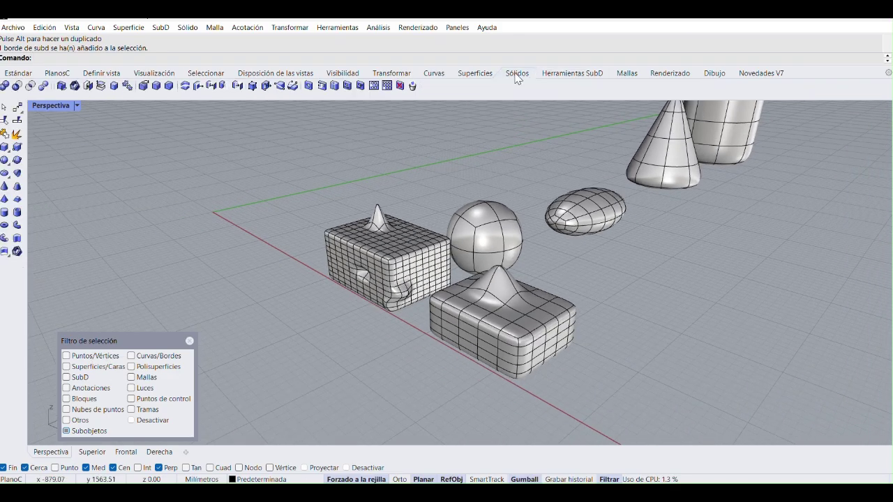
left_click(5, 147)
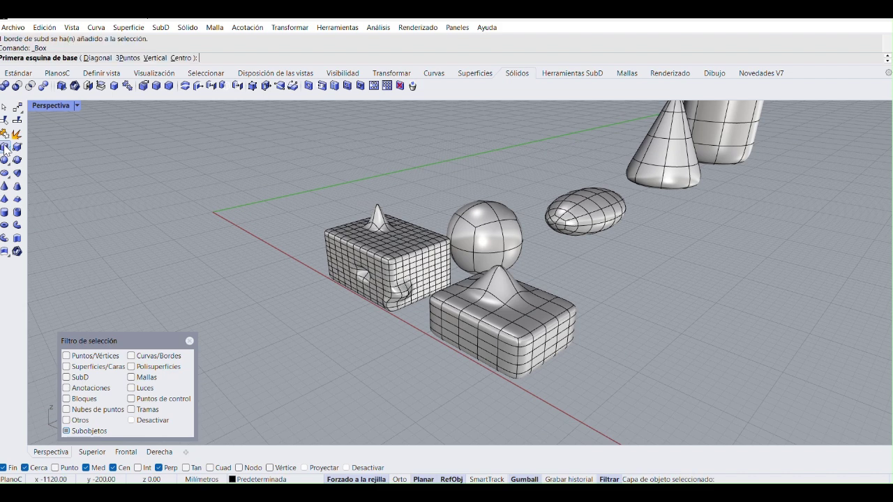
left_click(189, 231)
left_click(281, 183)
left_click(278, 159)
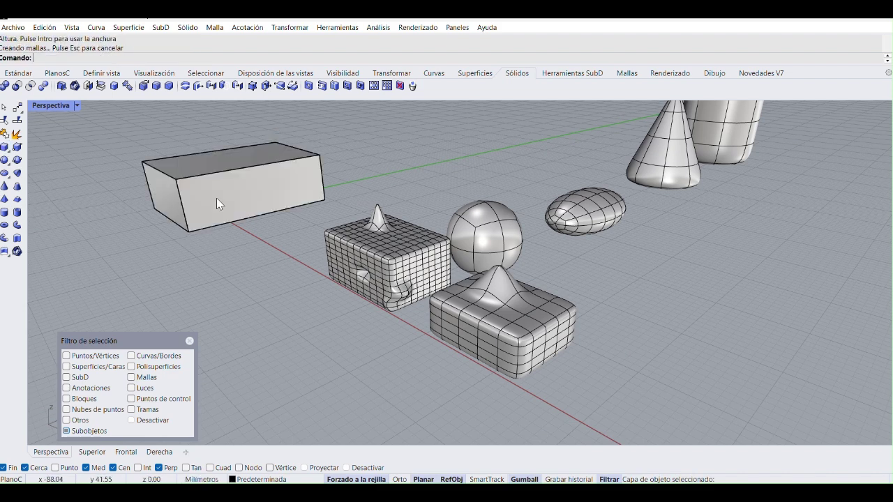
Step: Draw an open degree-10 control-point curve with six points on the ground in front of the solid box
scroll(232, 229, "up", 1)
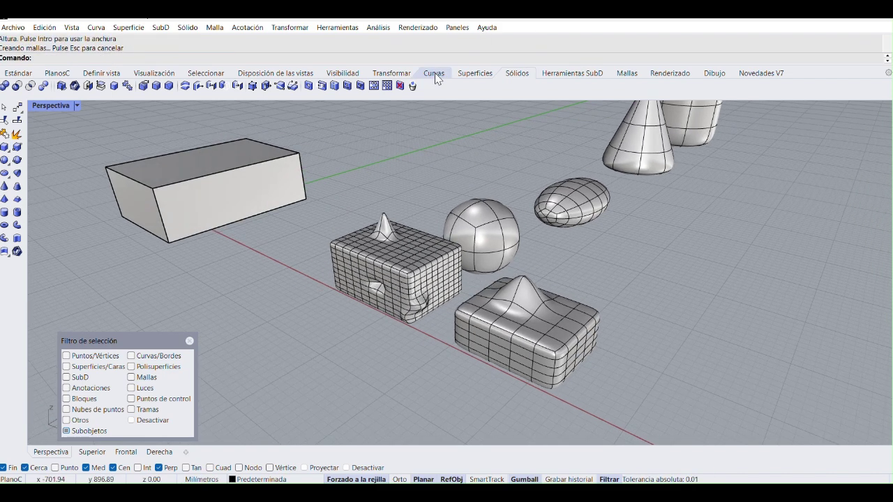
left_click(434, 76)
left_click(5, 85)
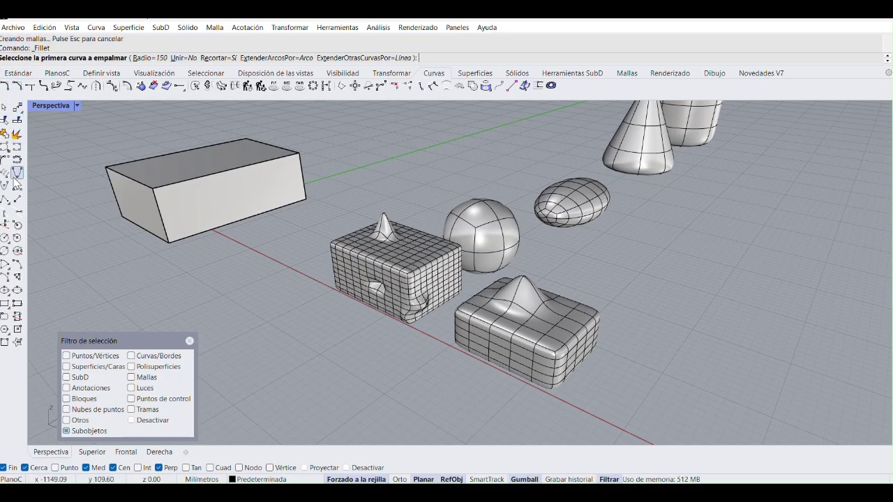
left_click(6, 148)
left_click(88, 293)
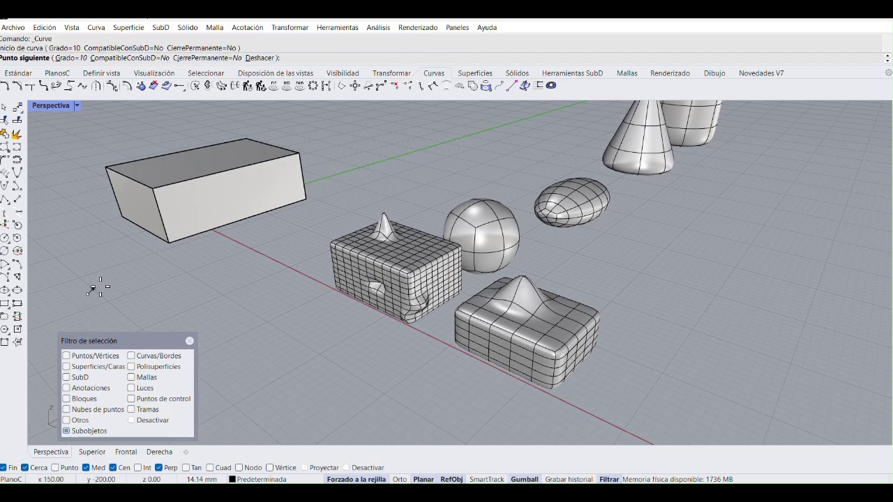
left_click(138, 286)
left_click(144, 310)
left_click(186, 293)
left_click(228, 270)
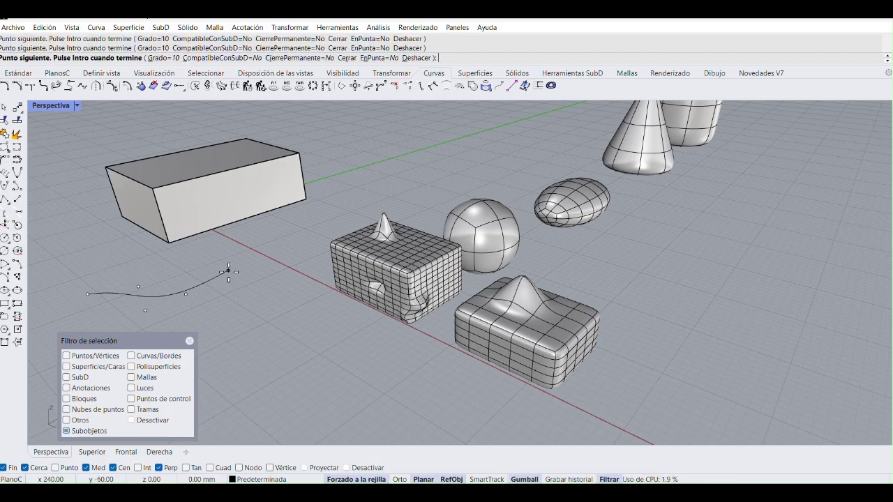
left_click(259, 309)
key("Return")
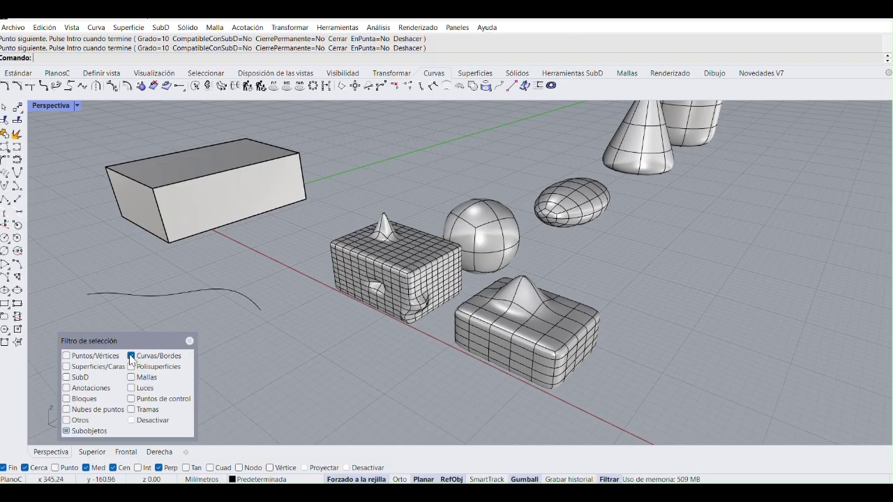
Step: Test the curves/edges filter by selecting and deselecting the free curve, with the curve and polysurface filters switched off at the end
left_click(131, 295)
left_click(200, 320)
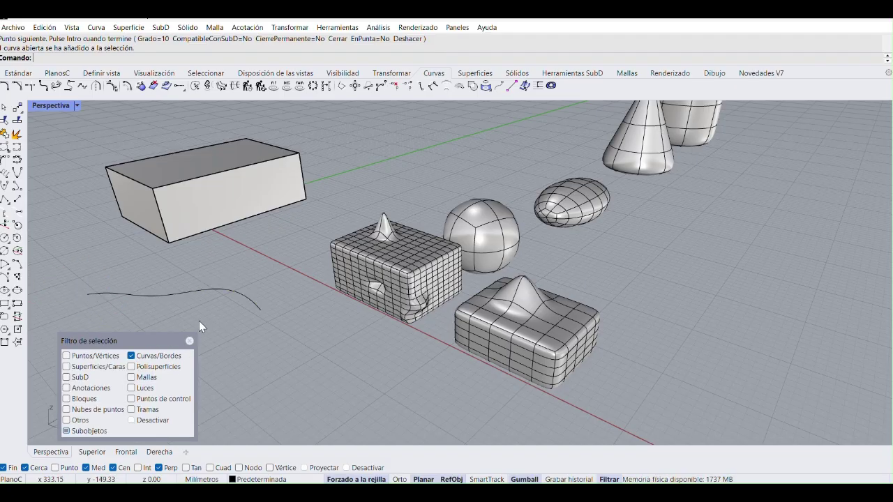
left_click(131, 357)
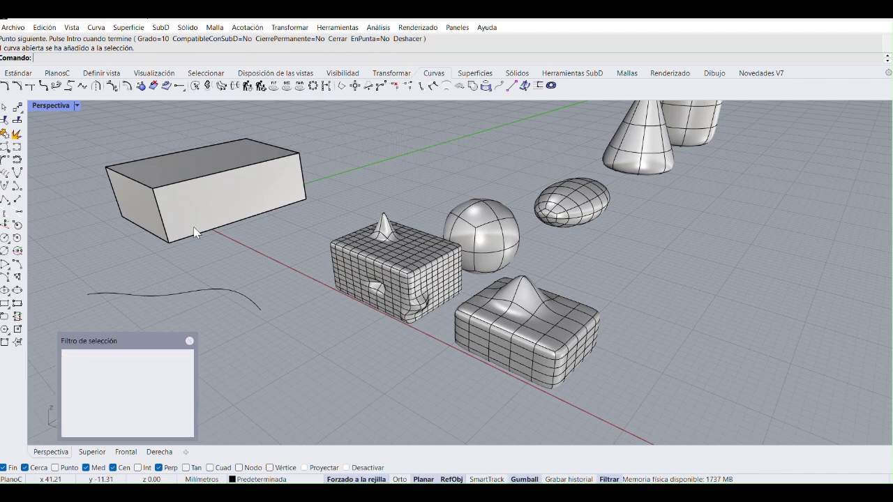
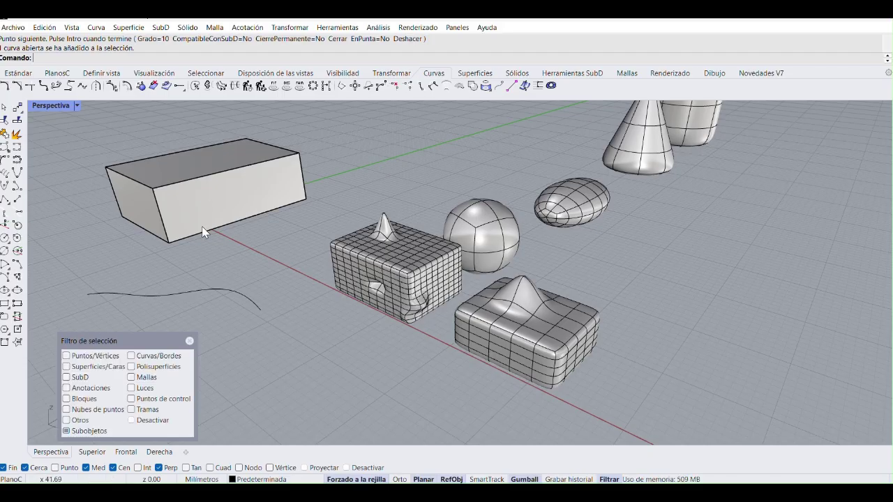
left_click(131, 366)
left_click(131, 366)
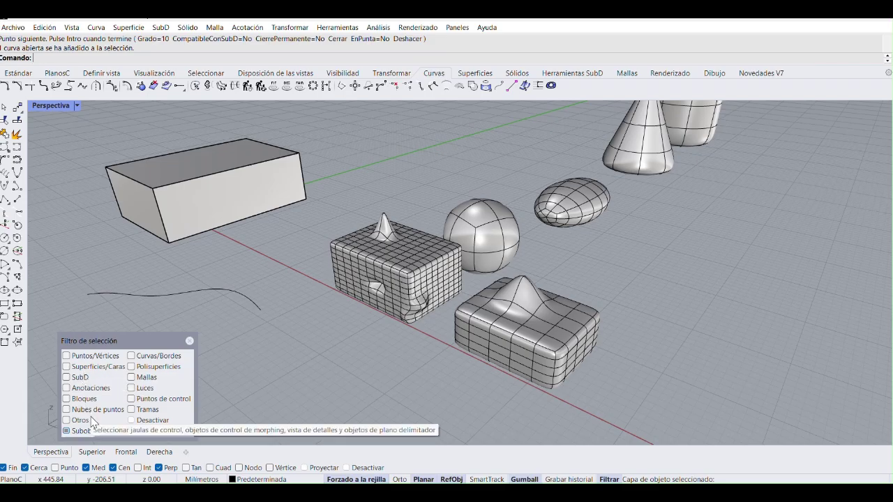
Step: Enable the surfaces/faces filter and select the solid box's long front face, end face and top face in turn
left_click(91, 368)
left_click(193, 192)
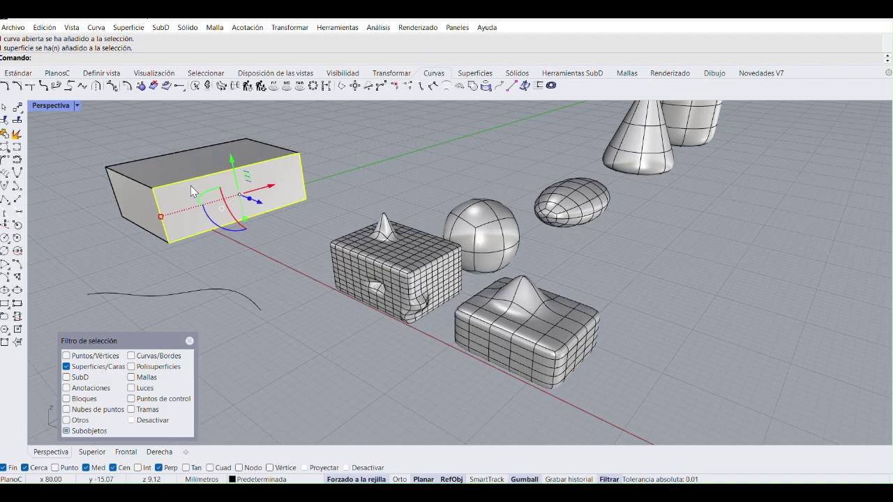
left_click(144, 211)
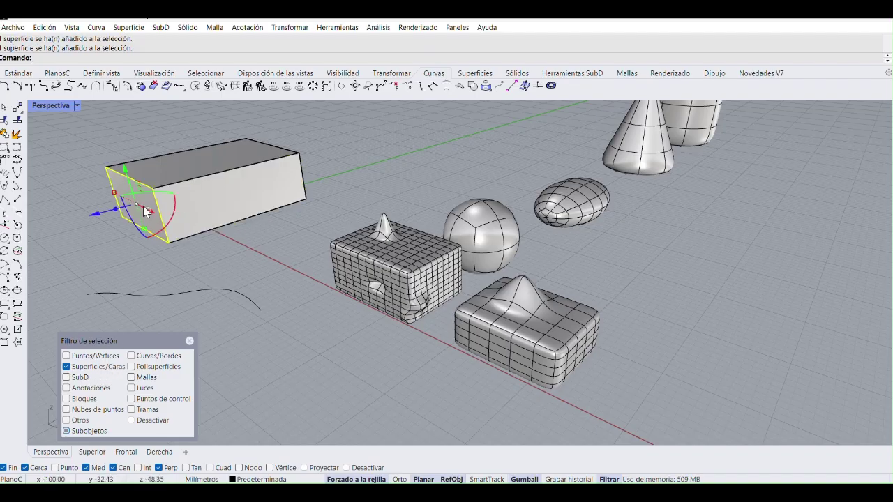
left_click(192, 167)
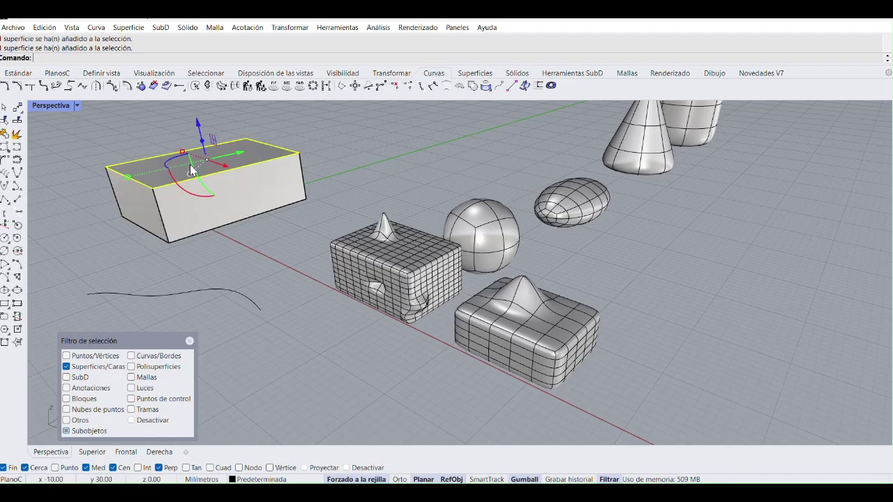
Step: Enable the polysurfaces filter alongside faces, test picking on the solid box and the SubD sphere, and clear the selection
left_click(131, 367)
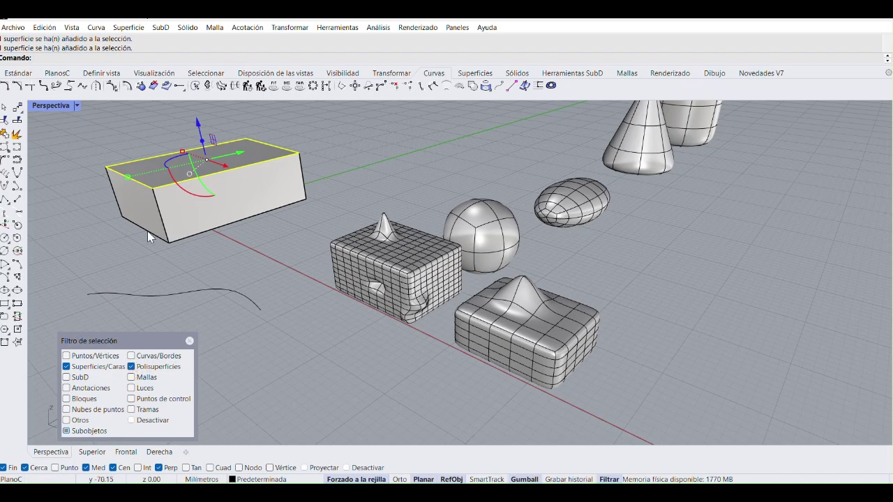
left_click(136, 202)
left_click(264, 264)
scroll(264, 261, "down", 5)
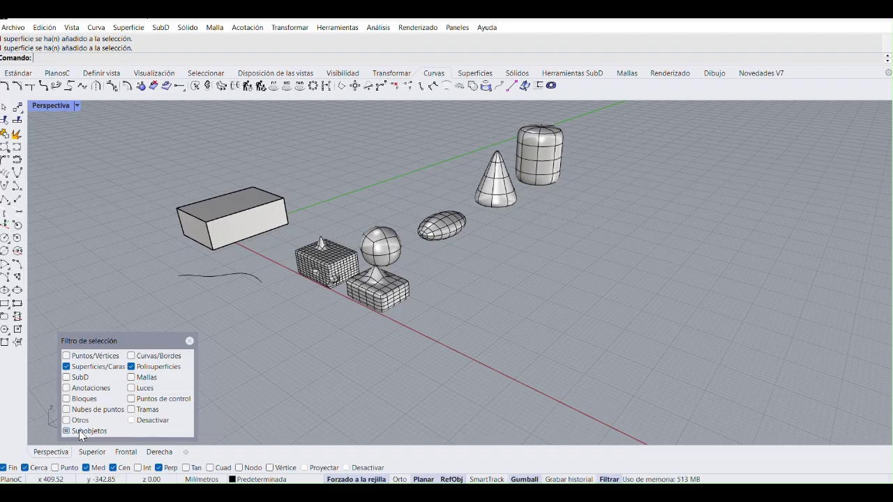
scroll(269, 241, "down", 3)
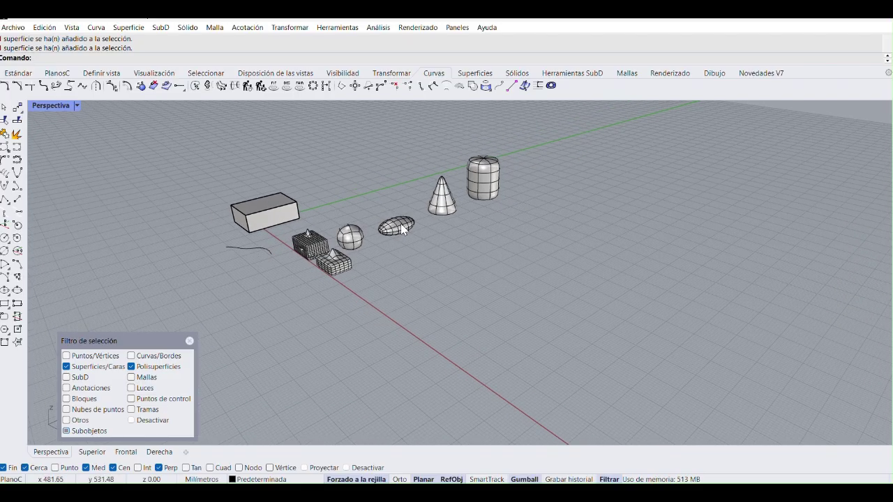
left_click(347, 240)
scroll(349, 240, "up", 3)
left_click(458, 275)
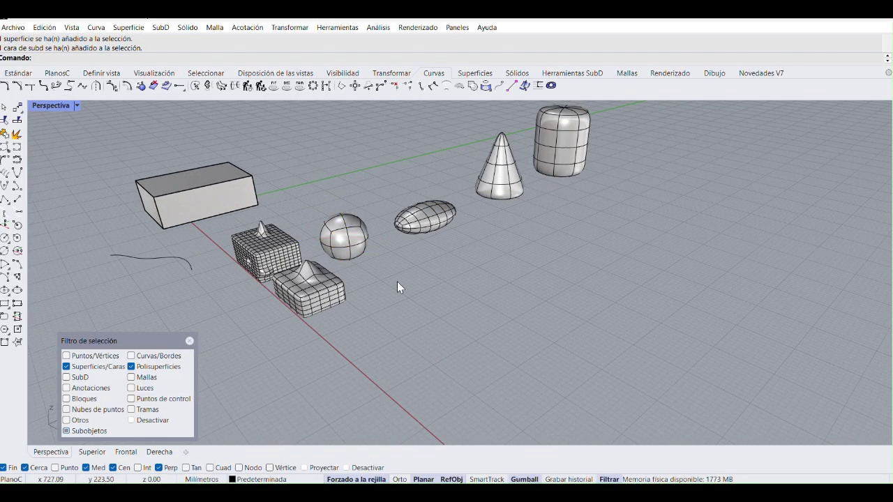
Step: Replace the polysurfaces filter with SubD alongside faces, and test picking on the SubD sphere and ellipsoid
left_click(132, 367)
left_click(83, 378)
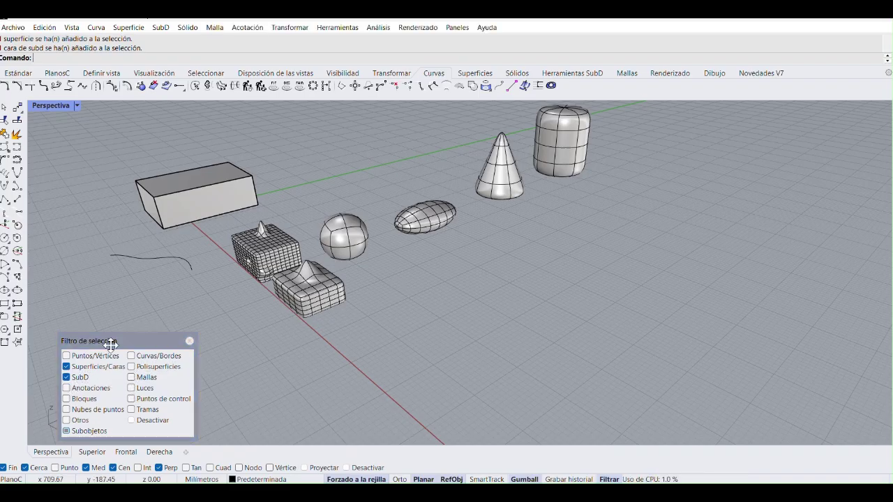
left_click(352, 234)
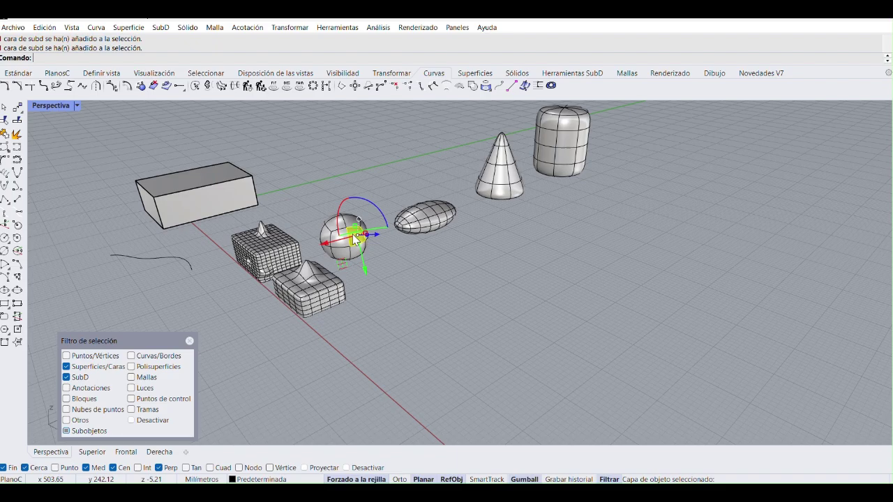
left_click(427, 249)
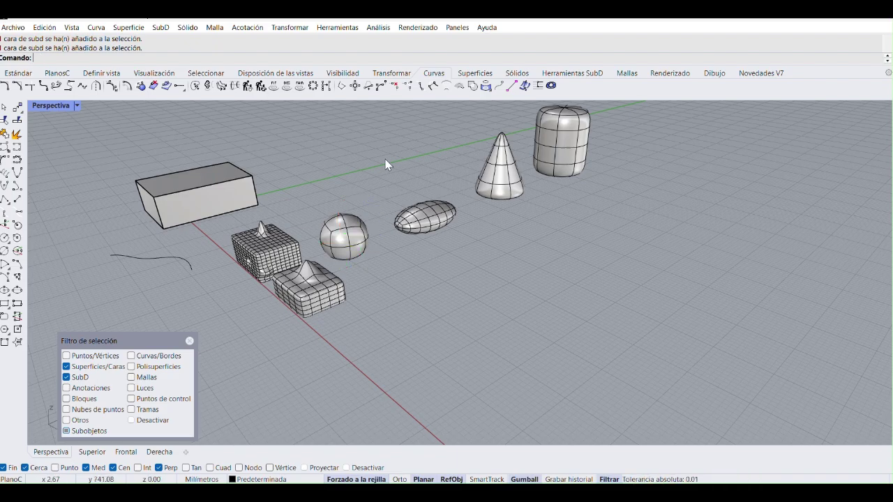
left_click(18, 73)
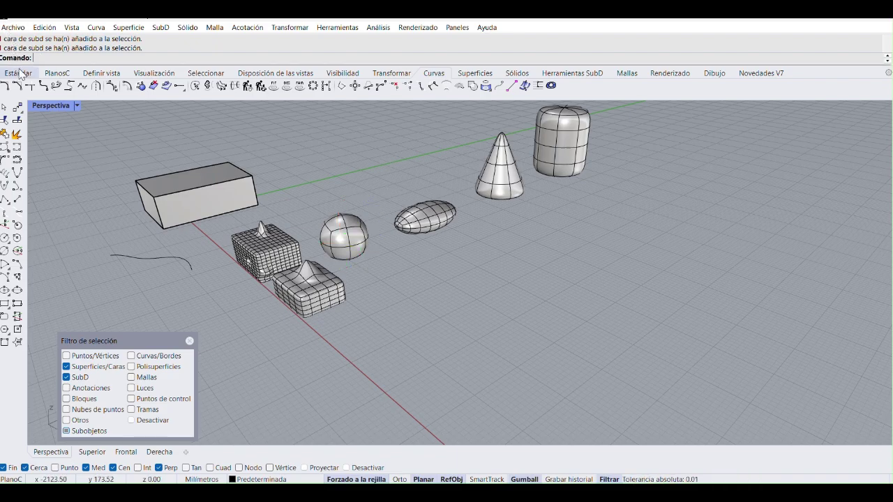
left_click(364, 242)
left_click(440, 249)
left_click(438, 216)
left_click(466, 233)
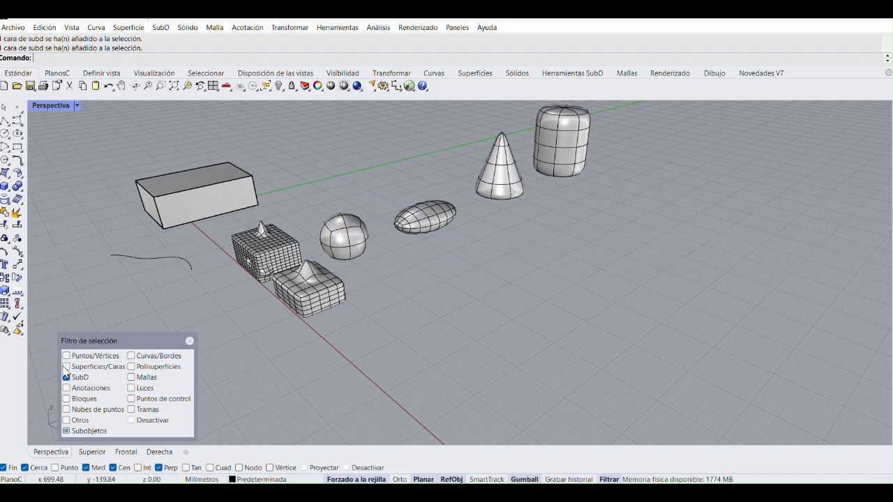
Step: Turn off the surfaces/faces filter and select the whole SubD ellipsoid and the whole SubD cone in turn
left_click(98, 367)
left_click(405, 228)
scroll(405, 228, "up", 4)
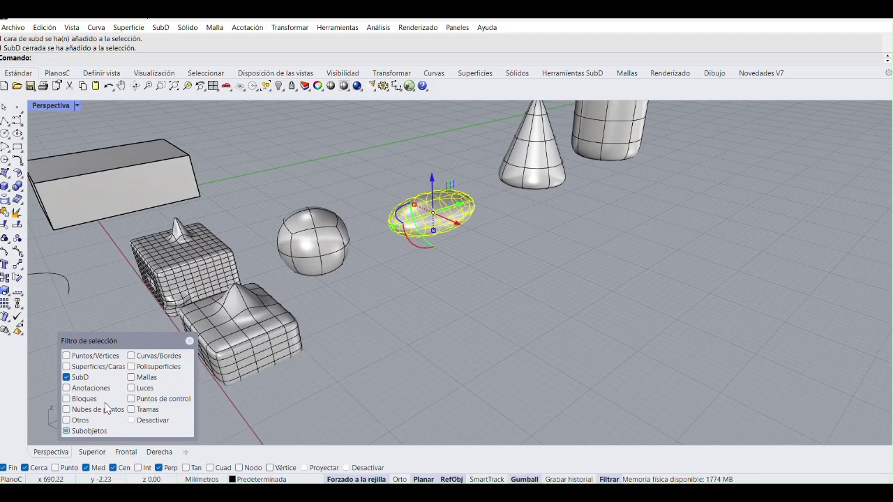
left_click(499, 245)
left_click(461, 217)
left_click(528, 171)
scroll(504, 175, "down", 2)
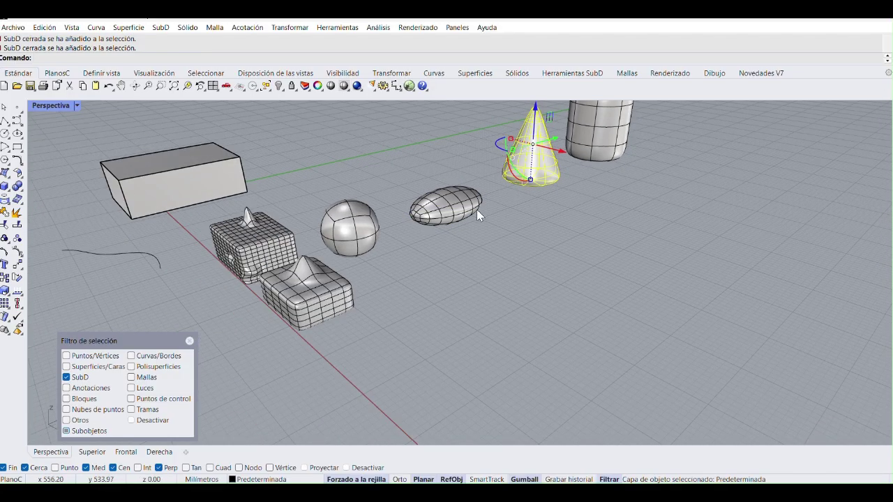
Step: Move the whole SubD ellipsoid across the ground away from the SubD sphere, and clear the selection
left_click(473, 214)
left_click_drag(474, 220, 558, 260)
left_click(579, 261)
left_click(475, 224)
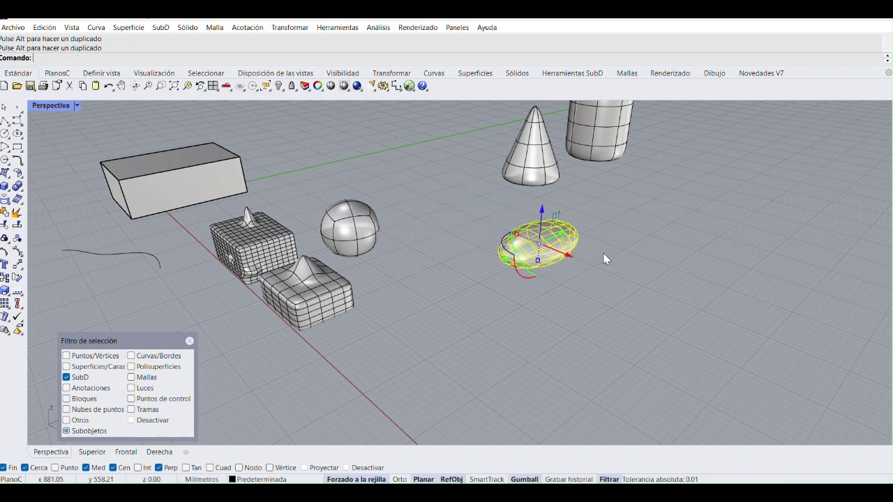
left_click(604, 258)
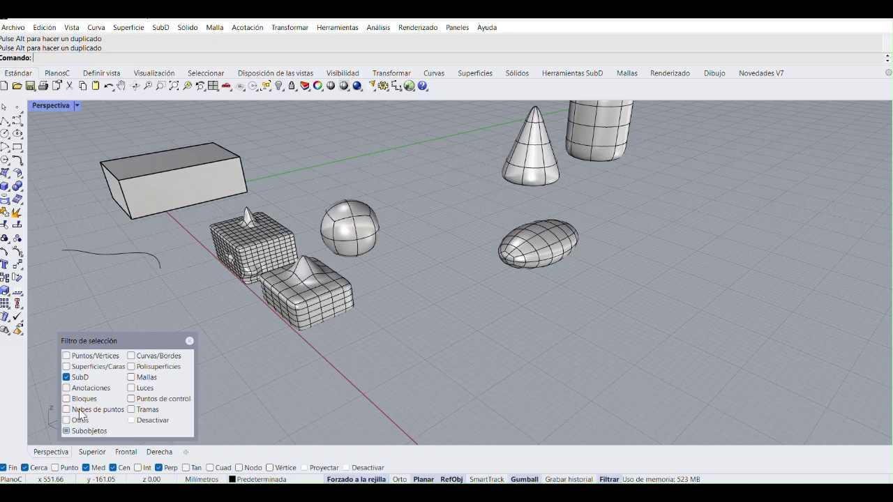
Step: Select and deselect the SubD sphere, turn off the SubD filter and try to window-select the objects
left_click(353, 246)
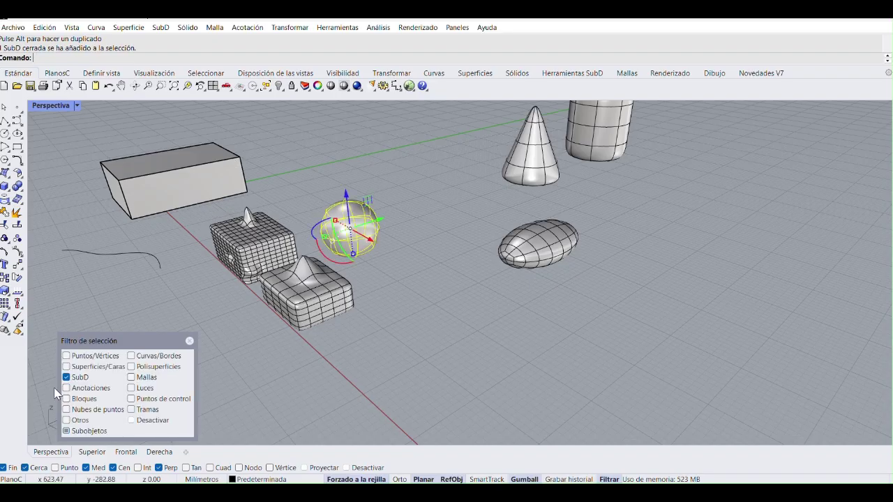
left_click(388, 286)
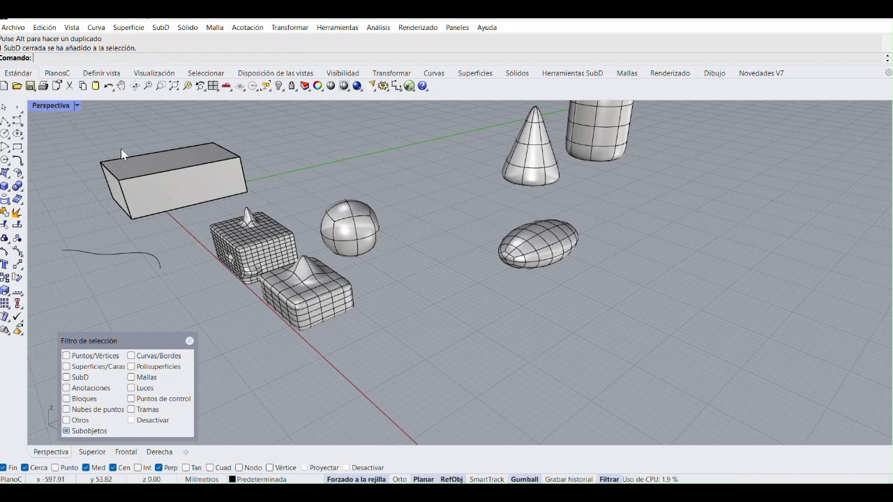
left_click_drag(84, 136, 656, 417)
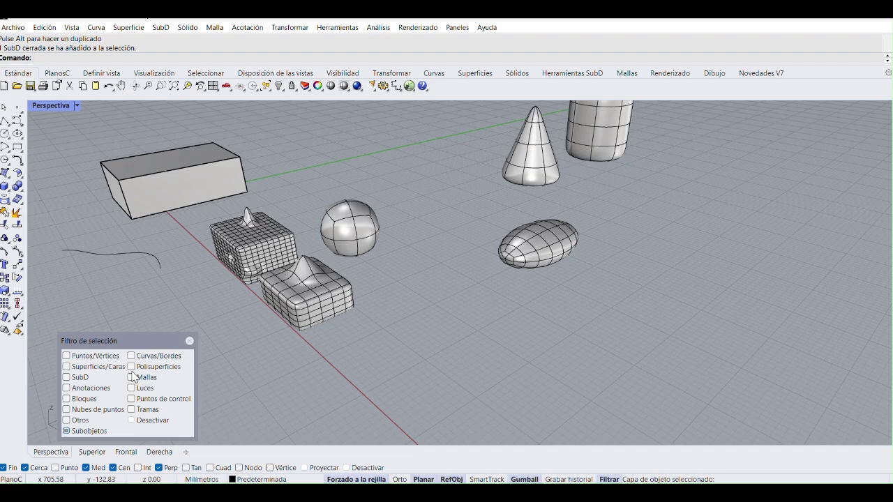
Step: Turn on the SubD, points/vertices, surfaces/faces and curves/edges selection filters, and close the selection filter
left_click(67, 377)
left_click(67, 355)
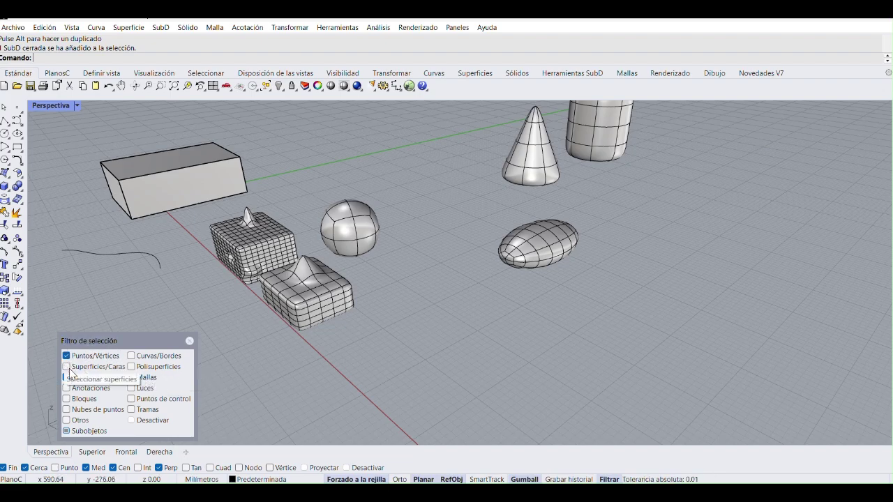
left_click(68, 366)
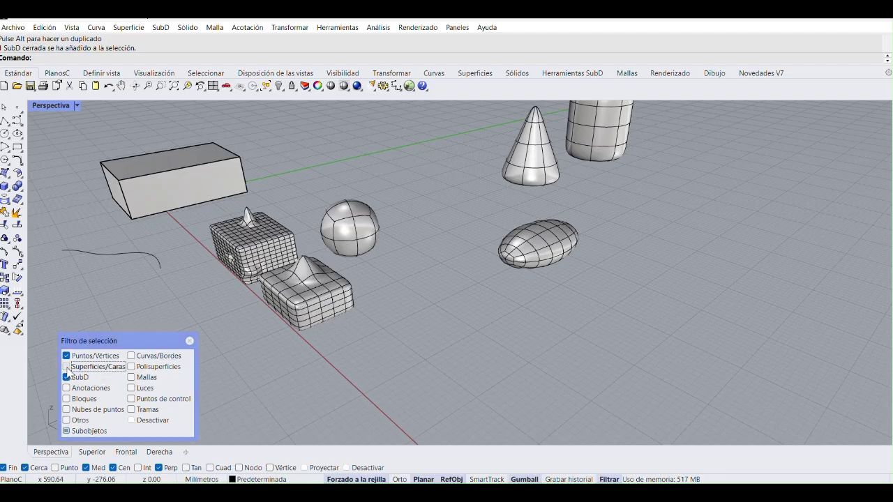
left_click(134, 358)
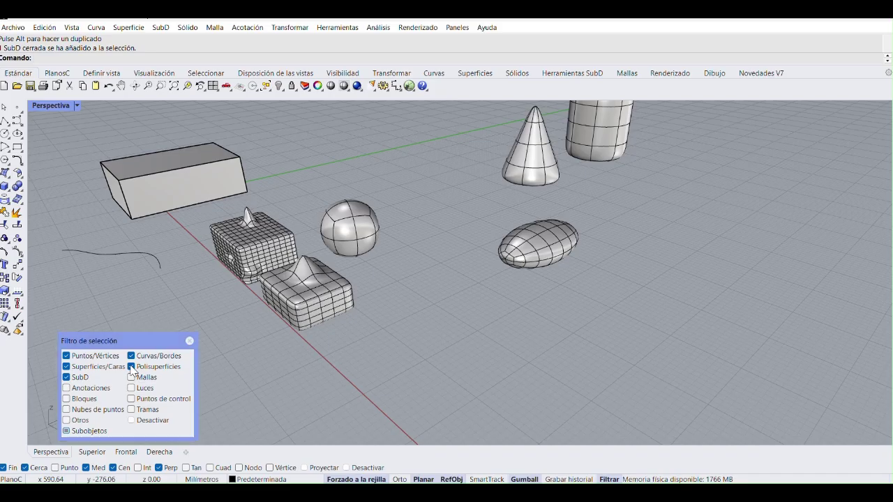
scroll(328, 319, "down", 3)
scroll(369, 292, "up", 5)
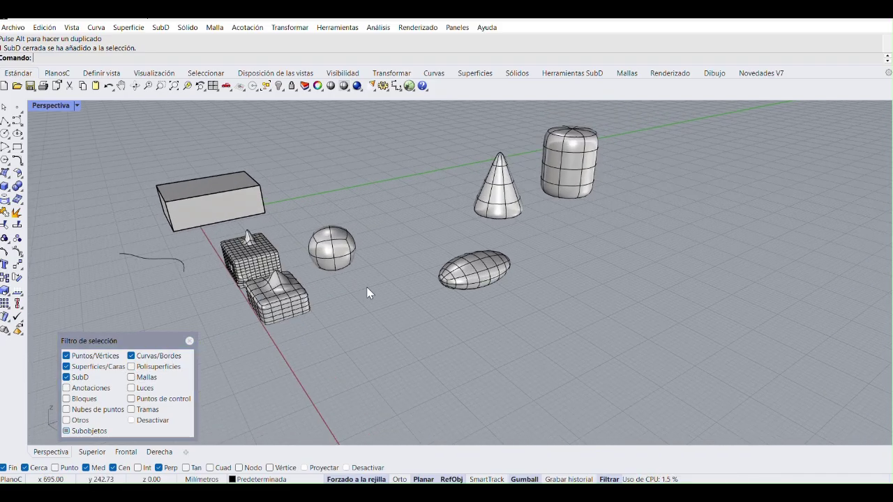
scroll(369, 293, "up", 2)
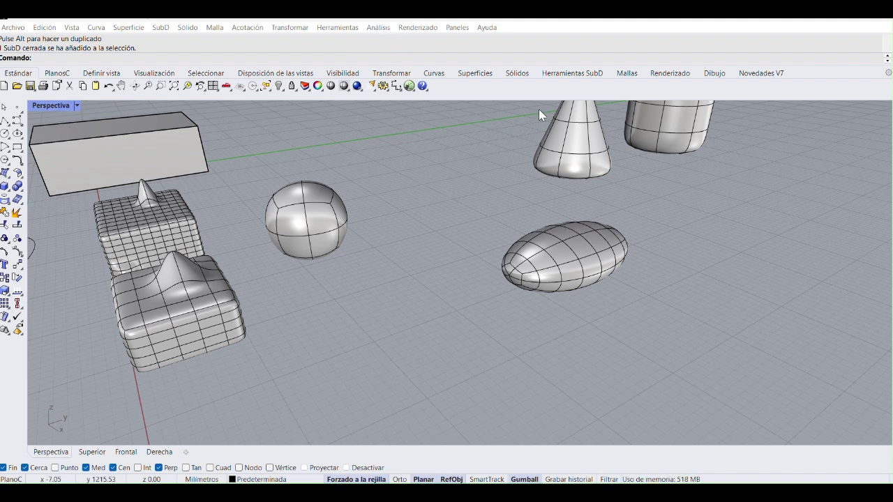
left_click(562, 74)
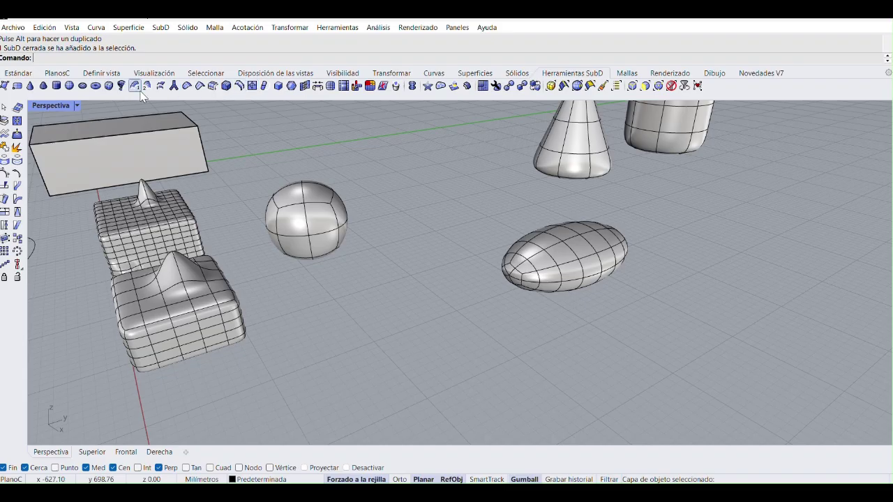
left_click(516, 73)
left_click(572, 74)
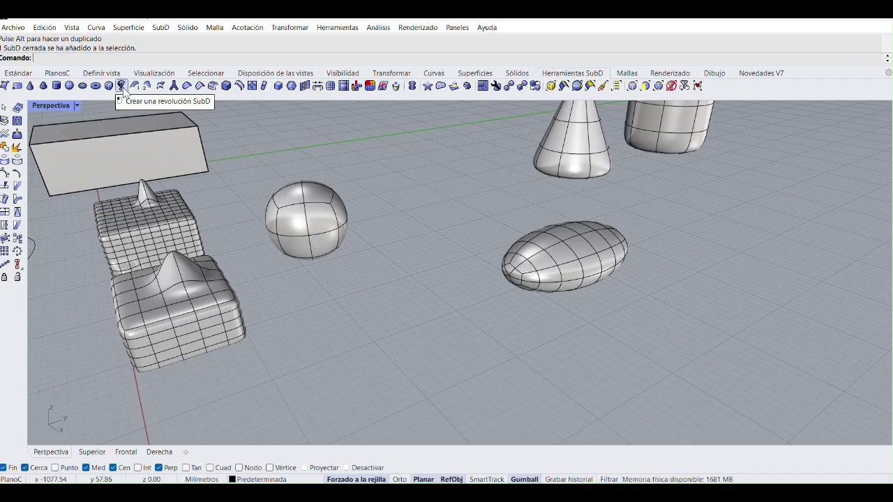
scroll(351, 277, "down", 1)
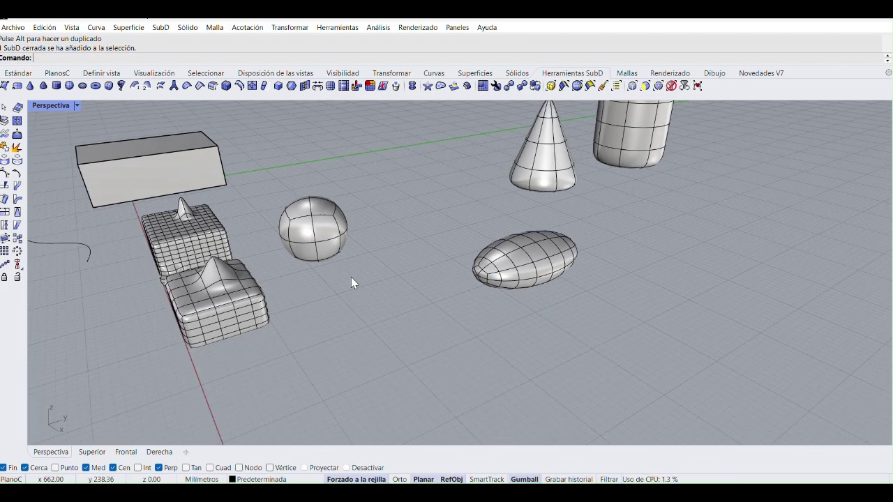
right_click_drag(378, 264, 356, 315, "shift")
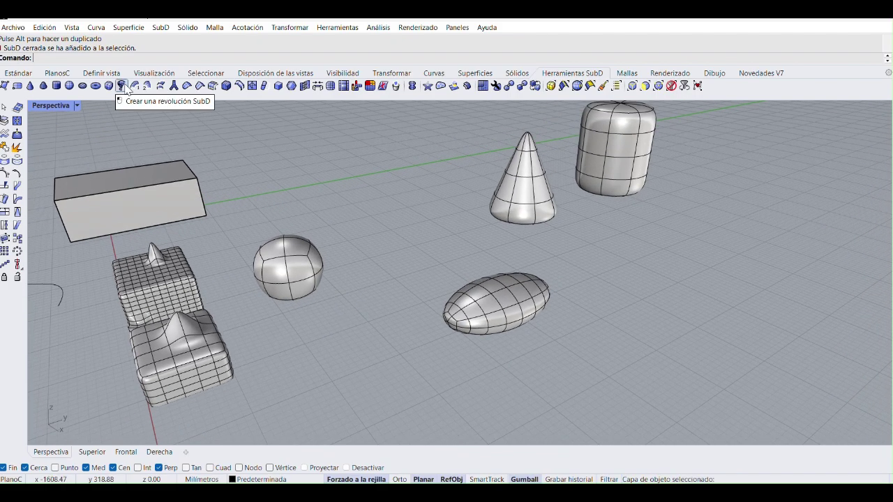
left_click(19, 73)
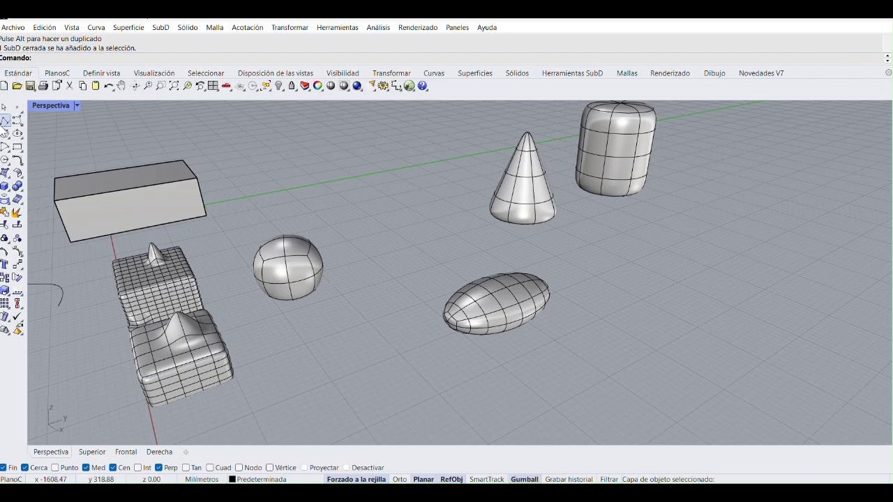
left_click(5, 121)
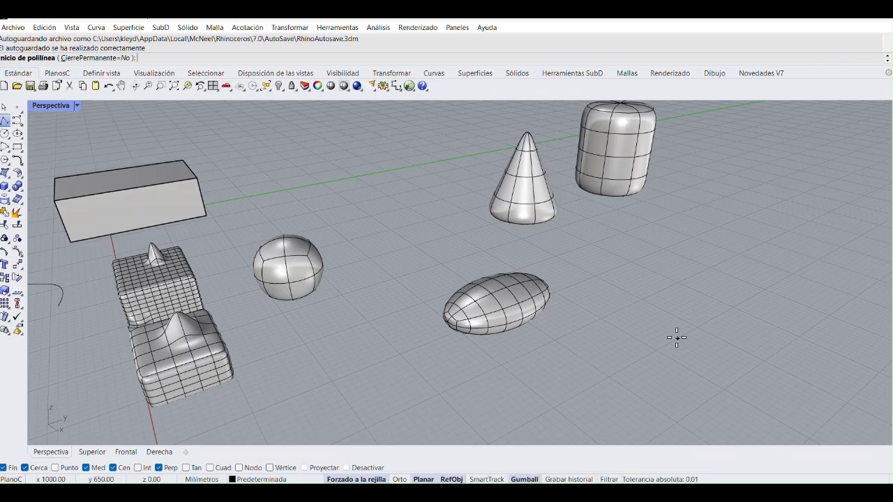
left_click(678, 282)
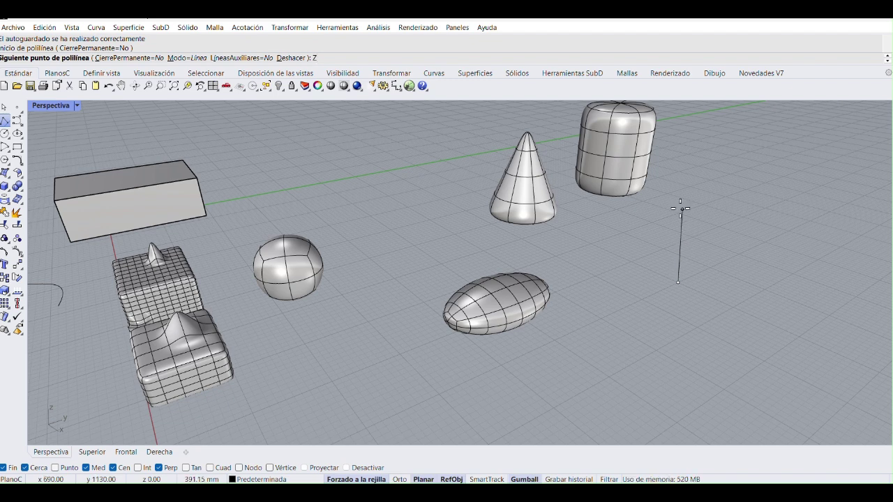
Step: Switch from the maximized perspective to the four-viewport layout and cancel the unfinished polyline
double_click(51, 106)
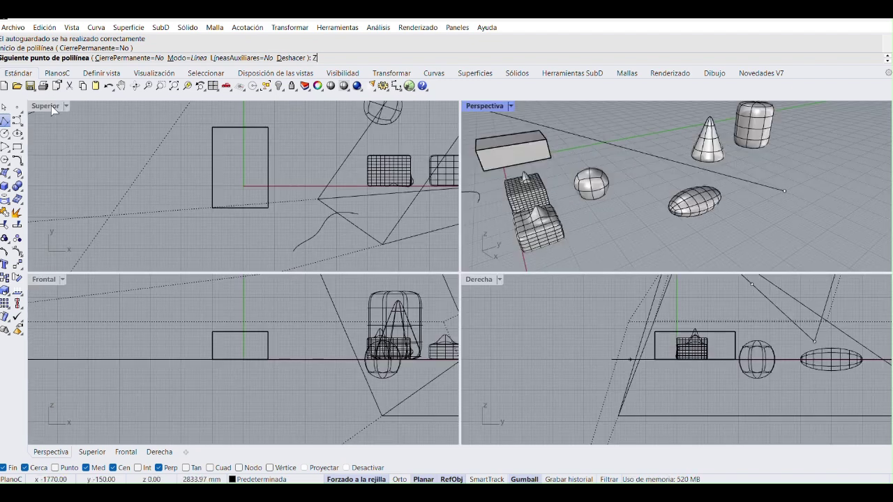
scroll(781, 322, "down", 5)
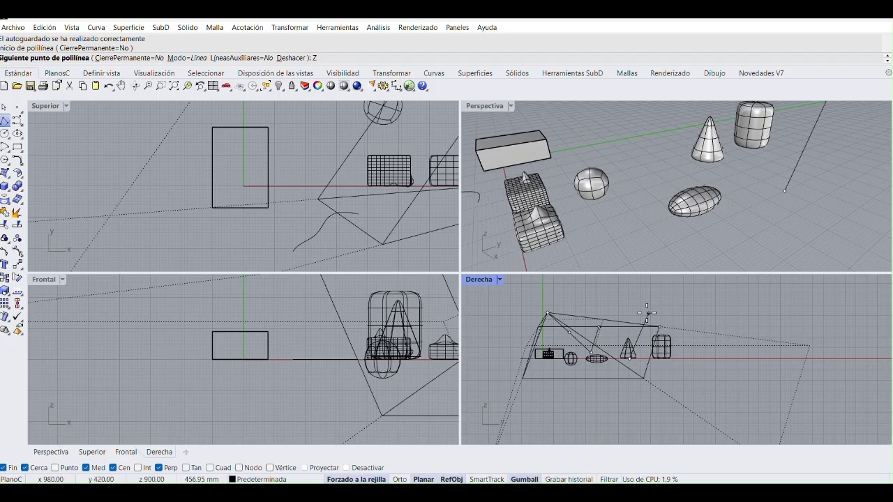
scroll(628, 341, "up", 6)
scroll(622, 344, "up", 2)
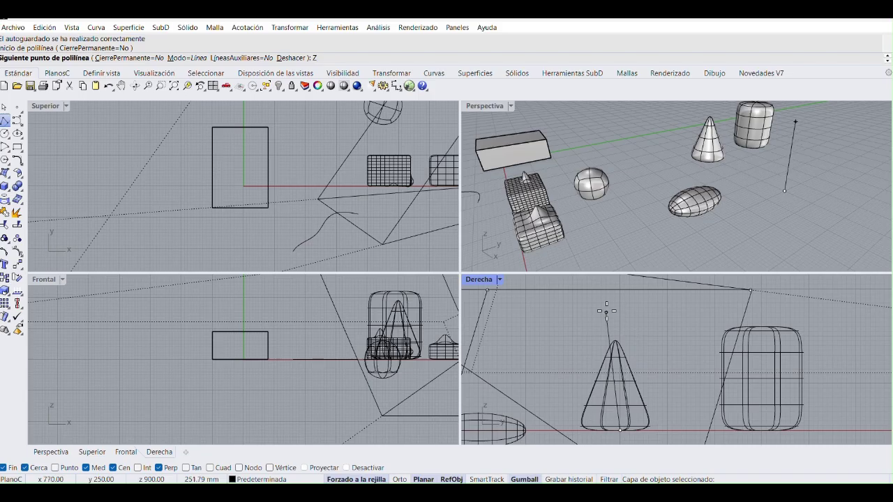
scroll(614, 328, "down", 3)
key("Escape")
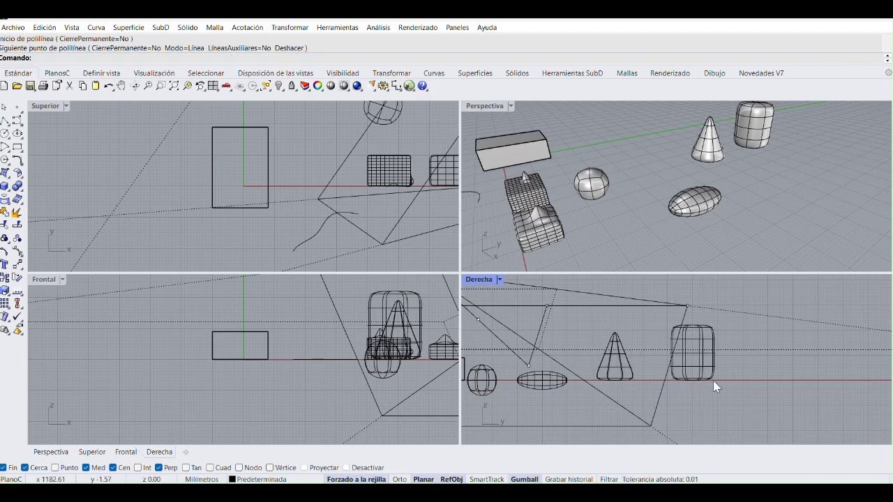
Step: Draw a vertical single-segment polyline about 210 mm long in the Right view, on empty space beyond the SubD cylinder
right_click_drag(713, 380, 532, 375)
right_click(604, 376)
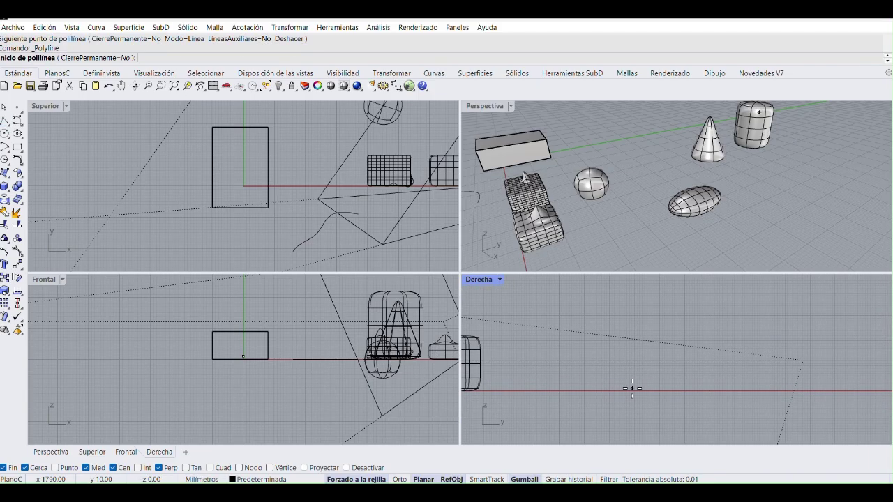
left_click(631, 387)
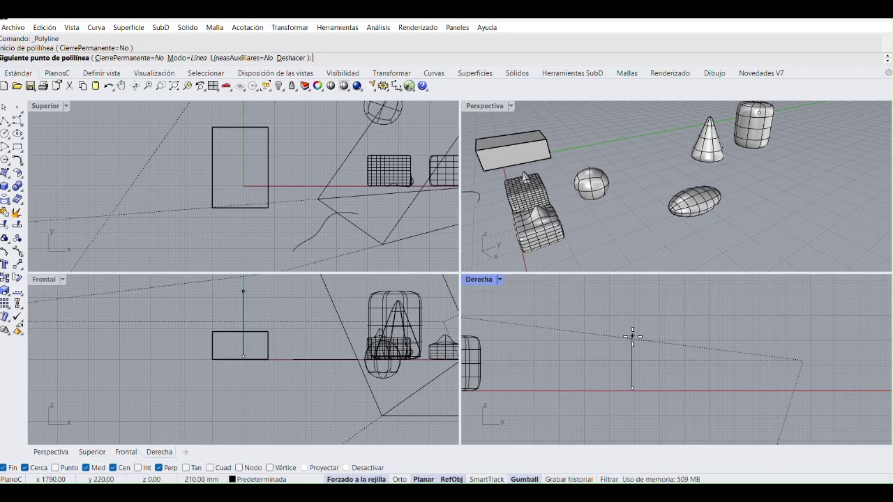
left_click(632, 336)
scroll(631, 337, "down", 2)
right_click(632, 338)
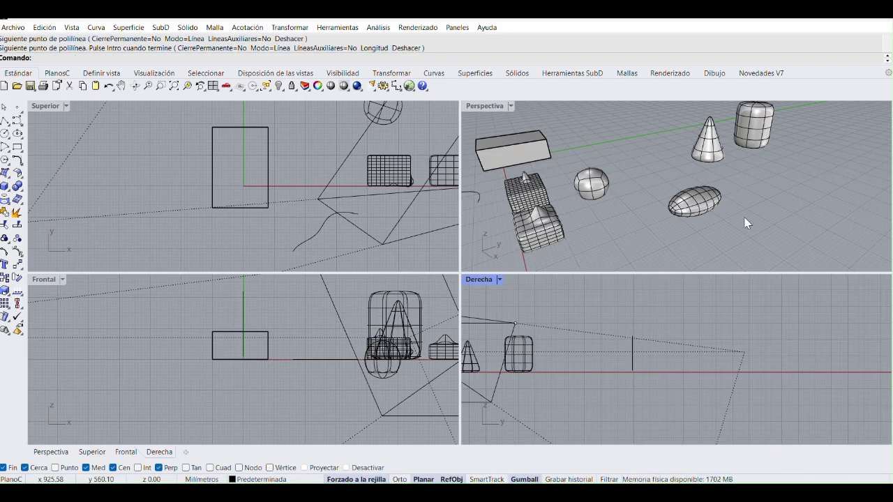
Step: Select the new vertical line and frame it in the Perspective view, reselecting it from the Right view
left_click(631, 359)
scroll(658, 196, "up", 5)
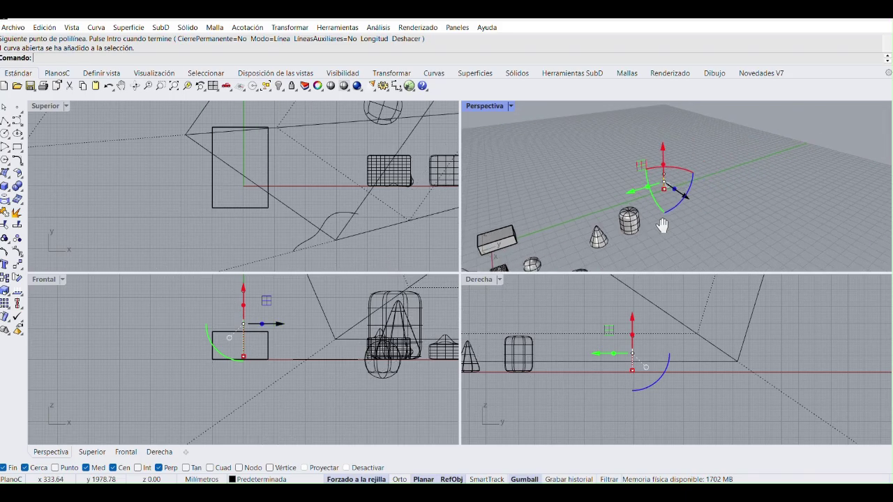
right_click_drag(658, 196, 783, 170)
left_click(785, 171)
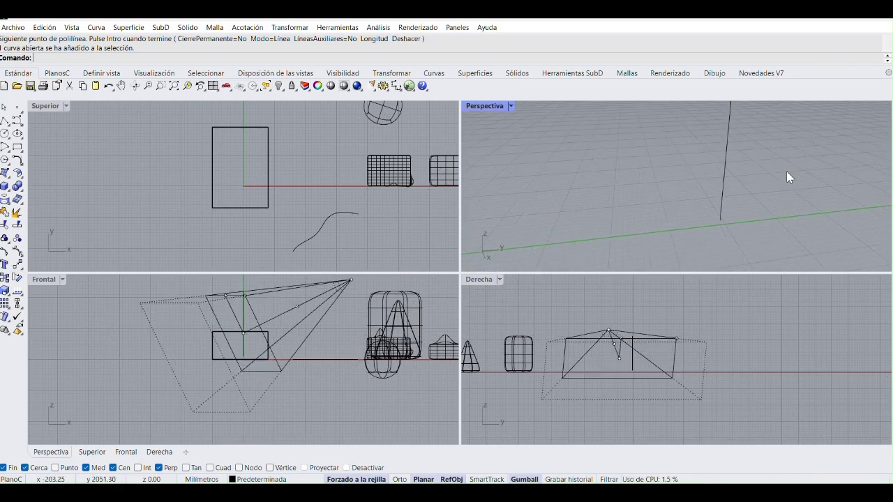
left_click(632, 360)
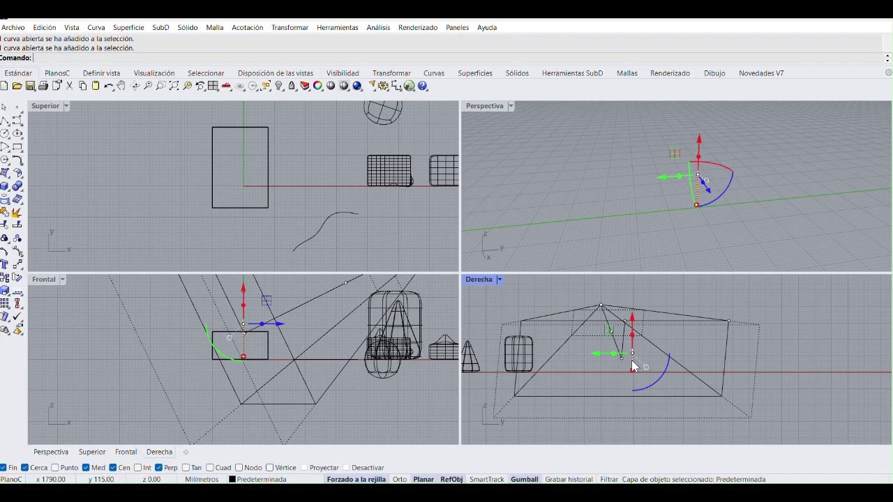
Step: Draw a bulging control-point curve in the right view from the vertical line's lower end to its upper end, about 210 mm tall
scroll(642, 359, "up", 8)
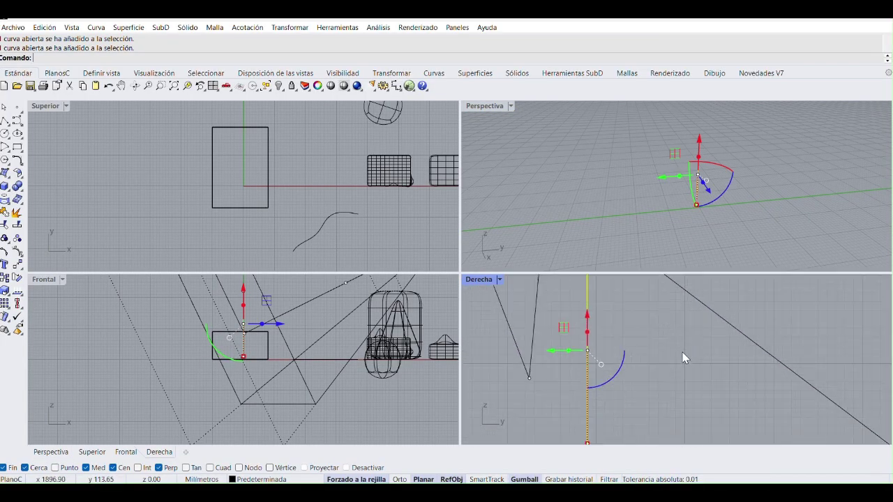
left_click(670, 364)
scroll(592, 380, "down", 2)
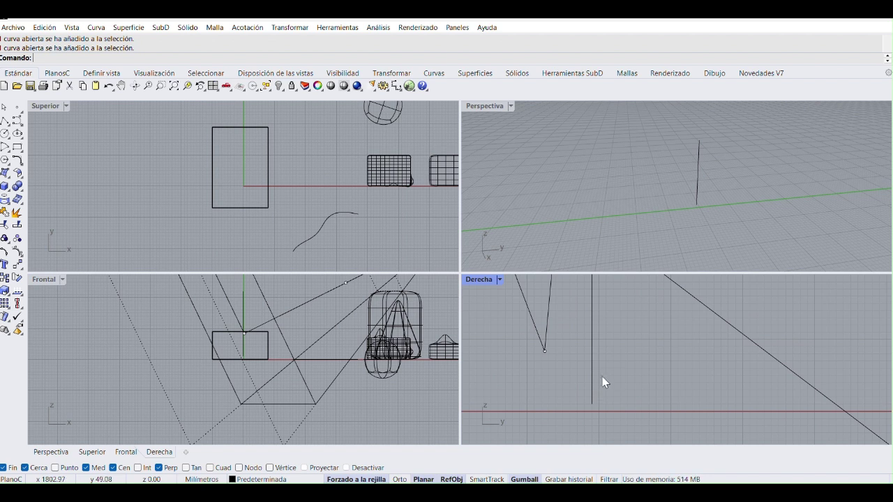
right_click_drag(598, 384, 597, 419)
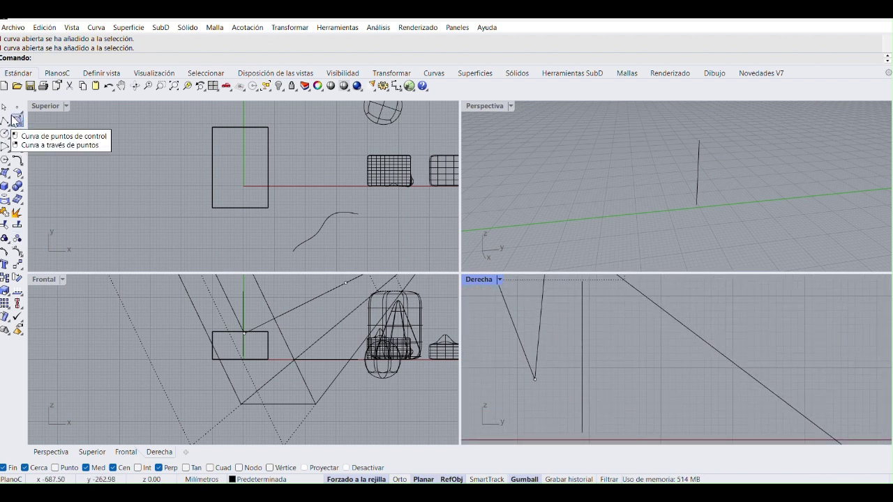
left_click(17, 120)
left_click(581, 432)
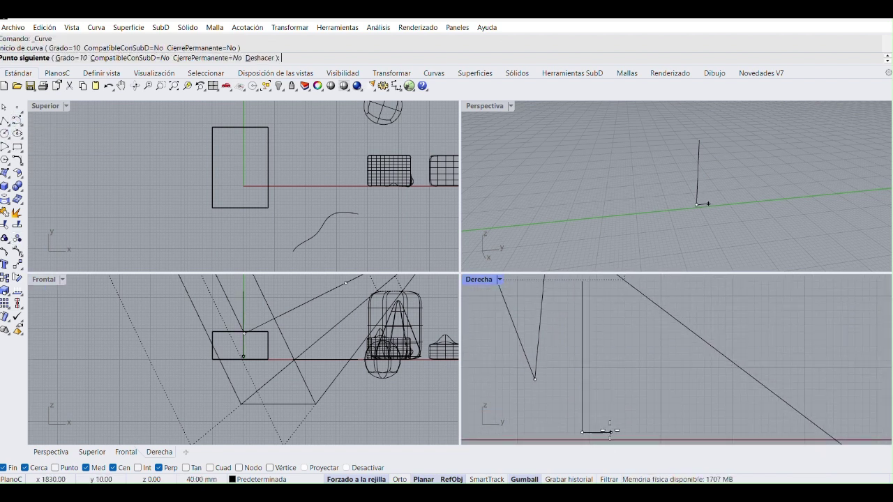
left_click(611, 424)
left_click(625, 396)
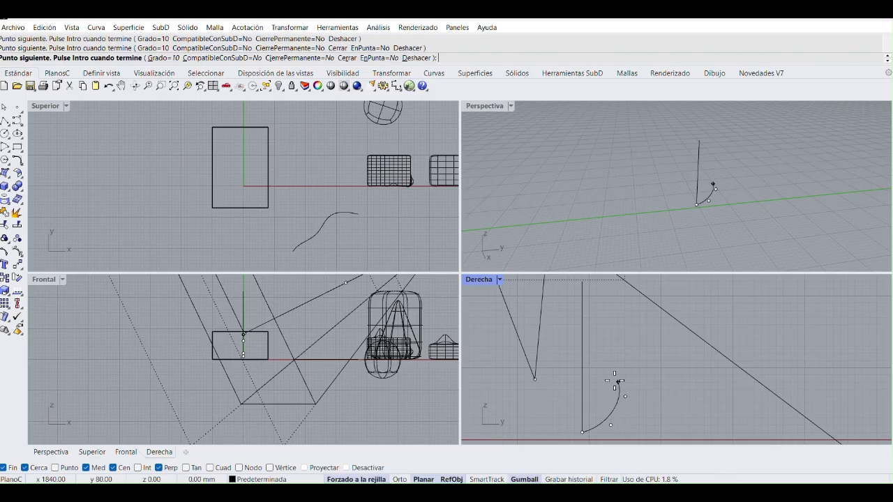
left_click(617, 382)
right_click_drag(629, 329, 606, 392)
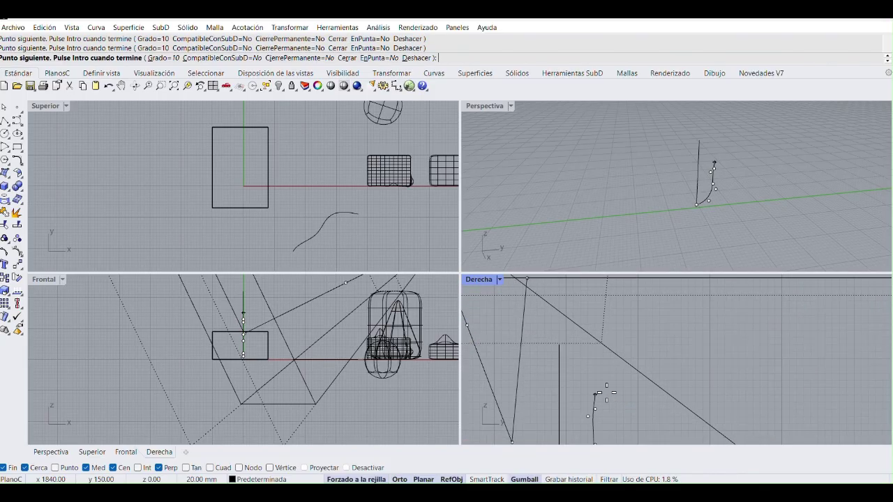
scroll(561, 349, "down", 3)
left_click(560, 347)
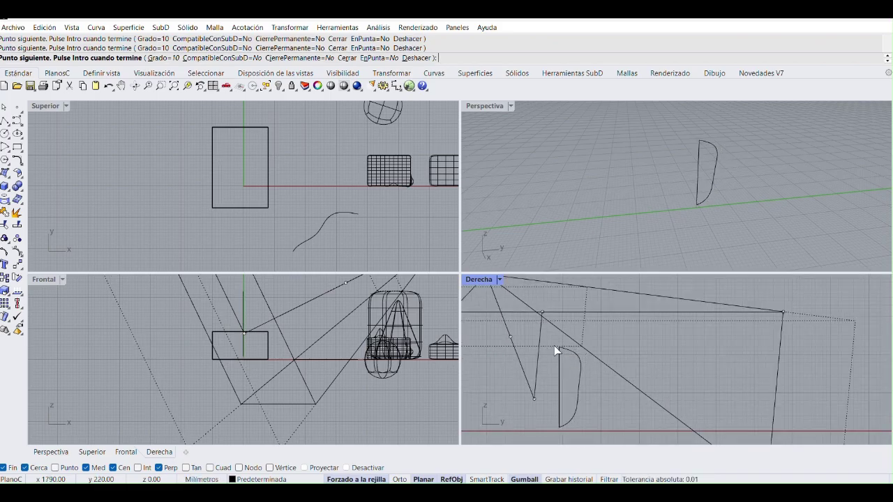
Step: Duplicate the vertical straight line about 240 mm along the Y axis, beyond the curved side of the profile
right_click_drag(610, 390, 568, 377)
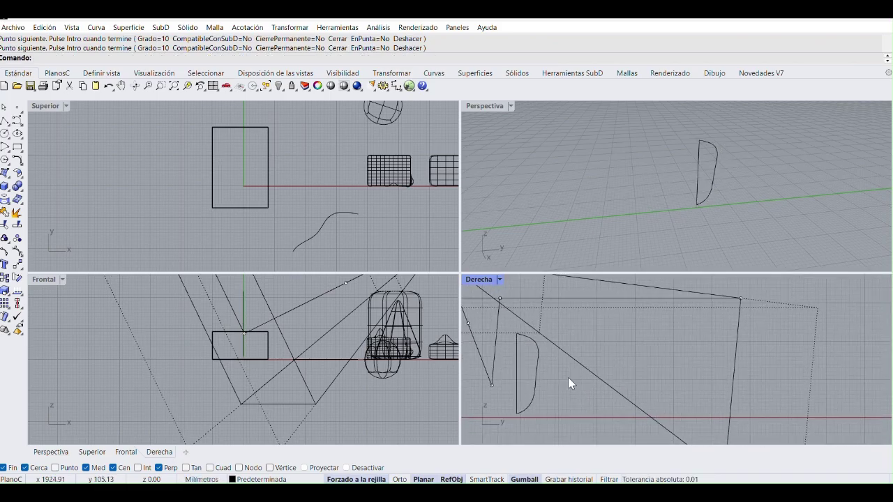
left_click(518, 374)
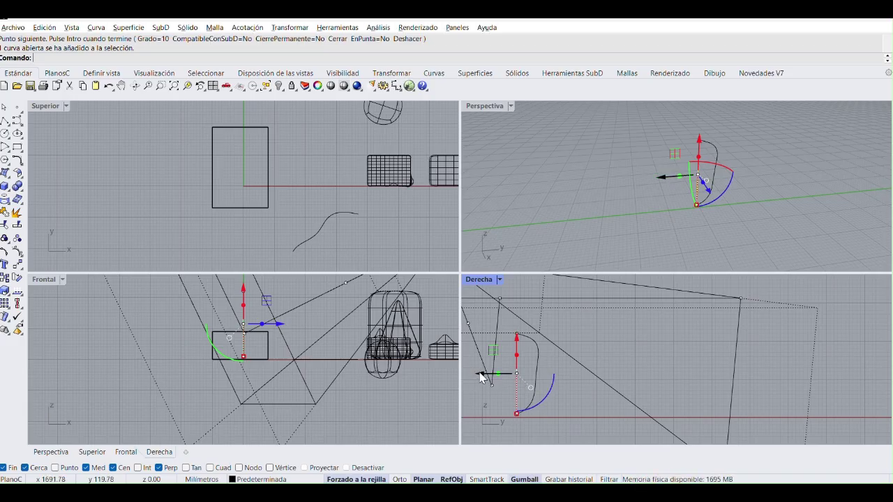
left_click_drag(479, 373, 633, 370)
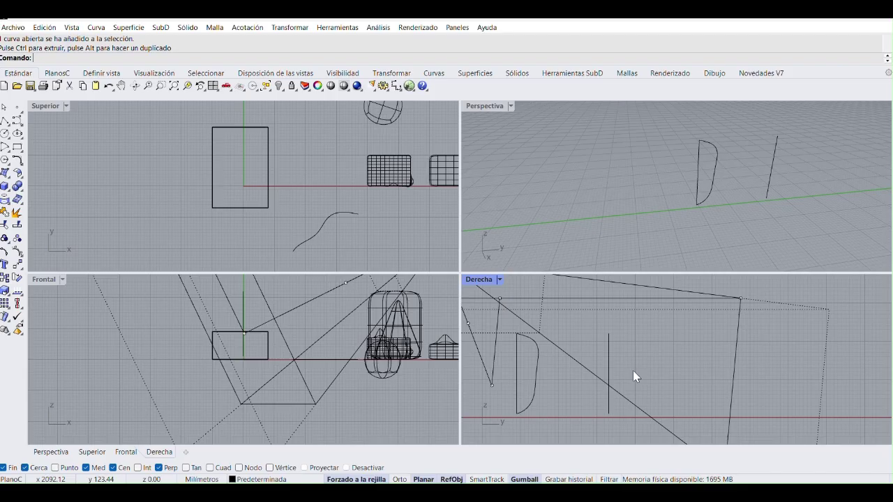
right_click_drag(632, 370, 631, 362)
Step: Draw a zigzag polyline in the right view from the lower end of the copied line to its upper end
left_click(5, 120)
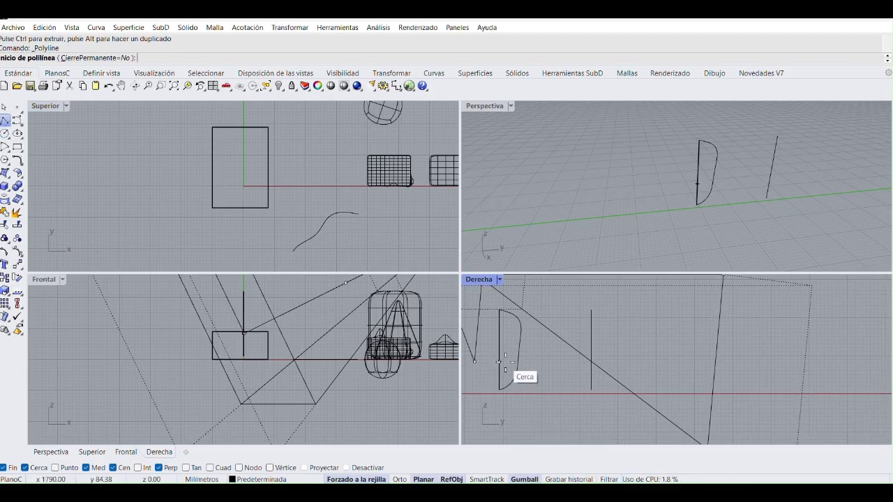
scroll(520, 377, "up", 2)
left_click(632, 395)
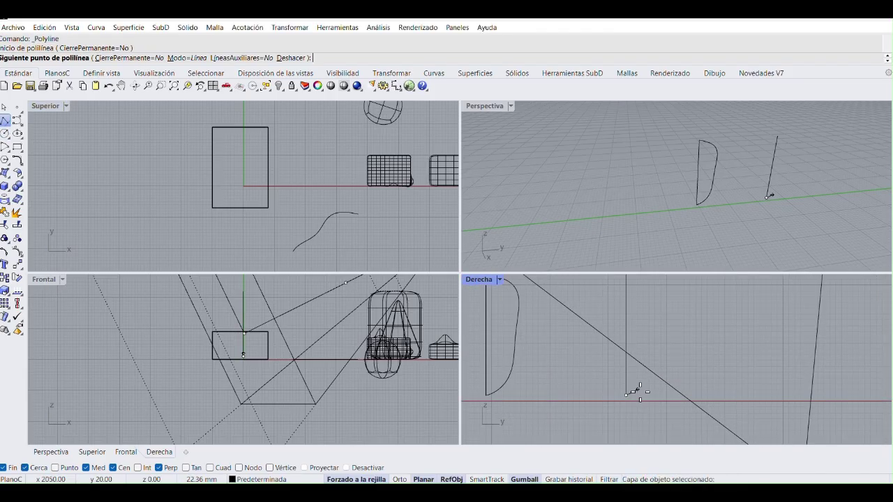
left_click(637, 389)
left_click(666, 383)
left_click(661, 339)
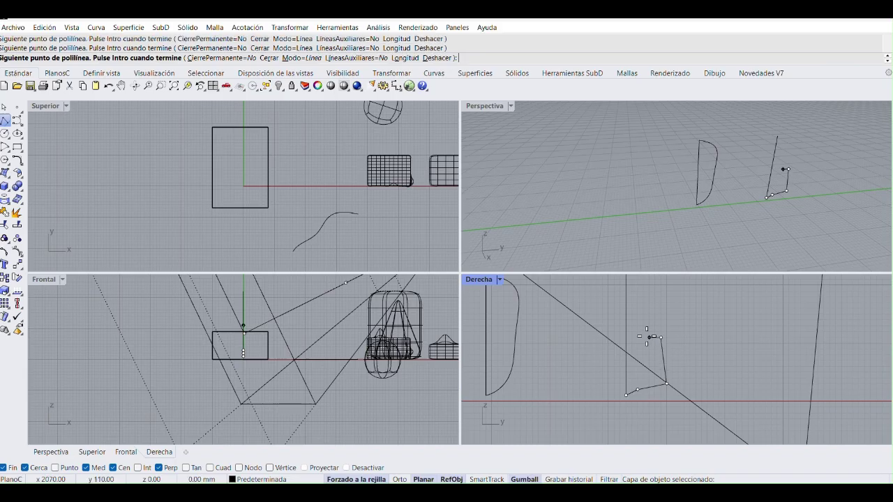
left_click(661, 319)
right_click_drag(660, 294, 642, 343)
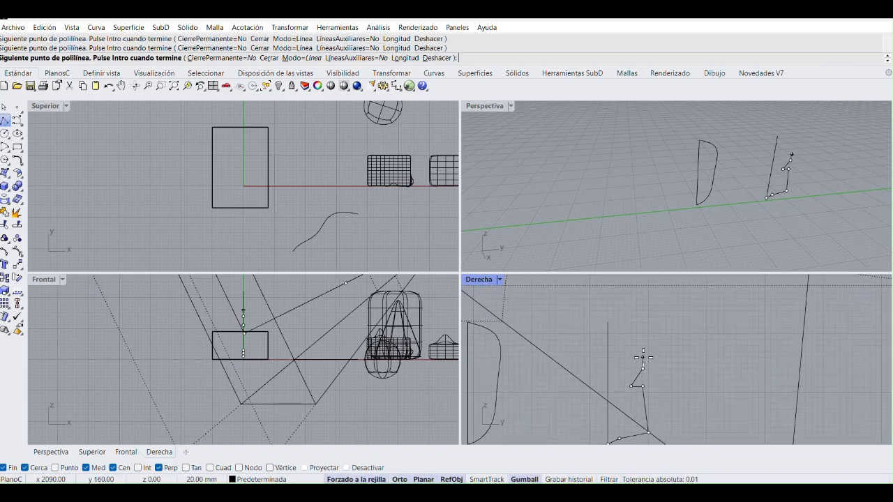
left_click(610, 322)
scroll(607, 381, "down", 3)
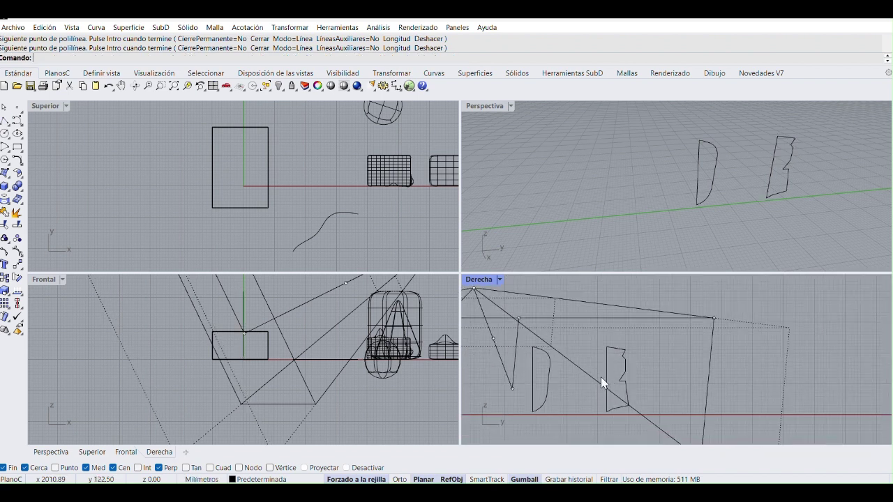
Step: Revolve the smooth curve into a full 360° SubD about its vertical line in the perspective view, with a start angle of 360
double_click(482, 106)
scroll(534, 237, "down", 2)
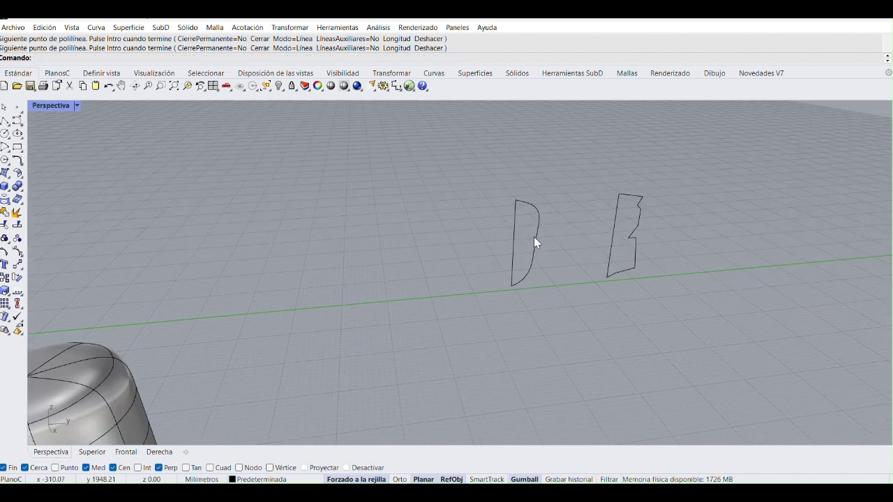
right_click_drag(534, 236, 509, 265)
left_click(573, 73)
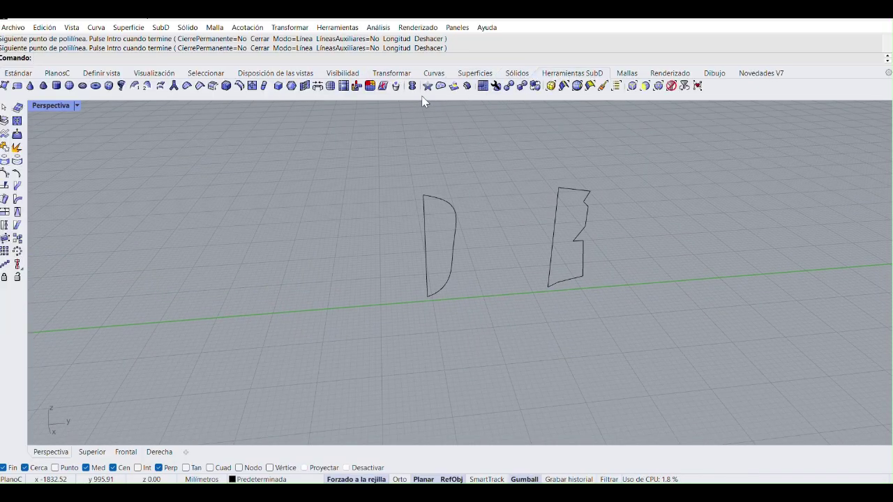
left_click(120, 85)
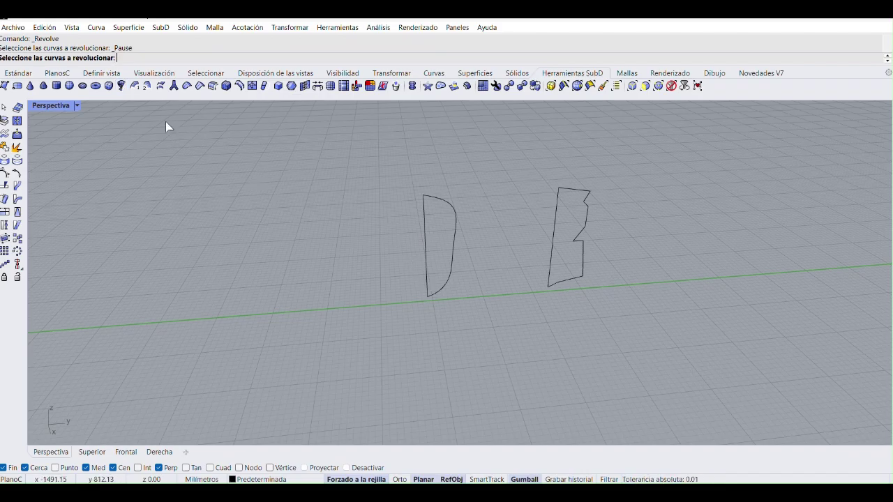
left_click(446, 286)
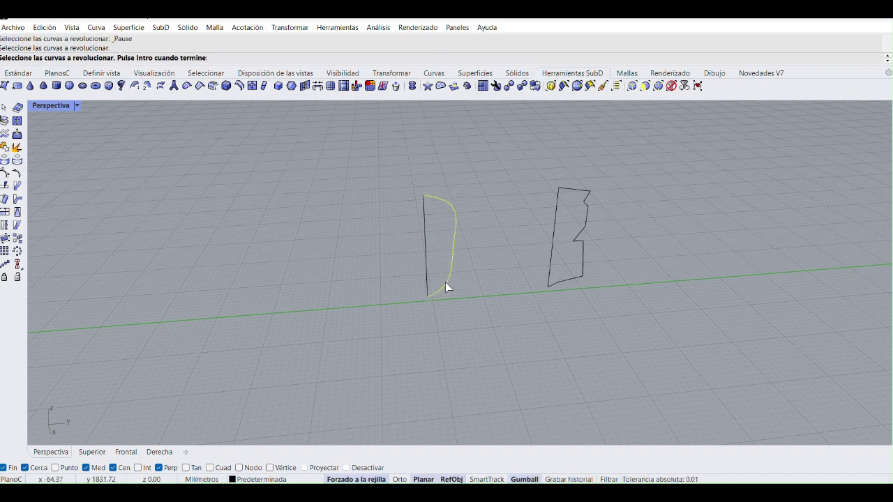
key("Return")
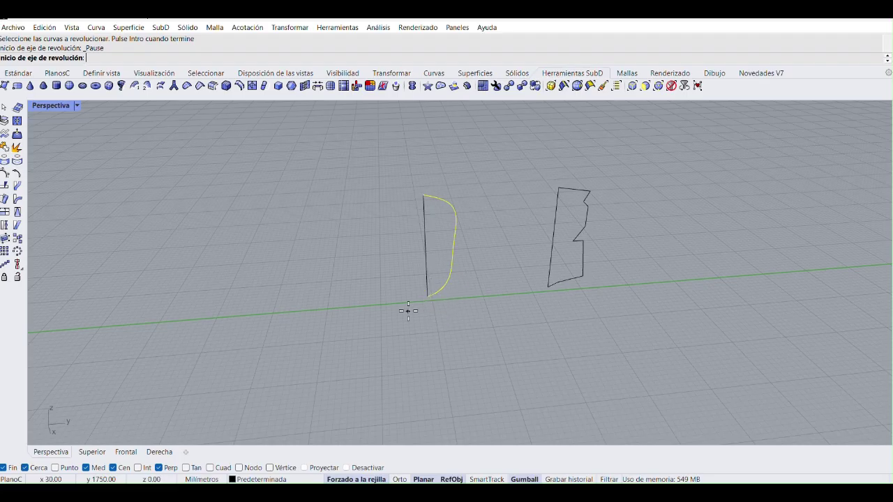
left_click(427, 296)
left_click(424, 196)
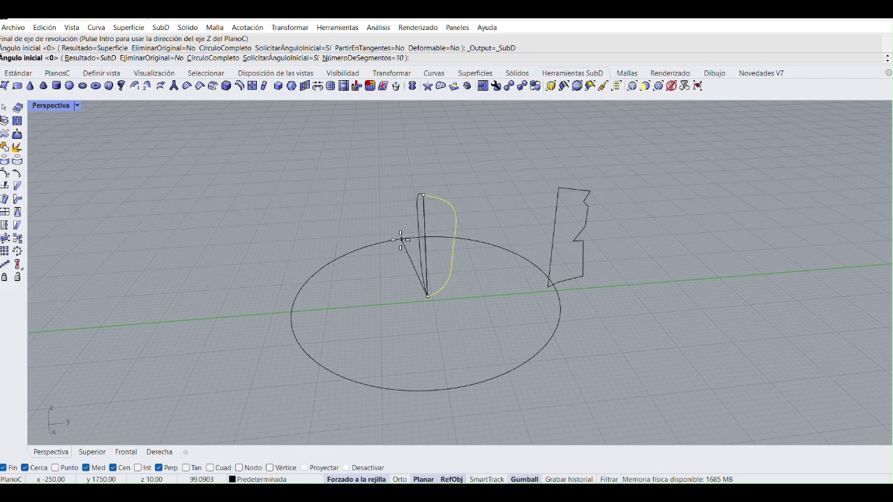
type("360")
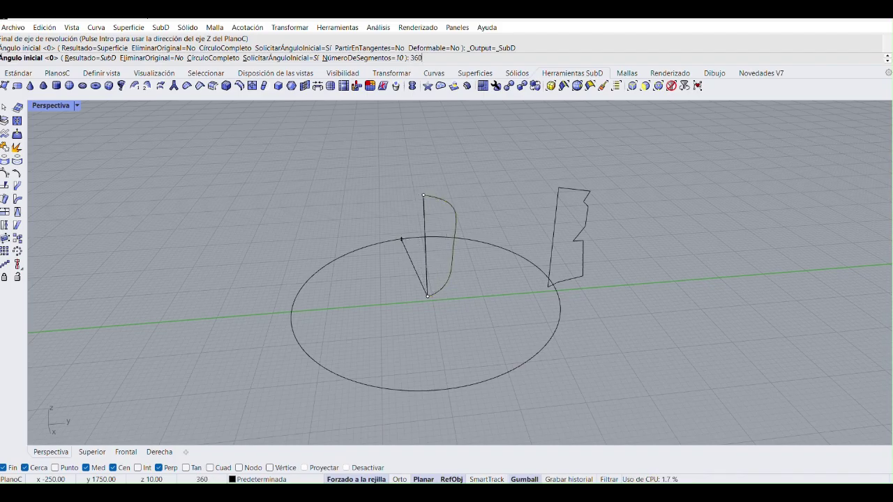
key("Return")
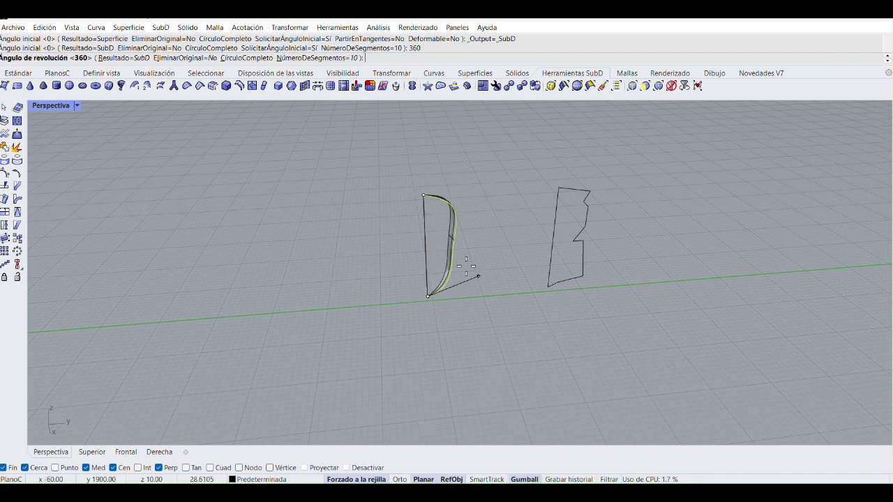
left_click(448, 294)
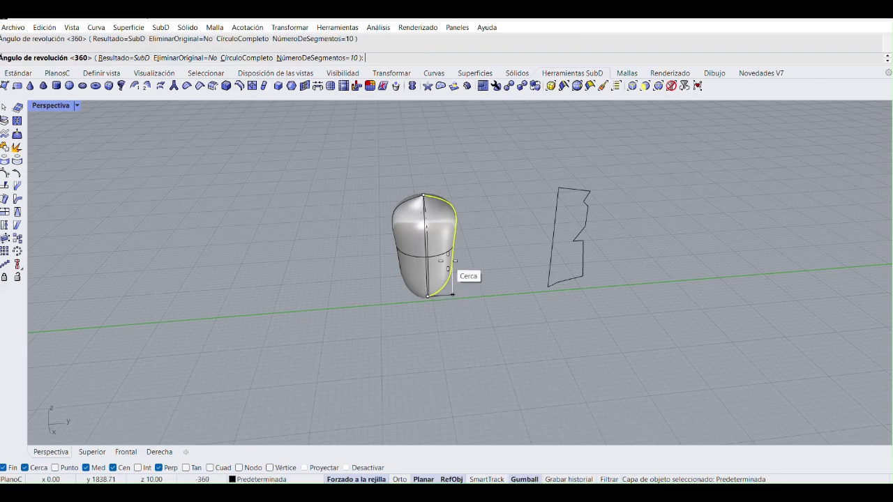
right_click_drag(454, 262, 439, 243)
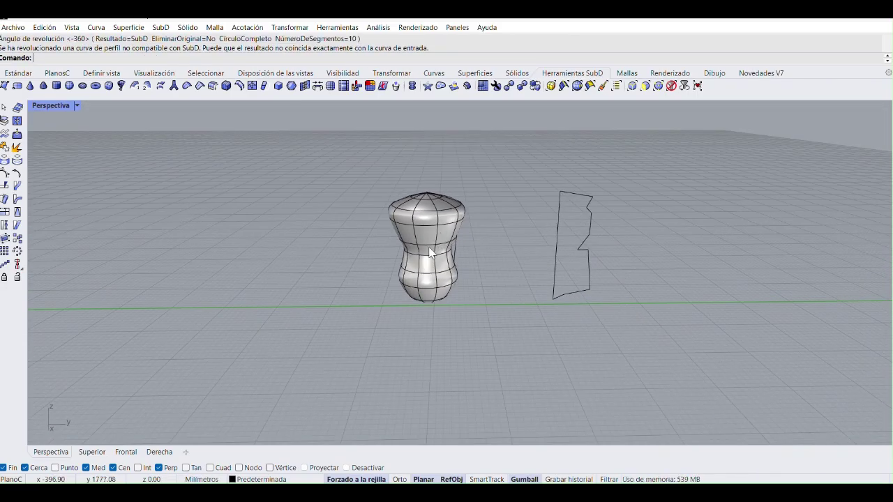
Step: Move the revolved SubD away from its profile curve to compare the shapes, and undo the move
left_click(449, 246)
left_click_drag(456, 246, 371, 251)
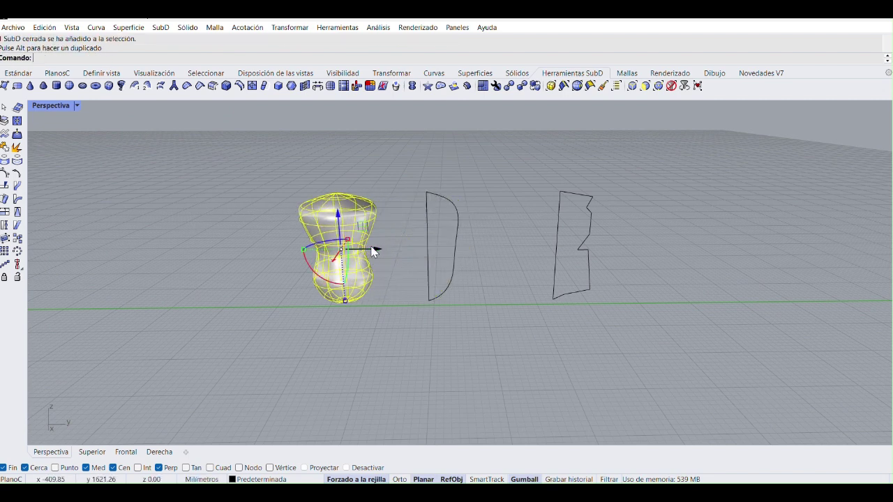
left_click(414, 328)
right_click_drag(410, 290, 410, 272)
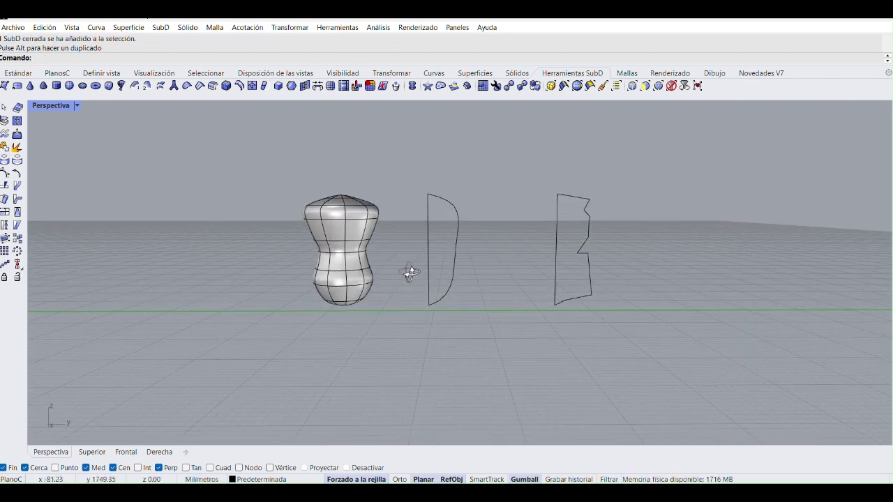
scroll(411, 272, "up", 3)
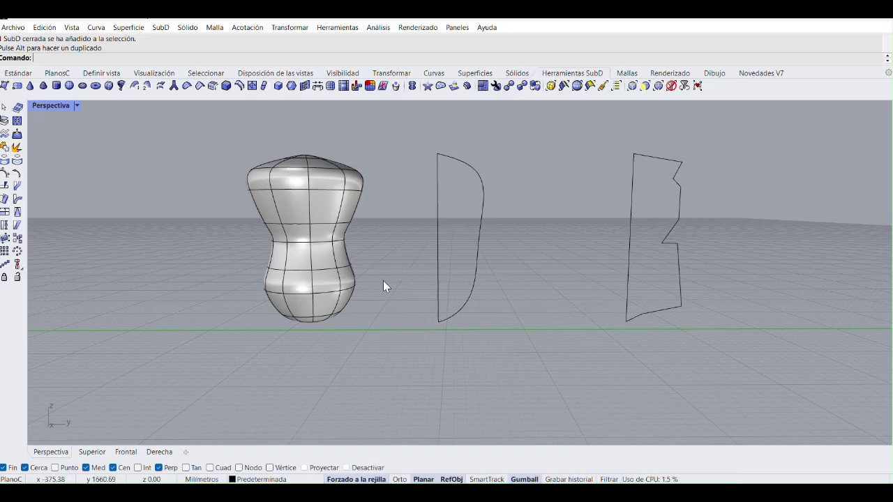
key("ctrl+z")
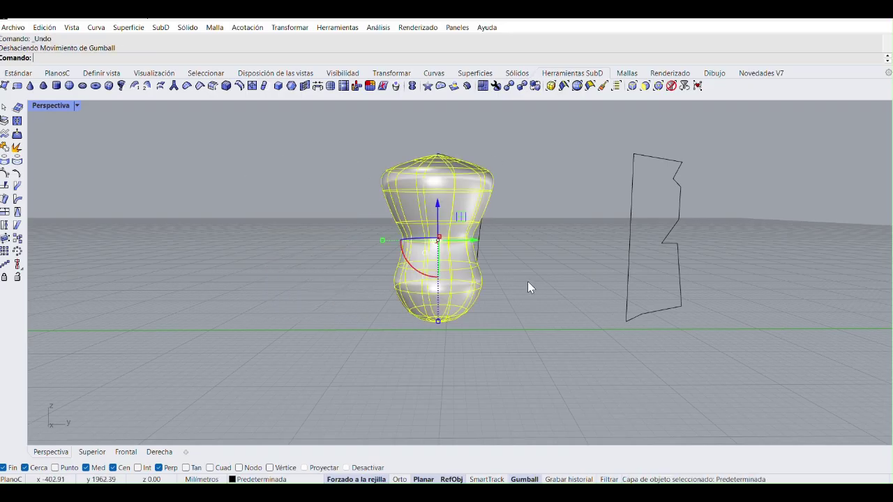
Step: Revolve the zigzag polyline into a full SubD about its vertical line, with start angle 360 and revolution angle -360
right_click_drag(528, 286, 408, 286, "shift")
left_click(501, 279)
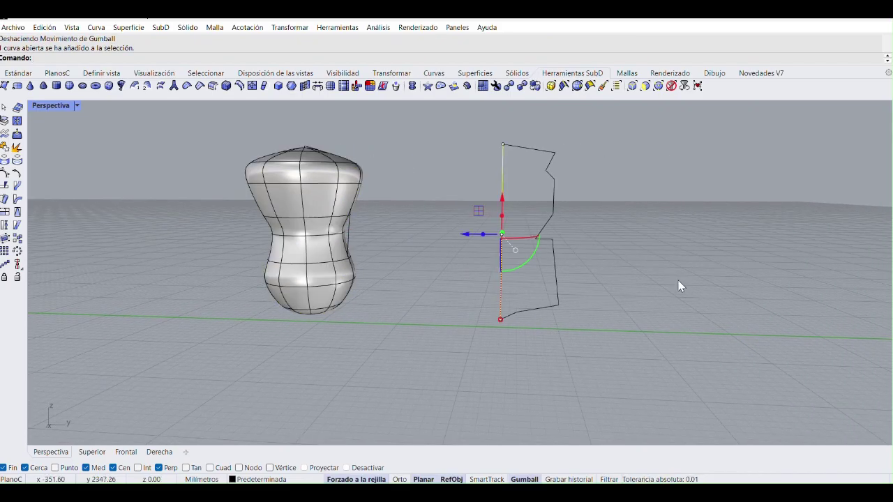
left_click(678, 285)
left_click(533, 309)
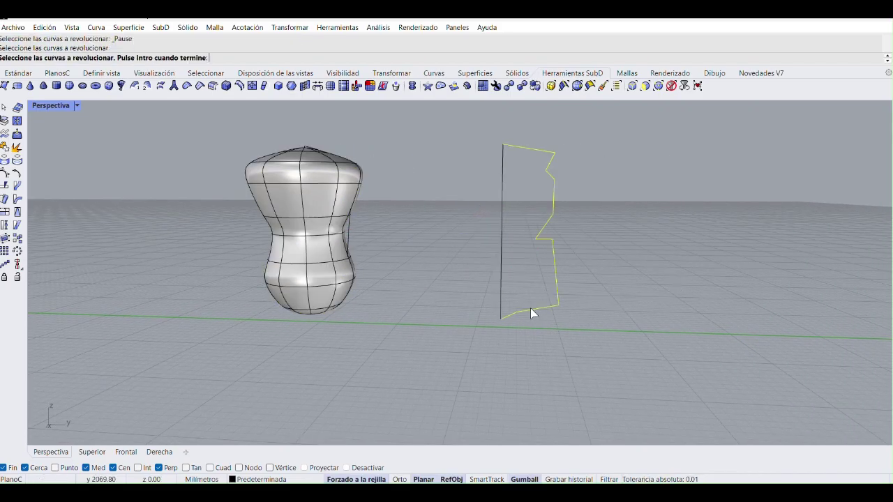
key("Return")
left_click(500, 319)
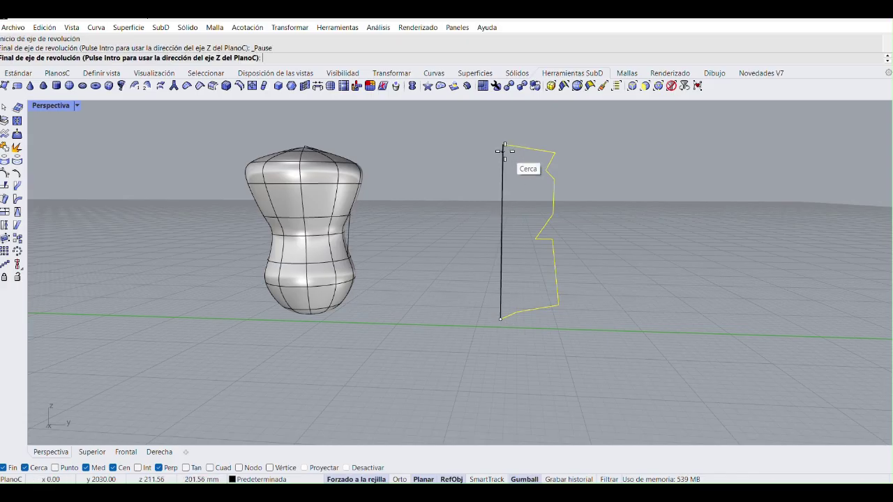
left_click(502, 145)
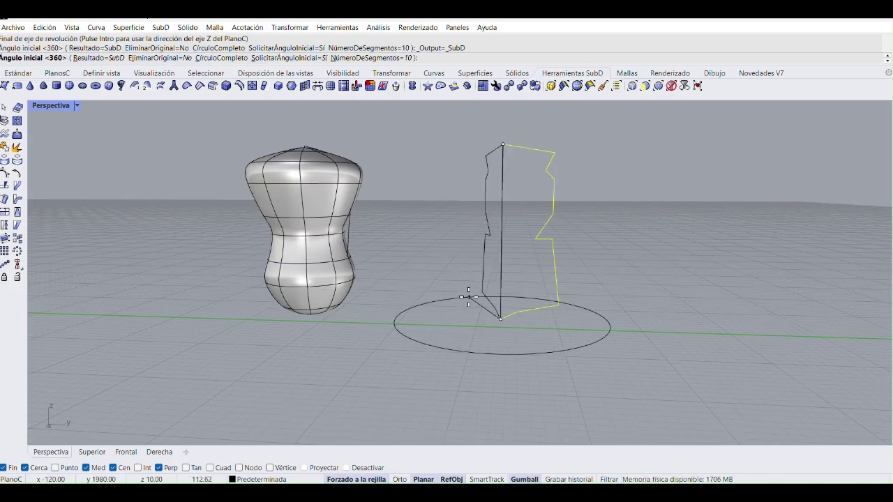
key("Return")
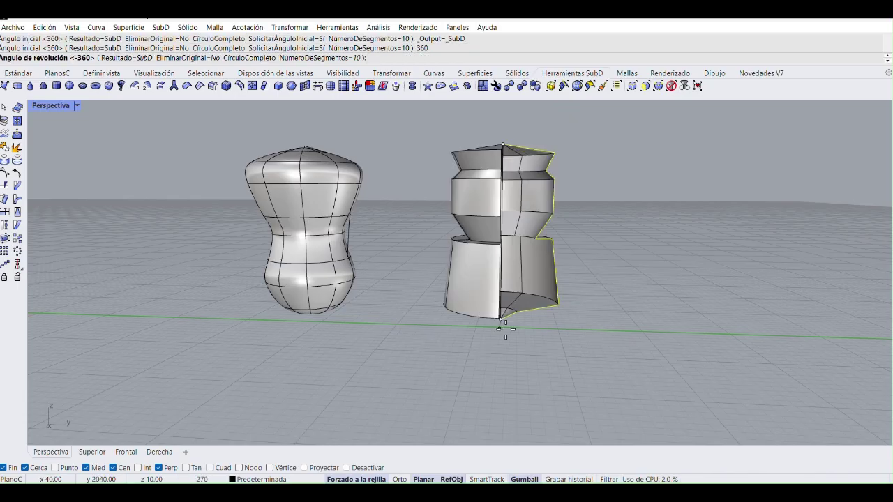
key("Return")
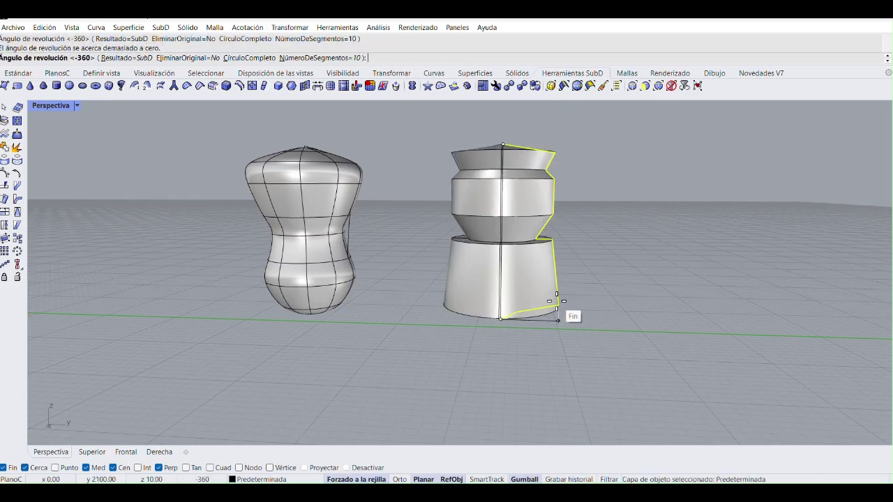
mouse_move(558, 307)
right_mouse_down()
mouse_move(522, 313)
mouse_move(567, 319)
right_mouse_up()
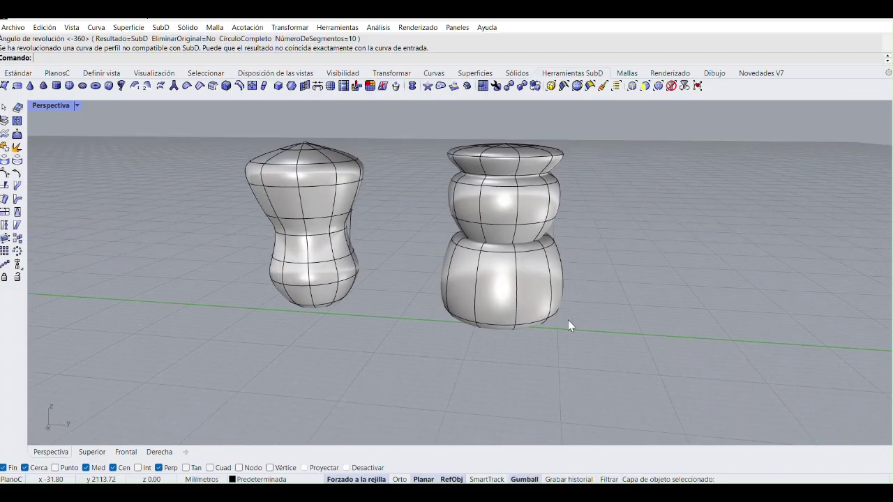
Step: Move the SubD revolved from the zigzag polyline along the Y axis, clear of its profile
left_click(508, 238)
left_click_drag(507, 239, 705, 247)
left_click(574, 303)
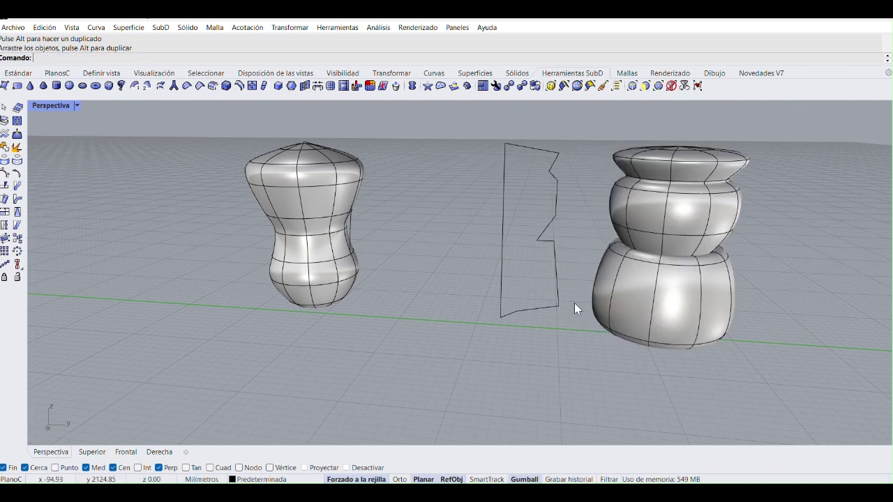
Step: Select the zigzag SubD, check it in flat and smooth display, and clear the selection
right_click_drag(574, 303, 621, 296)
left_click(621, 295)
key("Tab")
key("Tab")
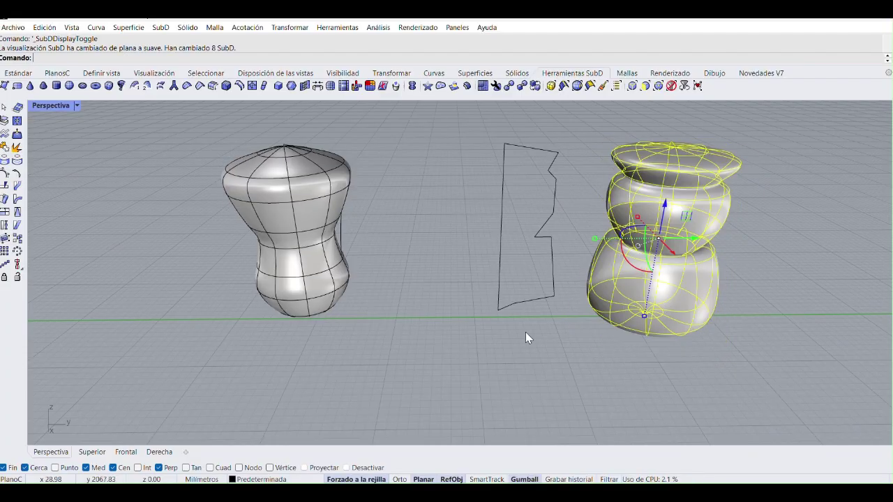
right_click_drag(568, 347, 456, 310, "shift")
scroll(498, 327, "up", 5)
left_click(500, 327)
scroll(419, 293, "down", 3)
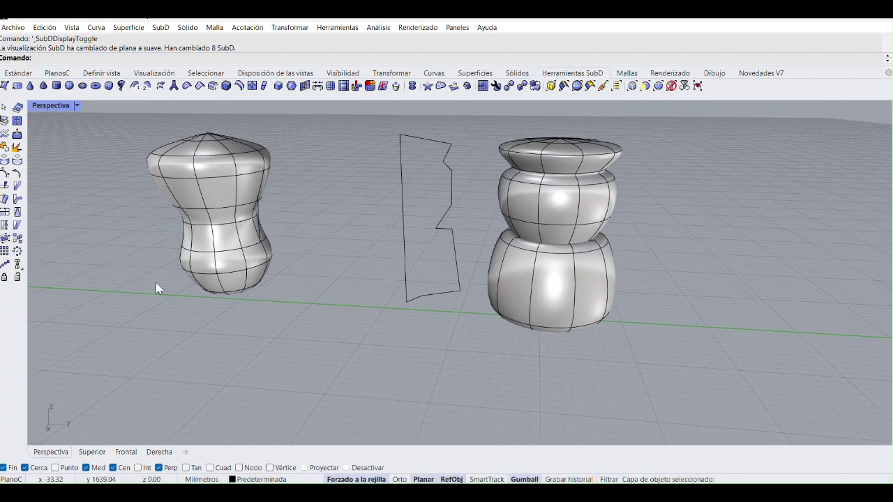
Step: Compare the two revolved SubDs by alternating between the flat and smooth SubD display
key("Tab")
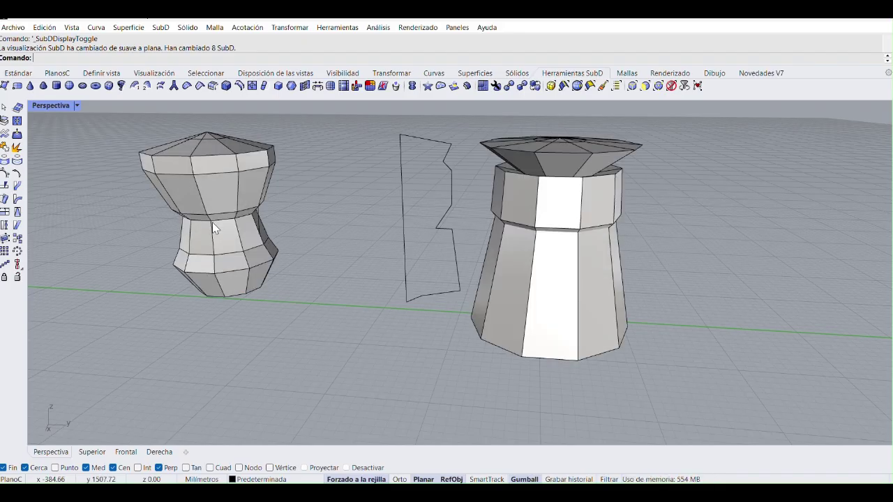
right_click_drag(514, 255, 460, 264)
scroll(476, 257, "up", 5)
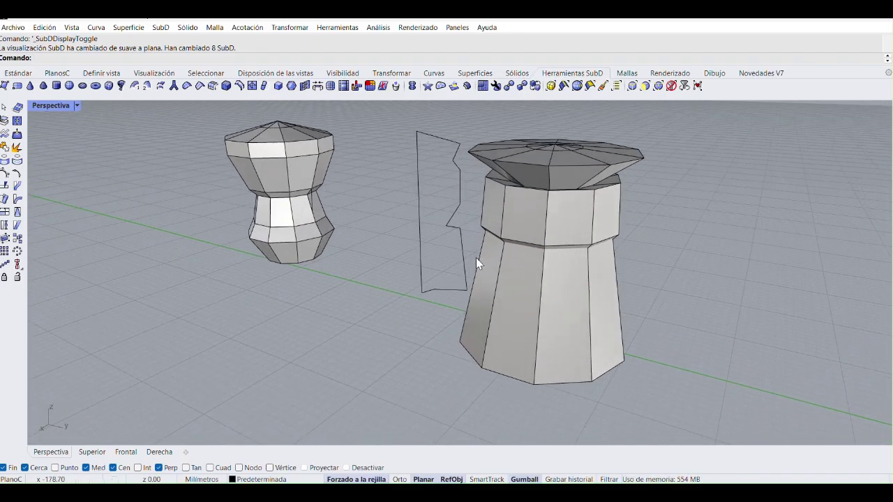
left_click(478, 299)
scroll(479, 297, "down", 3)
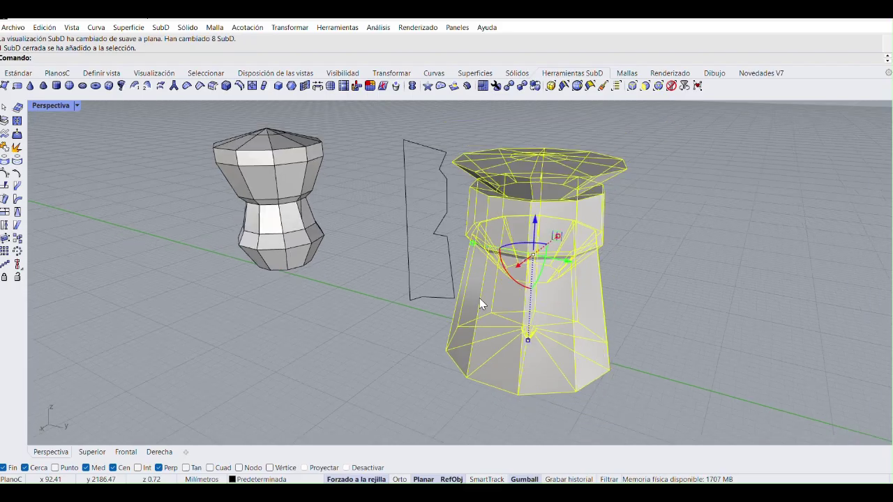
key("Tab")
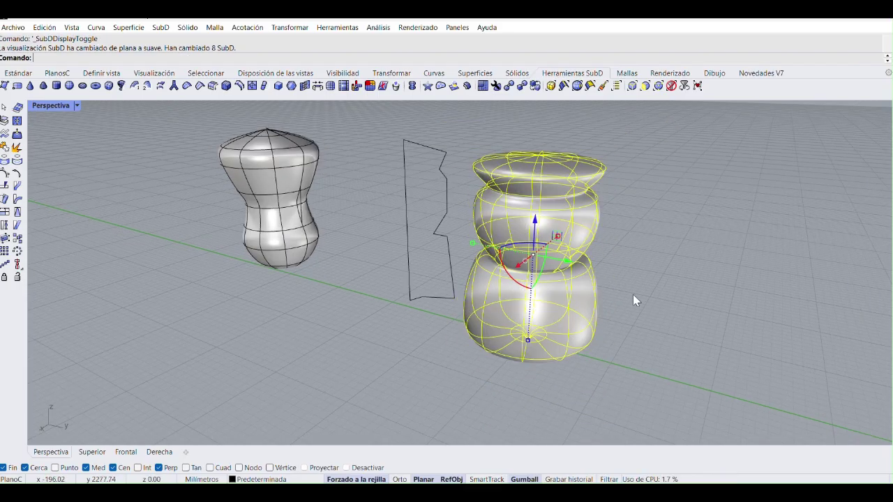
left_click(454, 350)
right_click_drag(481, 362, 502, 359)
left_click(516, 321)
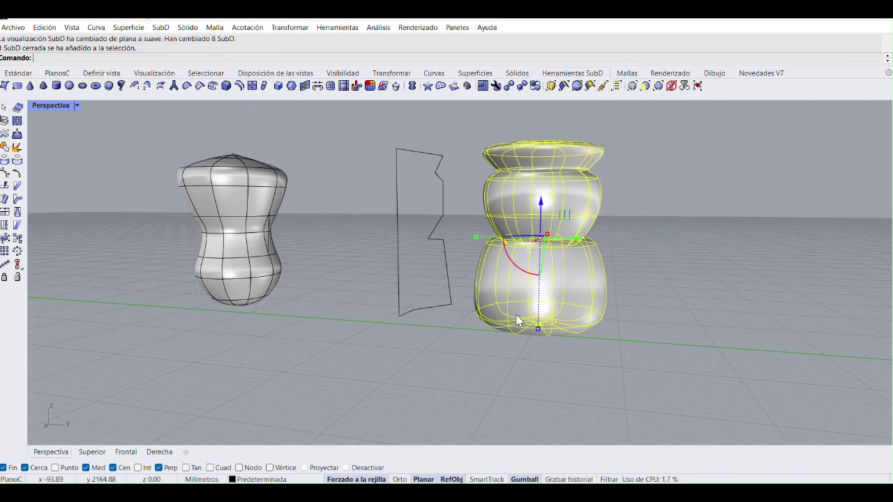
key("Tab")
key("Tab")
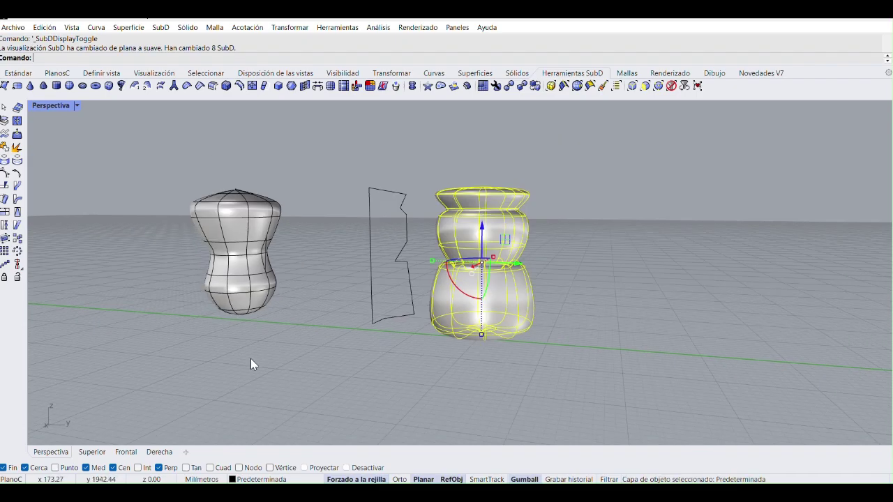
Step: Deselect the revolved SubD and examine the SubD cylinder in flat and smooth display
scroll(250, 358, "down", 5)
right_click_drag(217, 352, 461, 349, "shift")
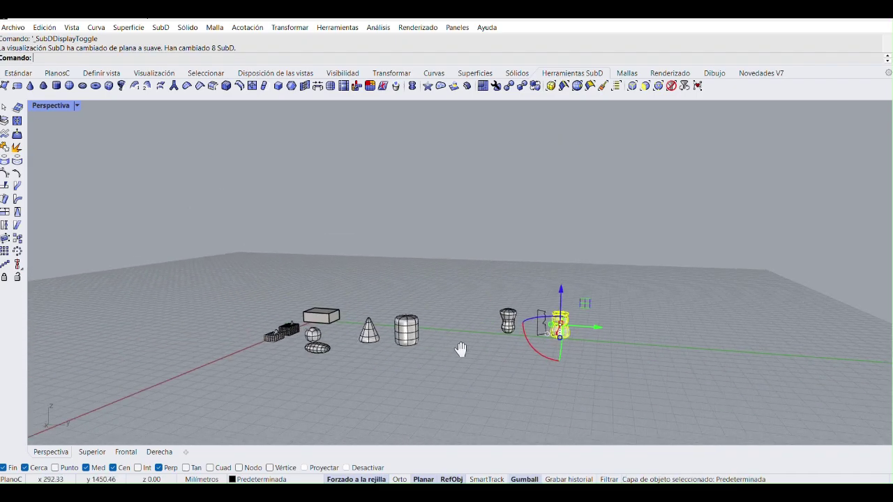
left_click(365, 358)
key("Tab")
scroll(391, 347, "up", 5)
scroll(504, 327, "up", 4)
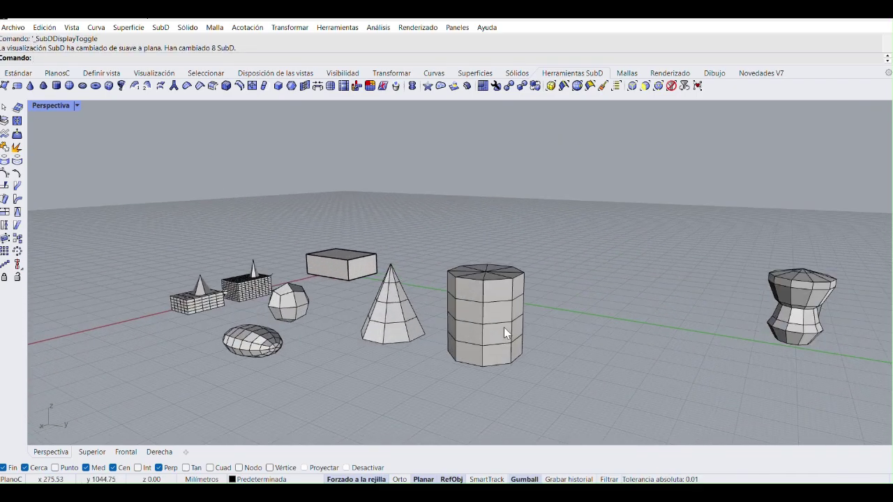
key("Tab")
right_click_drag(493, 291, 524, 294)
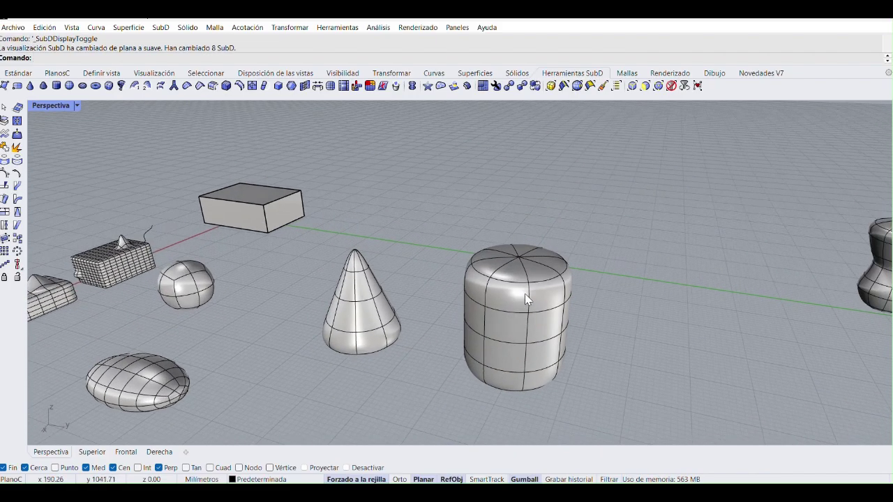
key("Tab")
key("Tab")
Step: Examine the SubD cone in flat and smooth display
right_click_drag(393, 334, 481, 315, "shift")
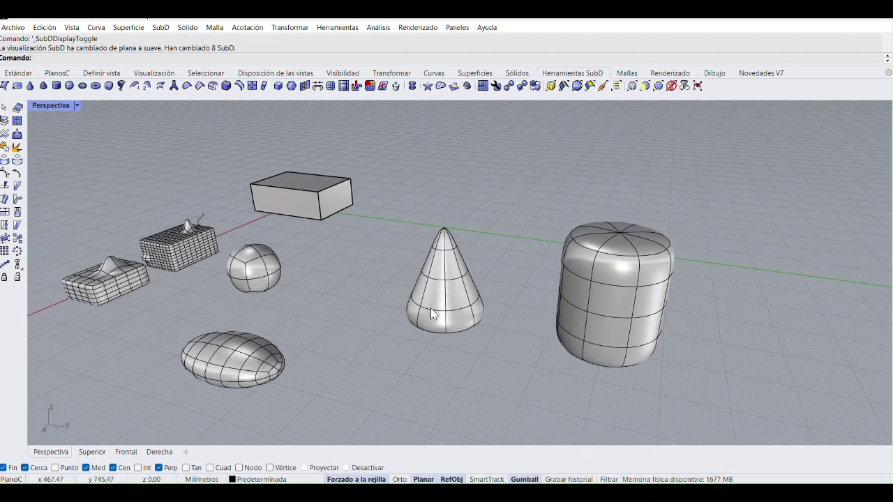
key("Tab")
key("Tab")
Step: In flat SubD display, select the tip vertex of the nearest box's spike using the vertex selection filter
scroll(234, 300, "up", 8)
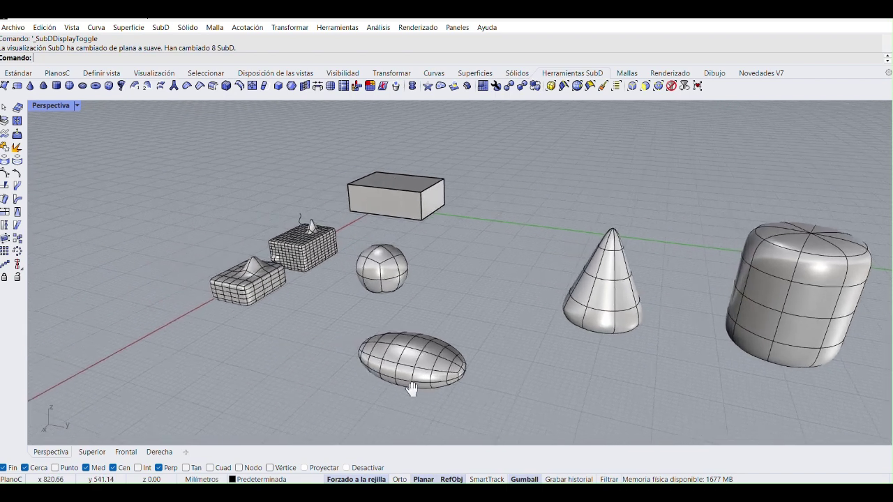
key("Tab")
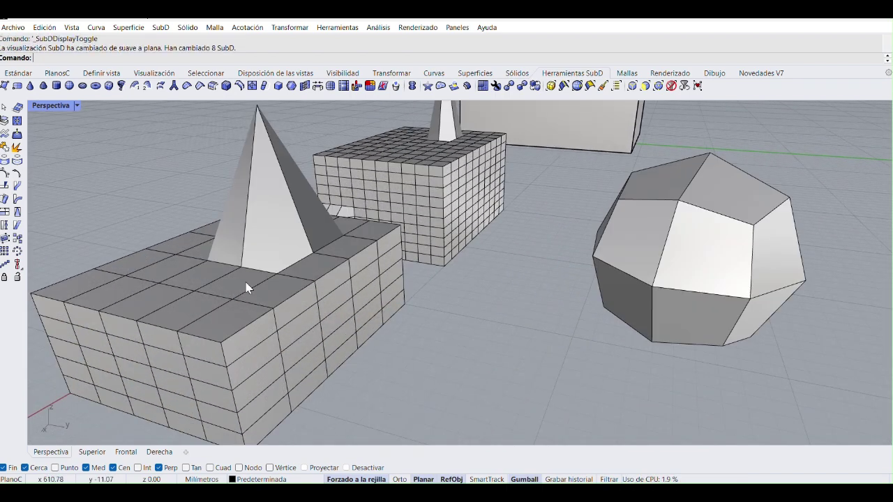
left_click(263, 248)
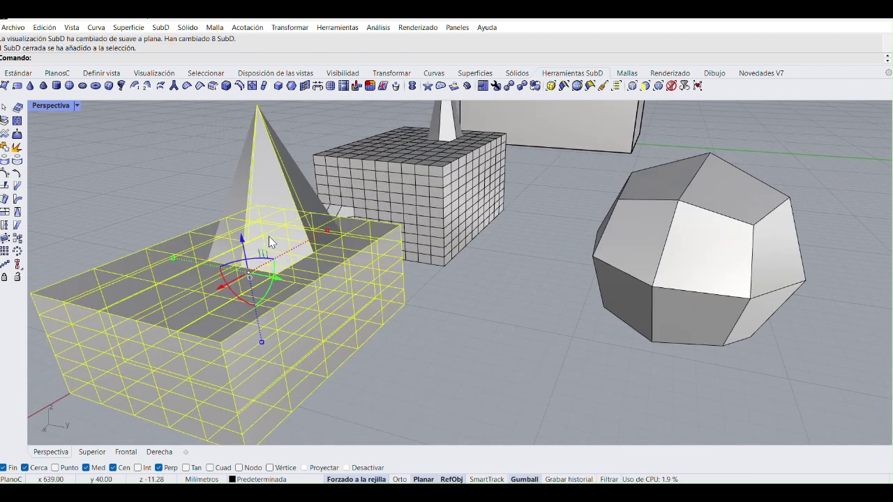
left_click(659, 86)
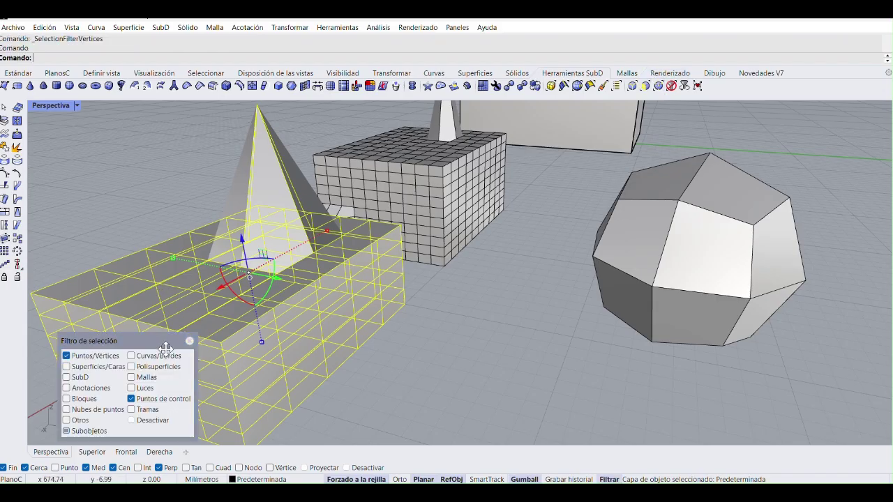
left_click(258, 109)
Step: Try moving the spike's tip vertex along an object-aligned Gumball axis, and undo the move
right_click_drag(258, 110, 378, 249, "shift")
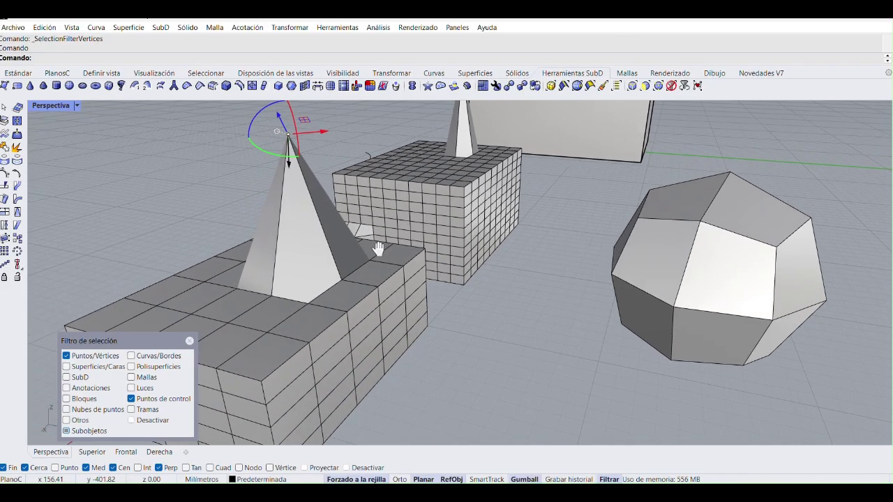
scroll(289, 138, "up", 5)
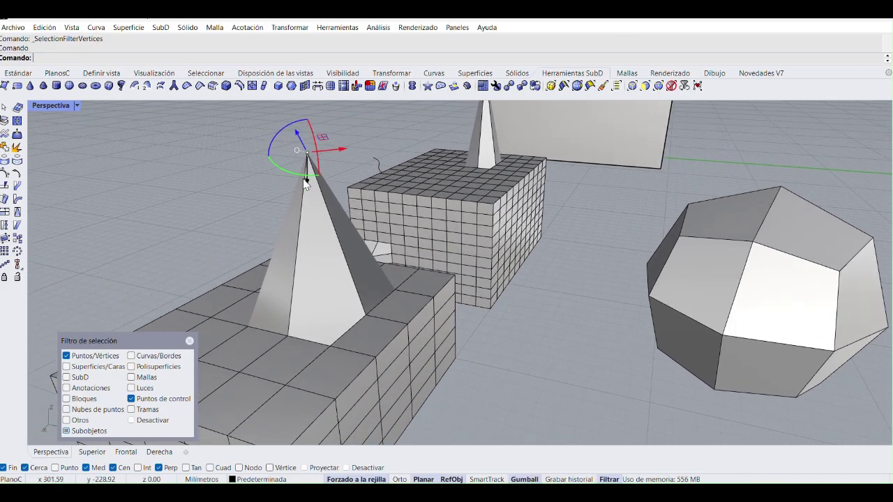
right_click_drag(347, 202, 291, 175, "shift")
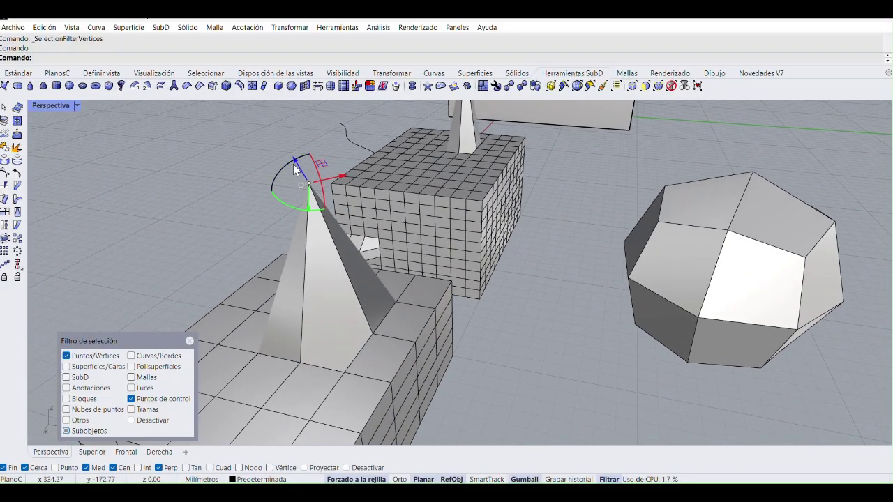
right_click_drag(309, 264, 493, 323)
scroll(492, 314, "up", 6)
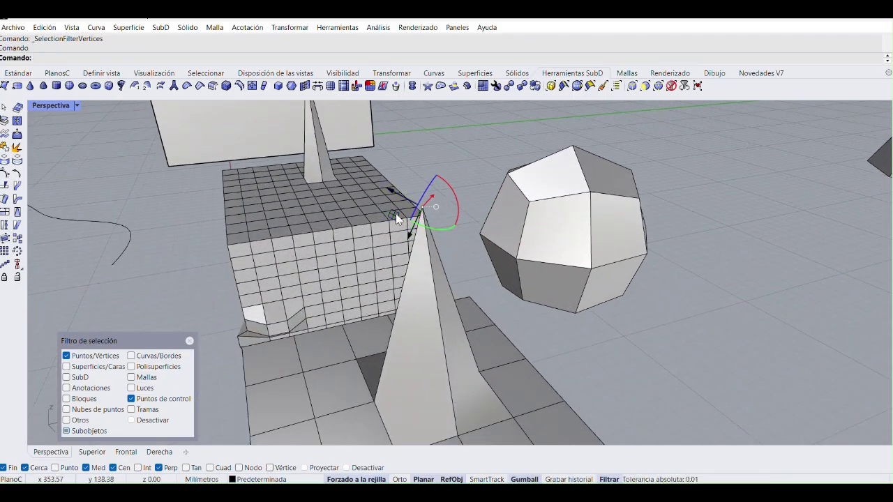
left_click_drag(392, 188, 361, 177)
key("ctrl+z")
left_click(420, 212)
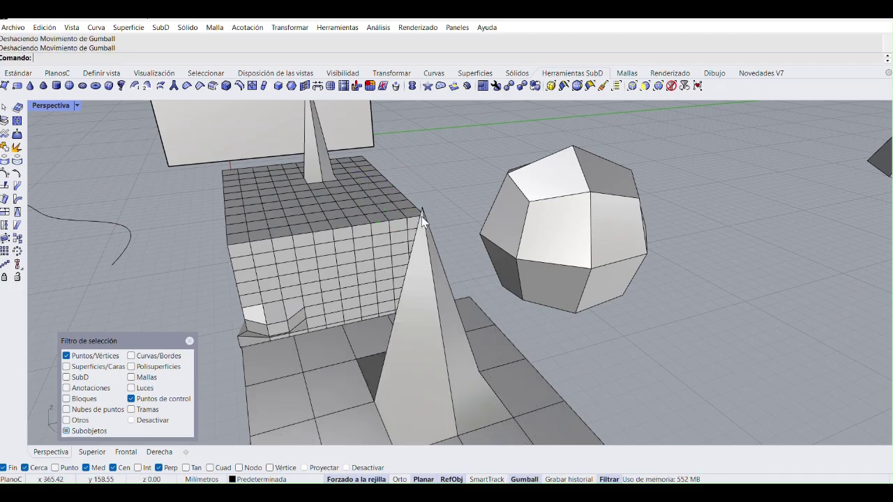
scroll(421, 215, "up", 2)
scroll(423, 223, "up", 2)
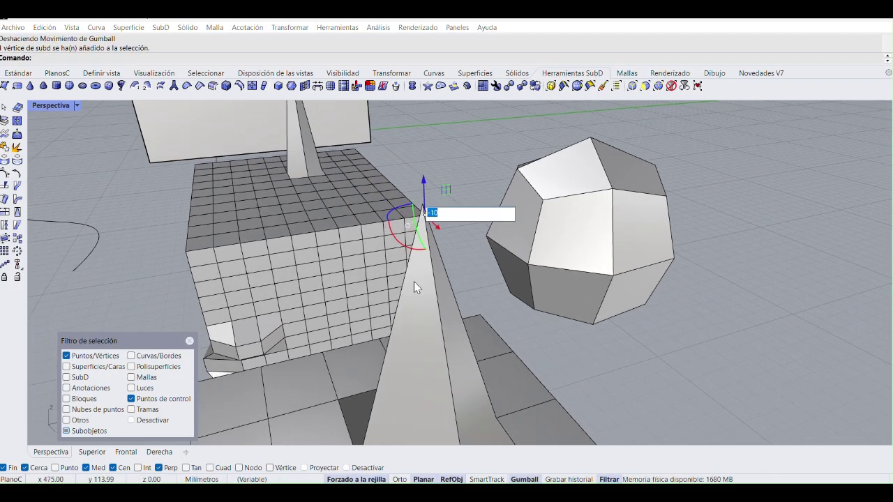
key("Escape")
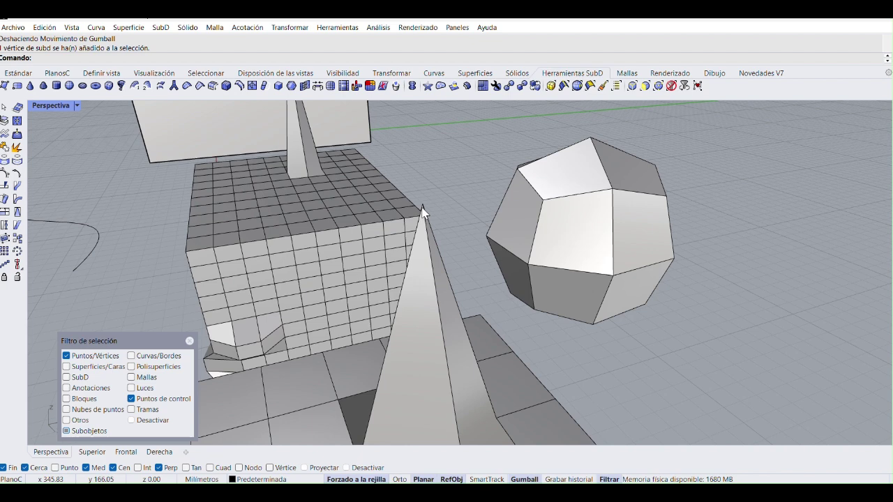
Step: Reselect the spike's tip vertex and align the Gumball to the construction plane
left_click(421, 209)
scroll(422, 209, "up", 3)
scroll(423, 211, "up", 1)
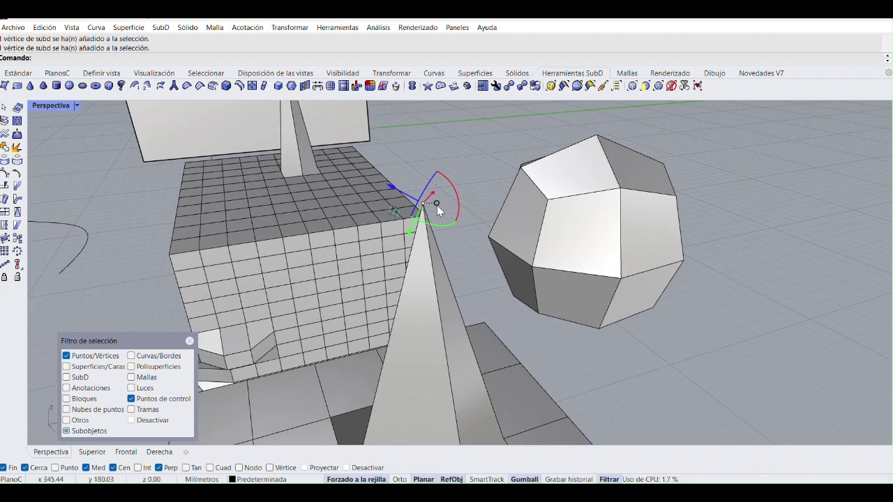
left_click(436, 204)
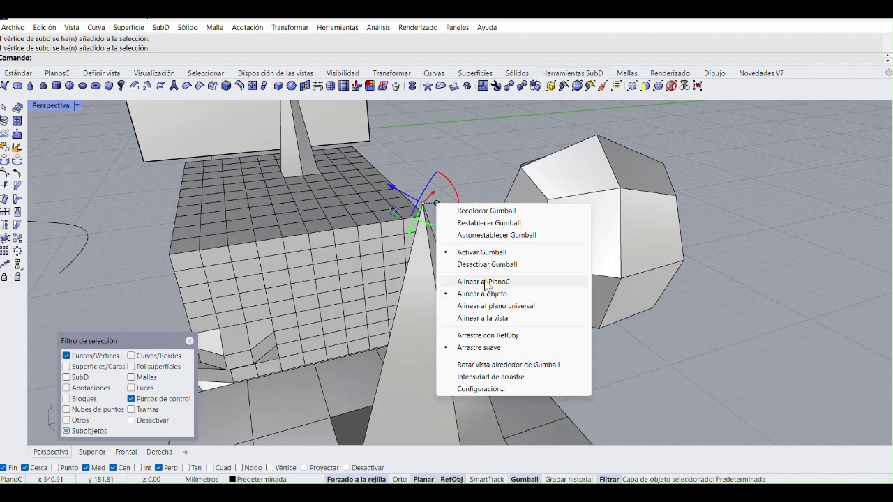
left_click(513, 285)
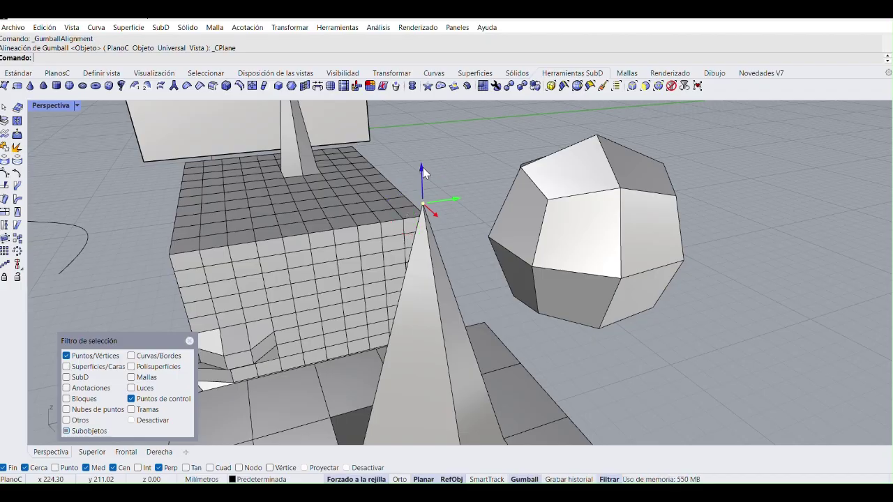
Step: Move the spike's tip vertex along the construction plane's Z axis
left_click_drag(423, 168, 522, 333)
scroll(527, 338, "down", 3)
right_click_drag(529, 341, 429, 319)
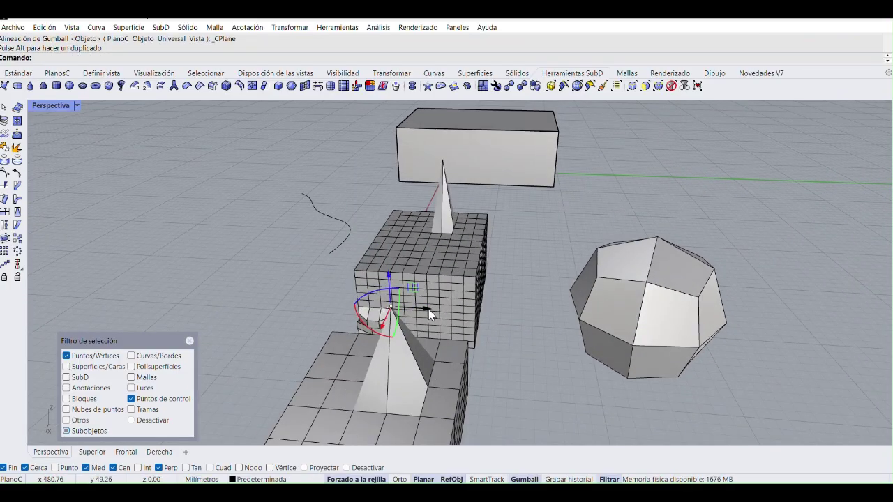
Step: Move the spike's tip vertex sideways along the construction plane's Y axis and deselect it
left_click_drag(428, 309, 463, 314)
left_click(540, 404)
scroll(539, 388, "down", 4)
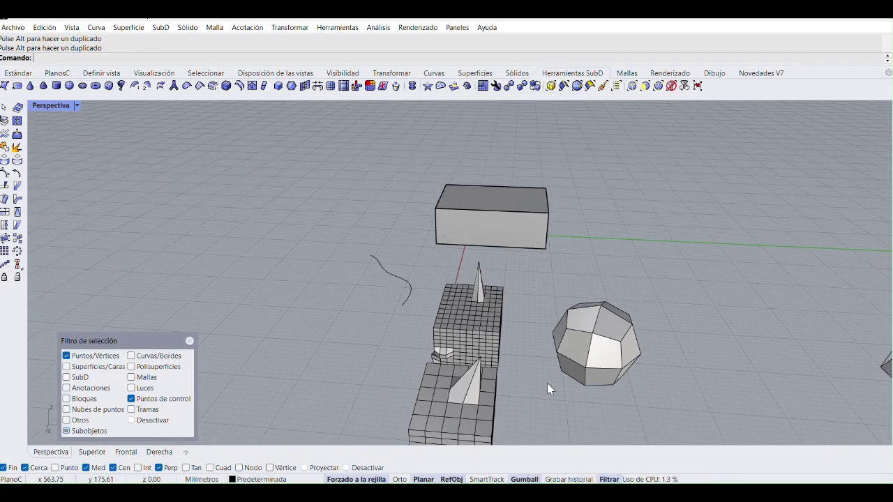
Step: Select a lower vertex of the faceted SubD sphere and examine how its Gumball is oriented
right_click_drag(547, 383, 439, 339)
scroll(472, 305, "up", 5)
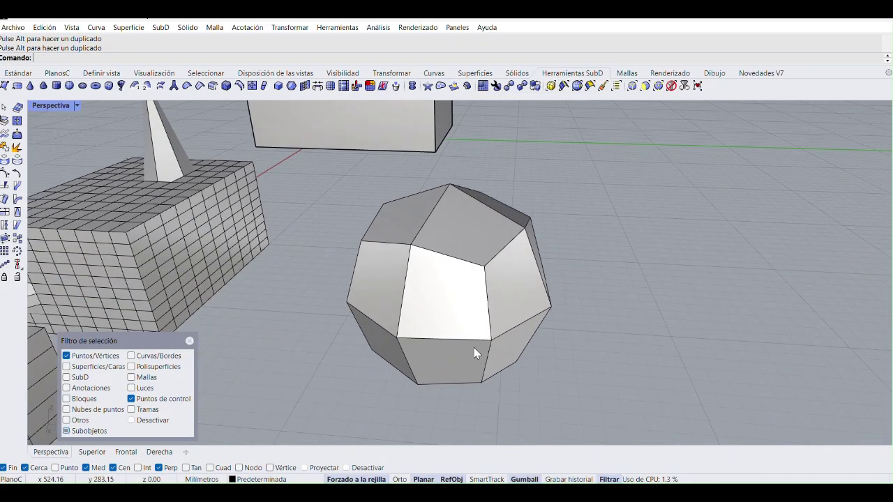
right_click_drag(456, 308, 474, 327)
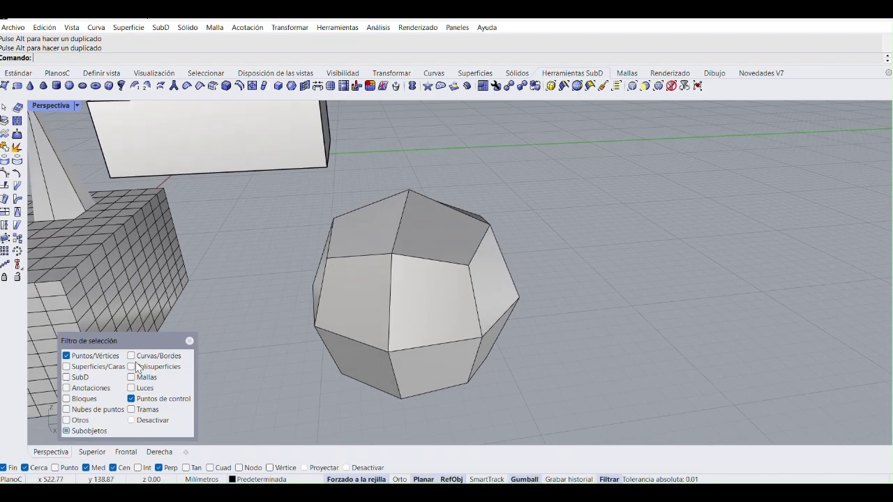
left_click(481, 339)
scroll(481, 339, "up", 5)
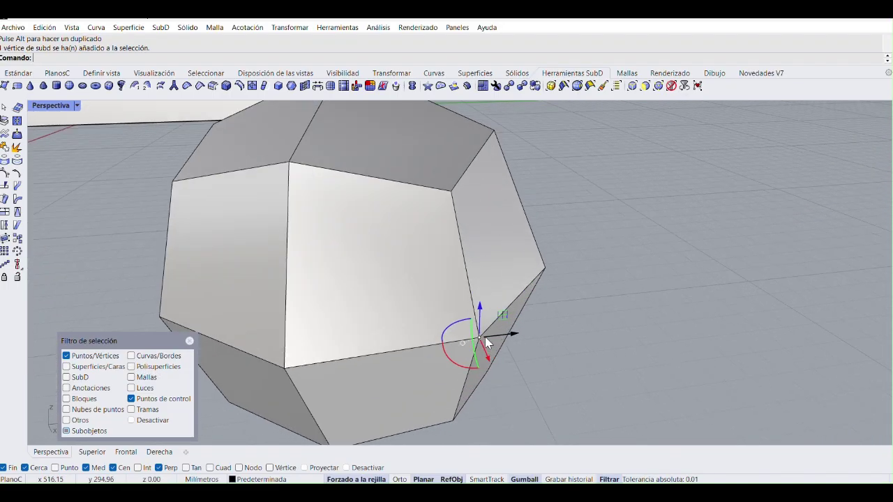
scroll(483, 341, "down", 4)
scroll(486, 342, "down", 4)
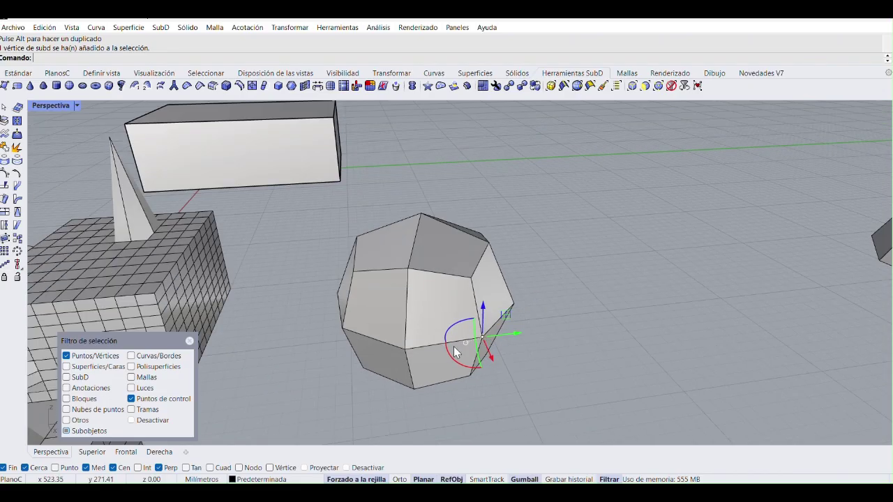
Step: Try moving an upper vertex of the faceted sphere along the construction plane's Z axis, and undo the move
left_click(410, 270)
scroll(409, 269, "up", 6)
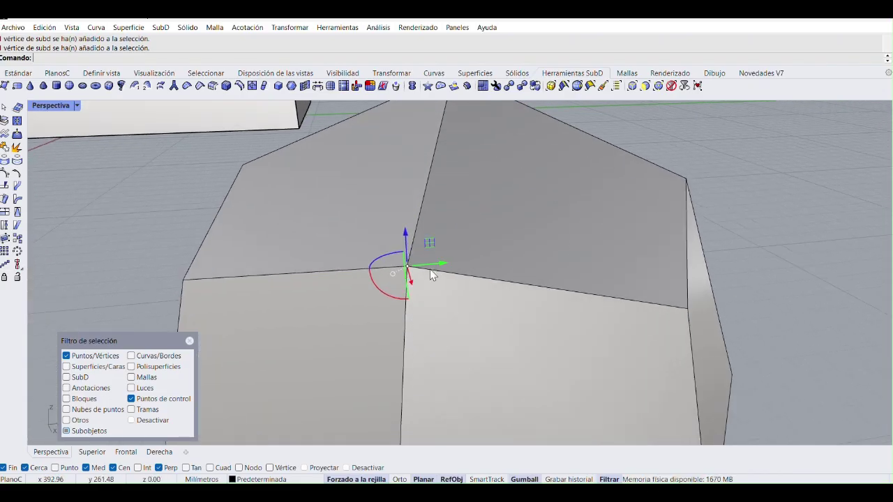
scroll(498, 296, "down", 4)
scroll(458, 285, "up", 5)
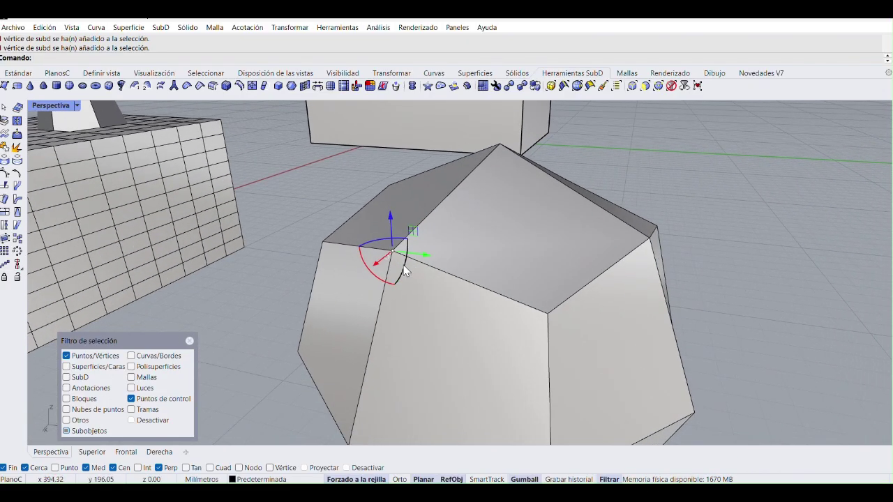
scroll(394, 220, "up", 2)
scroll(390, 237, "down", 5)
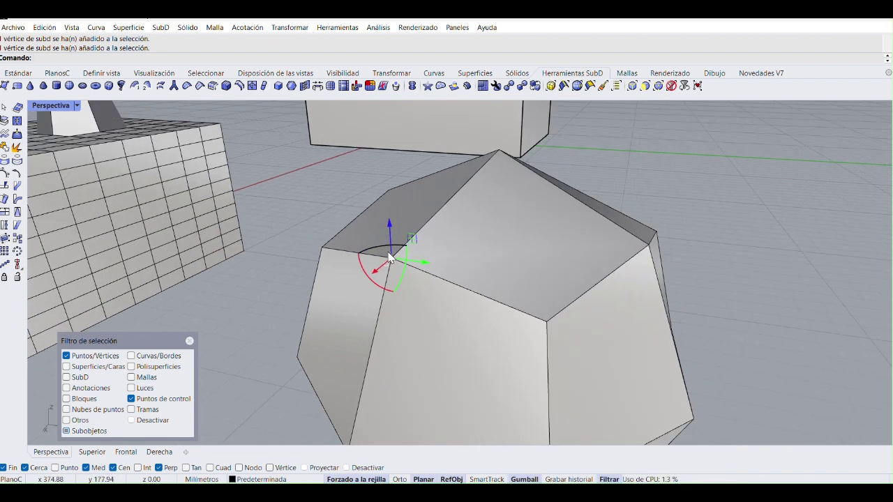
scroll(363, 216, "down", 2)
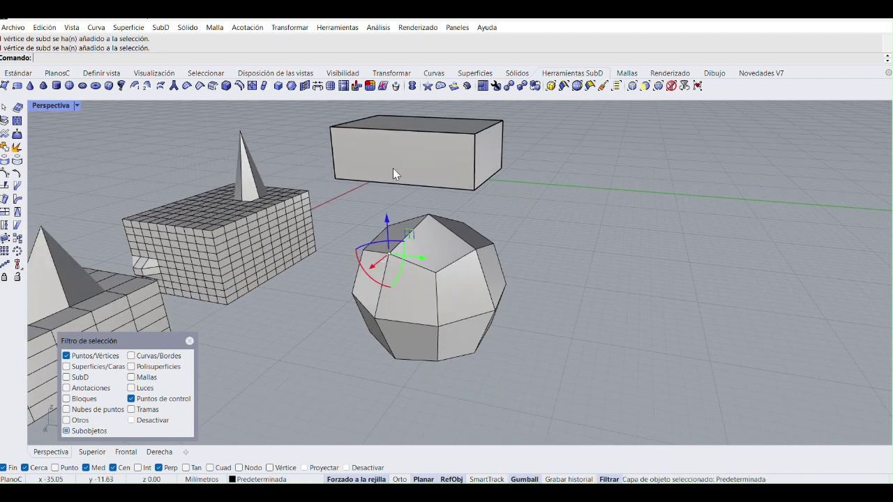
scroll(370, 253, "up", 3)
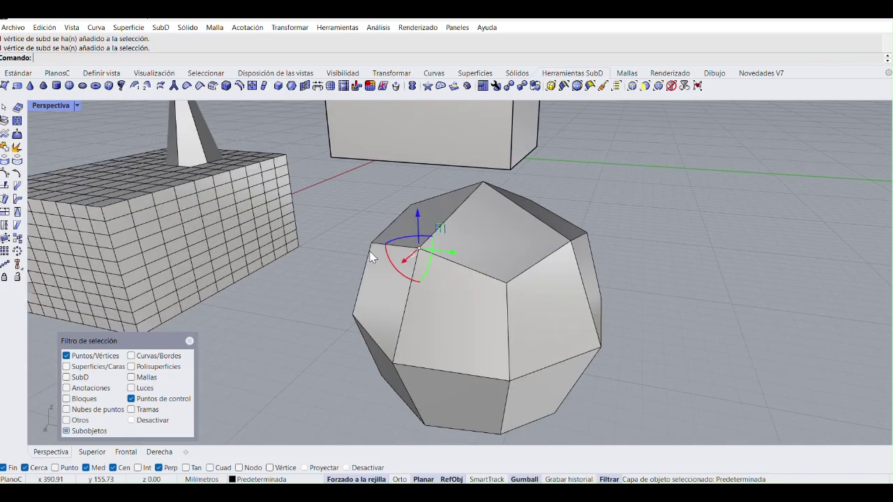
left_click_drag(417, 223, 418, 204)
key("ctrl+z")
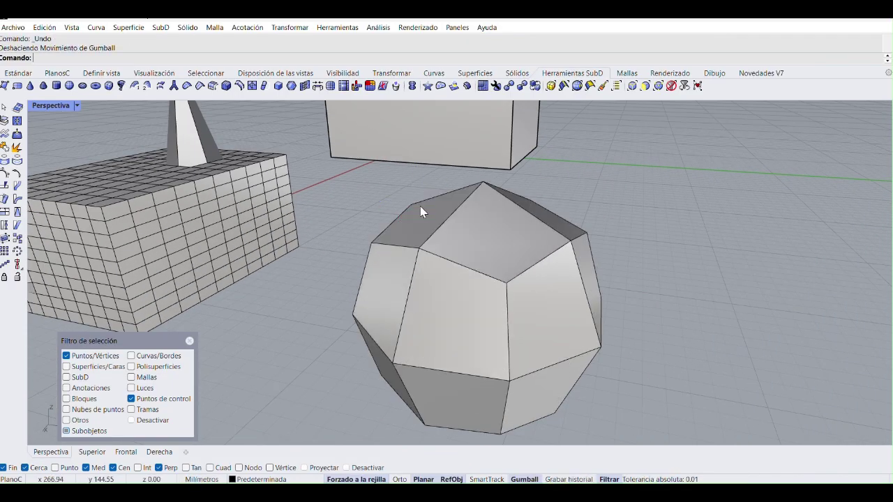
left_click(417, 253)
left_click(411, 255)
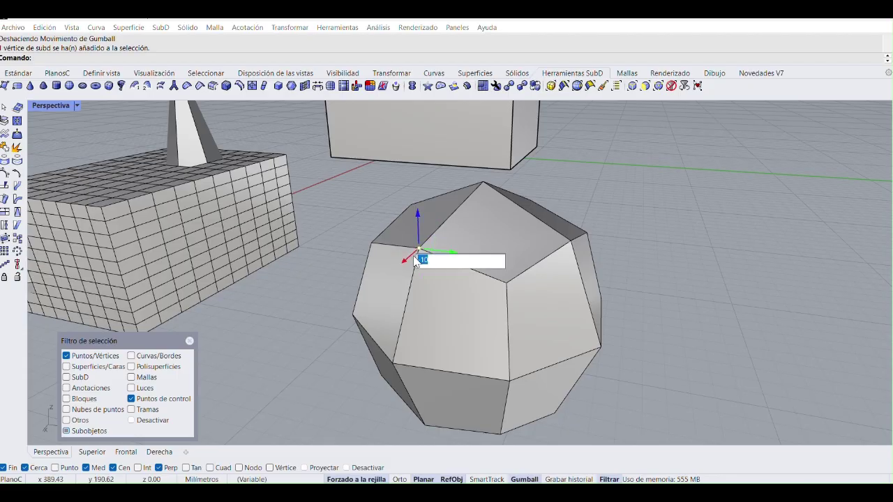
key("Escape")
key("Escape")
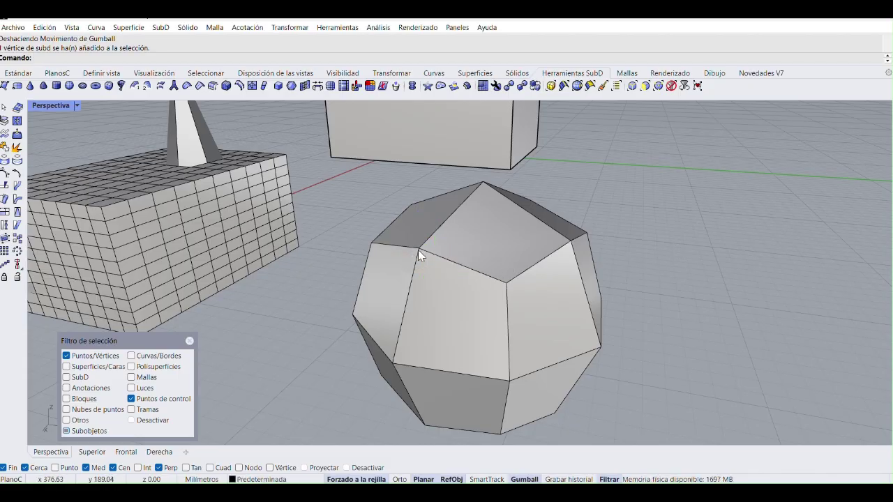
Step: Reselect the sphere's upper vertex and align the Gumball to the object
left_click(418, 254)
right_click_drag(417, 254, 437, 302)
left_click(397, 232)
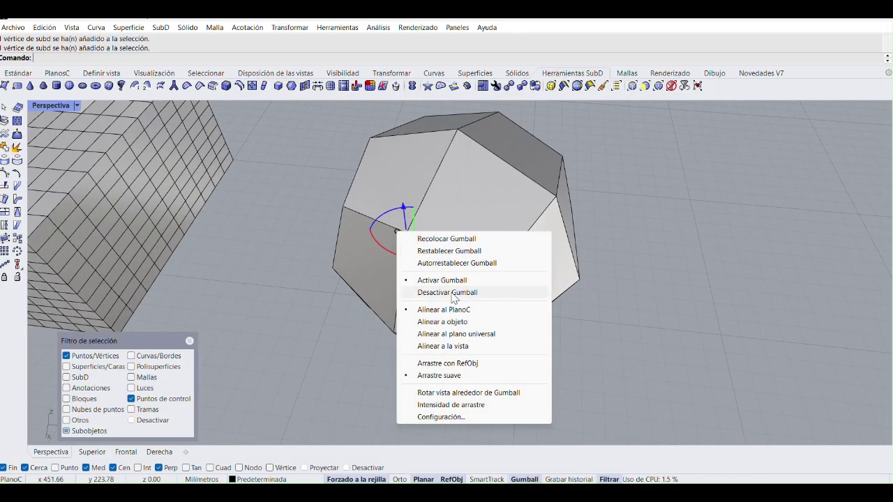
left_click(453, 322)
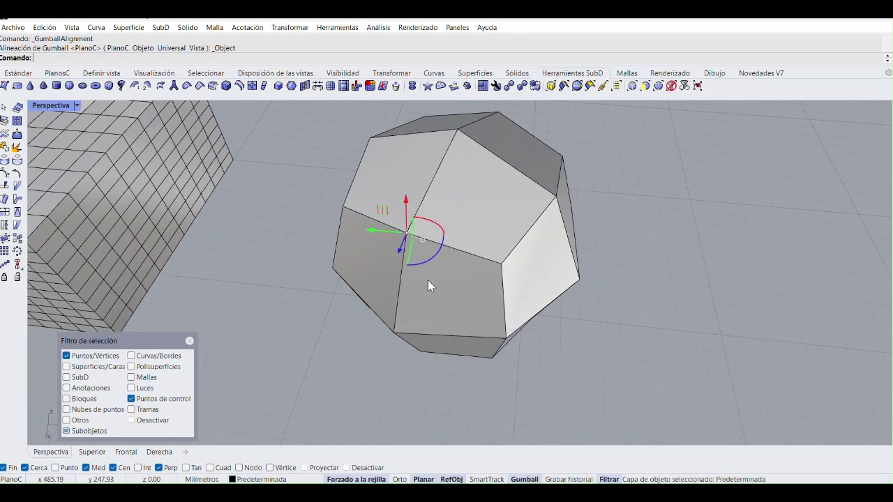
Step: Pull the sphere's upper vertex outward along the object-aligned Gumball's Z axis and deselect it
right_click_drag(427, 279, 437, 256)
right_click_drag(489, 270, 458, 261)
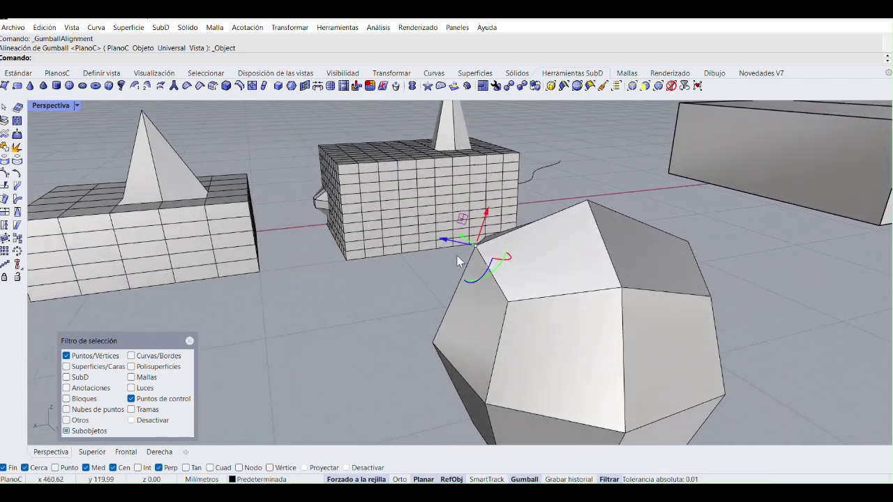
left_click_drag(445, 240, 400, 232)
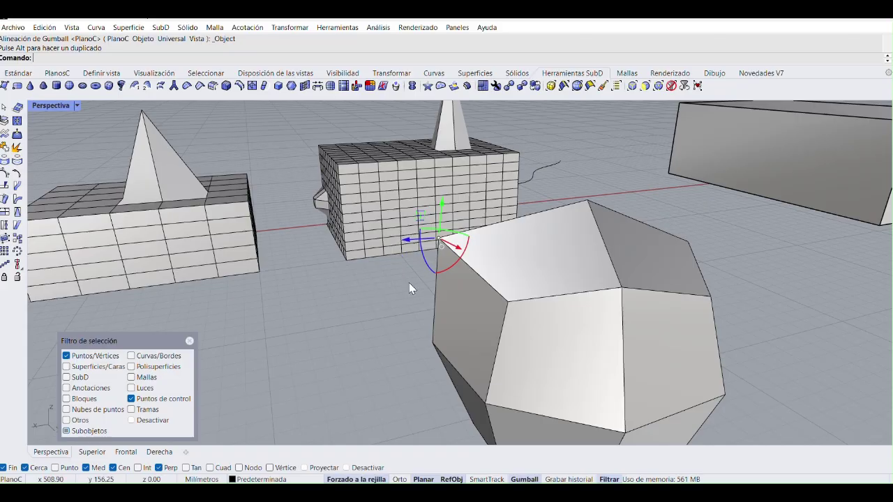
key("Escape")
Step: Switch the SubD display from flat to smooth and look over the deformed sphere and the other SubD objects
right_click_drag(409, 307, 496, 332)
key("Tab")
scroll(443, 307, "down", 5)
scroll(443, 308, "down", 1)
scroll(463, 330, "down", 2)
scroll(496, 333, "up", 3)
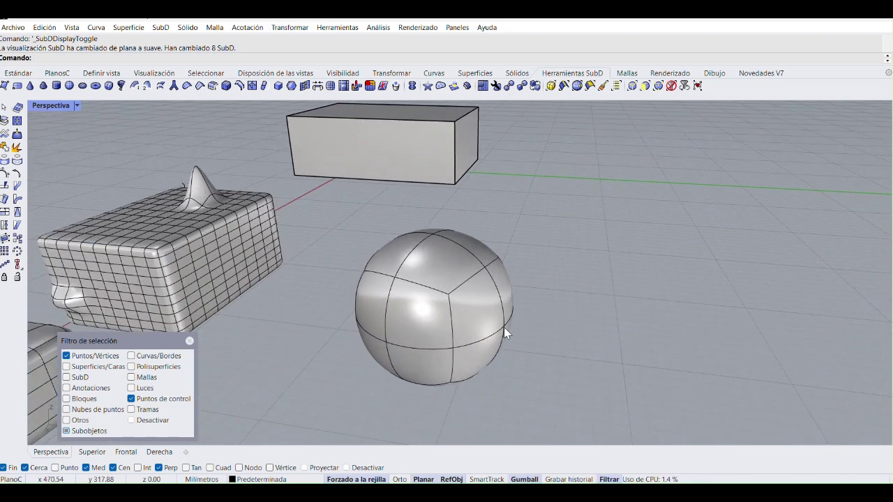
scroll(503, 327, "down", 6)
right_click_drag(554, 327, 419, 311)
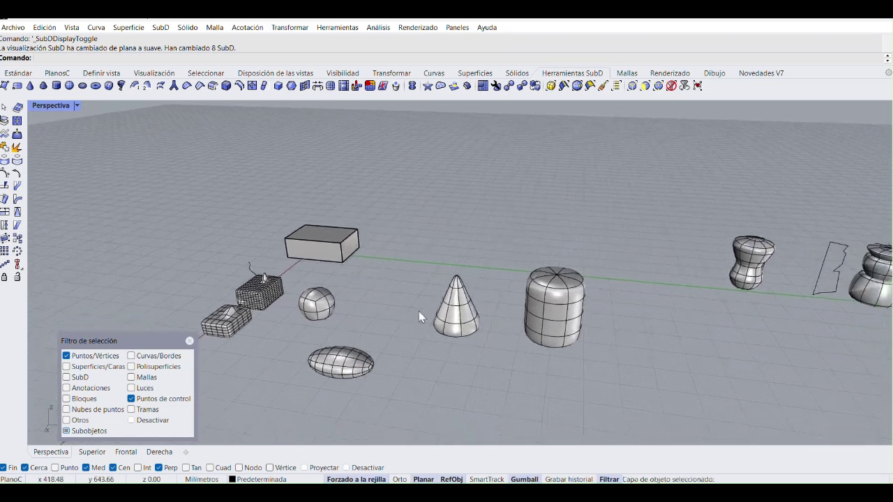
scroll(637, 303, "down", 5)
right_click_drag(637, 302, 553, 316)
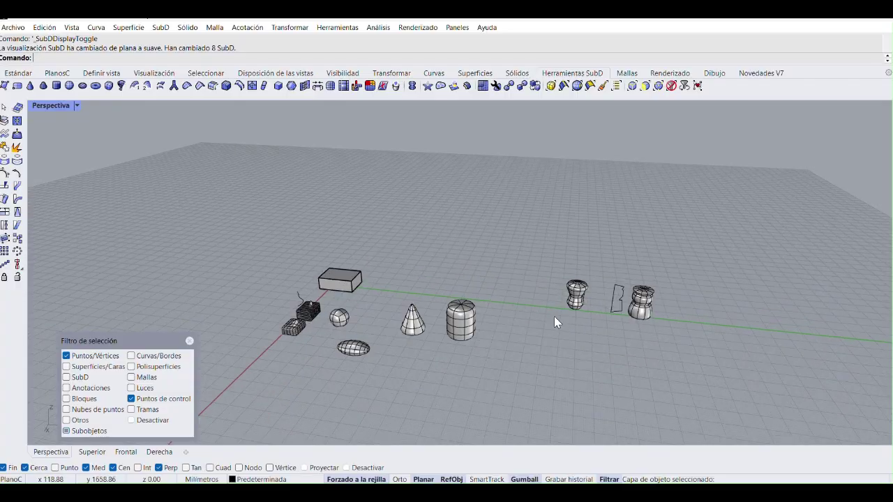
scroll(554, 316, "up", 4)
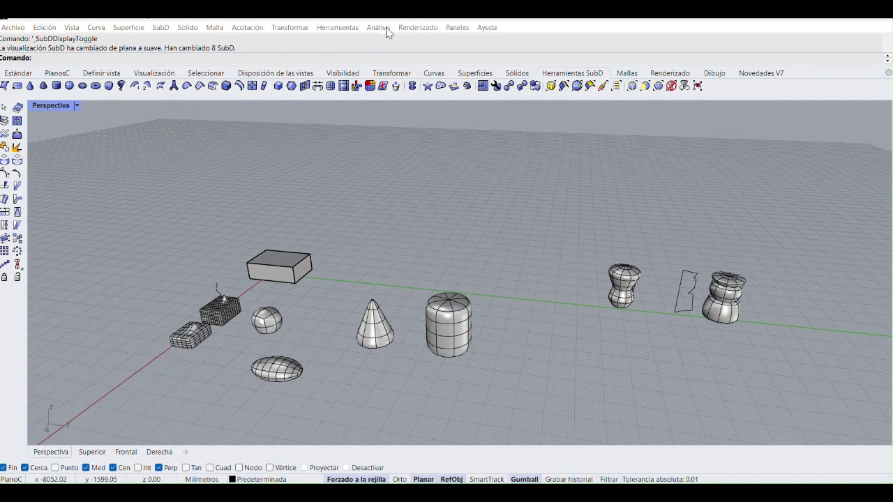
Step: Undo the last drawn curve
key("ctrl+z")
scroll(459, 314, "up", 3)
scroll(395, 247, "up", 2)
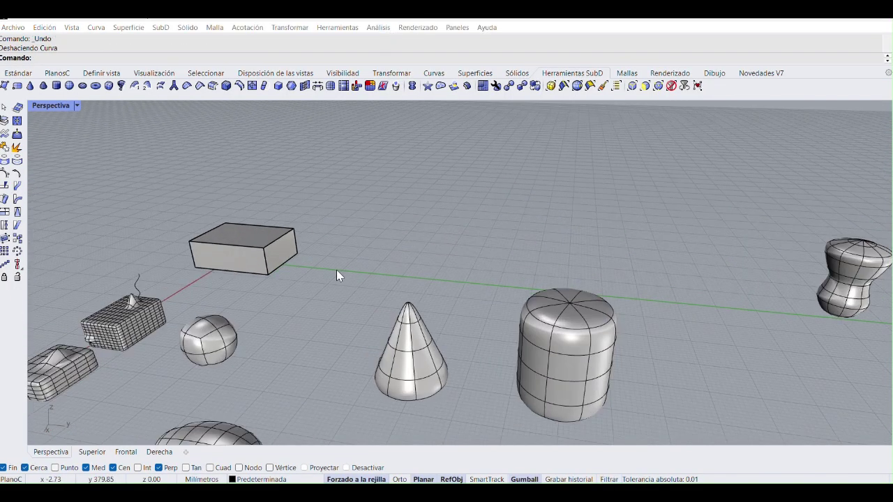
scroll(336, 275, "up", 2)
right_click_drag(313, 277, 347, 277)
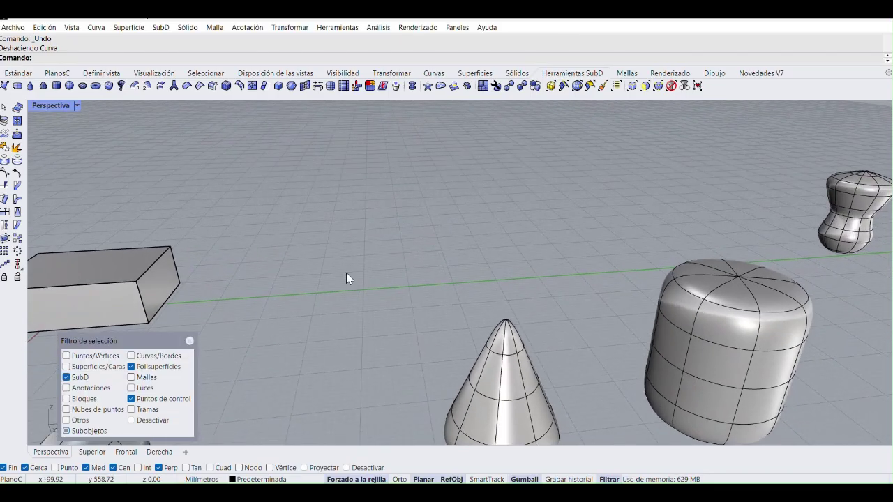
scroll(348, 272, "up", 2)
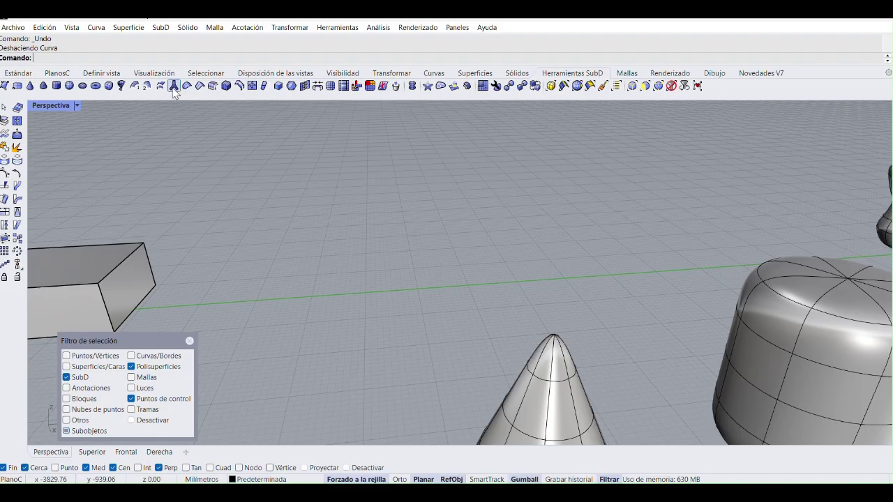
right_click_drag(238, 191, 321, 210)
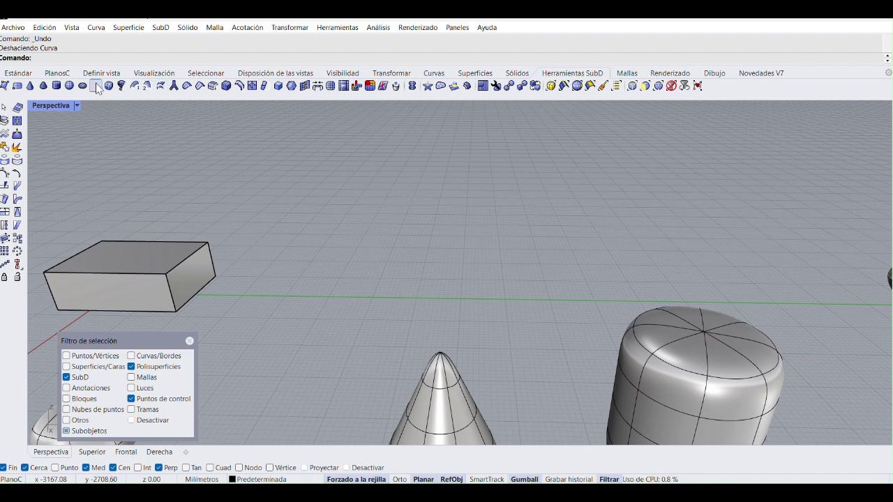
Step: Start a control point curve and switch to the four-viewport layout, with an empty area of the Top viewport in view
left_click(19, 72)
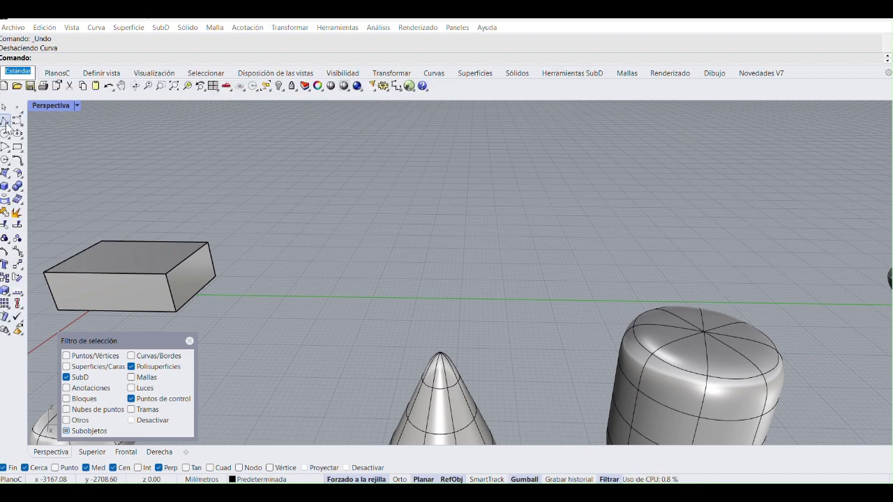
left_click(16, 122)
scroll(355, 240, "down", 2)
scroll(356, 239, "down", 2)
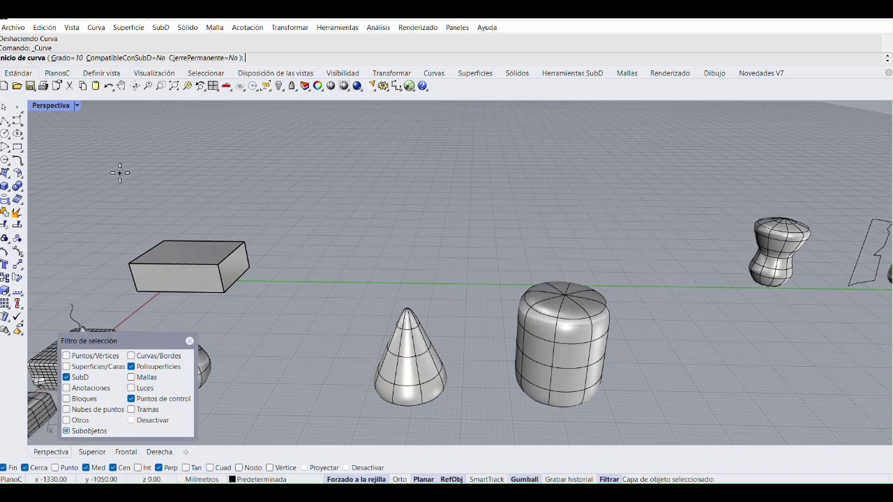
double_click(51, 106)
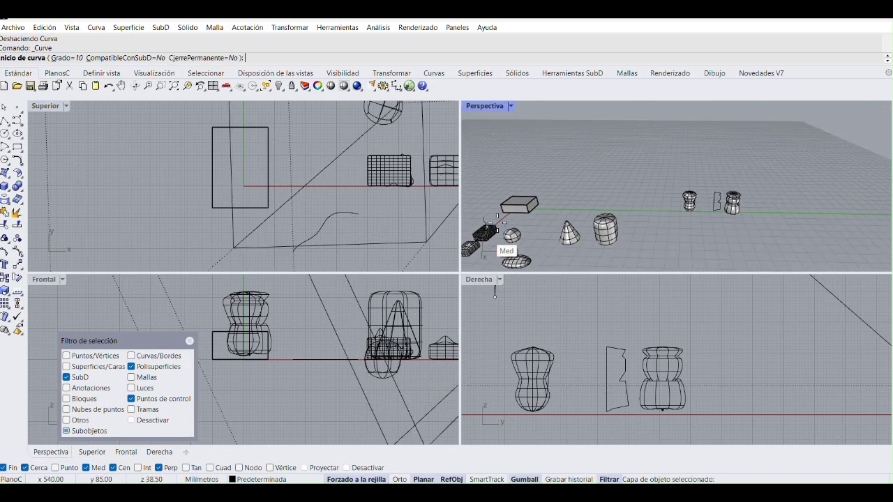
scroll(140, 133, "up", 3)
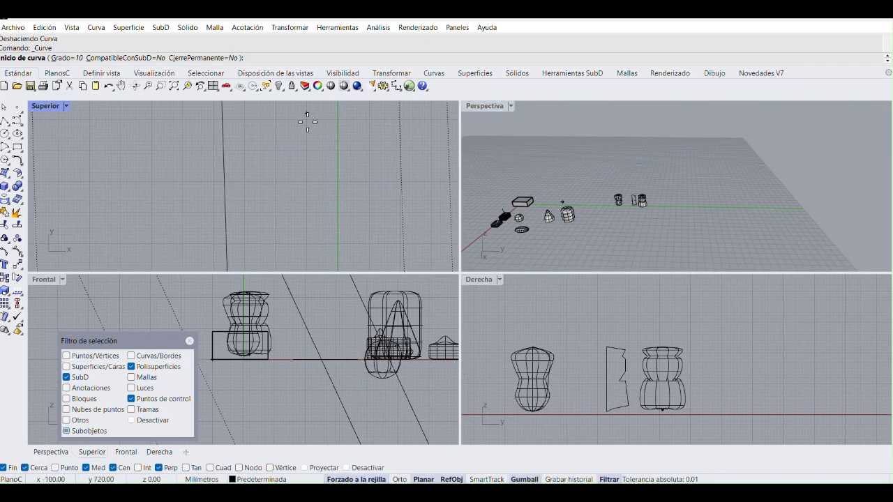
right_click_drag(356, 209, 256, 175)
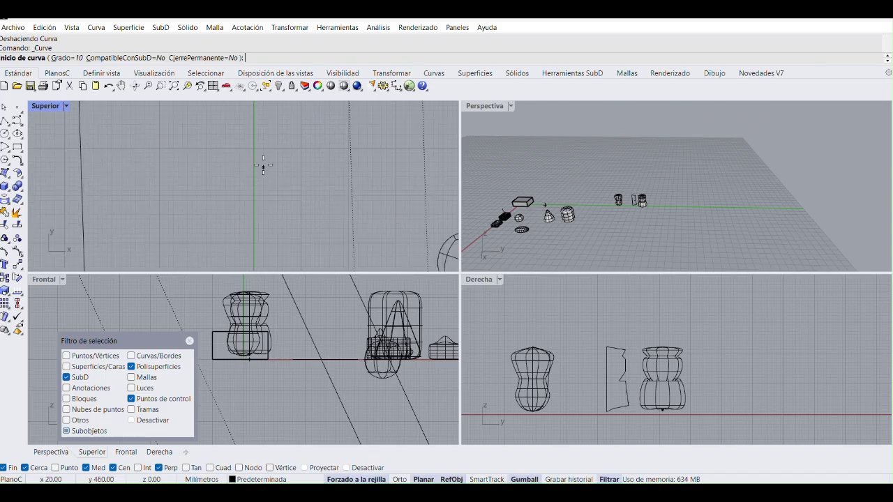
Step: Draw a winding degree 10 control point curve in the Top viewport, just to the positive-X side of the Y axis
left_click(265, 164)
scroll(272, 188, "up", 3)
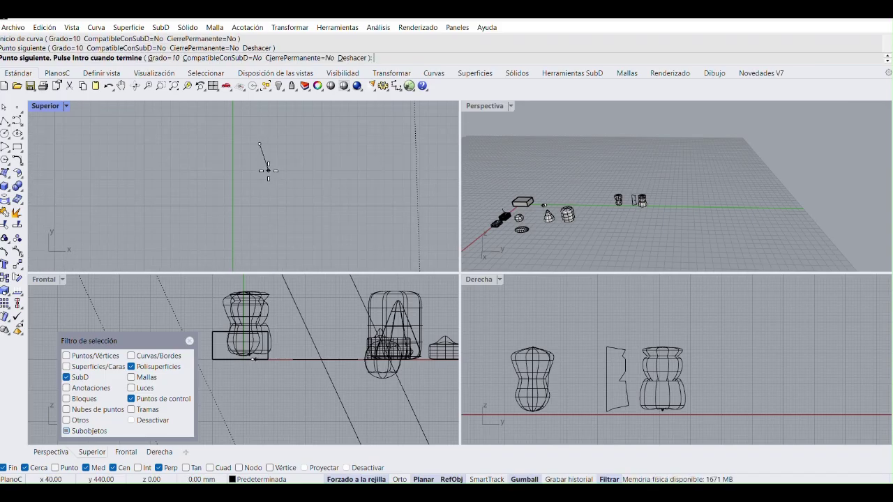
left_click(286, 170)
left_click(295, 197)
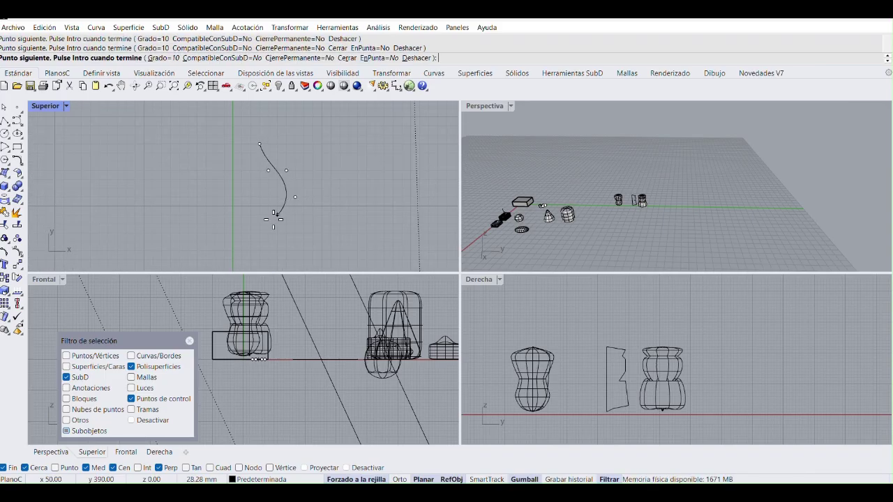
left_click(278, 215)
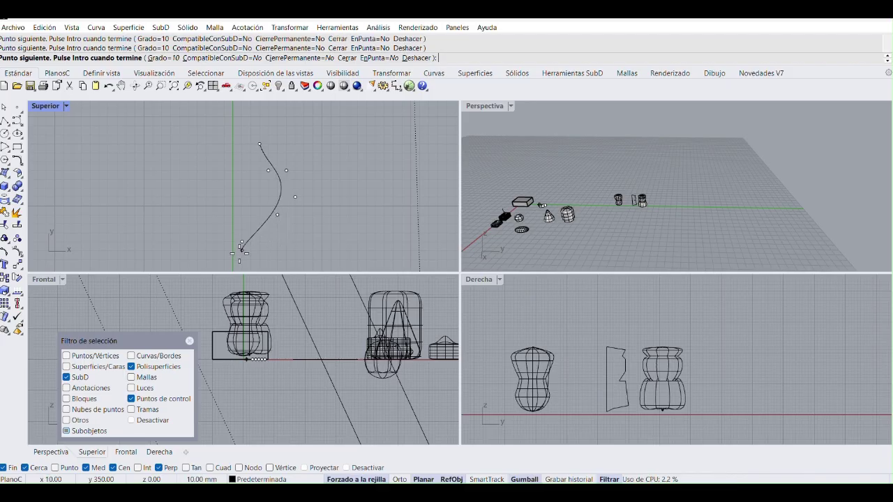
left_click(241, 243)
left_click(224, 258)
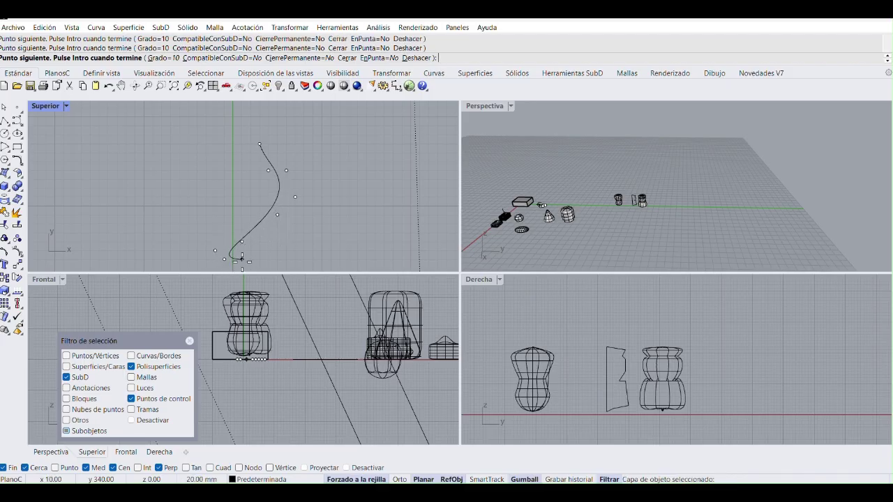
right_click_drag(224, 259, 221, 205)
left_click(248, 223)
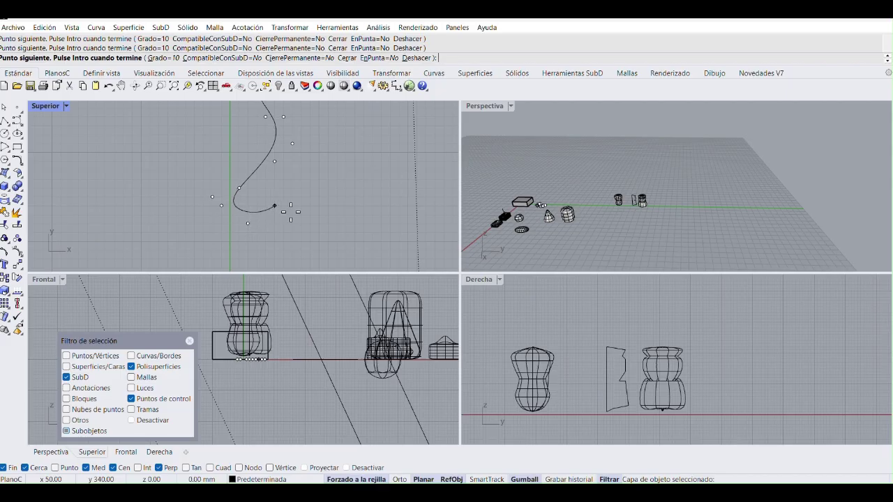
left_click(329, 224)
key("Return")
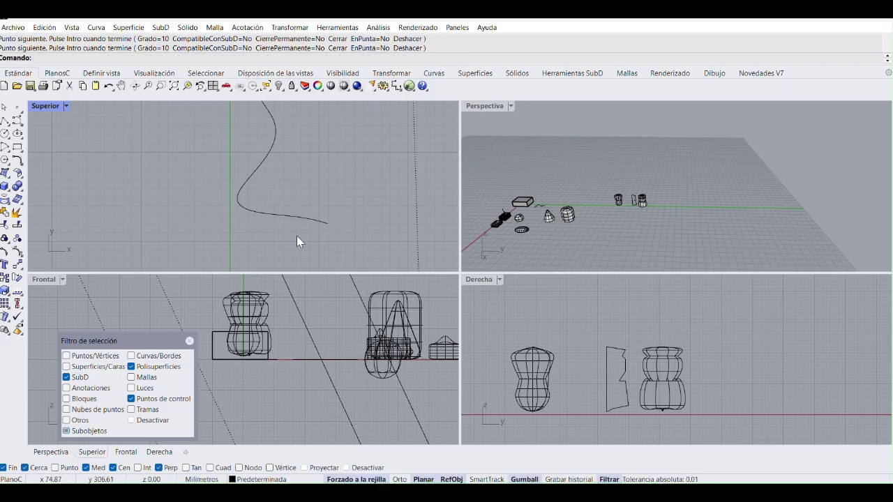
Step: Draw a second winding control point curve in the Top viewport, across the Y axis from the first one
scroll(296, 236, "down", 3)
right_click_drag(201, 203, 273, 207)
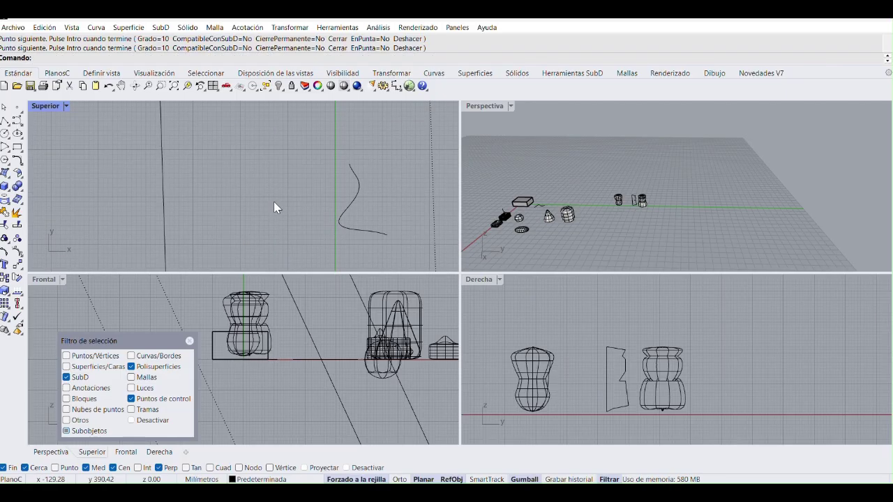
key("Return")
left_click(226, 160)
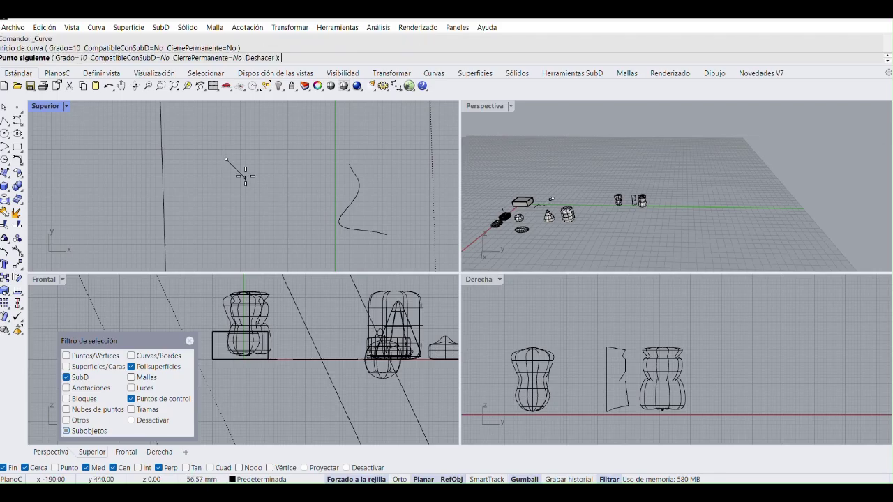
left_click(244, 178)
left_click(230, 187)
left_click(212, 206)
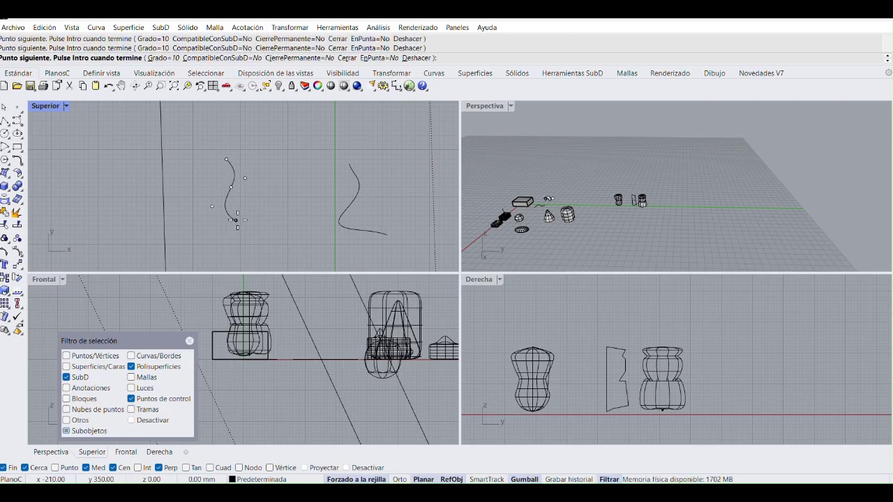
left_click(235, 220)
left_click(273, 225)
left_click(264, 244)
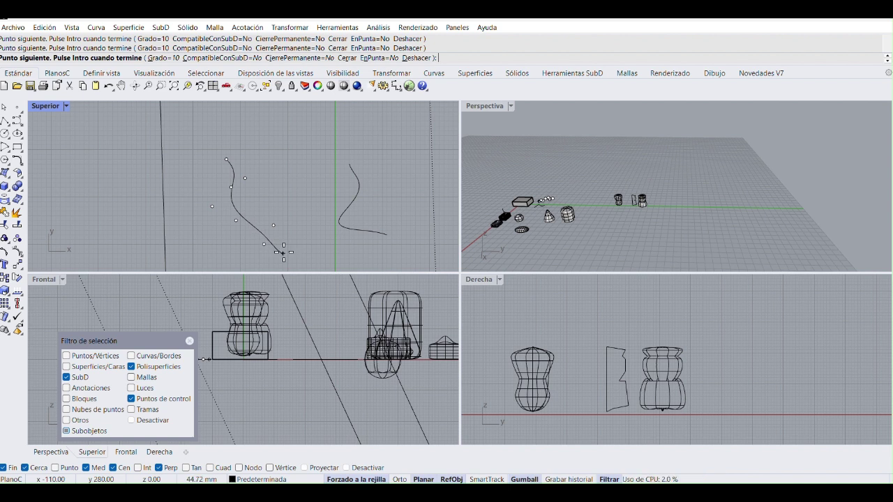
left_click(220, 247)
key("Return")
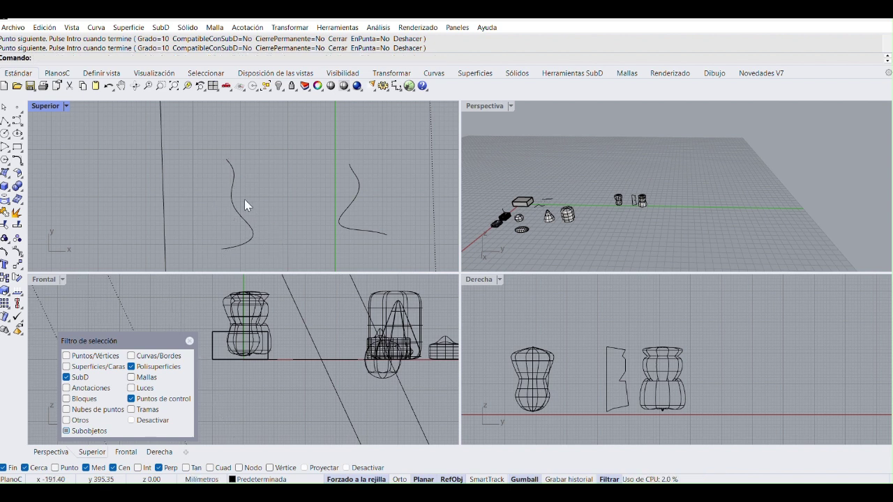
Step: Draw a wavy branch curve that starts on the middle of the second curve and runs toward the Y axis
key("Return")
left_click(231, 203)
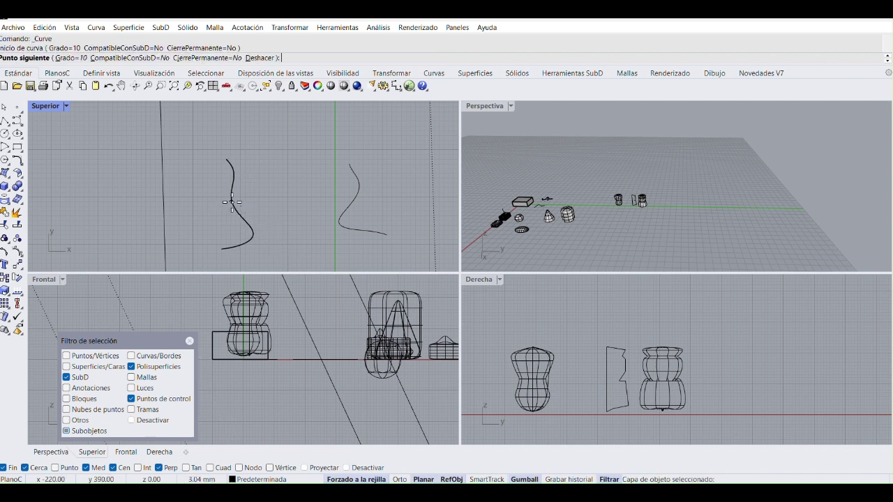
left_click(240, 197)
left_click(255, 202)
left_click(258, 215)
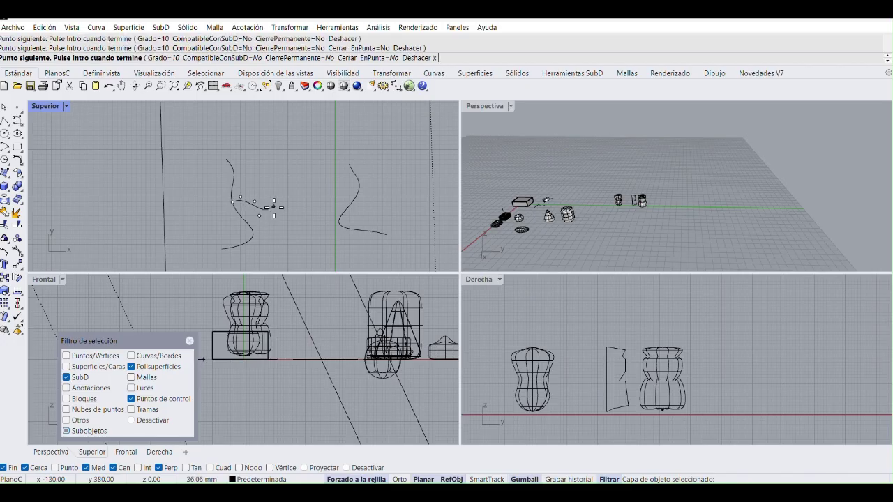
left_click(277, 202)
left_click(302, 180)
left_click(311, 196)
key("Return")
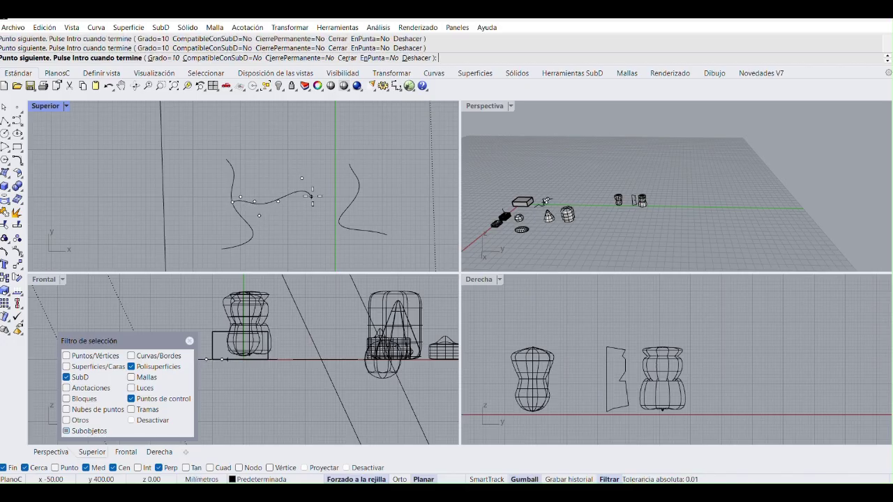
Step: Draw another curved branch starting on the wavy branch near its junction and bending away from it toward positive Y and X
key("Return")
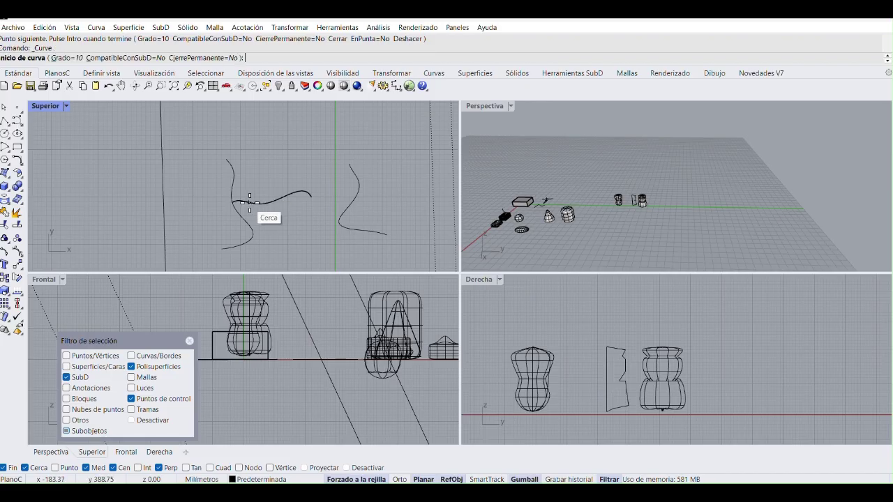
left_click(251, 202)
left_click(252, 182)
left_click(260, 170)
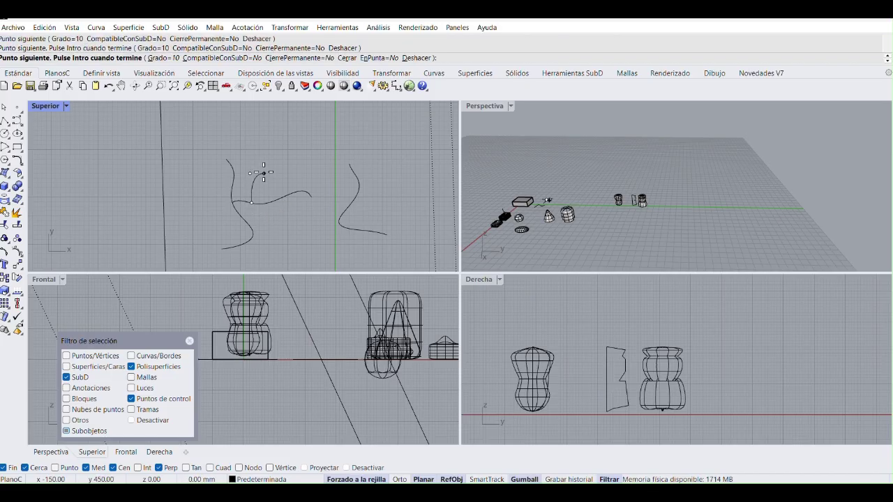
left_click(292, 165)
key("Return")
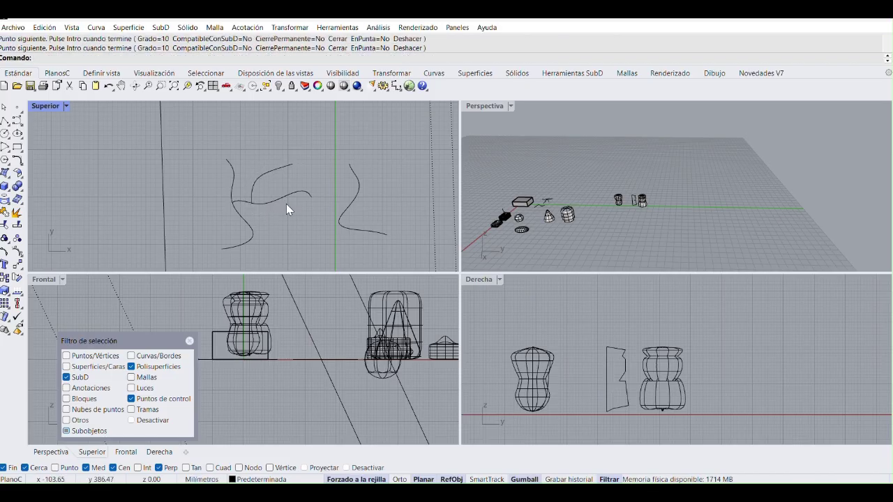
Step: Start a SubD MultiPipe, enable Curvas/Bordes in the selection filter, and choose the single unbranched curve in the Perspective viewport
scroll(544, 198, "up", 6)
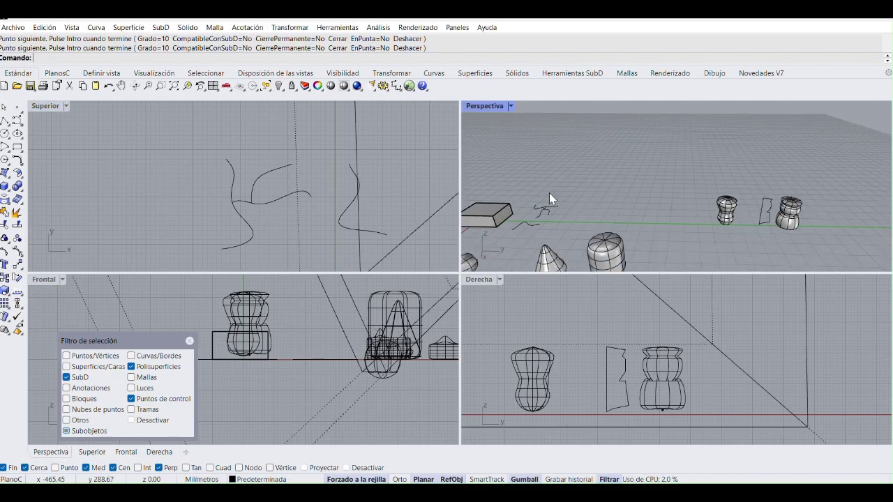
scroll(666, 178, "up", 2)
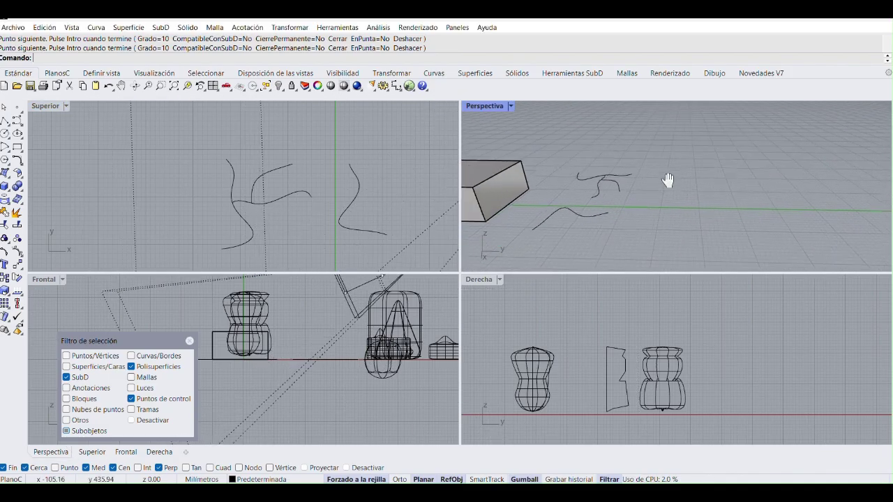
left_click(591, 74)
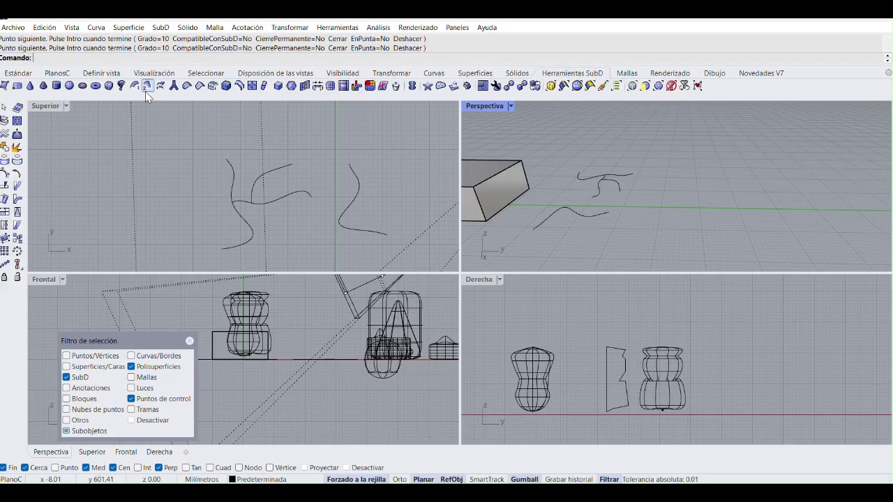
left_click(162, 86)
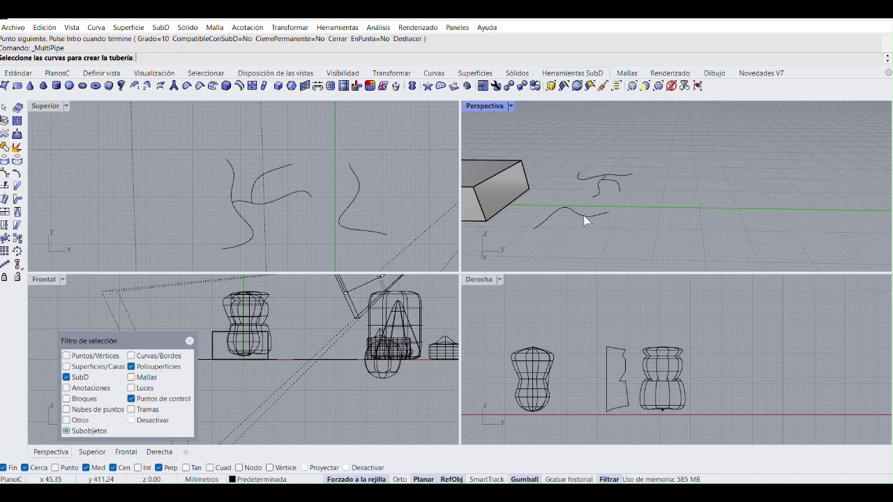
left_click(131, 357)
left_click_drag(150, 340, 134, 359)
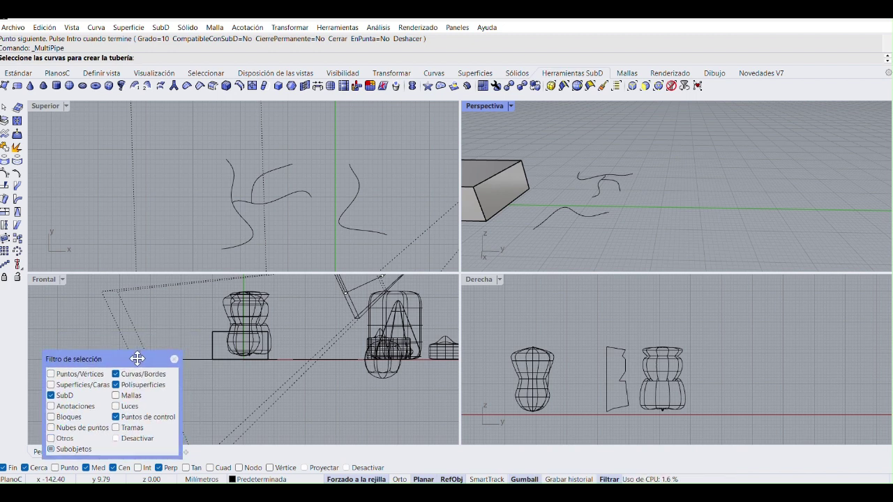
right_click_drag(616, 176, 599, 202)
left_click(593, 217)
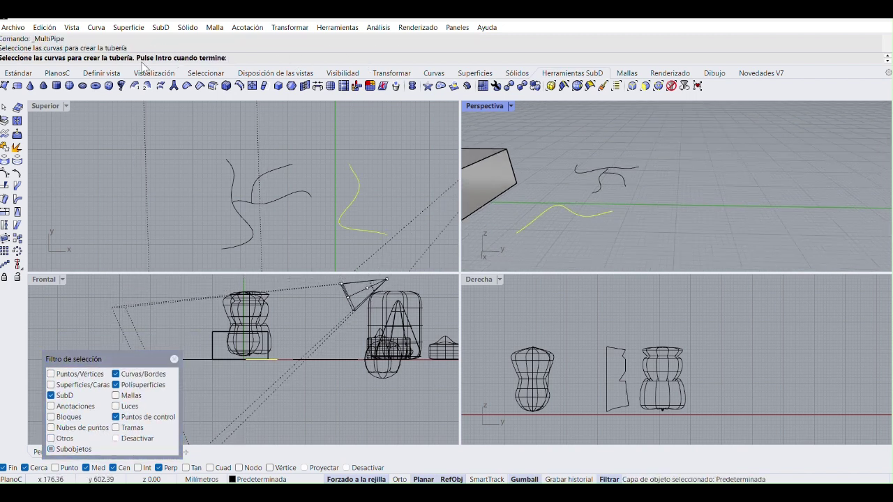
Step: Create the pipe with a radius of 10, capped ends and 0 strut divisions
key("Return")
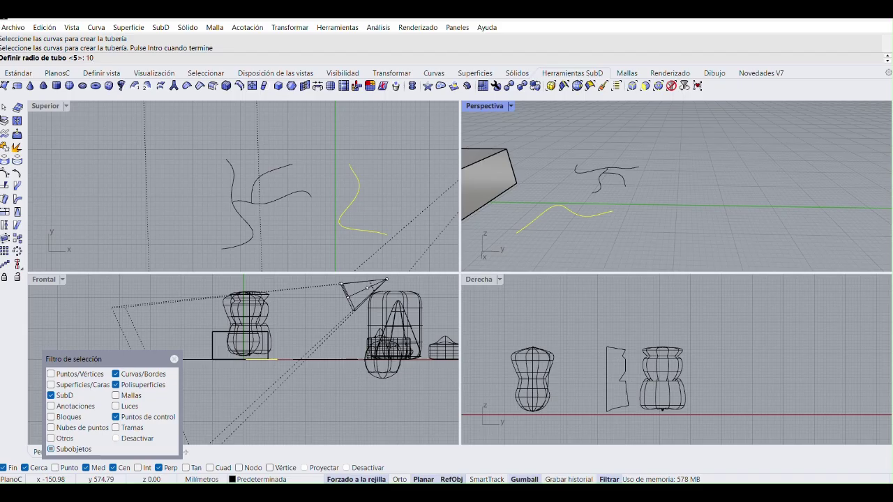
type("10")
key("Return")
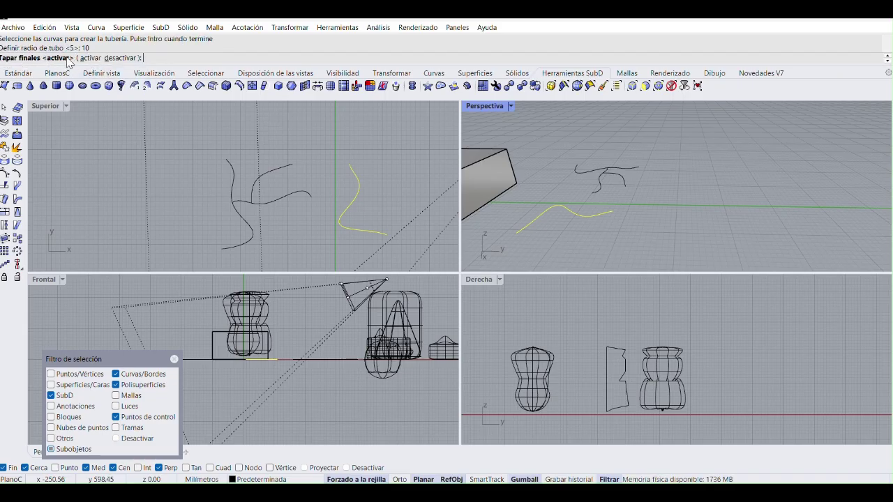
key("Return")
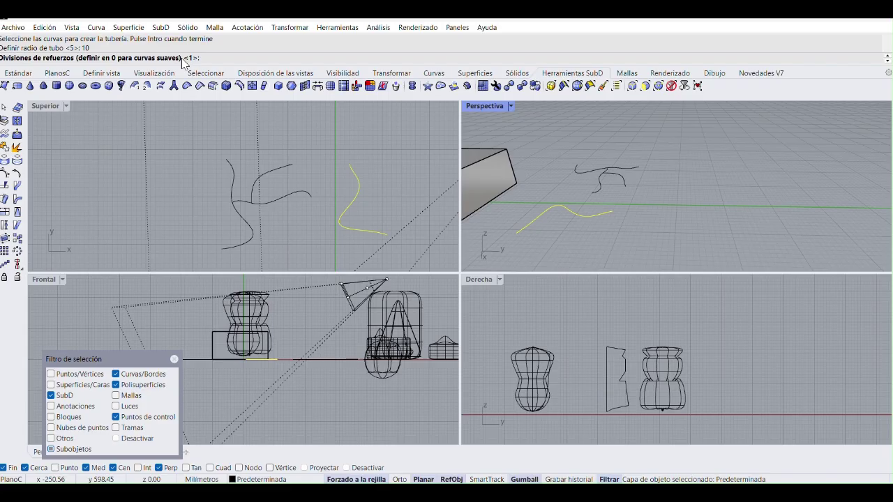
type("0")
key("Return")
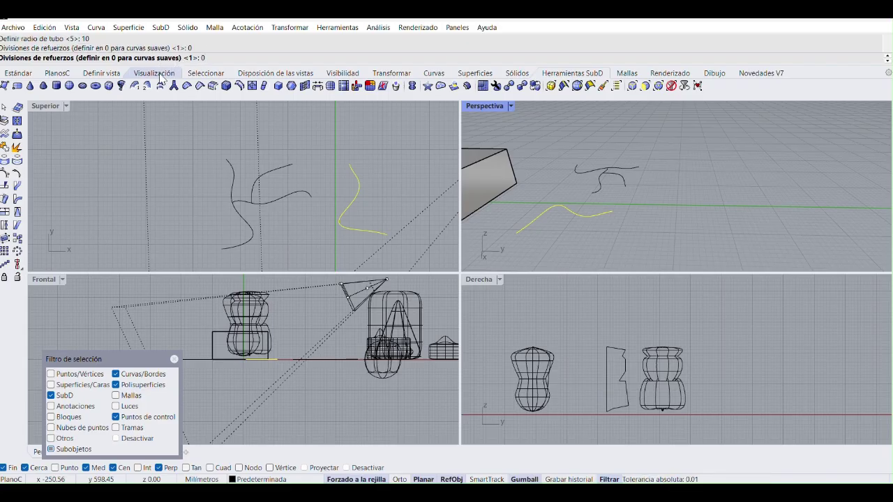
Step: Disable Curvas/Bordes in the selection filter, keep SubD enabled, and select the new pipe as a whole
right_click_drag(613, 228, 640, 199)
scroll(592, 216, "up", 5)
scroll(602, 212, "down", 3)
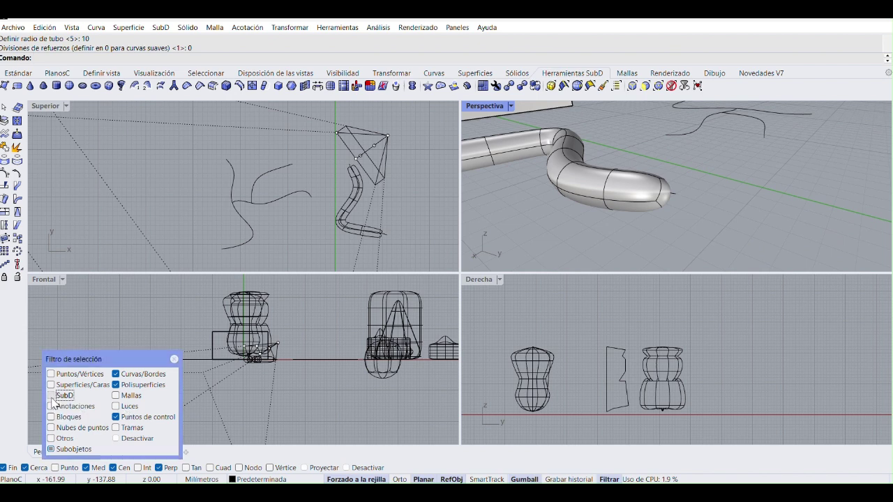
left_click(584, 192)
scroll(586, 199, "down", 3)
left_click(586, 201)
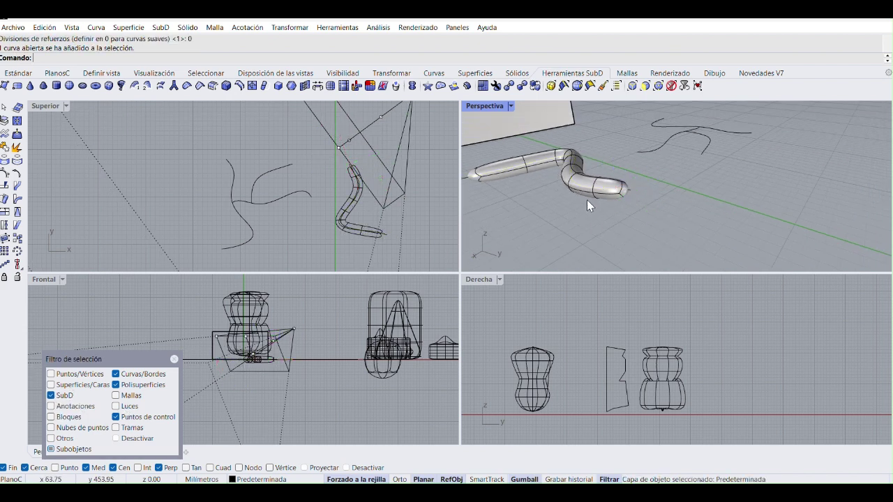
left_click(116, 374)
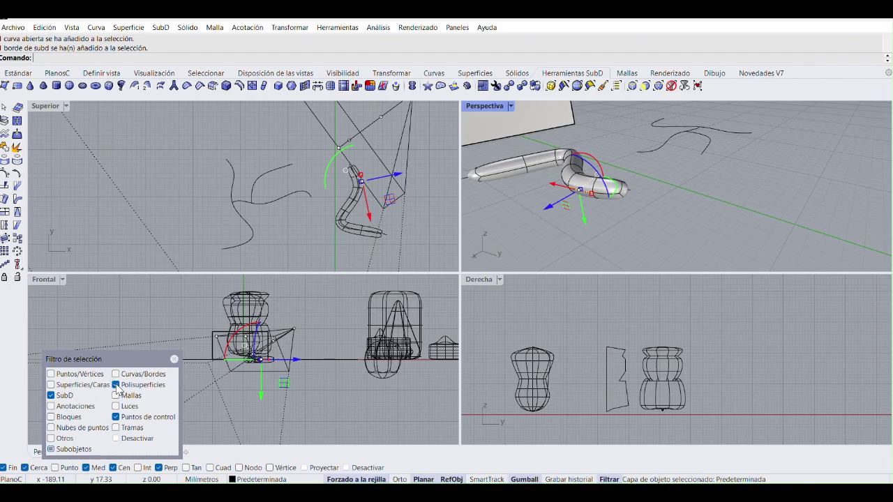
left_click(570, 182)
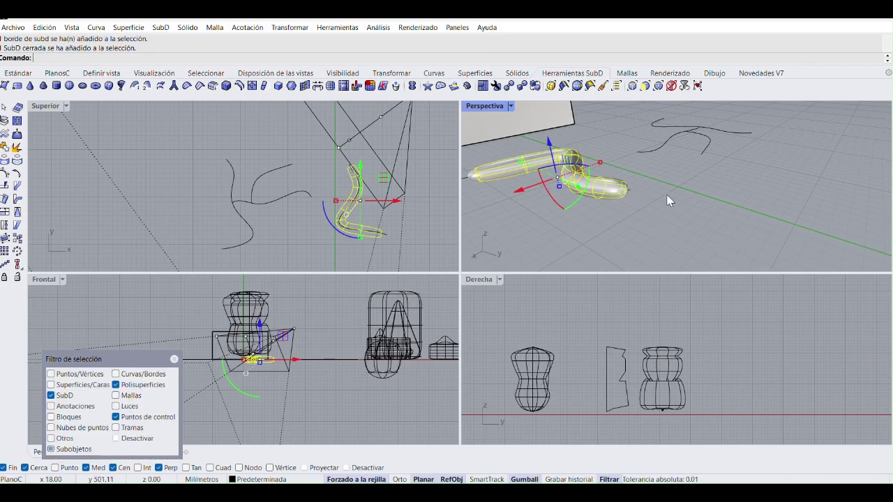
Step: Move the pipe along the X axis clear of its source curve and deselect it
key("Escape")
left_click(571, 182)
left_click_drag(522, 191, 506, 201)
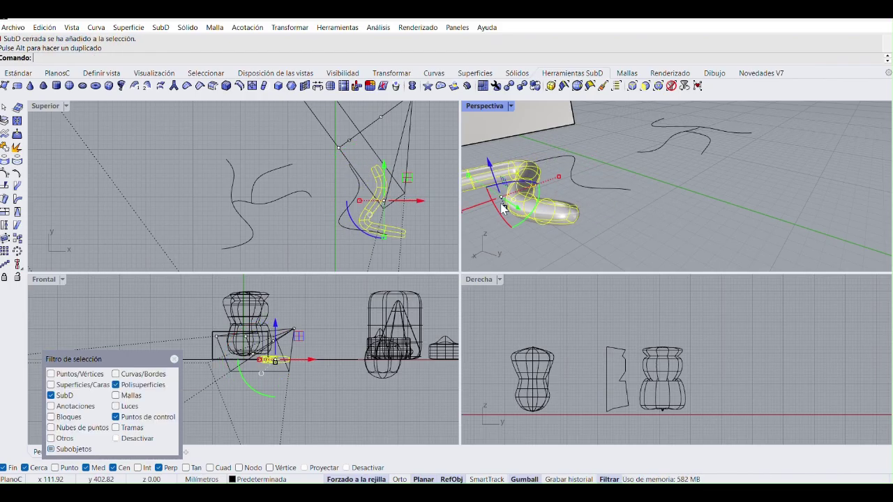
key("Escape")
Step: Select the moved pipe again and maximize the Perspective viewport with the pipe and all the curves in view
right_click_drag(575, 210, 551, 192)
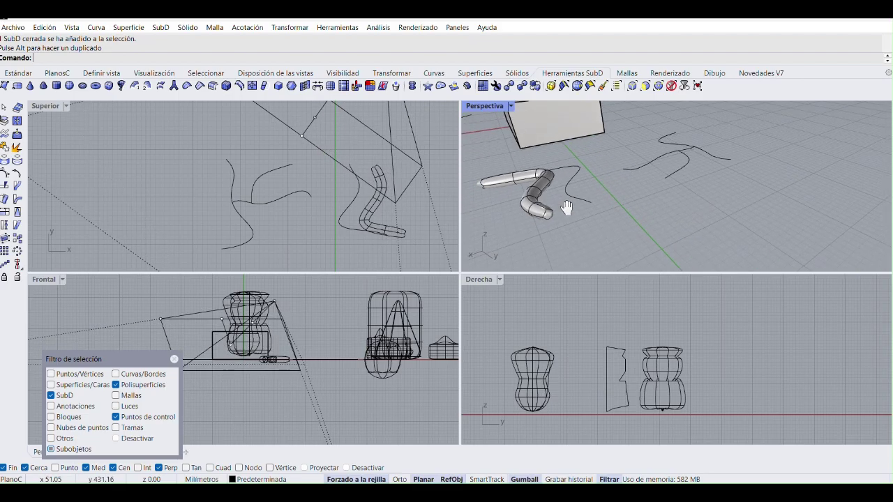
left_click(532, 197)
right_click_drag(596, 210, 683, 234, "shift")
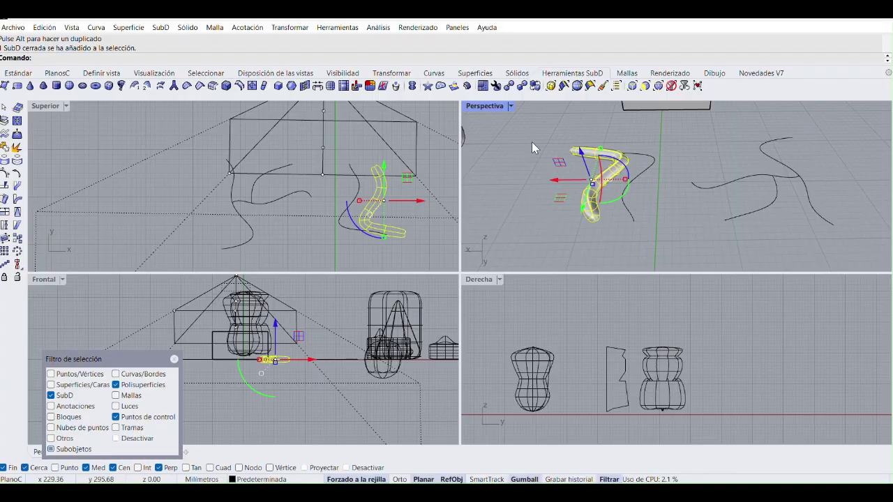
double_click(490, 107)
right_click_drag(504, 279, 628, 283, "shift")
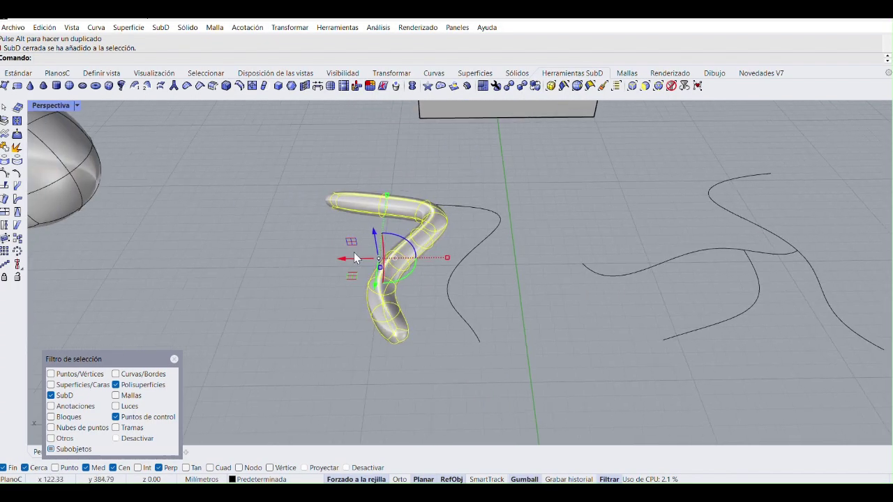
Step: Move the pipe farther along the X axis from its source curve, deselect it, and enable Curvas/Bordes in the selection filter
left_click_drag(353, 257, 249, 262)
left_click(452, 303)
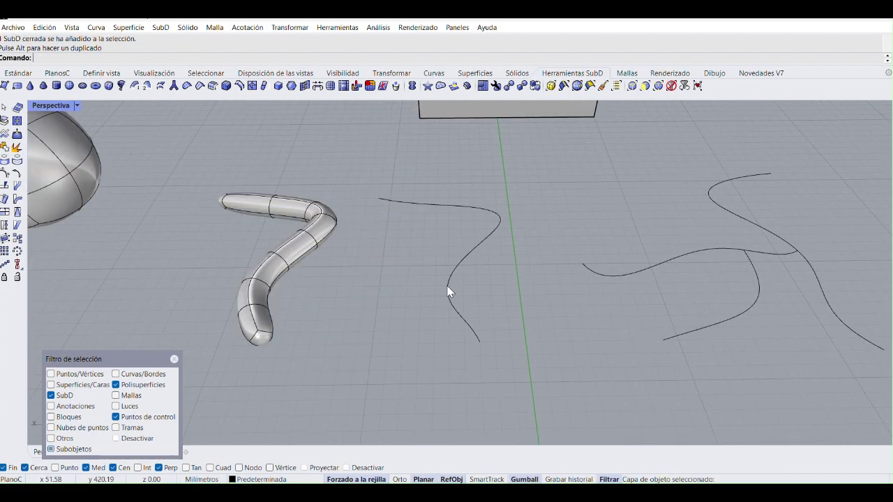
left_click(119, 374)
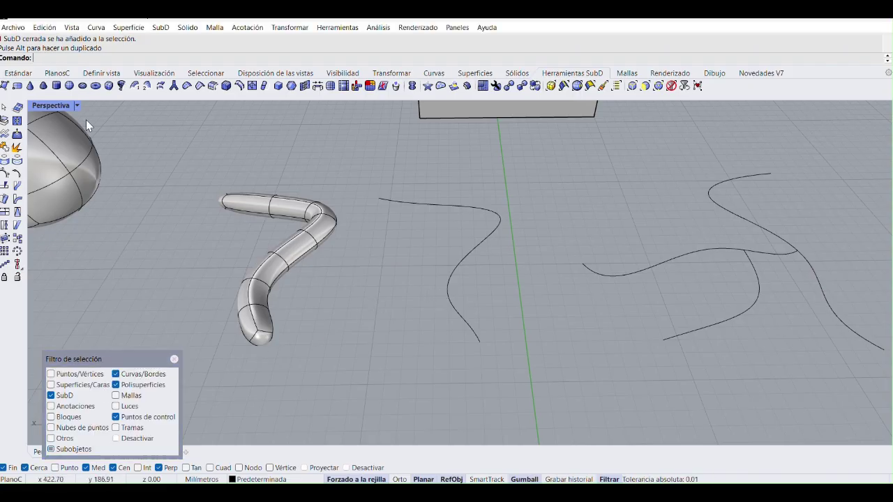
Step: Create a MultiPipe on the single source curve with a radius of 10, capped ends and 2 strut divisions
left_click(184, 86)
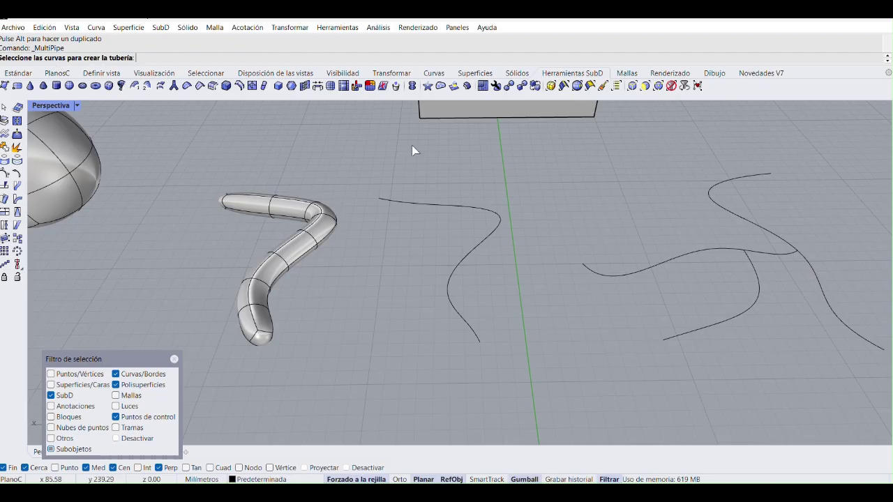
left_click(450, 207)
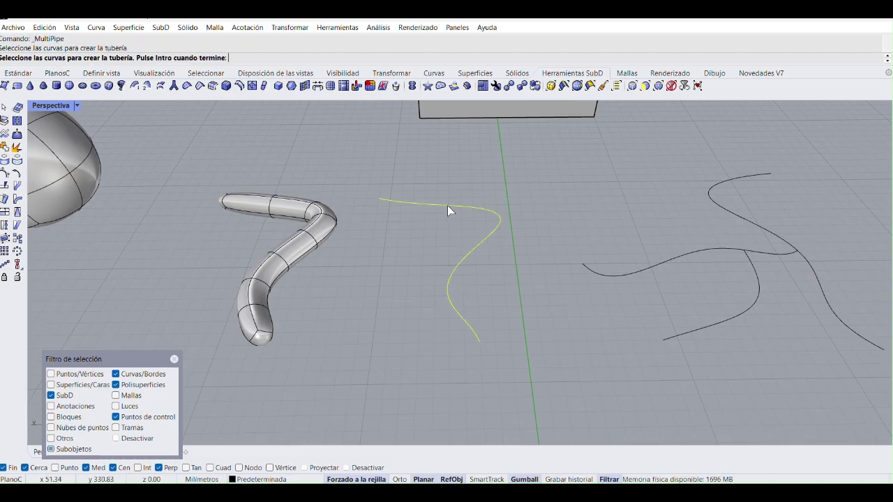
key("Return")
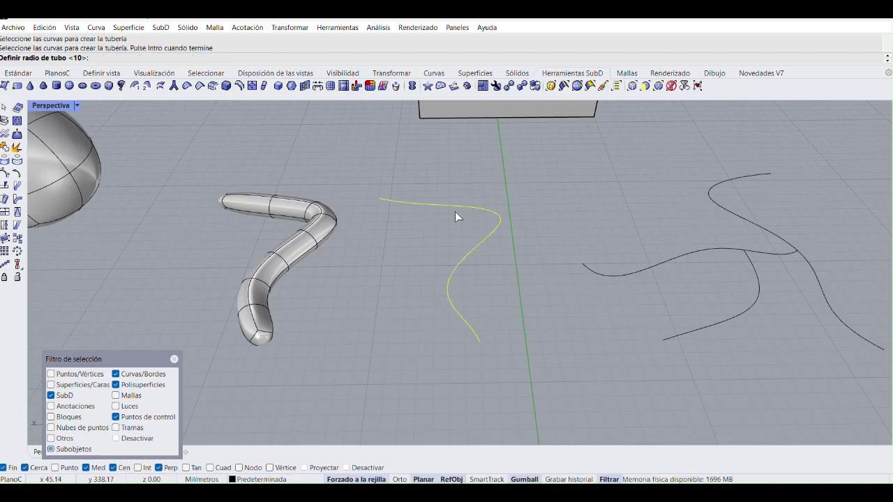
key("Return")
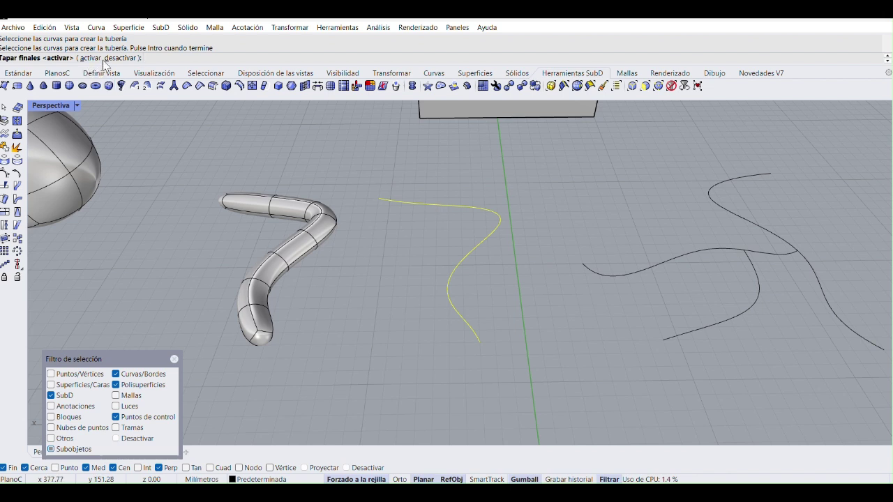
key("Return")
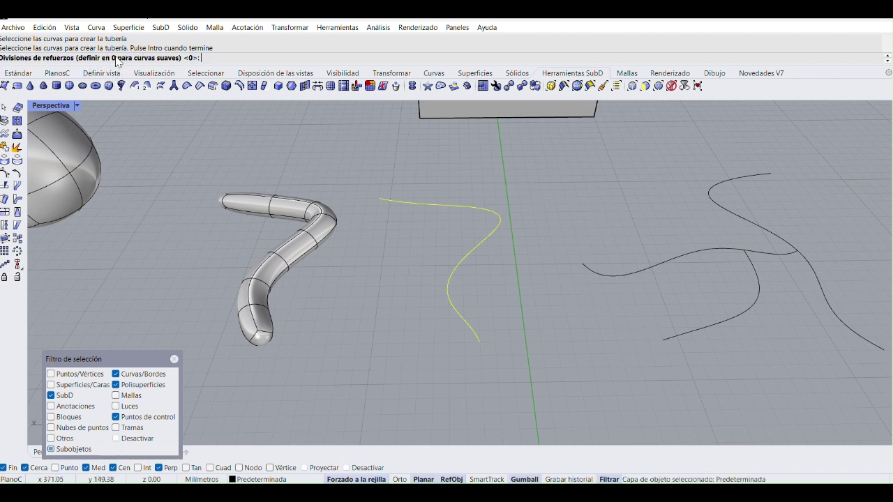
type("2")
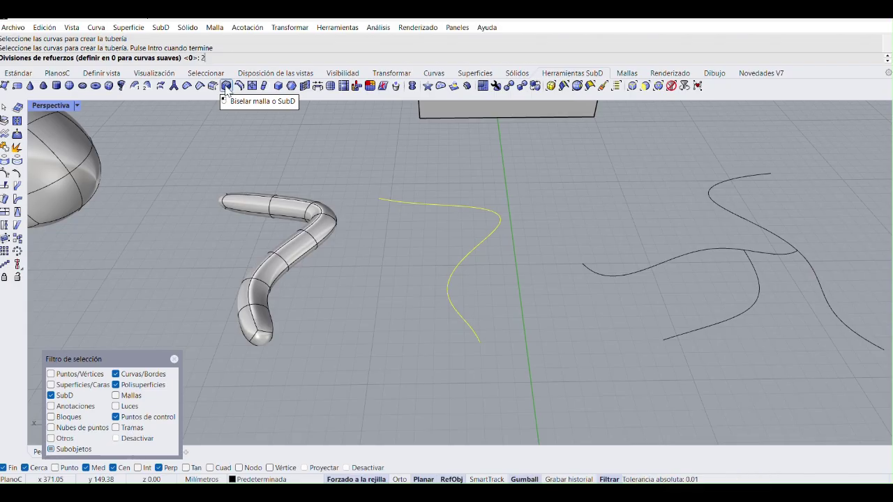
key("Return")
scroll(458, 340, "up", 2)
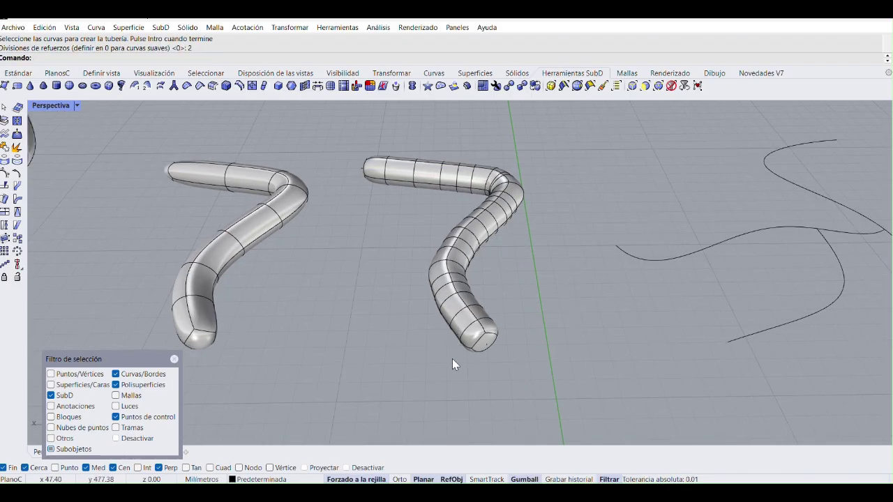
scroll(452, 358, "down", 3)
scroll(448, 351, "up", 4)
left_click(453, 331, "ctrl+shift")
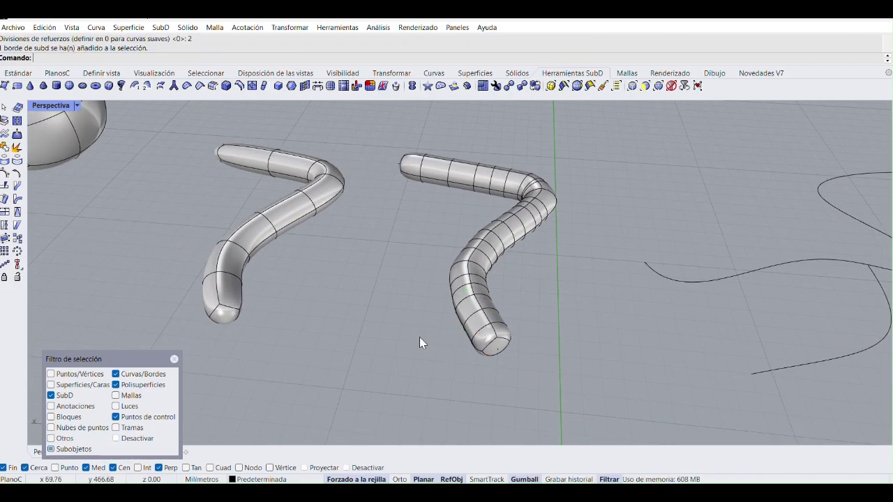
scroll(432, 359, "down", 3)
right_click_drag(432, 359, 446, 313)
left_click(448, 312, "ctrl+shift")
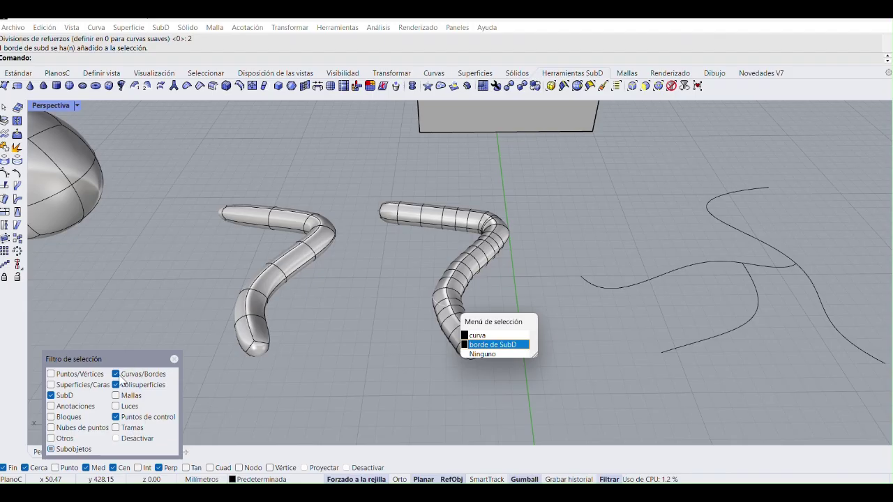
Step: Disable Curvas/Bordes in the selection filter and move the new pipe along the X axis off its source curve
left_click(113, 383)
left_click(116, 384)
left_click(116, 374)
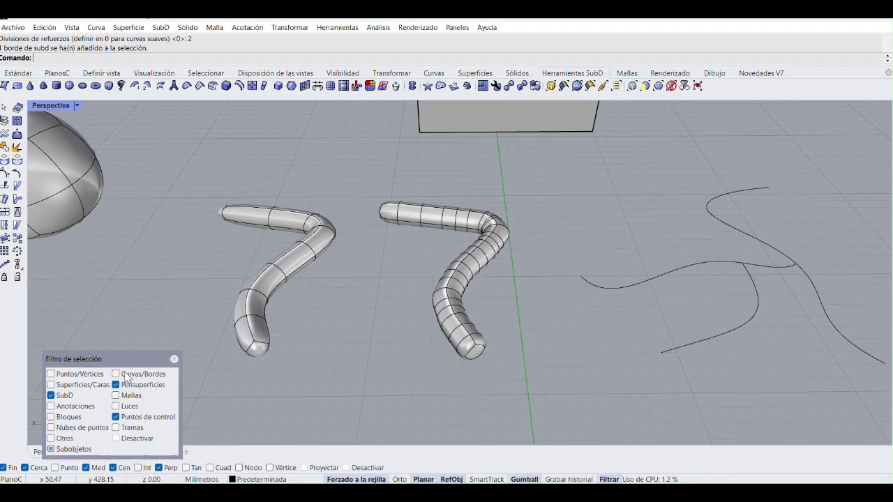
left_click(453, 289)
left_click_drag(417, 271, 323, 263)
Step: Move the first pipe and the second pipe farther along the X axis so both stand clear of the source curve, and deselect them
left_click(277, 274)
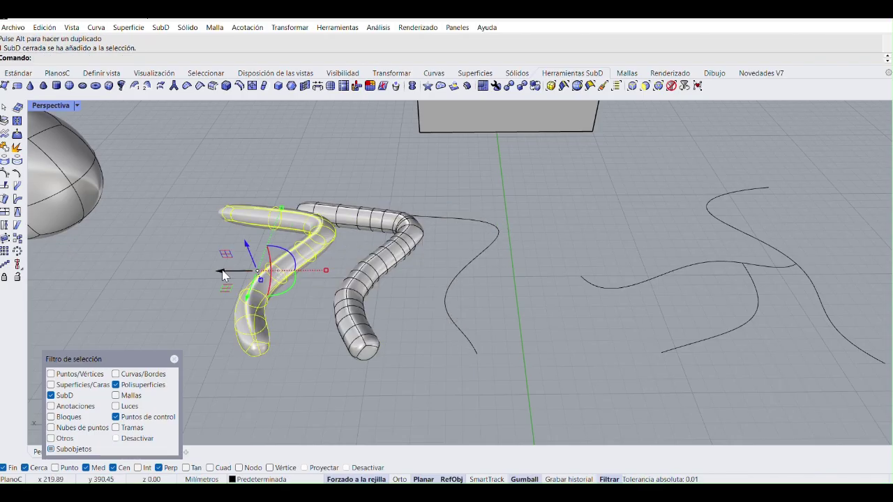
left_click_drag(224, 274, 150, 273)
left_click(385, 271)
left_click_drag(315, 268, 246, 272)
left_click(460, 292)
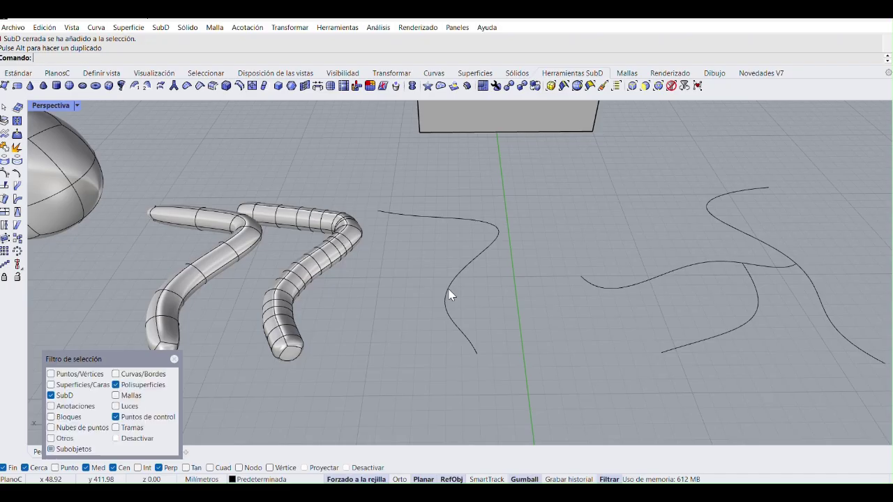
Step: Enable Curvas/Bordes in the selection filter and create a MultiPipe on the source curve with radius 10, capped ends and 5 strut divisions
left_click(140, 374)
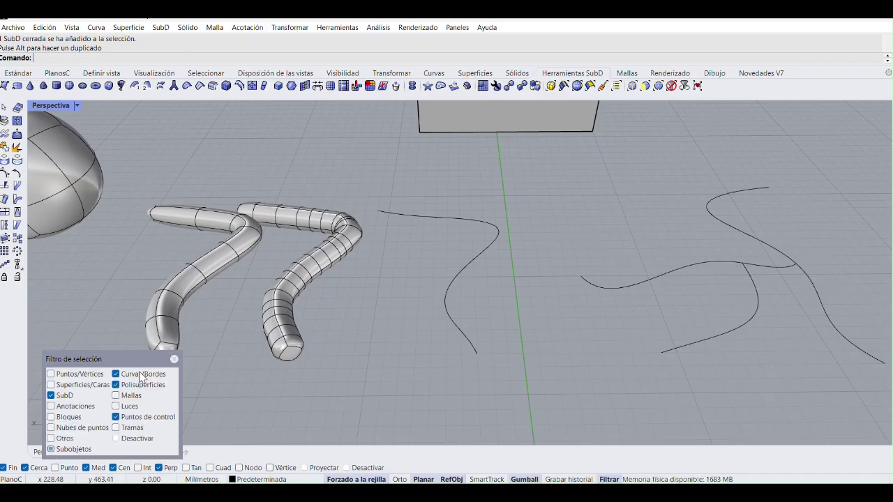
left_click(179, 87)
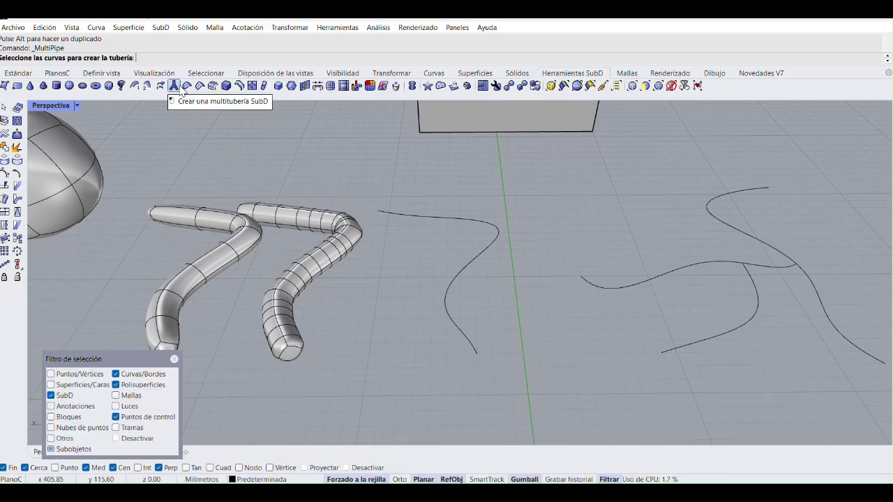
left_click(424, 215)
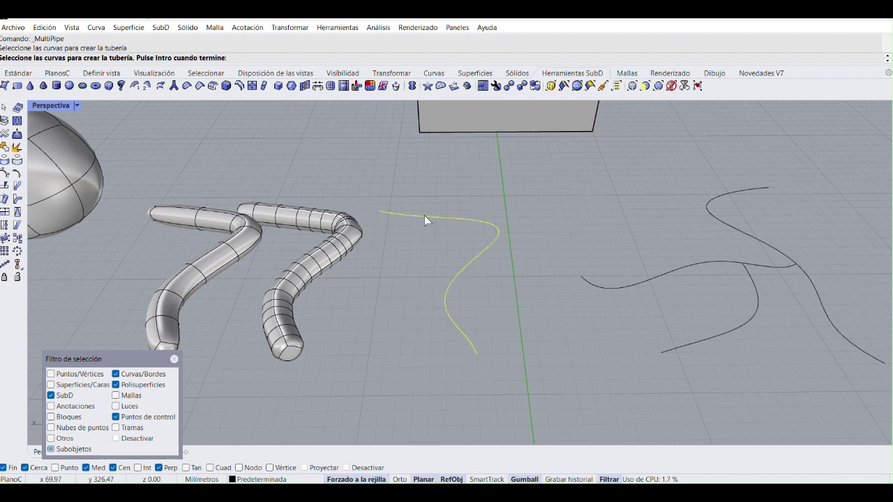
key("Return")
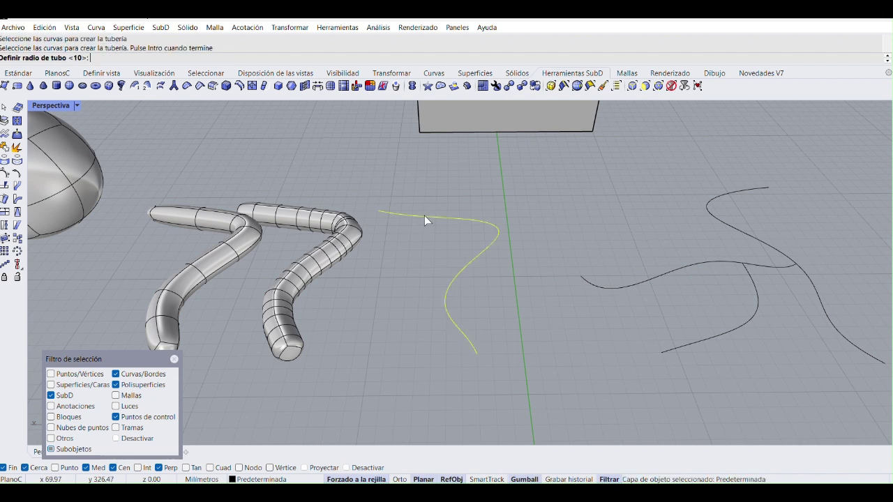
key("Return")
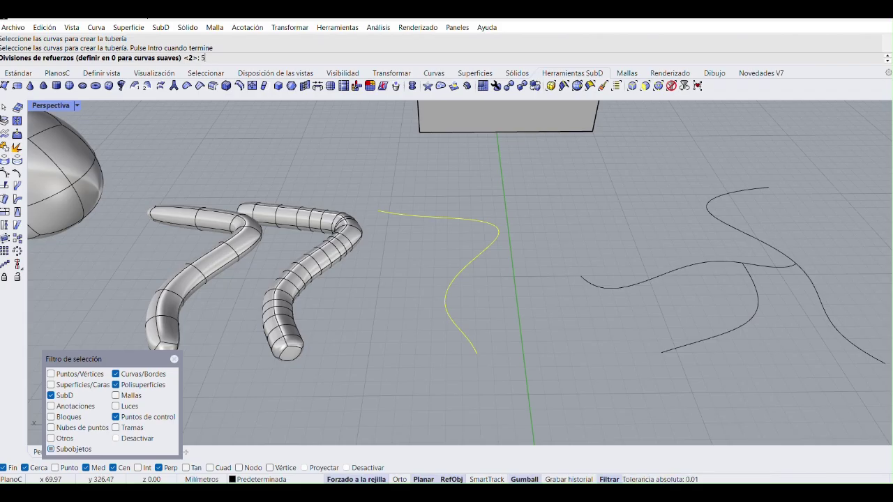
key("Return")
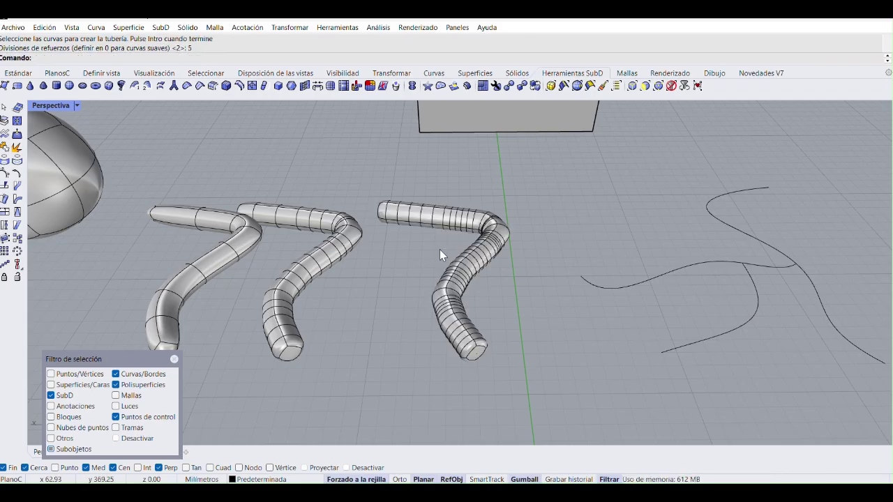
Step: Start a MultiPipe and select the three connected branching curves as its paths
right_click_drag(522, 361, 486, 351)
right_click_drag(483, 362, 476, 322)
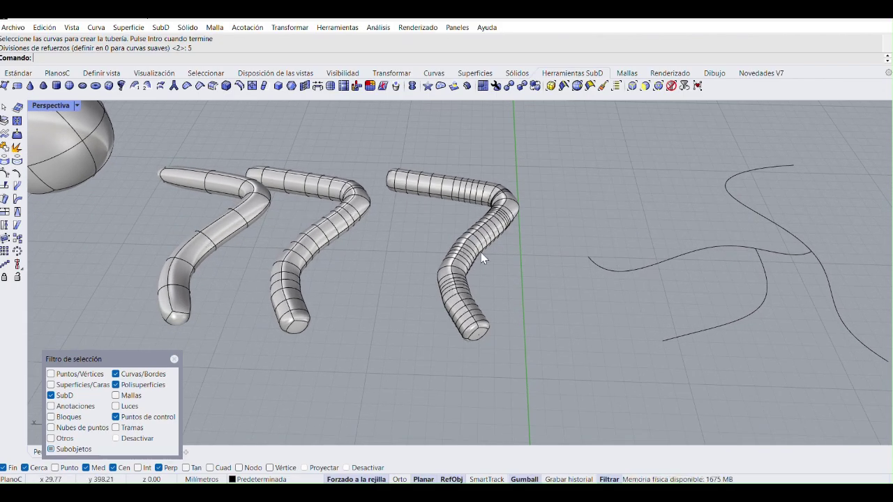
scroll(547, 279, "down", 3)
scroll(516, 294, "up", 5)
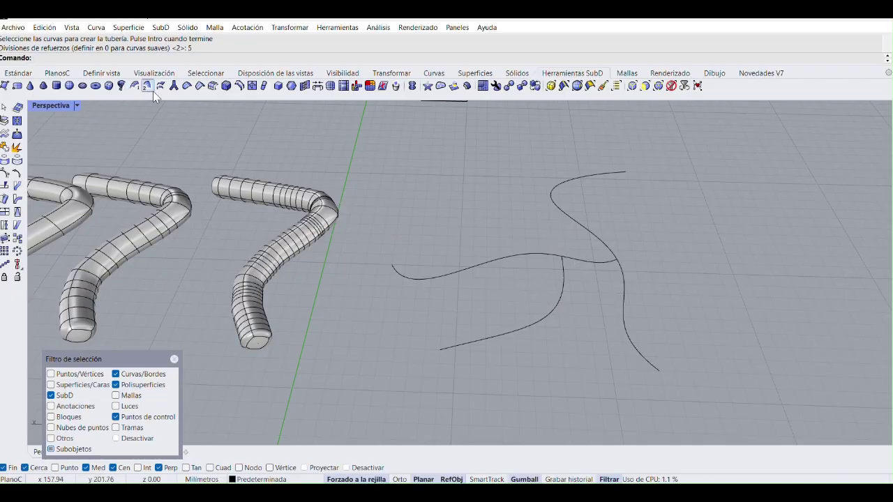
left_click(172, 86)
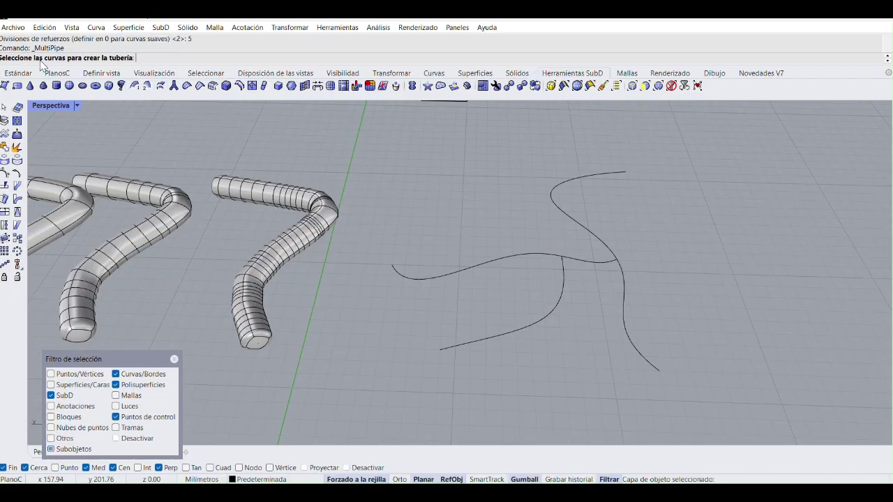
left_click(554, 205)
left_click(597, 261)
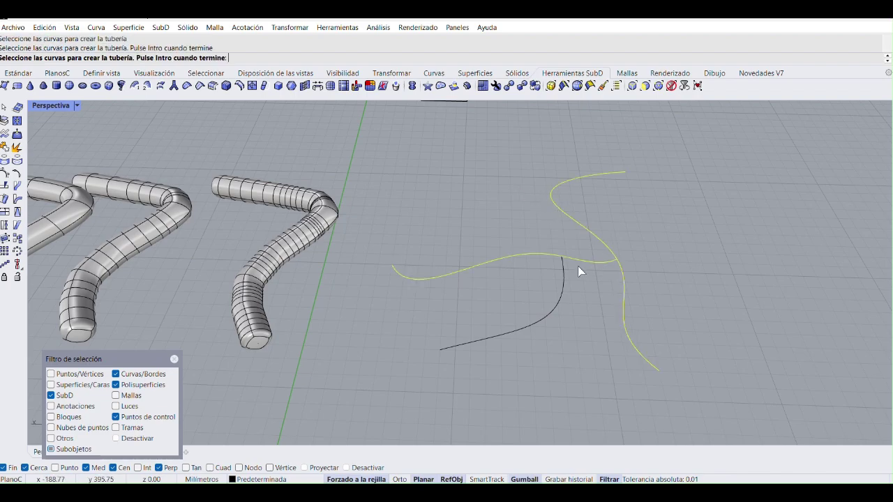
left_click(563, 273)
Step: Create the branching pipe with a radius of 6, capped ends and 0 strut divisions
key("Return")
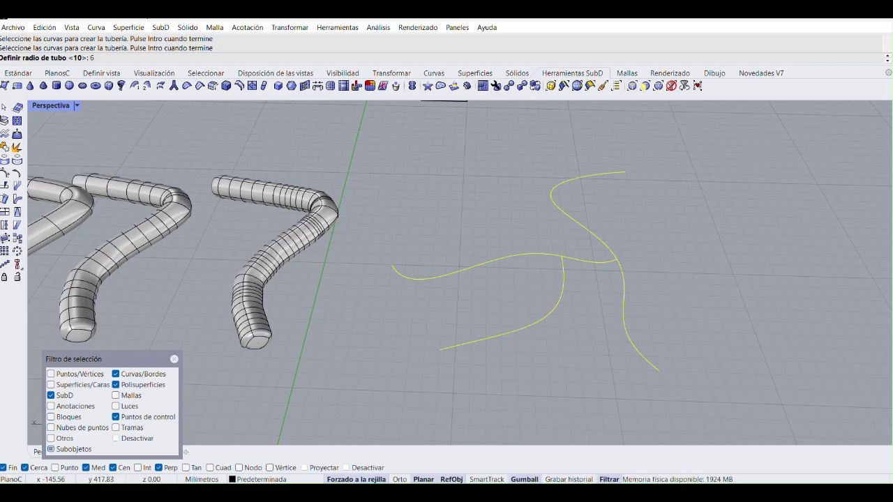
key("Return")
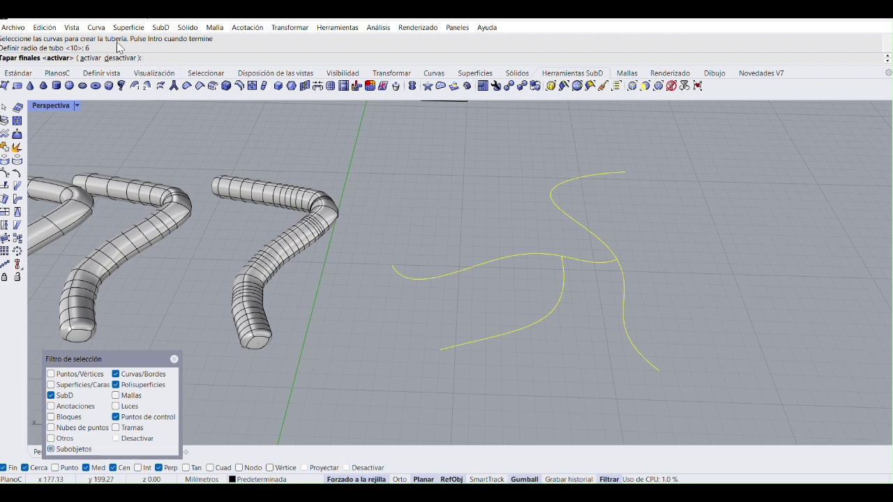
key("Return")
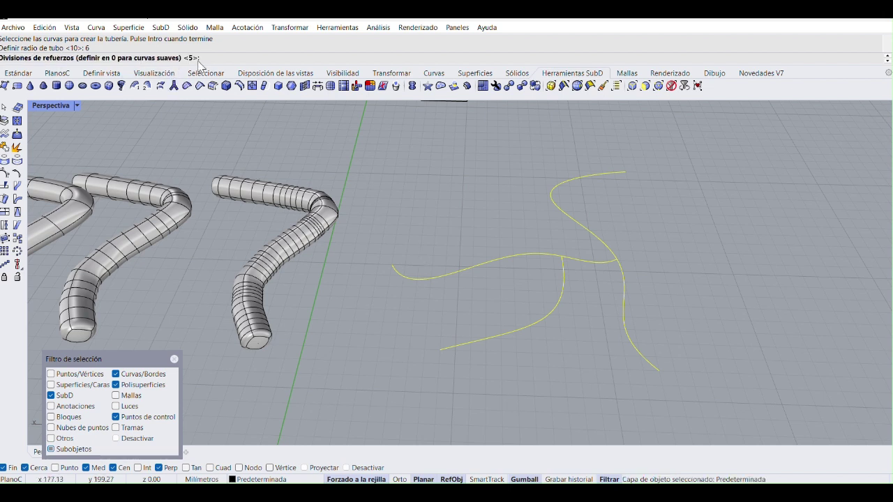
key("Return")
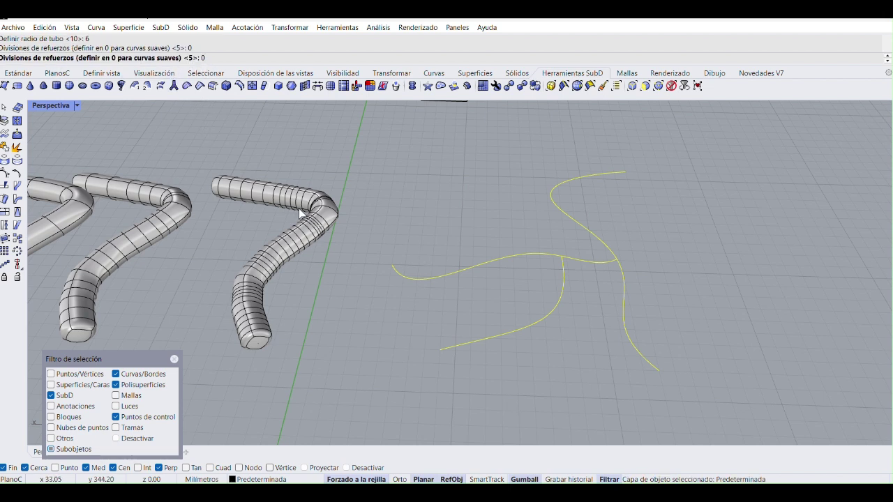
Step: Examine the branching pipe's junctions by selecting edges around them and the long source curve inside the pipe
scroll(551, 351, "down", 3)
right_click_drag(581, 334, 564, 340)
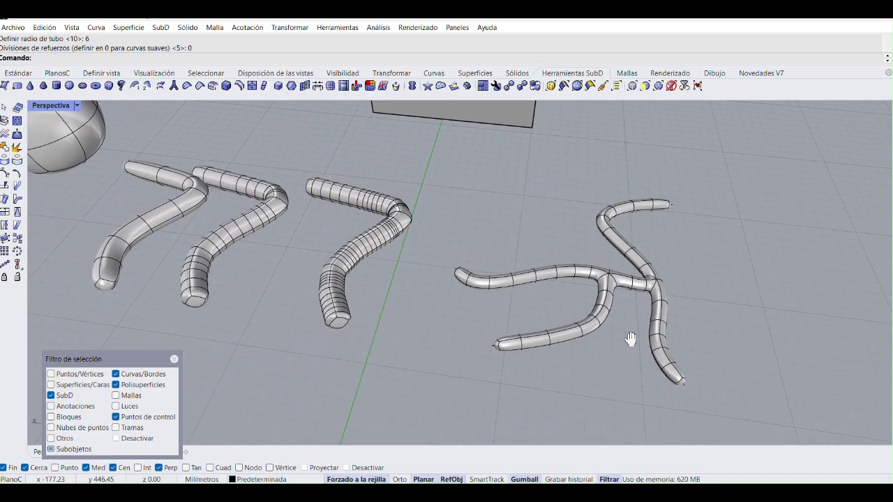
left_click(610, 319)
left_click(641, 360)
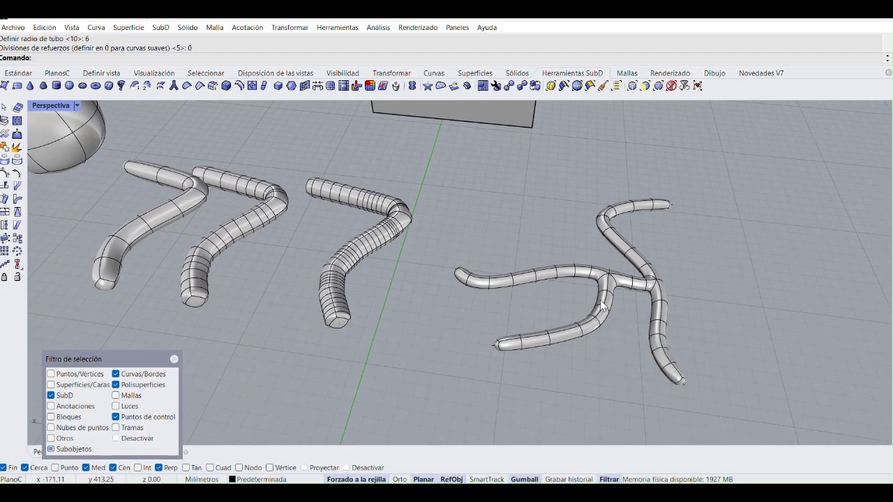
left_click(653, 300)
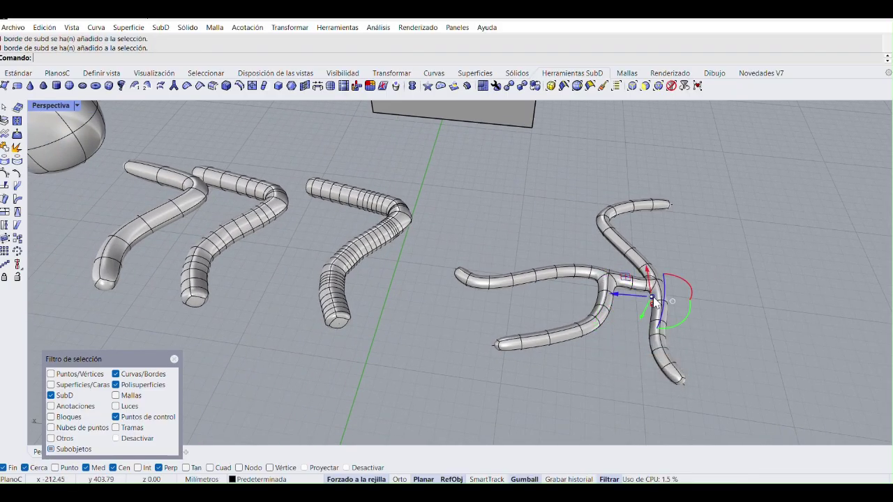
left_click(668, 377)
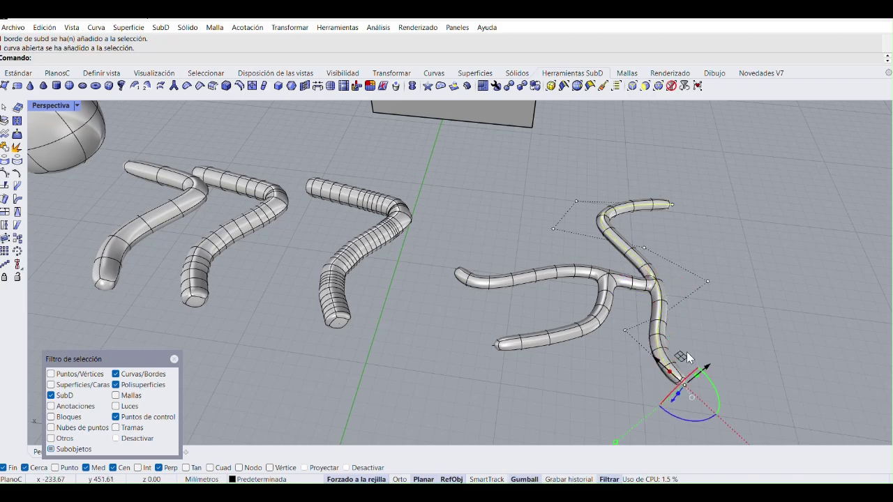
left_click(705, 313)
left_click(662, 341)
Step: Inspect the free end of the short branch closely, selecting one of its edges and the source curve inside it
scroll(660, 344, "up", 2)
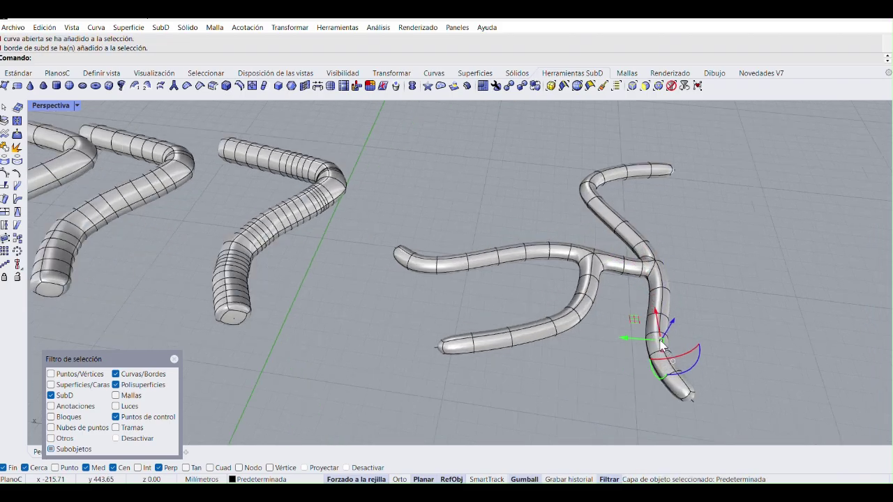
scroll(661, 343, "up", 2)
left_click(418, 347)
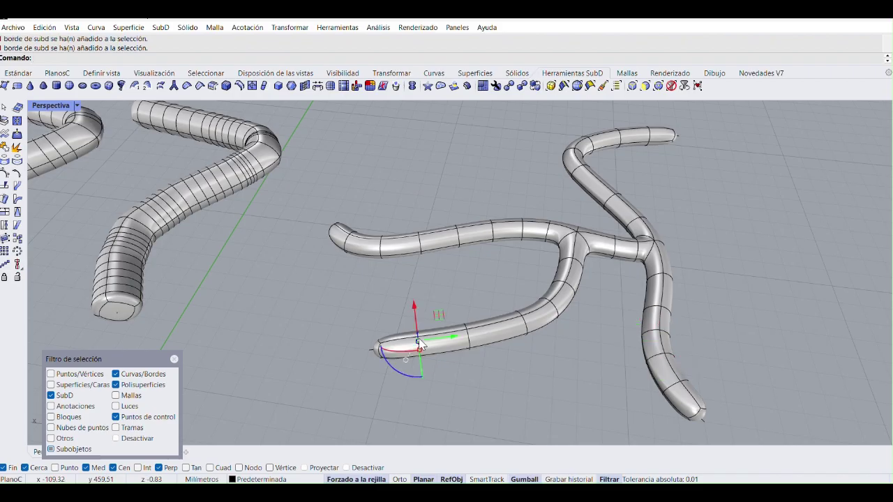
scroll(420, 348, "up", 4)
scroll(362, 354, "down", 3)
left_click(356, 353)
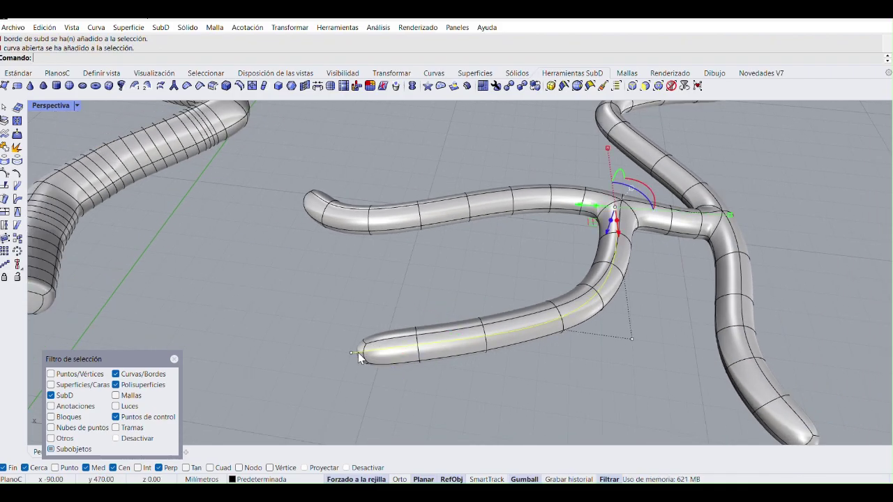
Step: Limit the selection filter to surfaces and faces, and pull the short branch's end face outward
scroll(357, 350, "up", 2)
left_click(645, 85)
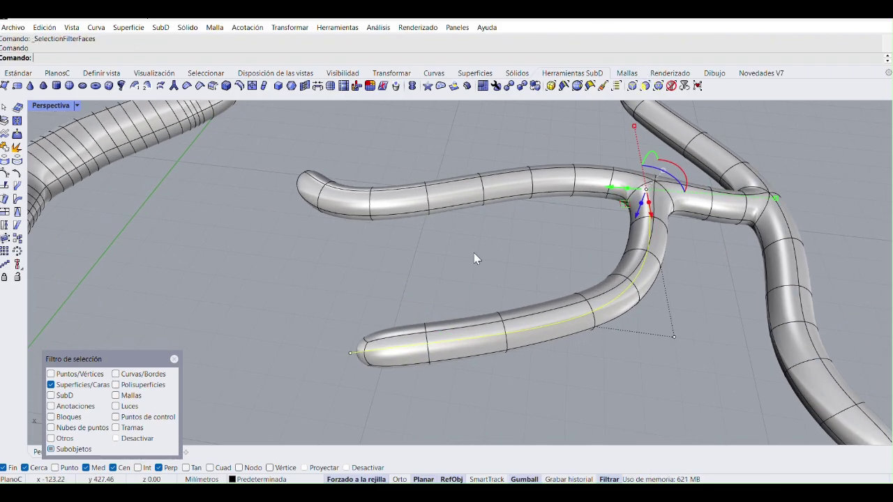
right_click_drag(345, 393, 433, 318)
left_click(427, 315)
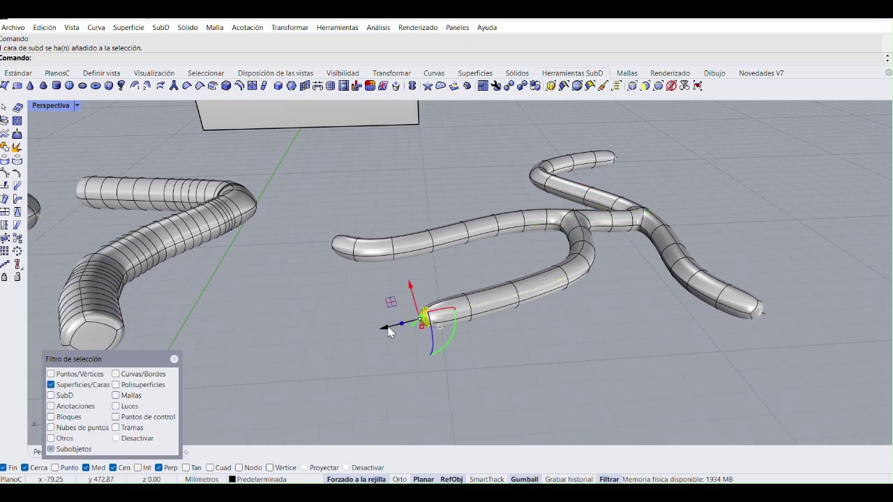
left_click_drag(388, 331, 342, 257)
left_click(508, 360)
Step: Examine the stretched tip of the short branch by selecting its end face and neighbouring side faces
left_click(349, 293)
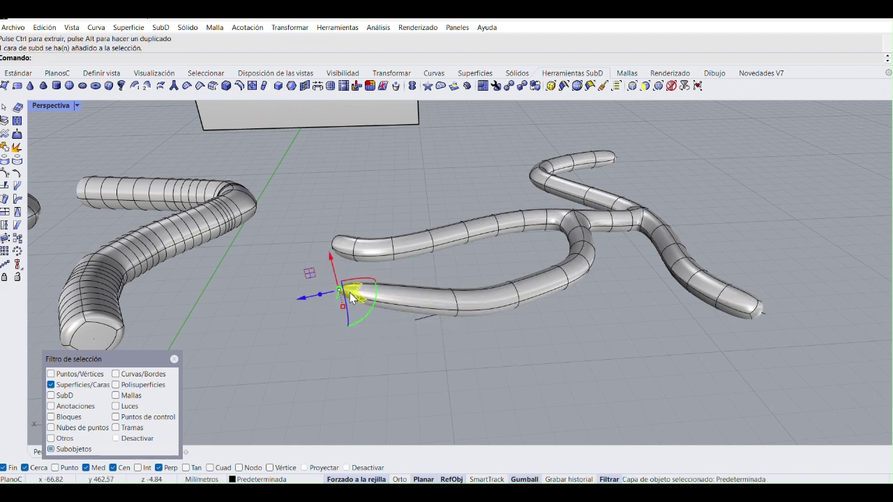
scroll(349, 293, "up", 5)
scroll(350, 294, "up", 3)
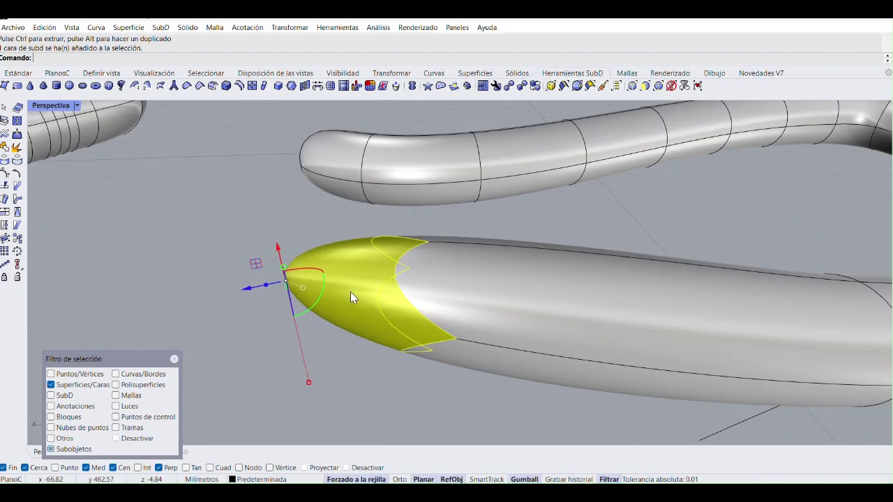
scroll(356, 294, "down", 3)
left_click(453, 332)
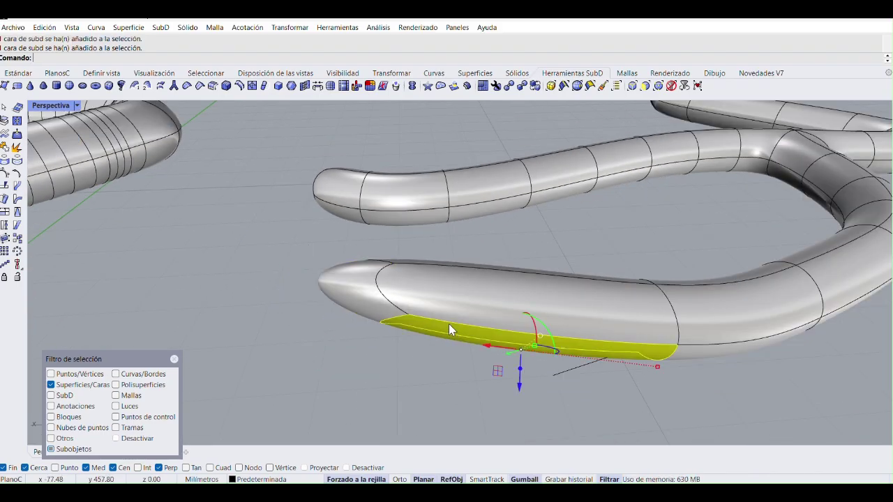
left_click(500, 272)
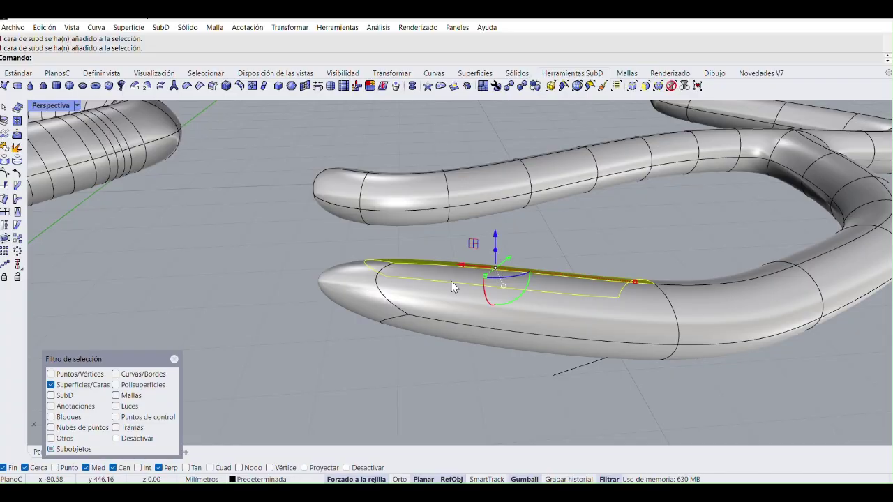
Step: Select the long side face near the short branch's stretched tip and move it outward to widen the end
left_click(562, 305)
scroll(563, 305, "down", 3)
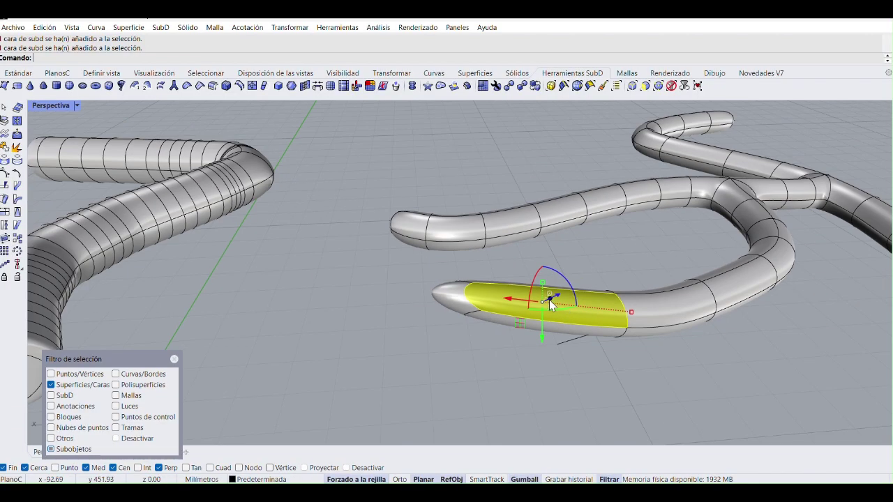
right_click_drag(549, 300, 554, 265)
scroll(572, 252, "up", 2)
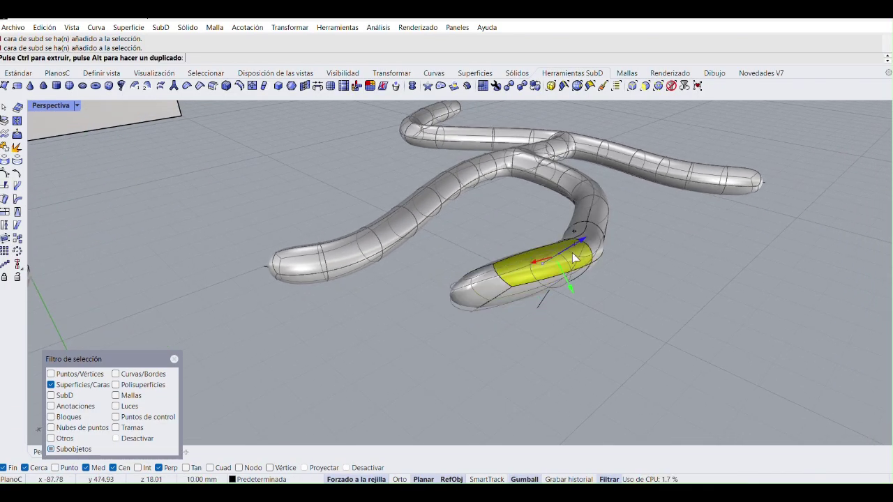
key("Escape")
scroll(537, 274, "up", 5)
right_click_drag(592, 321, 617, 322)
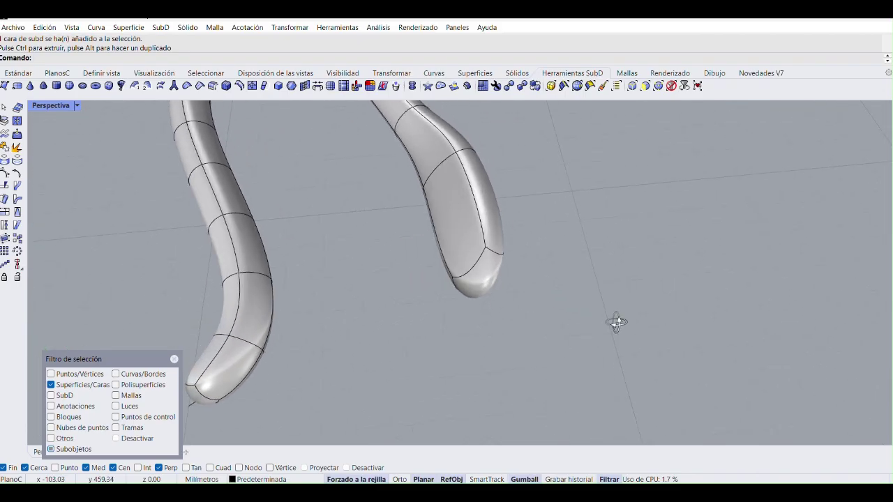
Step: Extrude the narrow side face next to the short branch's tip outward to form a broad lobe
scroll(514, 232, "down", 3)
right_click_drag(514, 233, 584, 282)
scroll(572, 290, "up", 3)
left_click(585, 283)
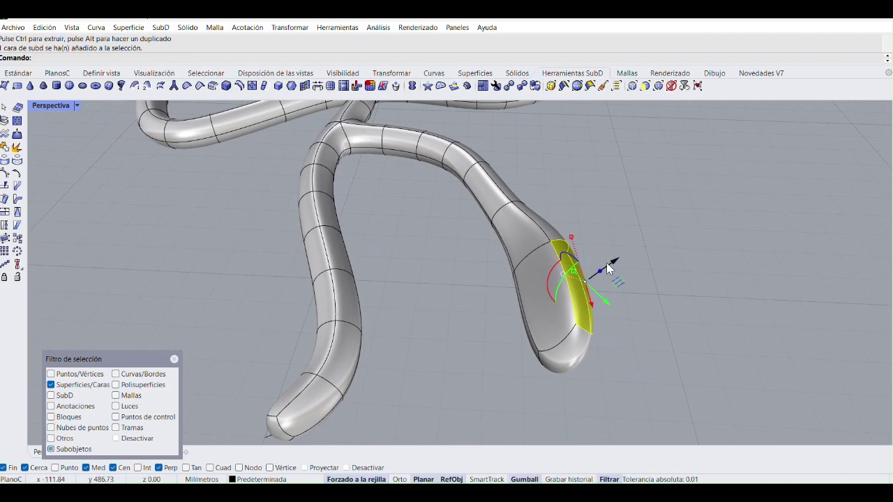
left_click_drag(599, 276, 673, 232, "ctrl")
scroll(675, 247, "up", 5)
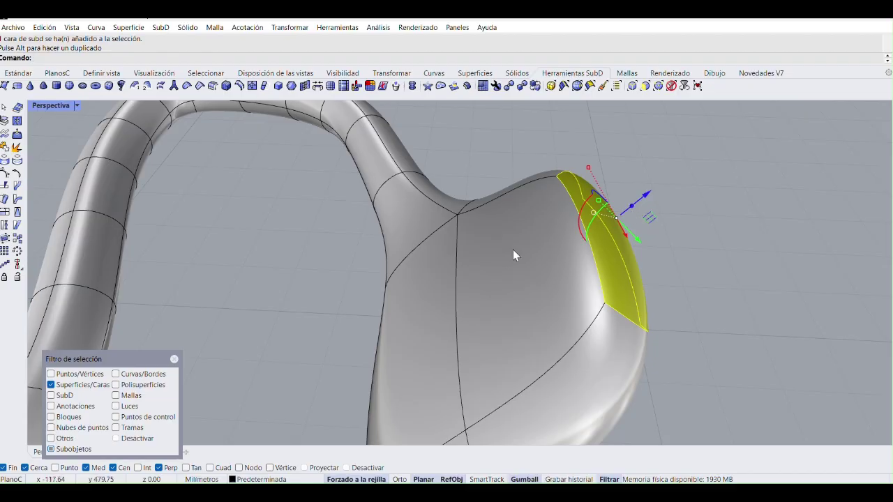
scroll(415, 285, "down", 3)
right_click_drag(414, 286, 516, 327, "shift")
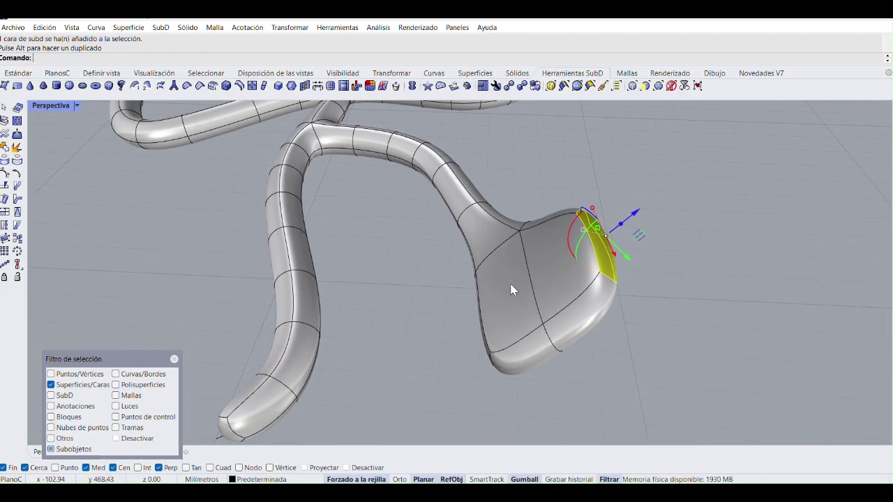
Step: Try to move the broad face beside the extruded lobe outward, and undo the move
left_click(510, 283)
scroll(495, 288, "up", 2)
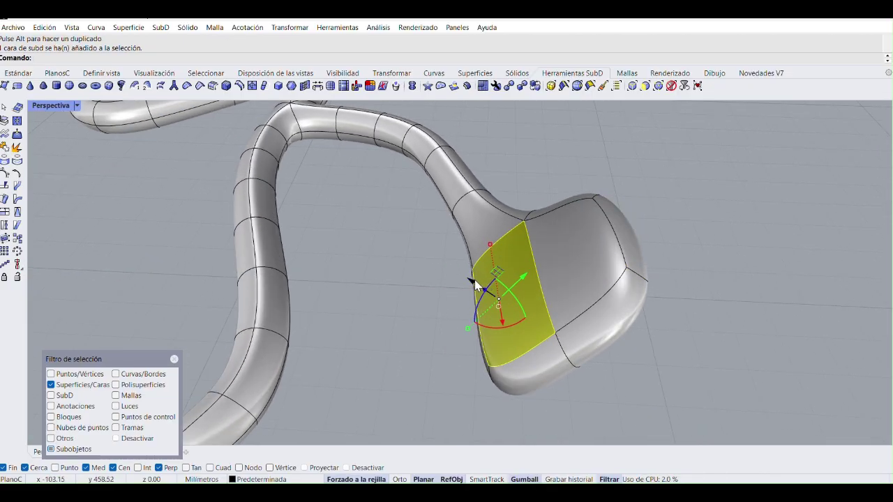
left_click_drag(475, 280, 428, 253)
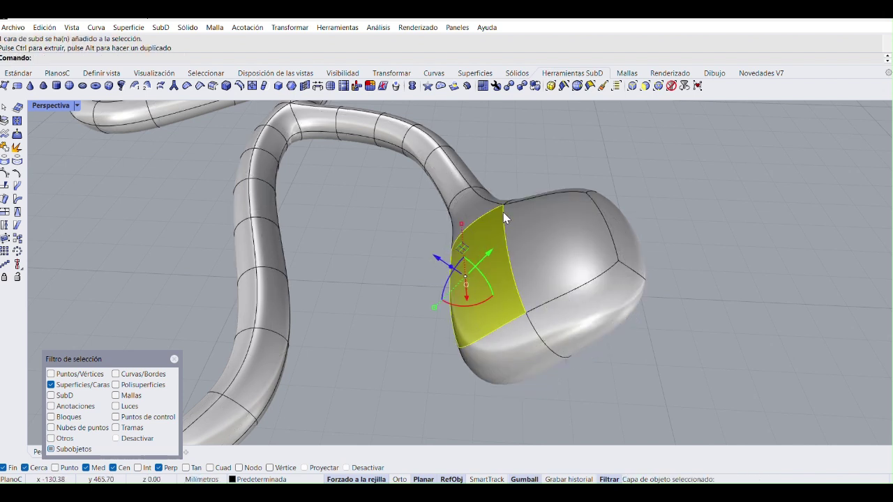
key("ctrl+z")
Step: Reselect the broad face beside the extruded lobe and extrude it outward
left_click(493, 294)
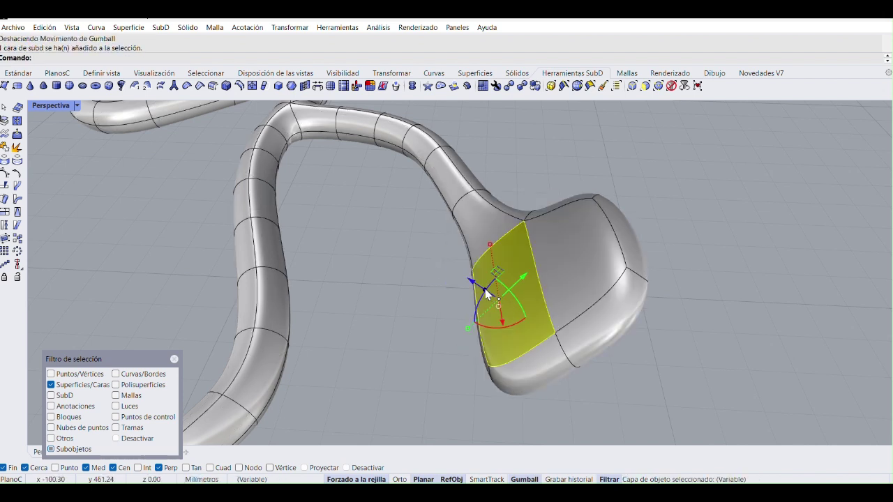
left_click(457, 260)
left_click(490, 289)
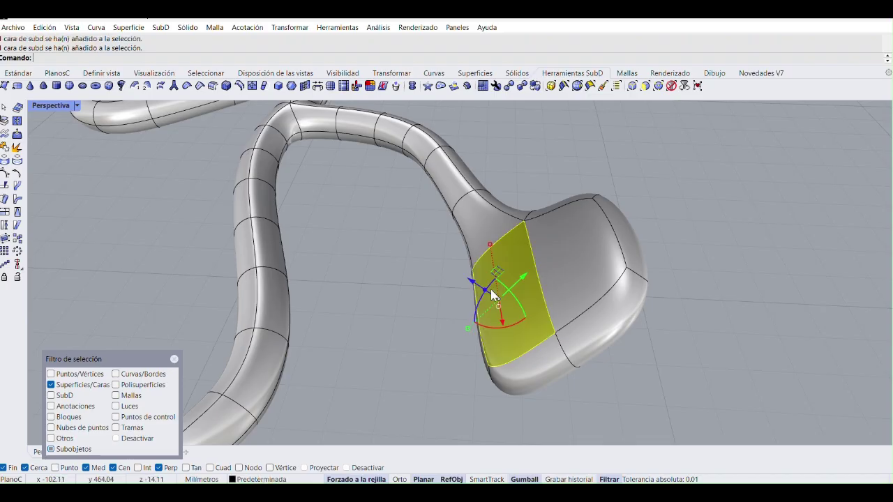
left_click_drag(479, 286, 451, 265)
scroll(524, 180, "down", 5)
right_click_drag(525, 180, 331, 286)
Step: Select all SubD faces and surfaces in the scene and delete them
scroll(348, 289, "down", 8)
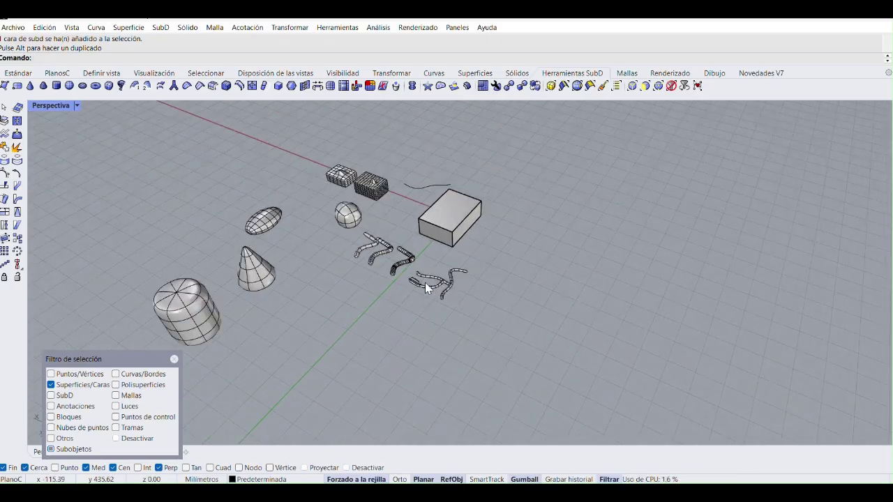
scroll(425, 282, "down", 10)
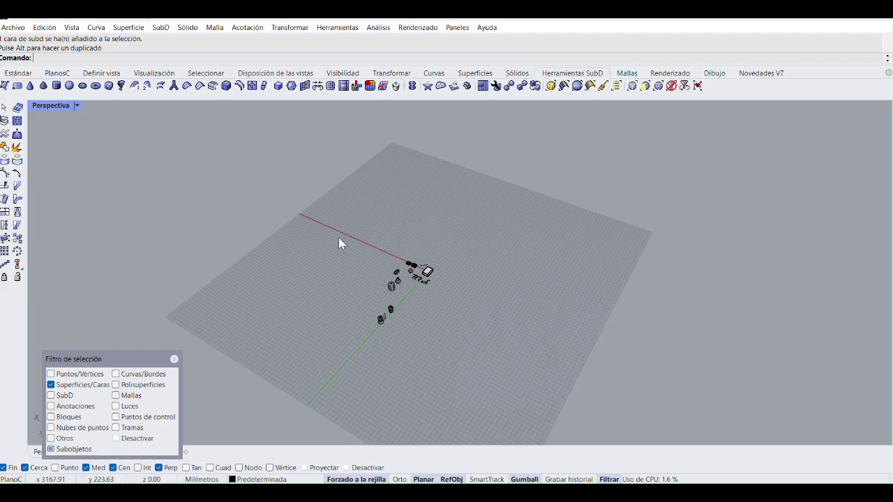
left_click_drag(244, 176, 609, 432)
key("Delete")
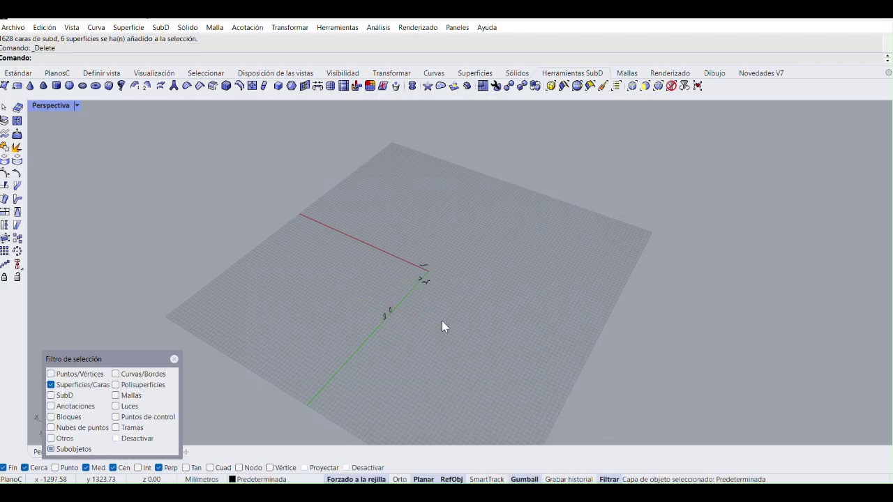
Step: Add curves and edges to the selection filter and delete all the remaining curves
scroll(442, 325, "up", 5)
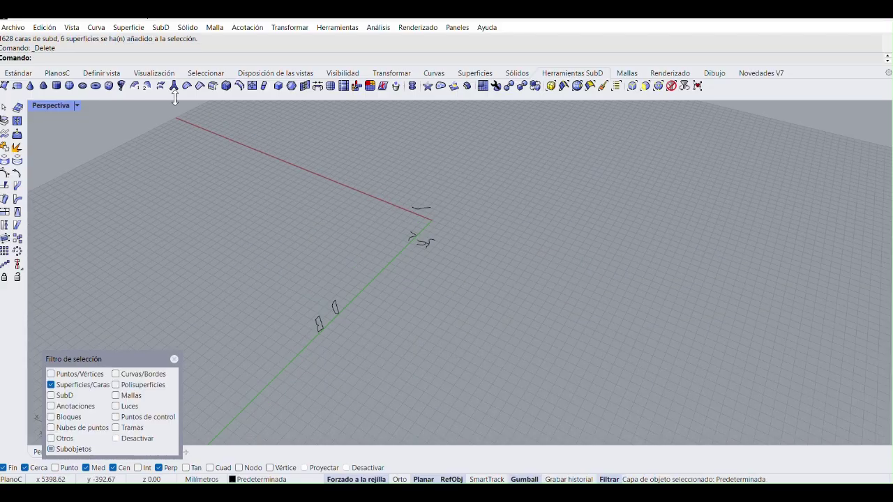
left_click(116, 374)
scroll(216, 266, "down", 5)
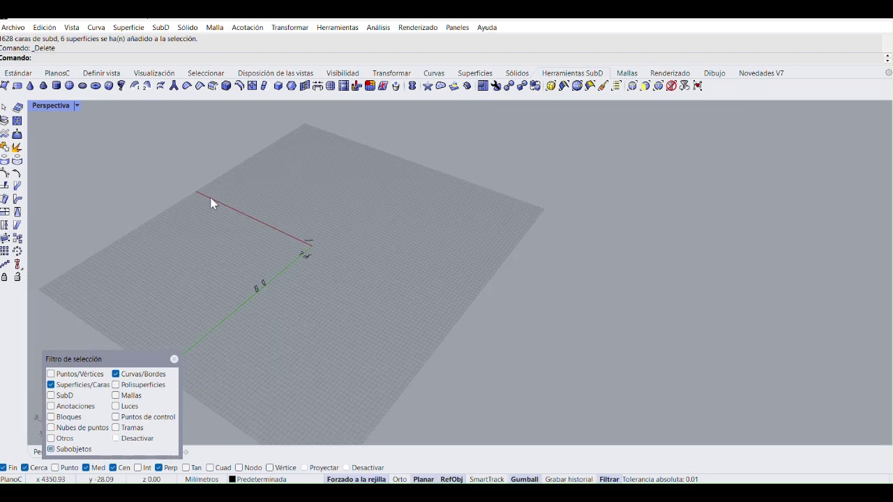
left_click_drag(209, 198, 437, 378)
key("Delete")
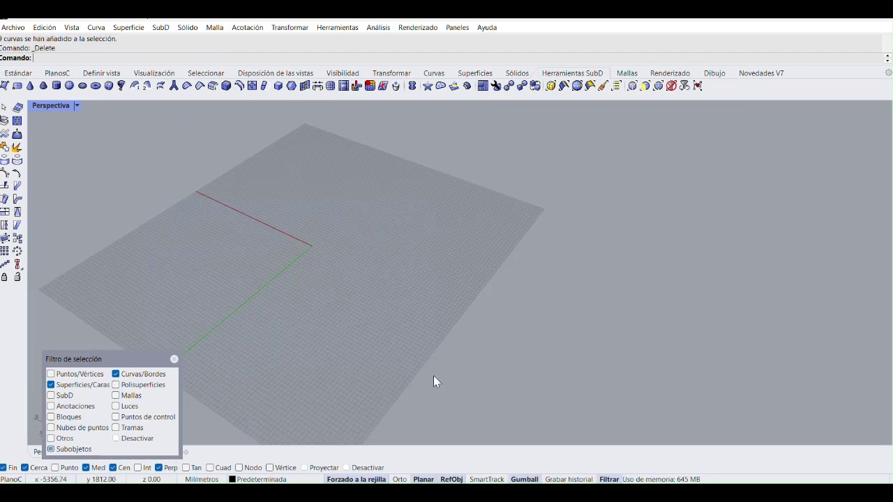
double_click(51, 105)
left_click(519, 332)
scroll(584, 228, "up", 5)
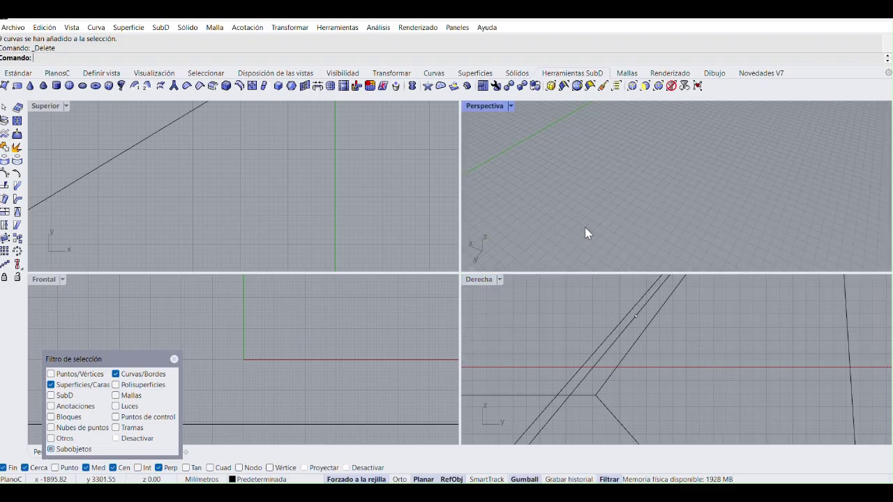
double_click(488, 106)
scroll(457, 244, "down", 3)
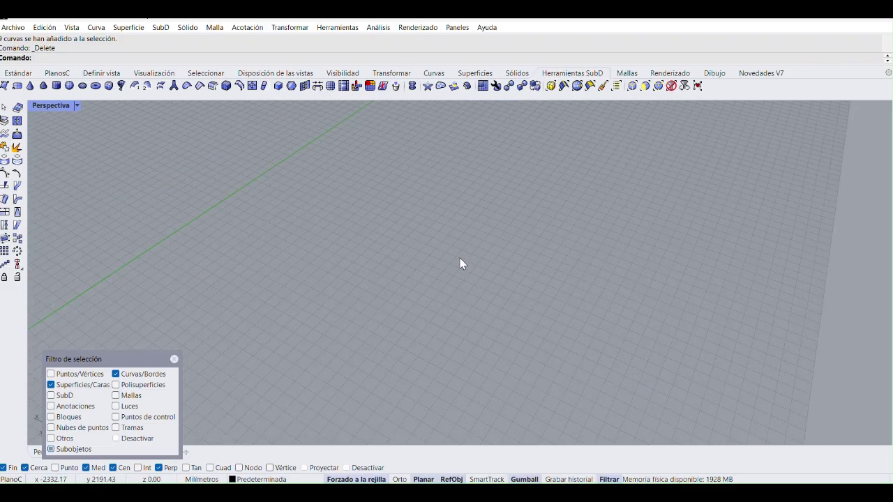
scroll(457, 300, "down", 3)
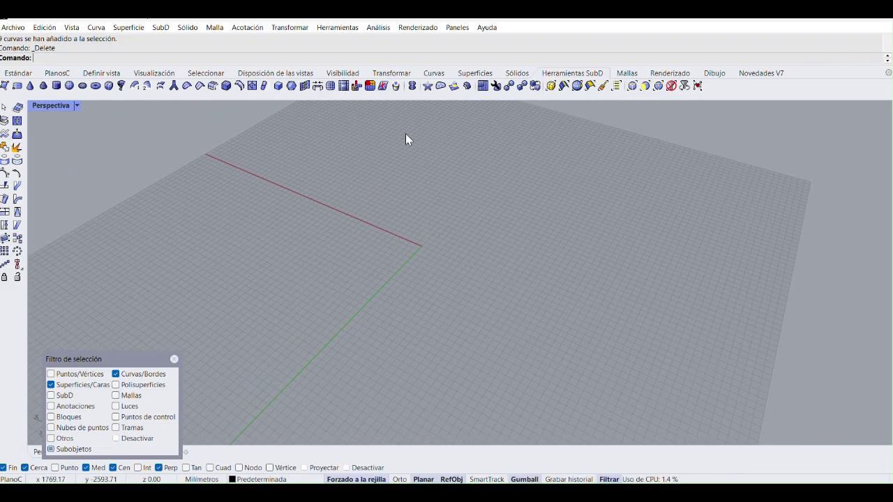
left_click(391, 44)
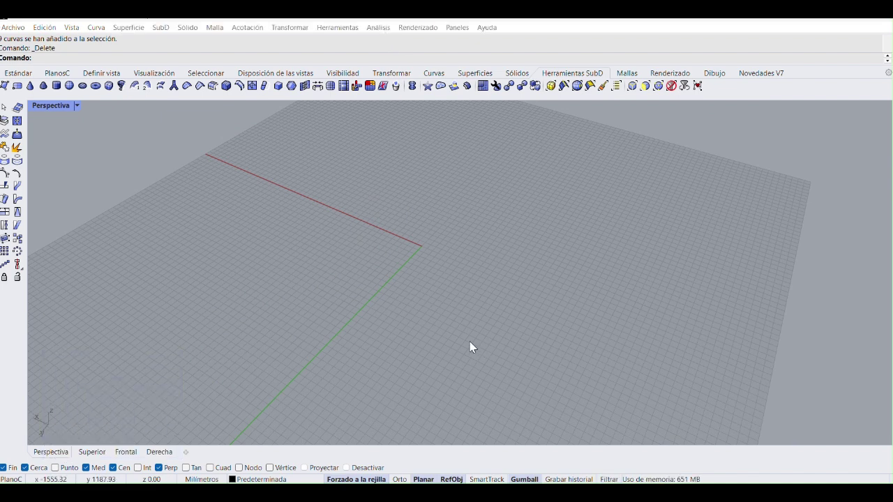
Step: Create a SubD box near the origin with a base of about 980 by 860 mm and 5 faces in X, Y and Z
scroll(390, 276, "up", 4)
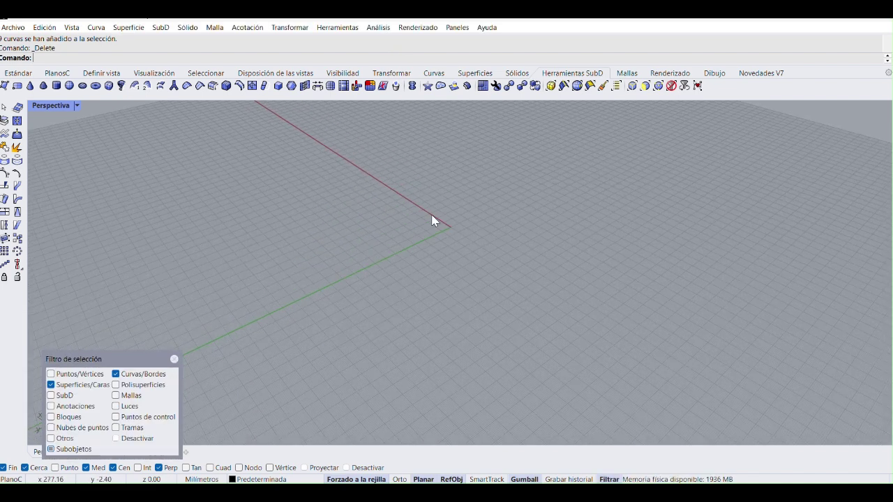
scroll(417, 262, "up", 1)
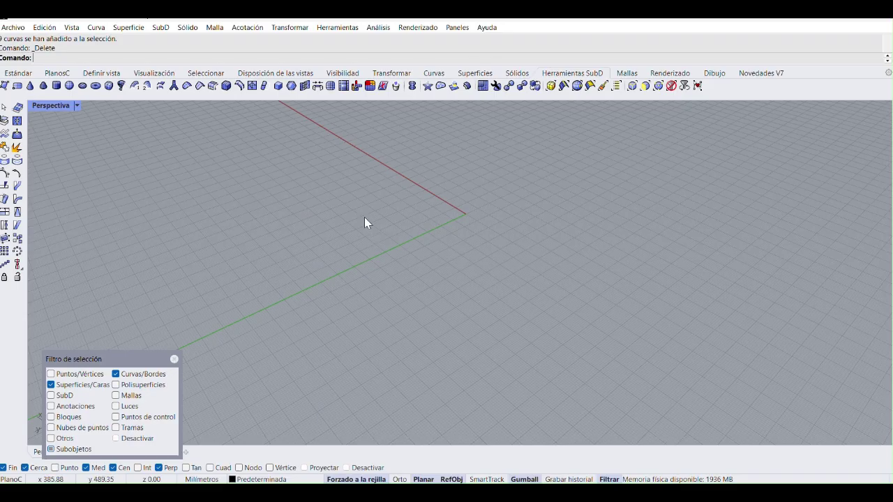
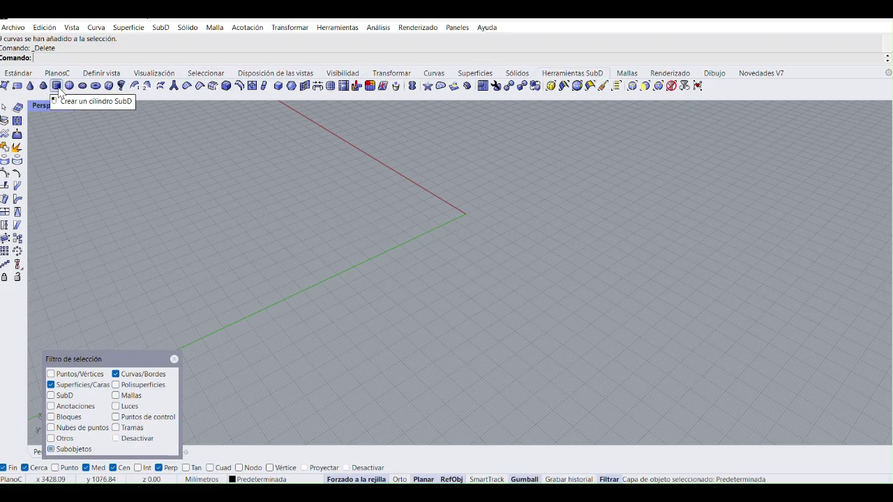
left_click(109, 85)
left_click(397, 212)
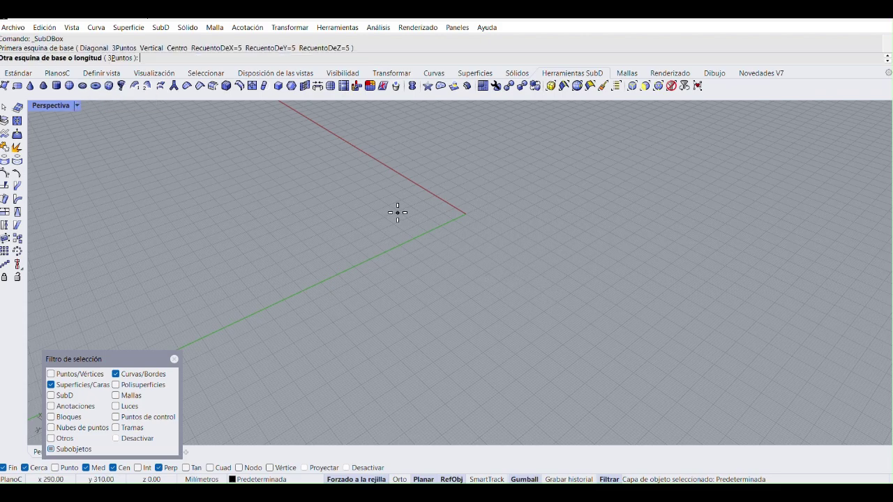
left_click(613, 228)
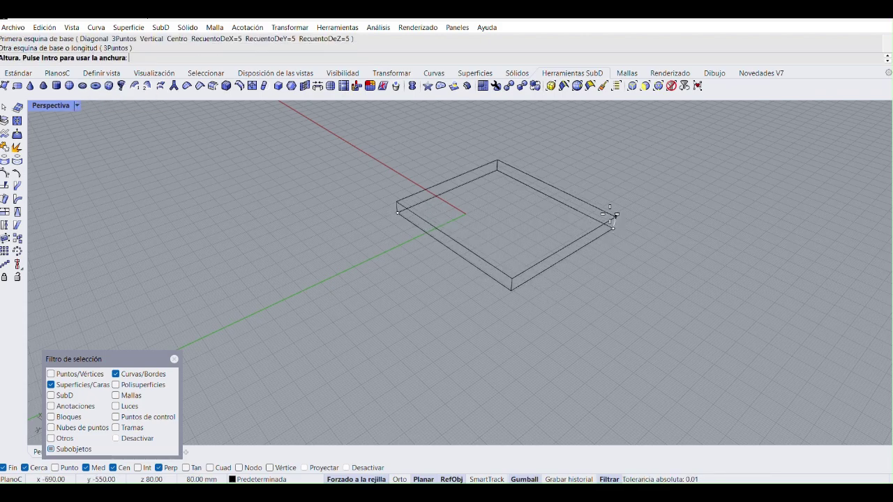
left_click(623, 178)
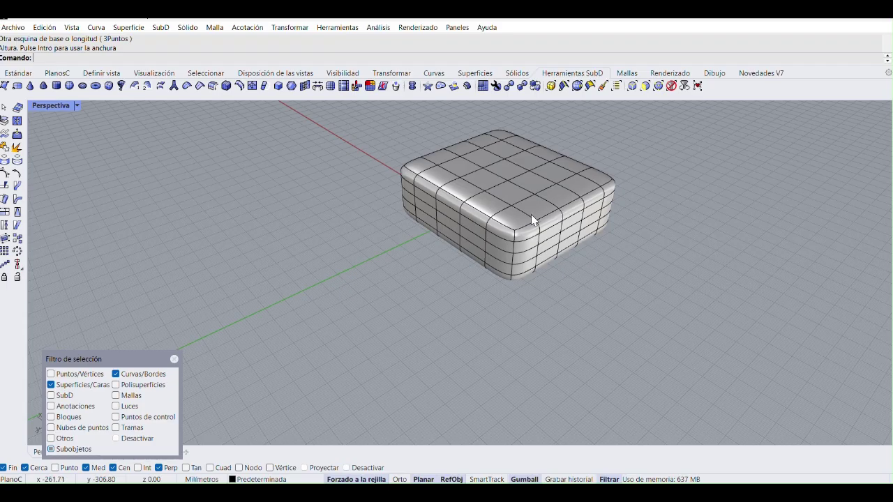
Step: Select the second row of faces across the top of the SubD box and raise it slightly
right_click_drag(535, 220, 291, 290)
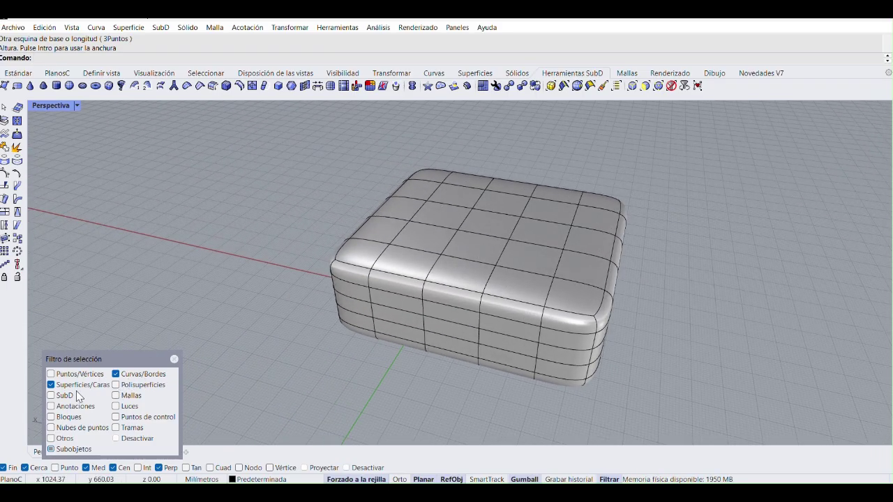
left_click(396, 253)
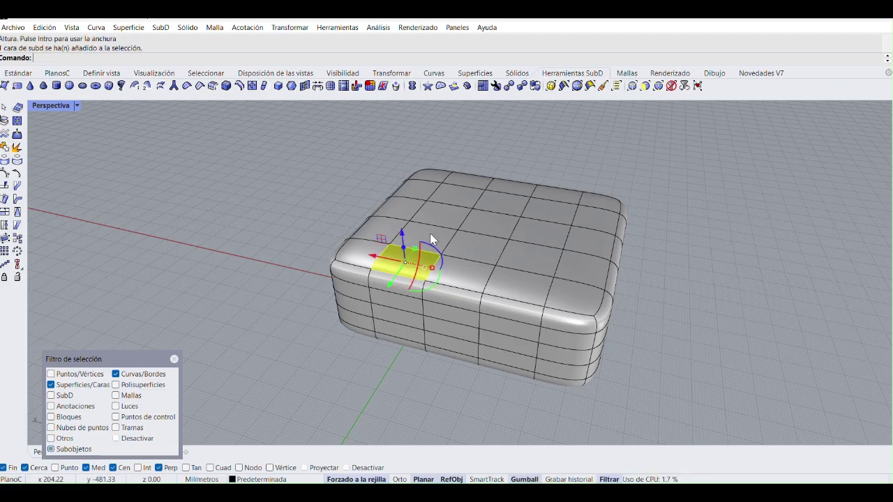
left_click(430, 239, "shift")
left_click(450, 210, "shift")
left_click(464, 185, "shift")
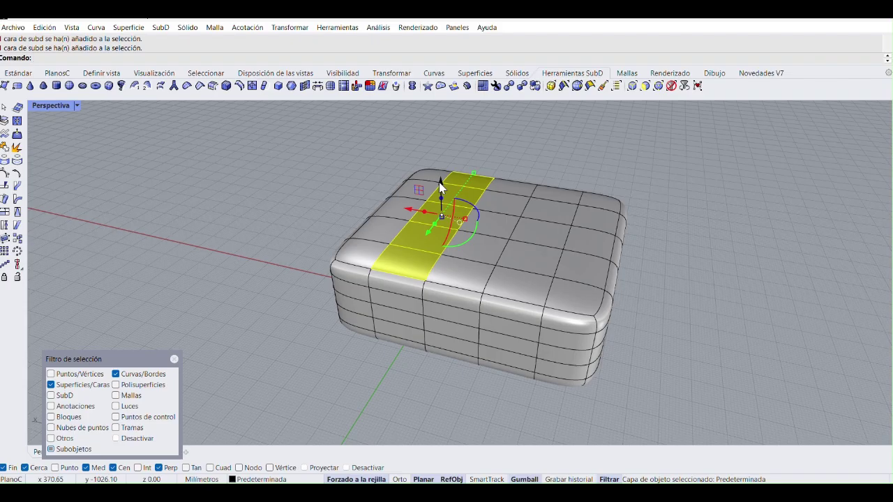
left_click_drag(441, 185, 442, 168)
right_click_drag(444, 229, 429, 210)
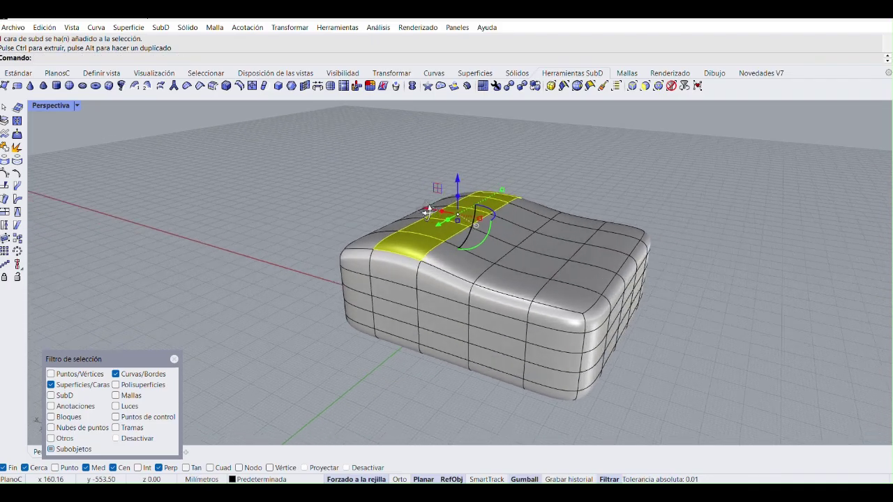
Step: Extrude the selected row of top faces straight up in two successive stages to form a tall ridge
scroll(439, 219, "up", 4)
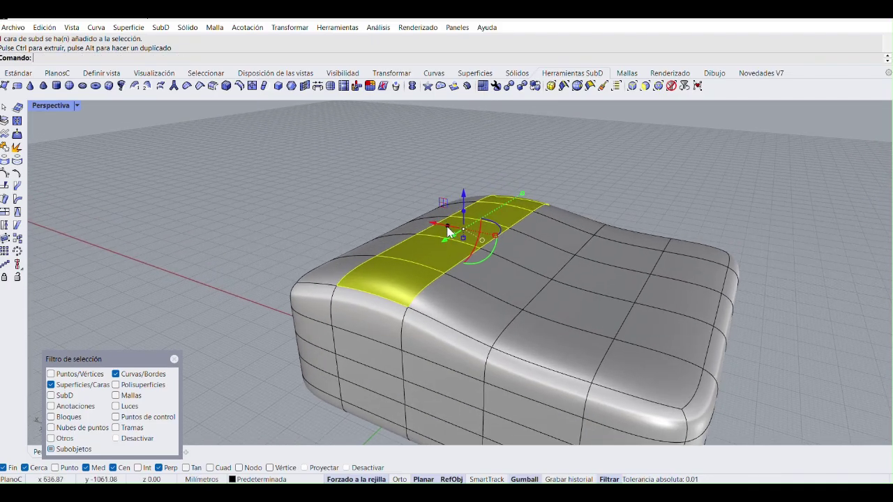
left_click_drag(464, 214, 471, 152)
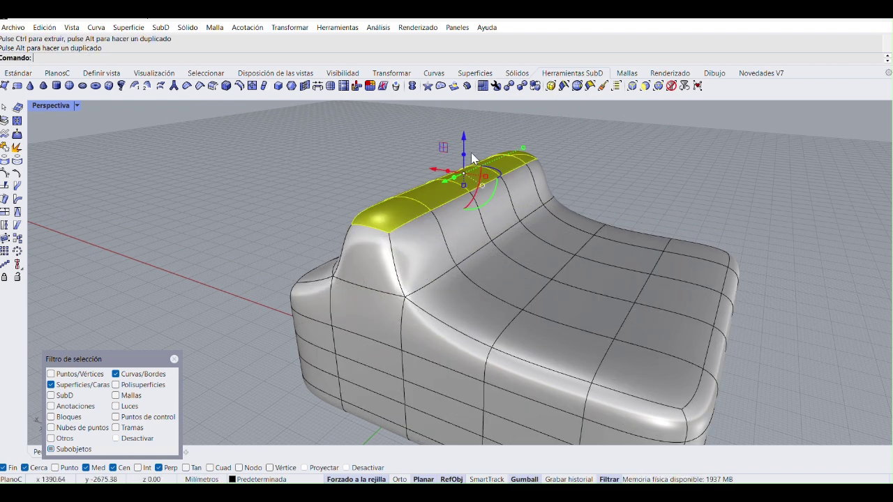
right_click_drag(467, 190, 495, 249, "shift")
left_click_drag(486, 217, 489, 204, "ctrl")
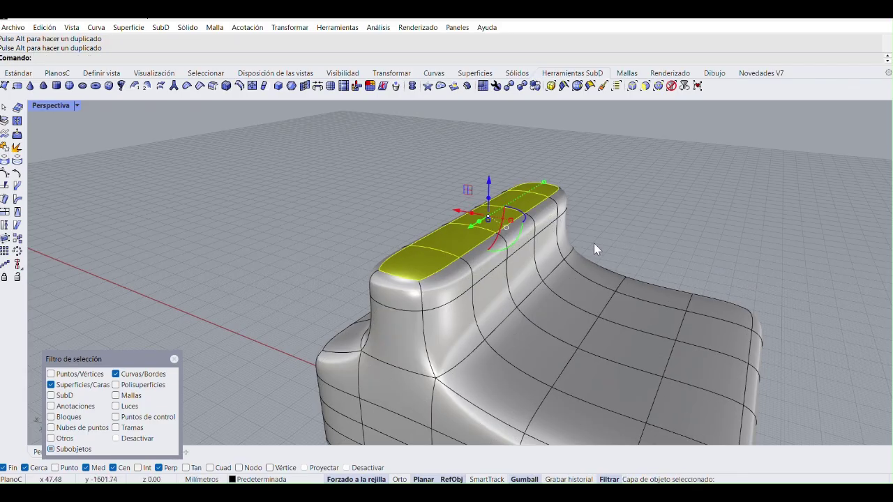
Step: Scale the ridge's top faces down across their width and along their length, and clear the selection
right_click_drag(593, 250, 511, 257)
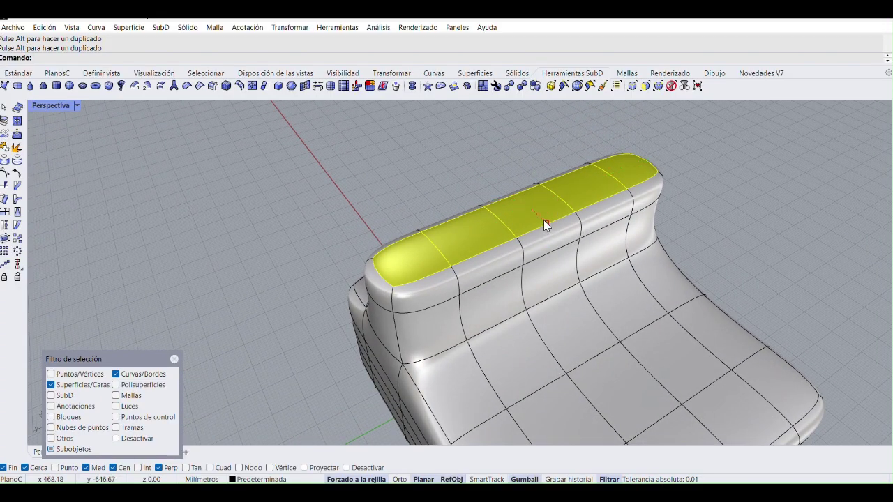
left_click_drag(543, 220, 528, 215)
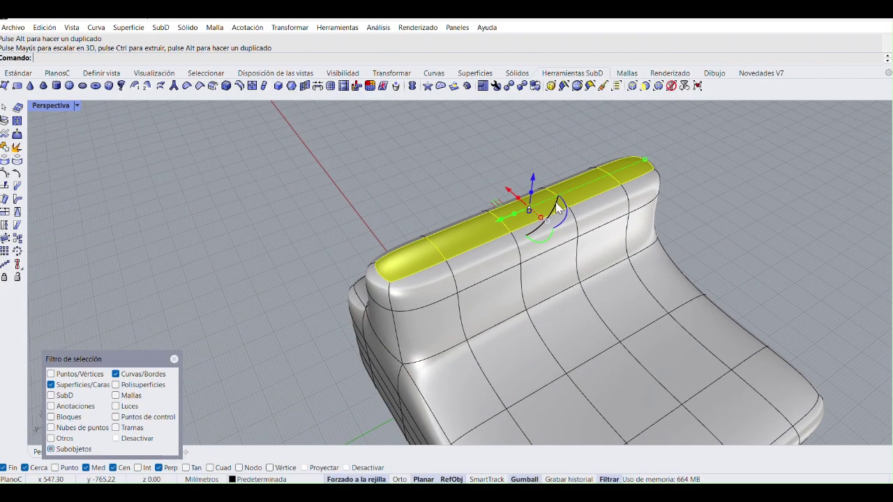
left_click_drag(643, 160, 599, 182)
key("Escape")
scroll(547, 286, "down", 5)
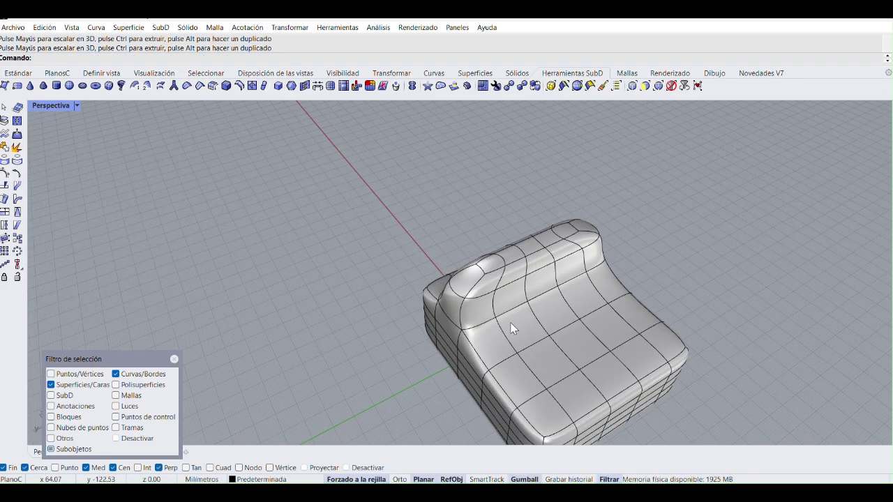
Step: Switch the SubD display between flat and smooth to compare the ridge's control shape with its rounded form
scroll(556, 342, "up", 4)
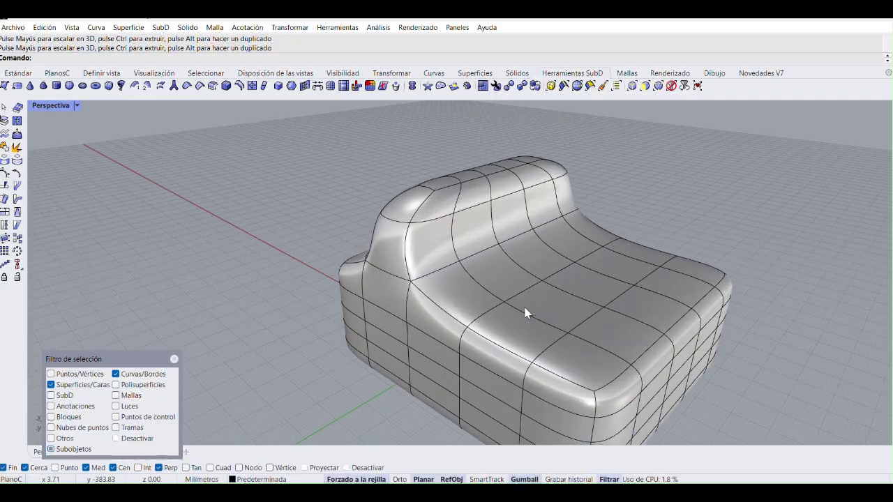
key("Tab")
key("Tab")
right_click_drag(397, 243, 495, 296)
key("Tab")
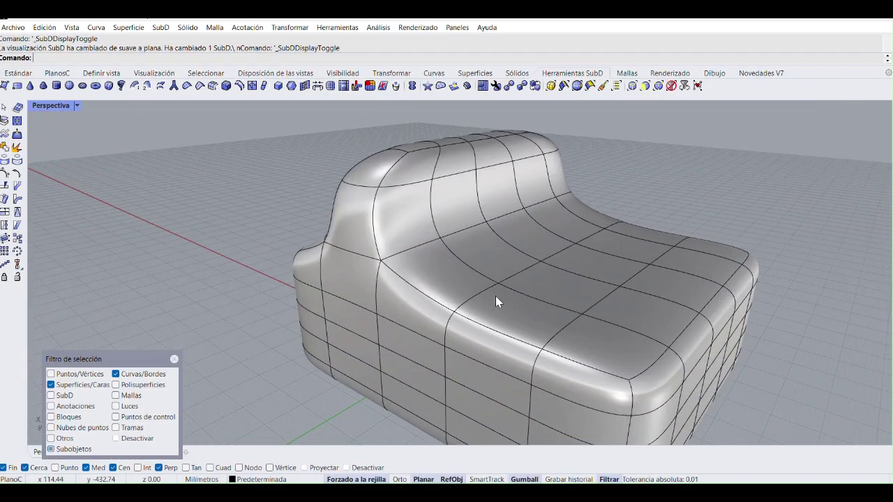
Step: Try to raise the three middle faces of a row near the edge opposite the ridge
right_click_drag(447, 254, 534, 255)
left_click(556, 258)
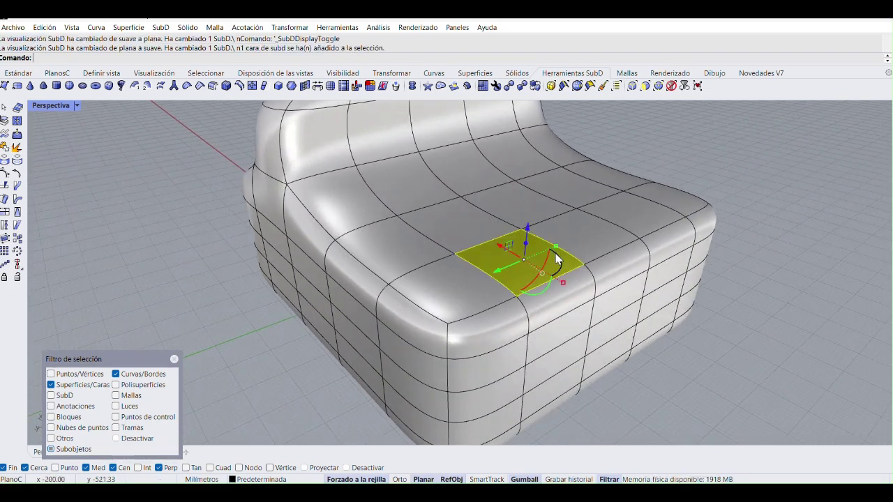
right_click_drag(590, 239, 579, 320)
left_click(658, 299, "shift")
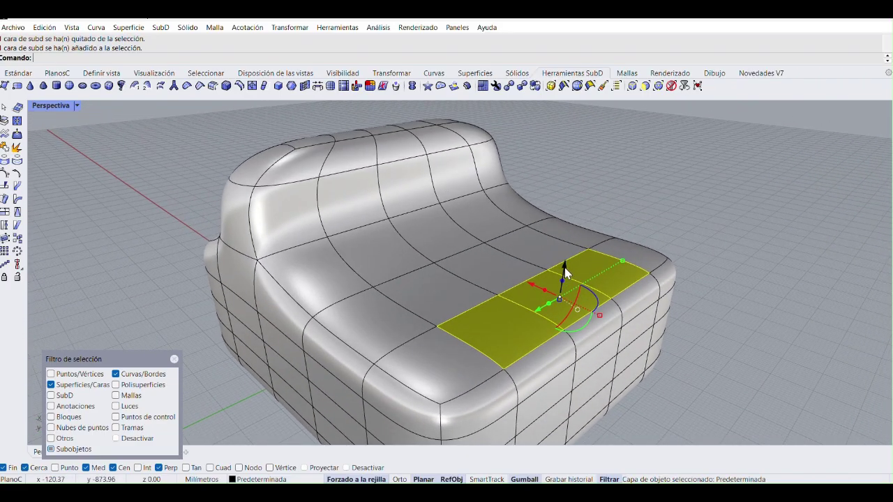
left_click_drag(564, 264, 577, 219)
key("ctrl+z")
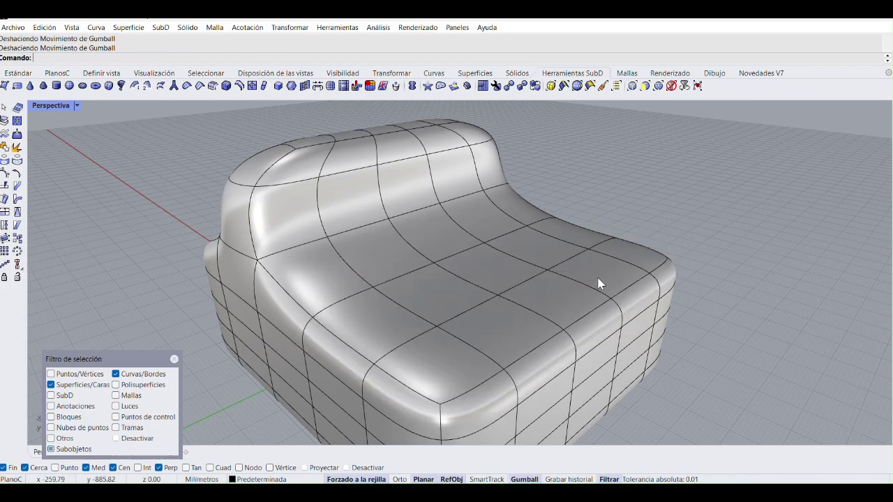
Step: Select the three middle faces of the row opposite the ridge and extrude them upward into a low block
left_click(597, 281)
left_click(555, 297, "shift")
left_click(524, 328, "shift")
left_click_drag(561, 283, 568, 241)
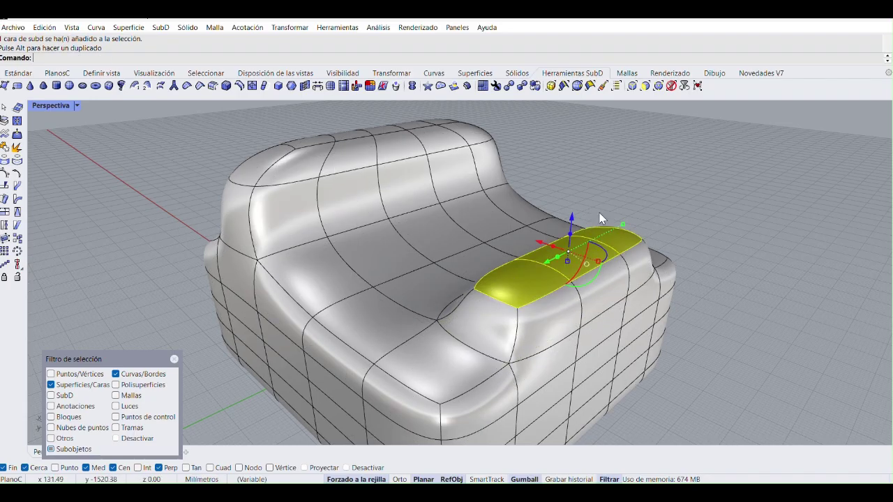
key("Escape")
Step: Examine the low block's corner in flat and smooth SubD display, and undo the trial crease
right_click_drag(574, 285, 607, 287)
key("Tab")
scroll(548, 328, "up", 6)
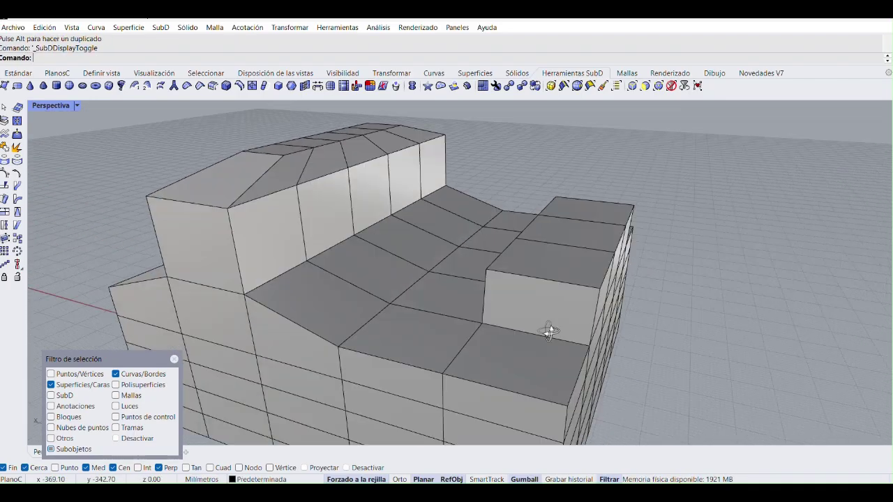
scroll(522, 313, "down", 3)
key("Tab")
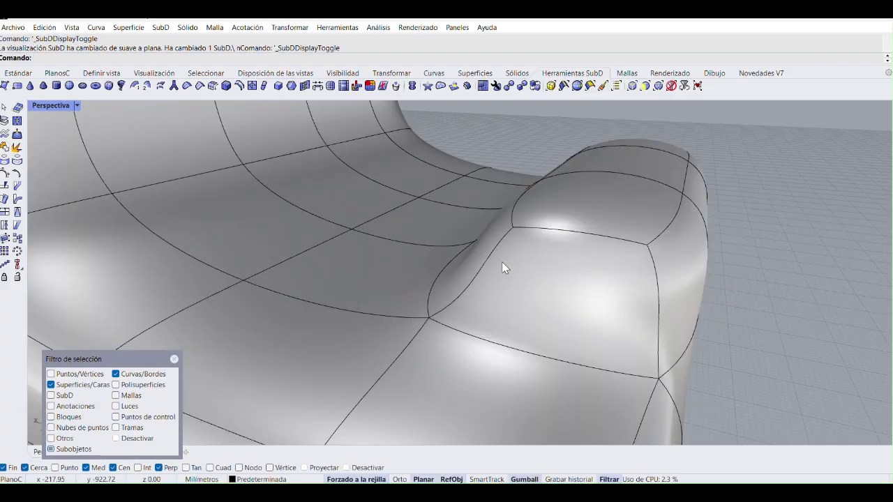
key("Tab")
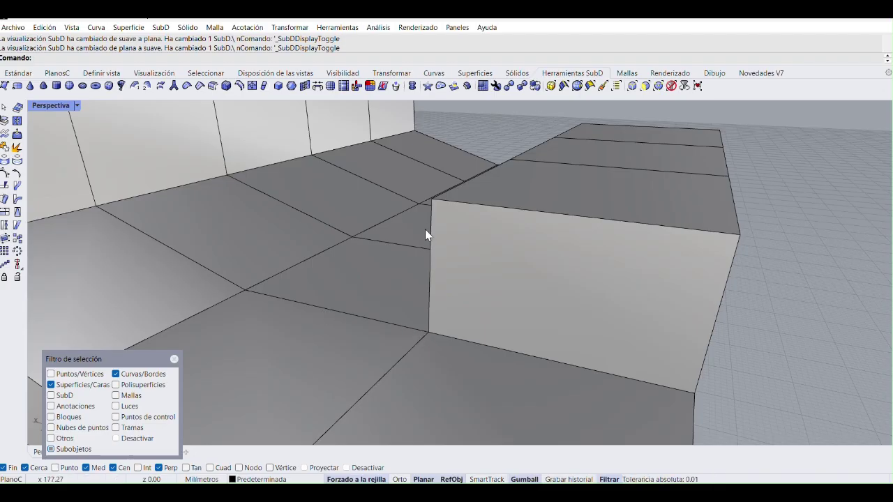
key("ctrl+z")
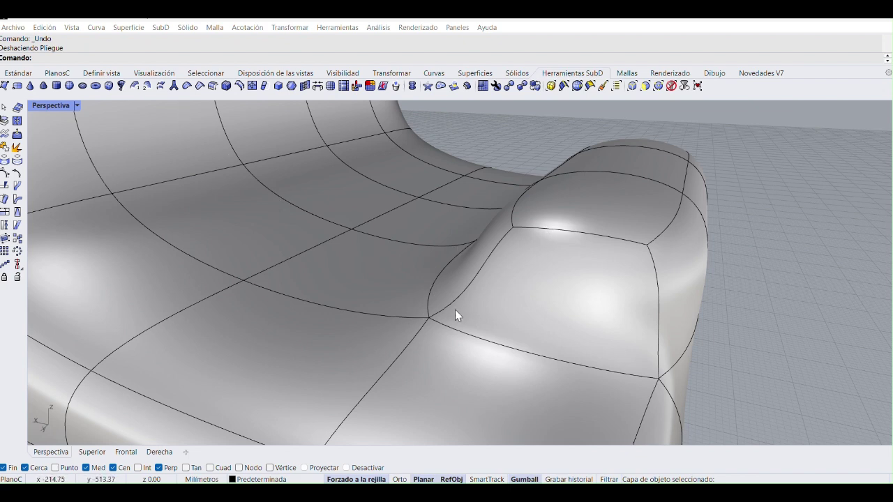
right_click_drag(568, 289, 518, 289)
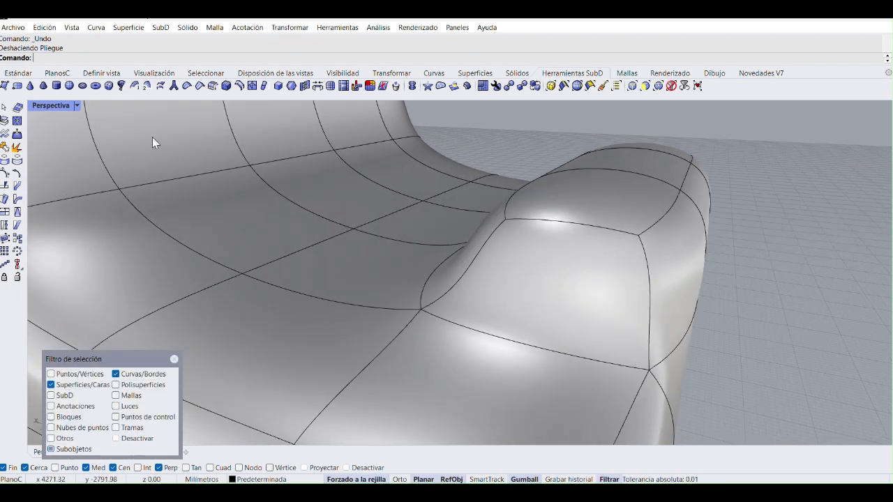
left_click(200, 86)
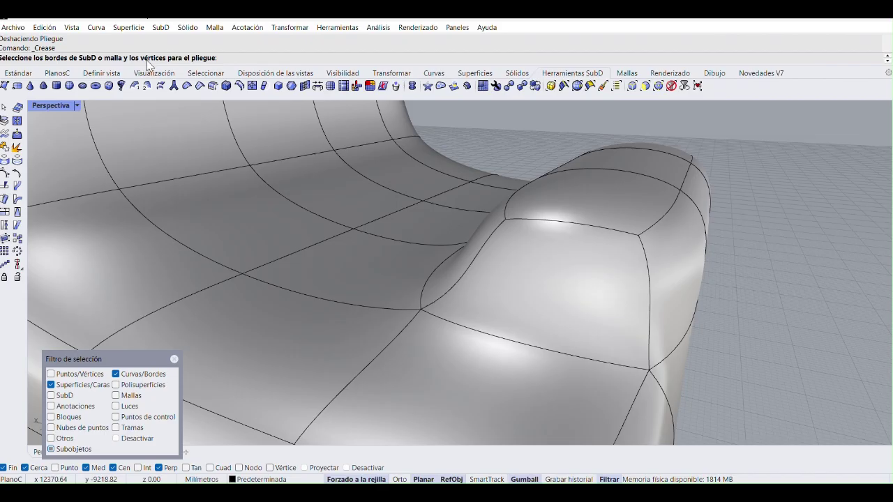
right_click_drag(411, 305, 546, 336)
right_click_drag(440, 212, 437, 258)
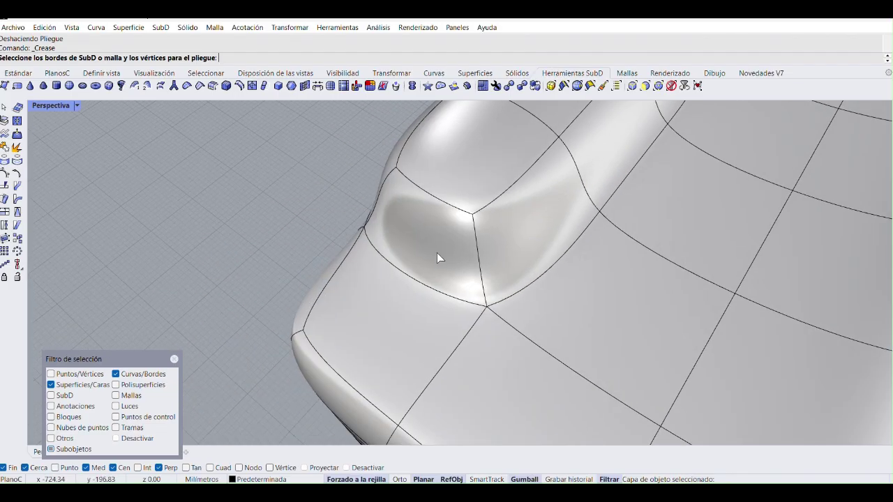
left_click(392, 272)
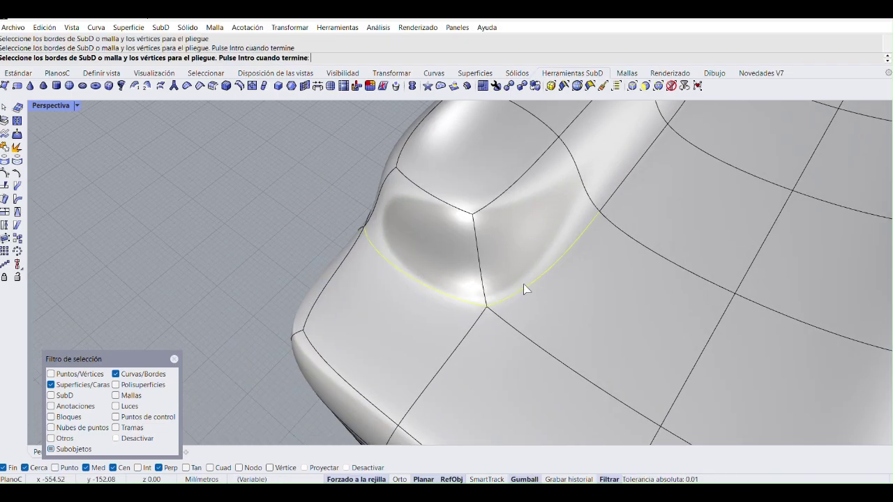
right_click_drag(524, 291, 480, 284, "shift")
left_click(493, 272)
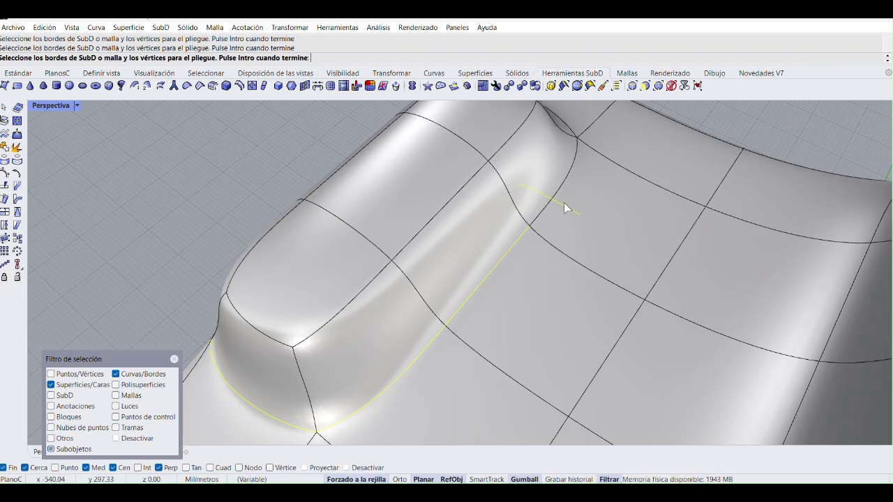
scroll(528, 260, "down", 5)
key("Escape")
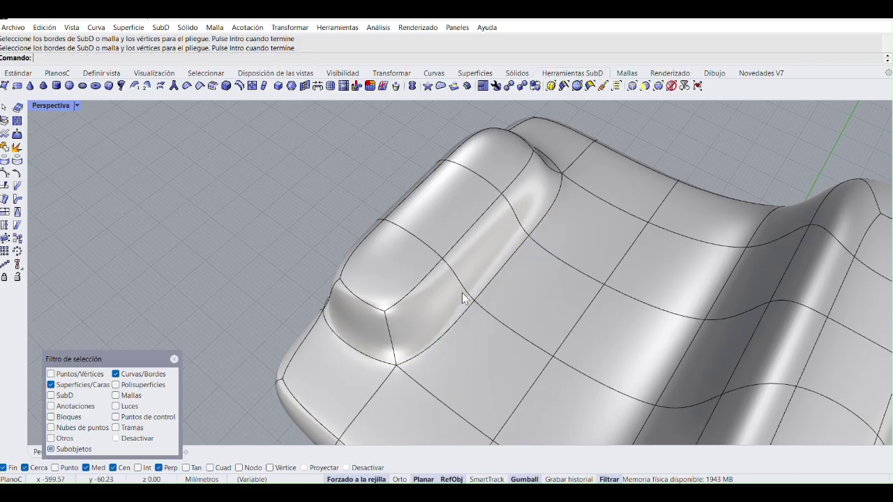
right_click(371, 343)
key("Escape")
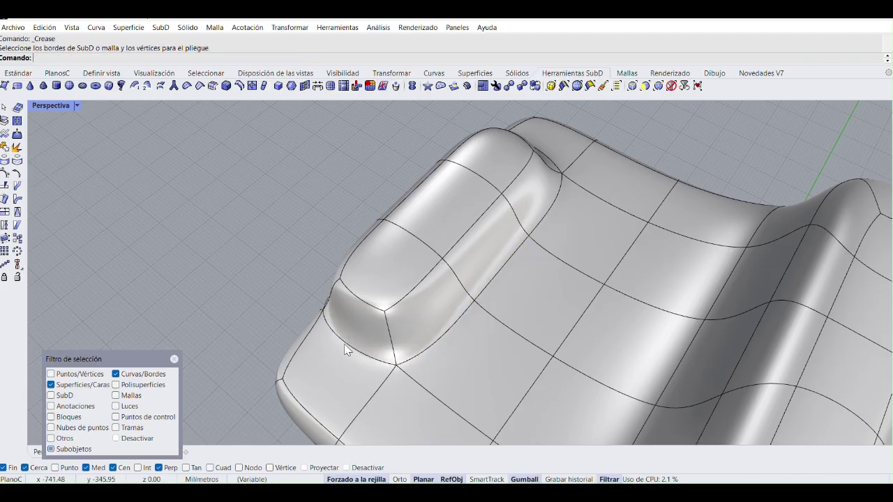
right_click(347, 350)
left_click(354, 343)
left_click(477, 307)
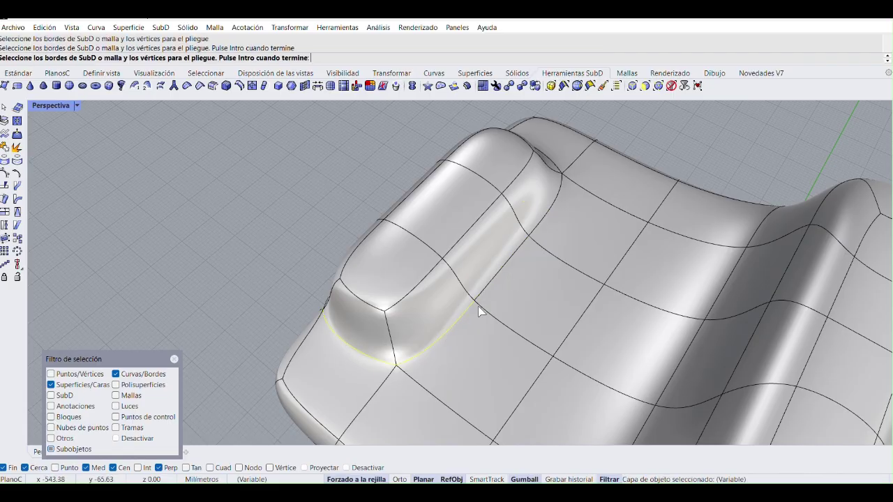
left_click(527, 235)
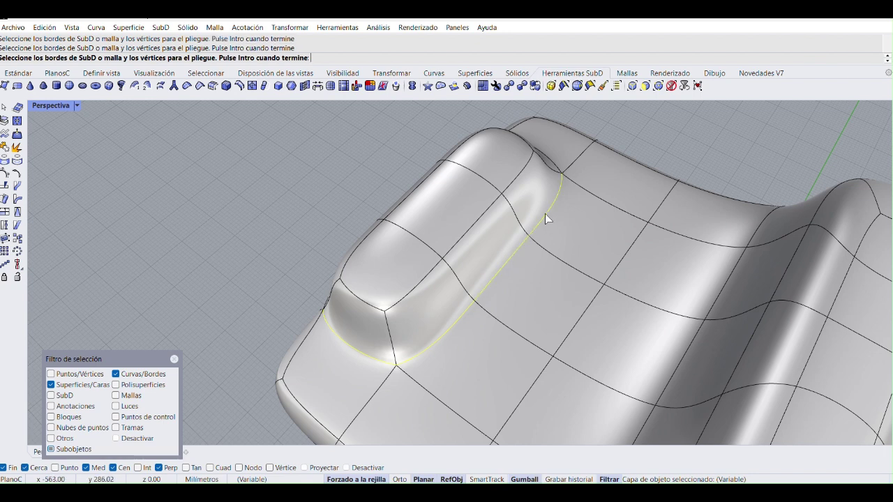
right_click_drag(545, 213, 608, 352)
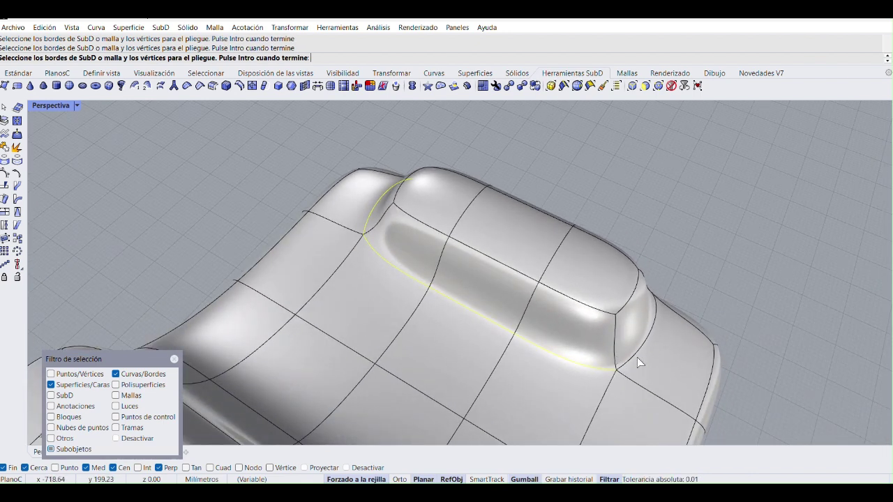
right_click(636, 357)
right_click_drag(412, 308, 579, 305)
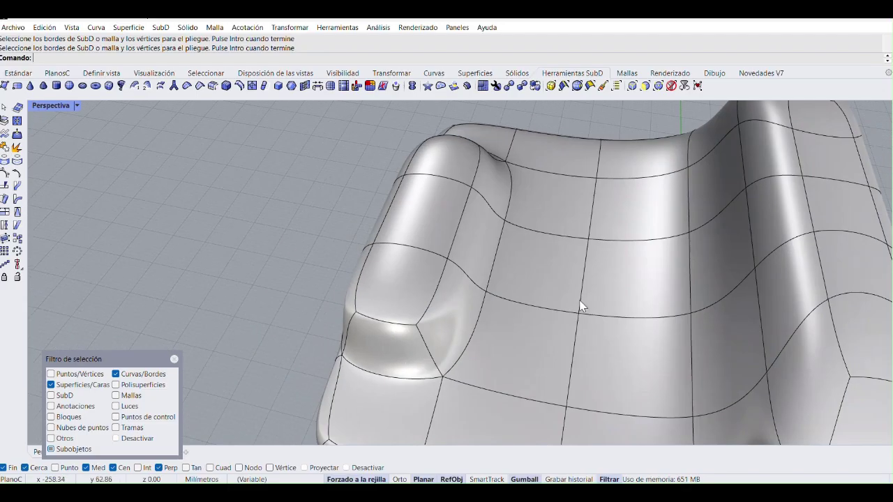
Step: Try to crease the end edge and two adjoining inner side edges at the base of the low block
right_click(389, 382)
left_click(389, 378)
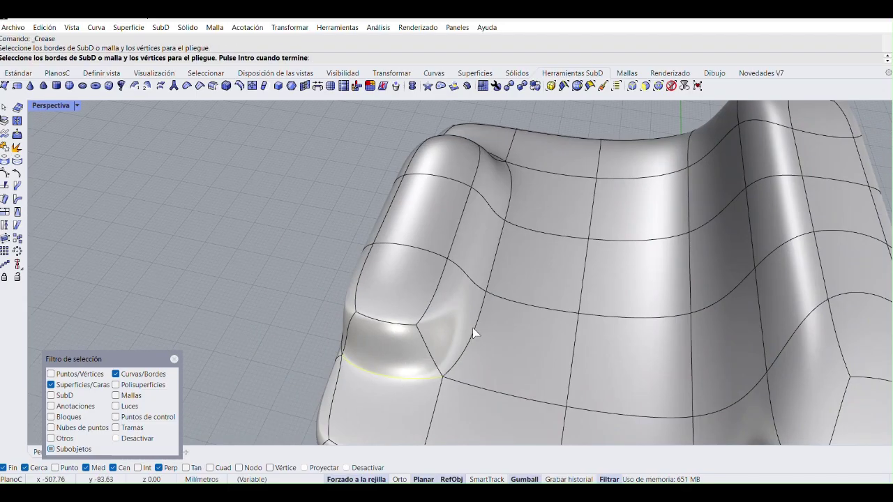
left_click(471, 325)
left_click(496, 253)
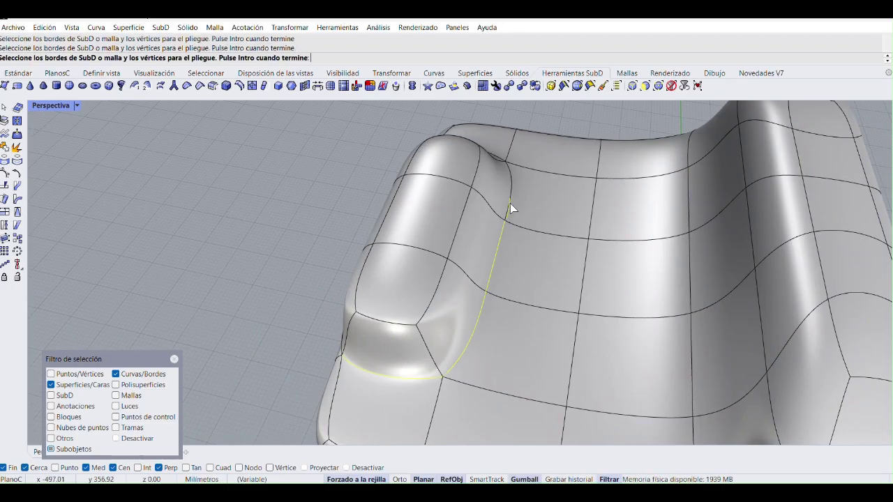
right_click(470, 298)
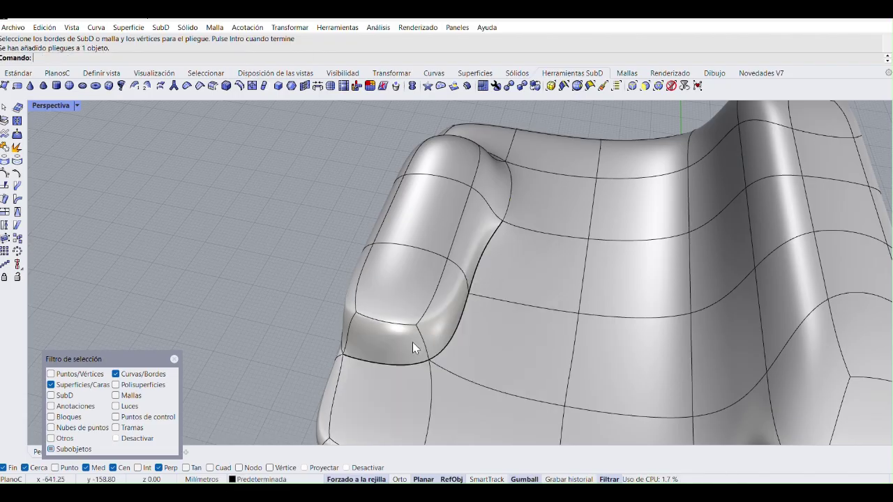
key("ctrl+z")
left_click(408, 378)
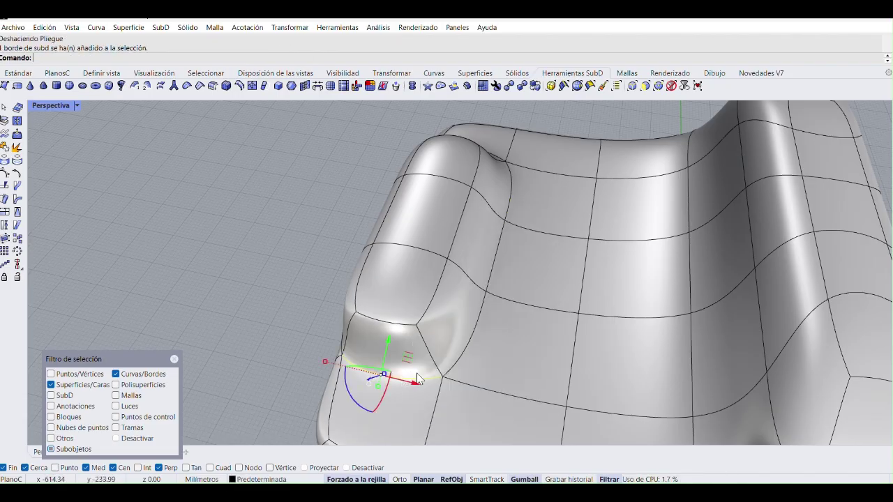
left_click(466, 344)
key("Escape")
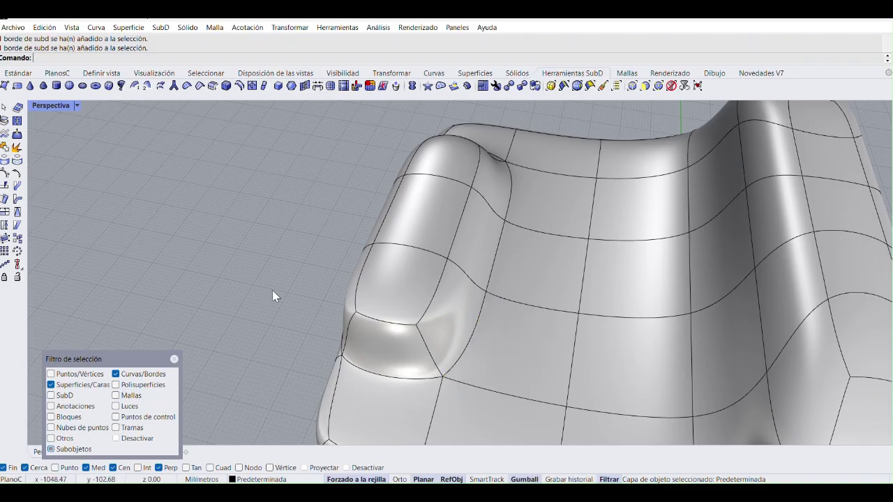
Step: Crease the complete loop of edges around the base of the low block
right_click(388, 382)
left_click(404, 378)
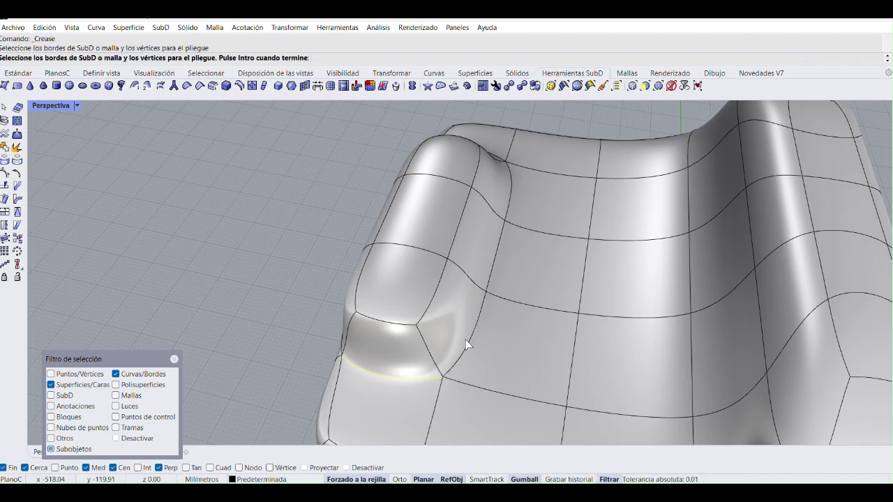
left_click(494, 278)
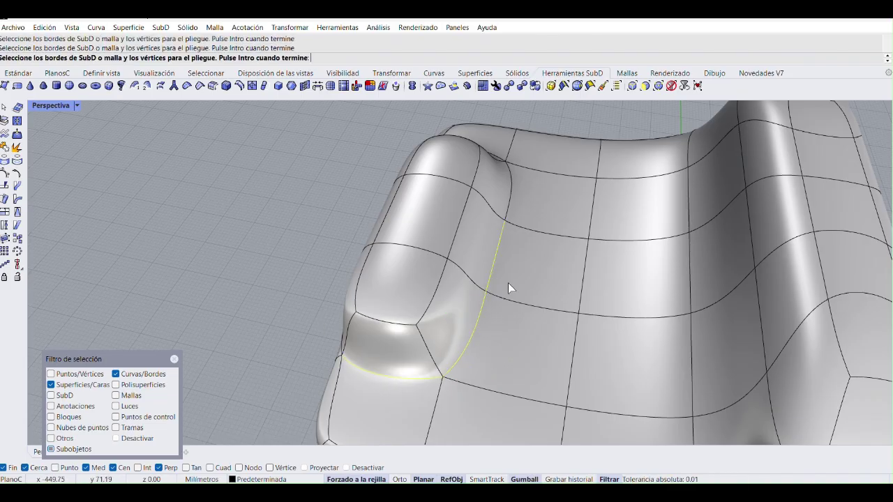
right_click_drag(508, 282, 334, 283)
scroll(614, 372, "up", 5)
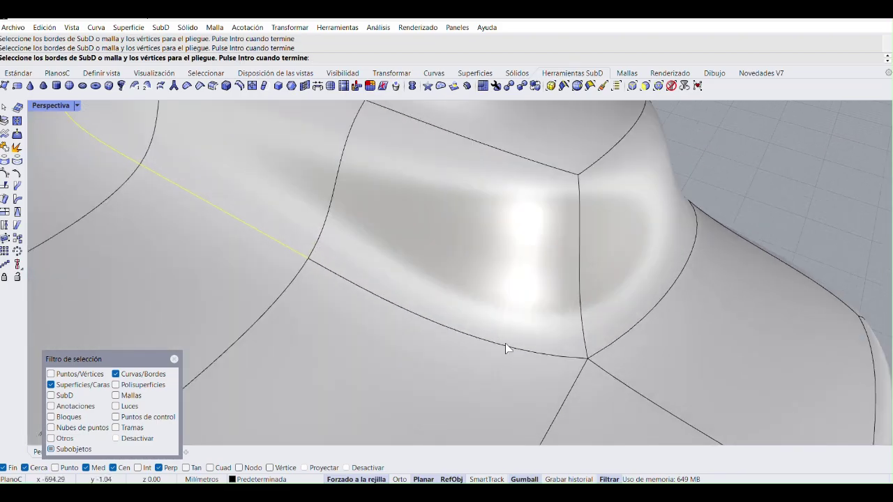
left_click(444, 326)
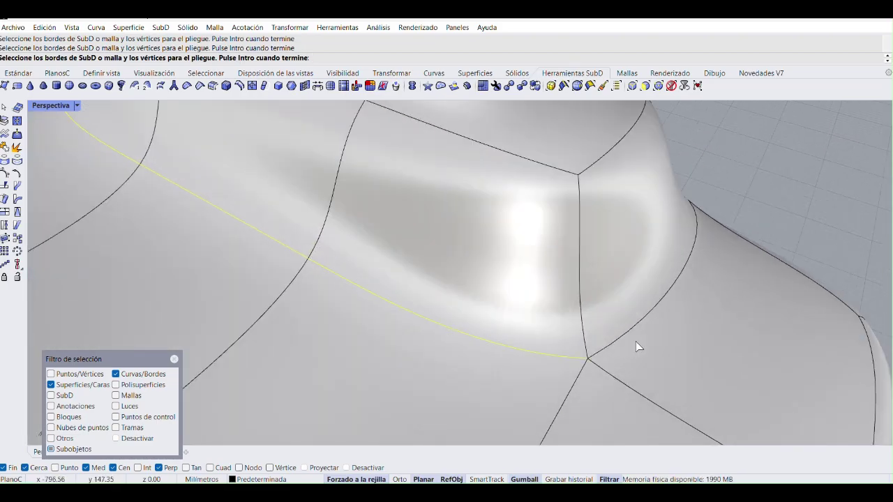
scroll(643, 317, "down", 5)
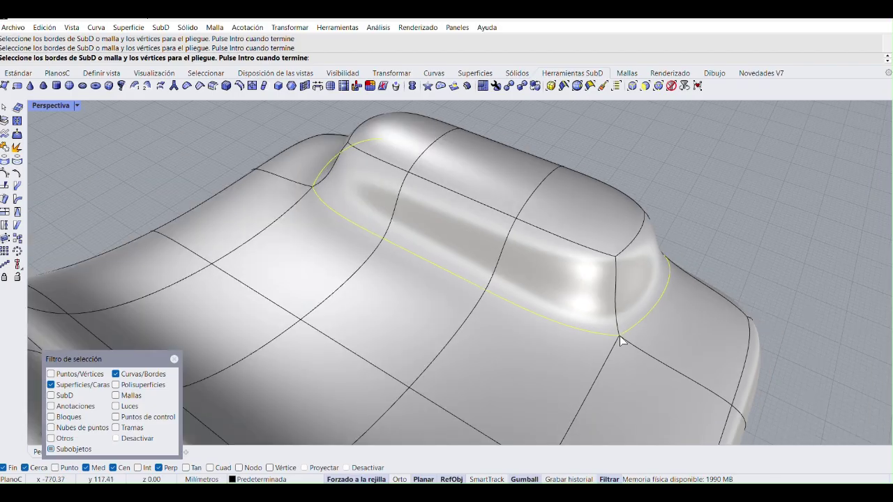
right_click_drag(644, 316, 577, 337)
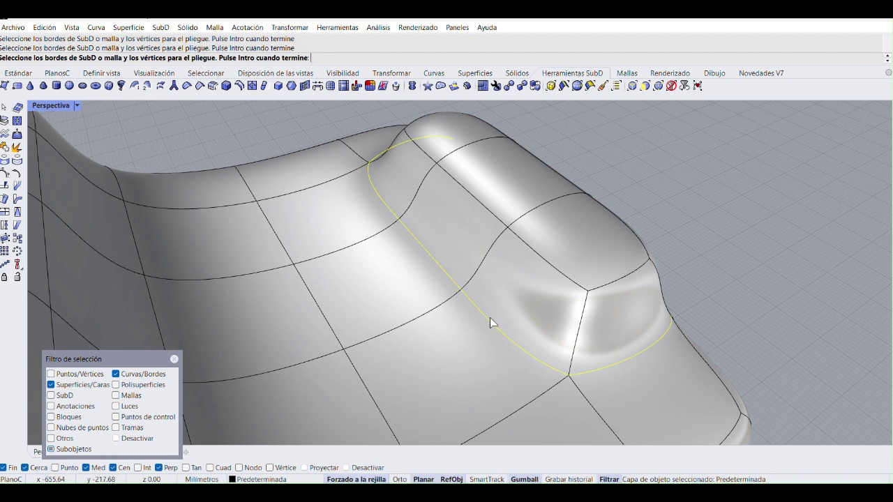
key("Return")
Step: Examine the creased base of the low block in flat and smooth SubD display and compare it with the uncreased ridge
right_click_drag(580, 395, 532, 335)
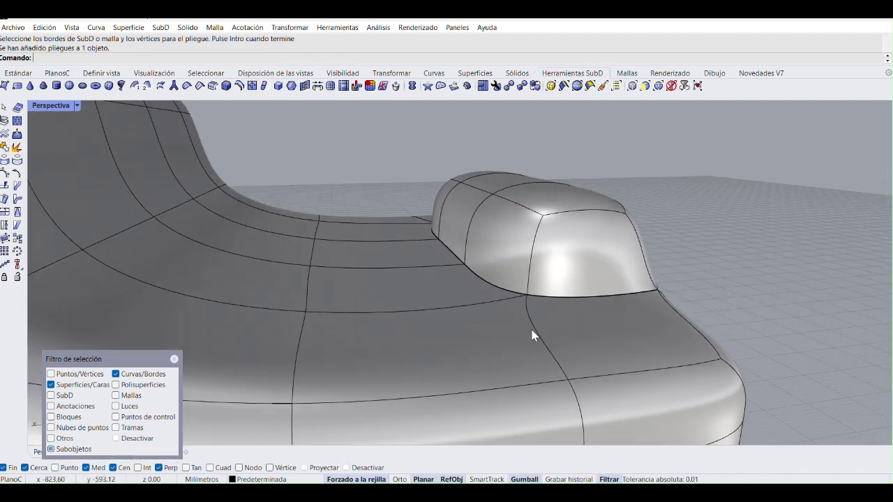
key("Tab")
key("Tab")
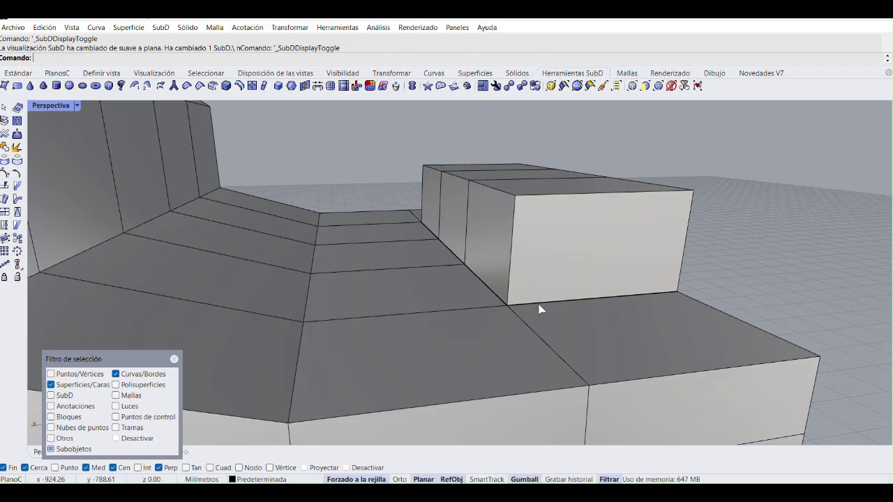
right_click_drag(539, 310, 685, 341)
scroll(594, 302, "down", 3)
scroll(602, 309, "up", 4)
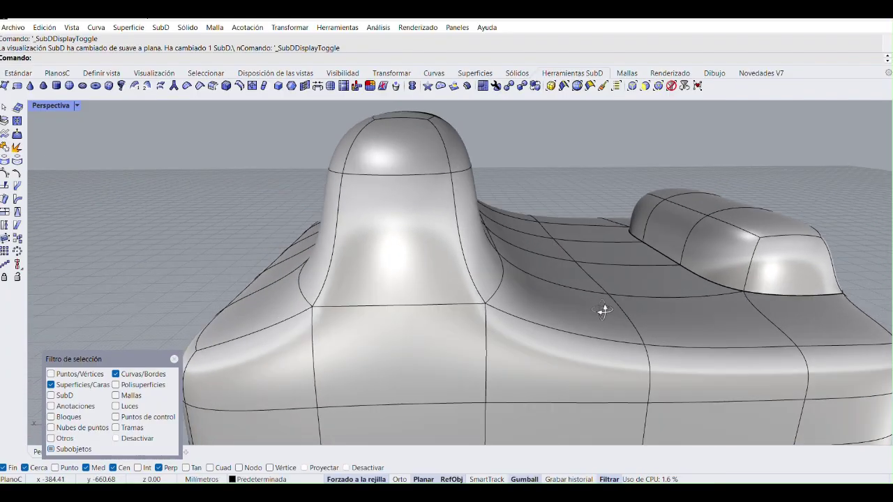
scroll(375, 262, "down", 3)
right_click_drag(361, 295, 341, 279)
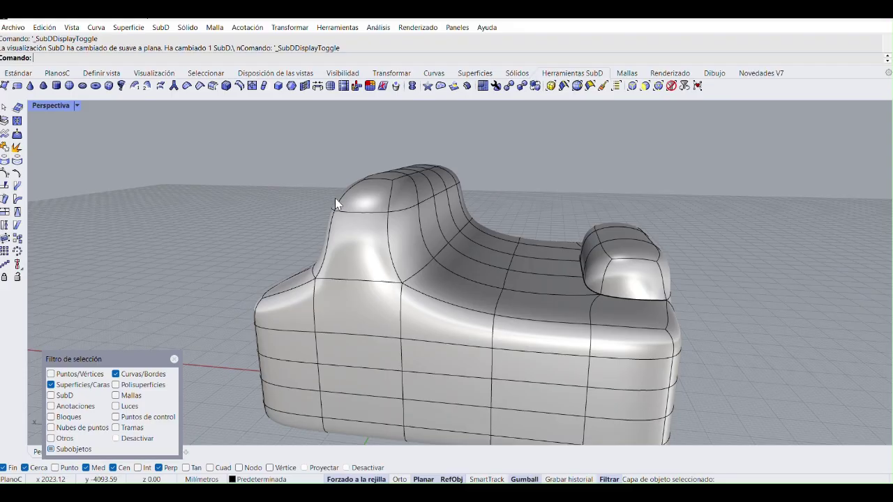
scroll(384, 198, "up", 5)
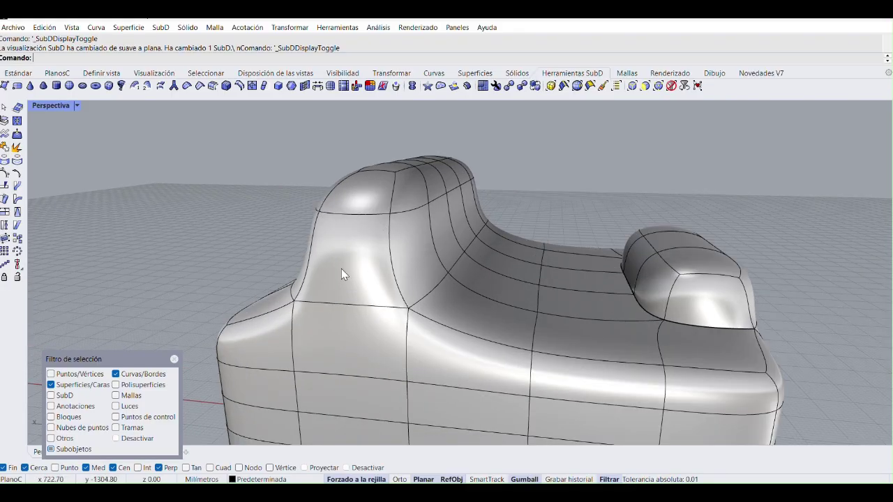
right_click_drag(418, 285, 378, 301)
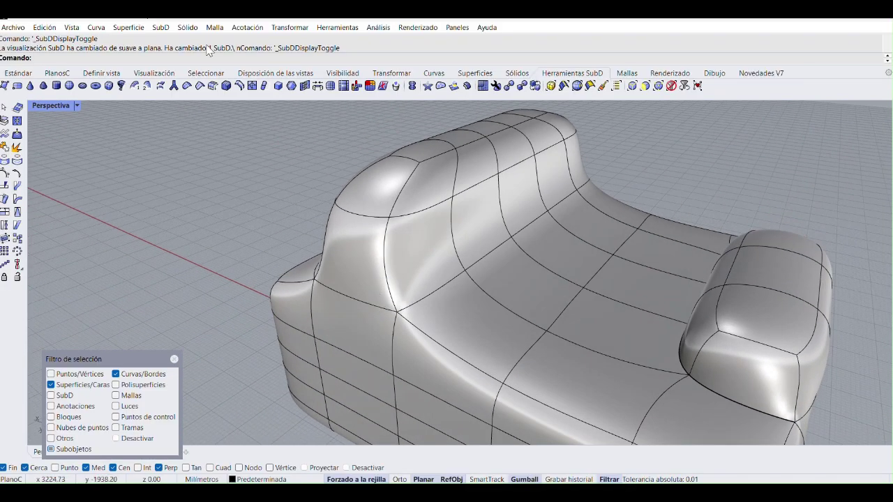
left_click(200, 86)
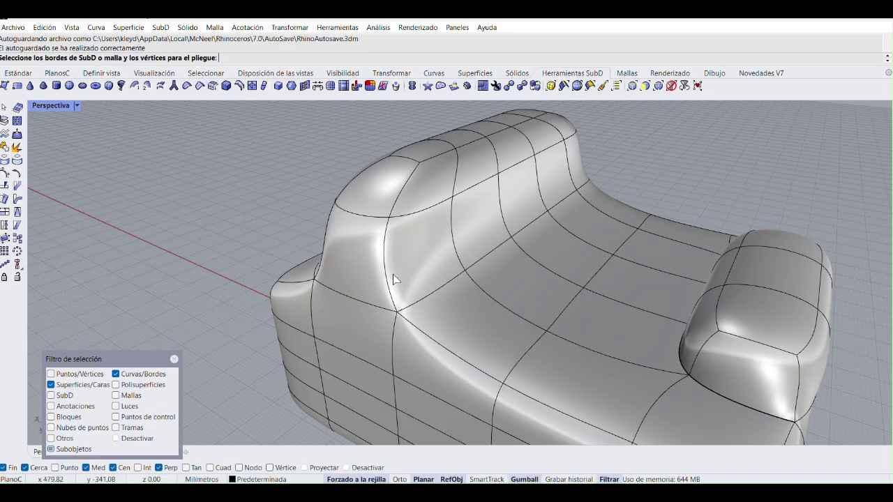
left_click(353, 298)
left_click(429, 301)
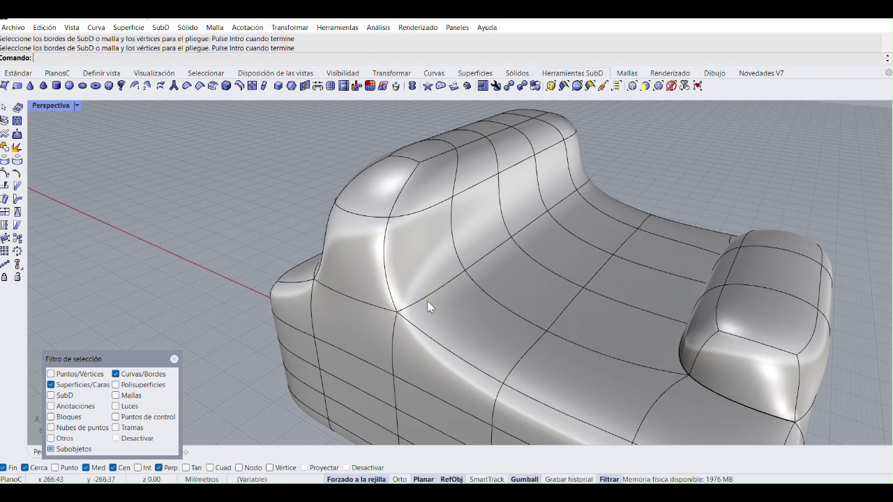
left_click(355, 299)
left_click(360, 297)
left_click(433, 291)
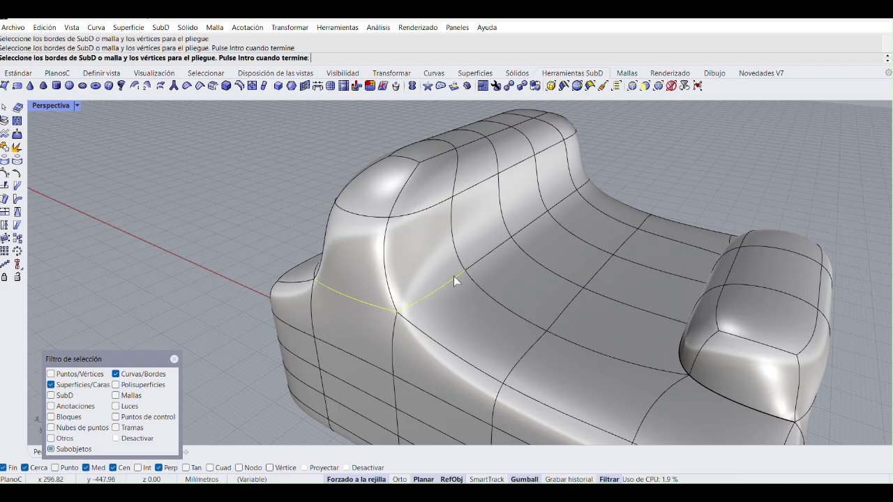
scroll(399, 279, "up", 5)
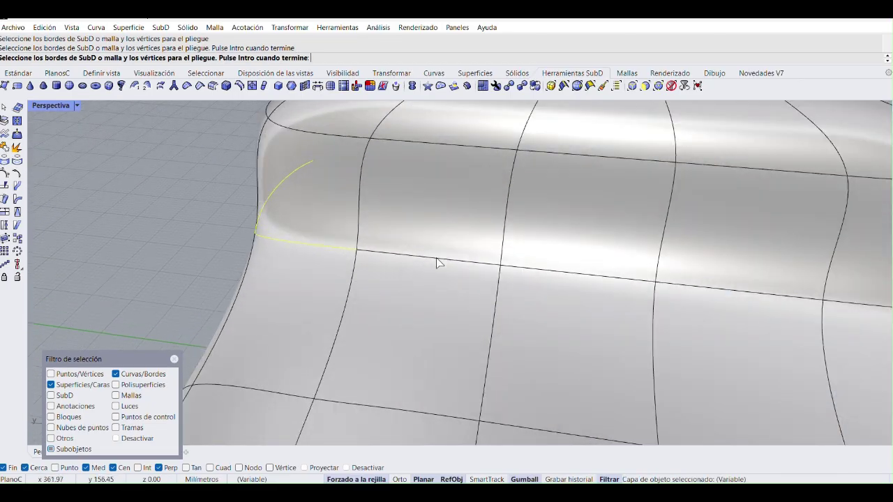
key("Return")
right_click_drag(355, 258, 474, 281)
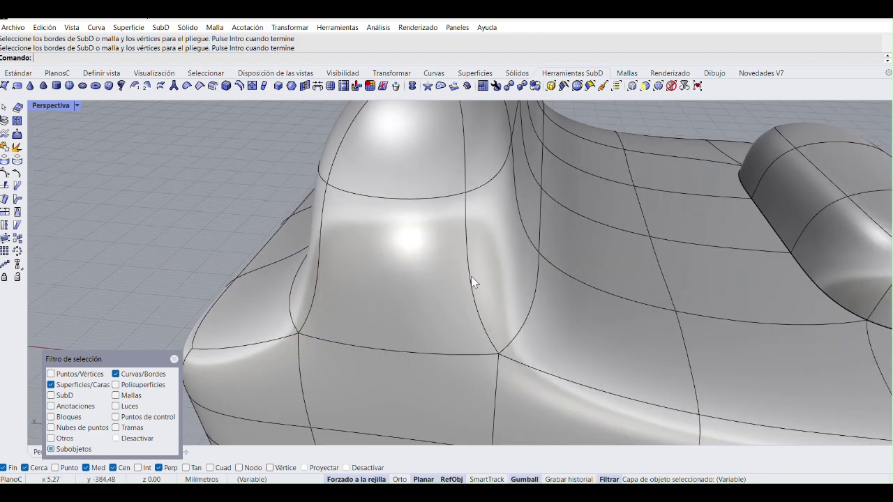
key("Return")
left_click(477, 354)
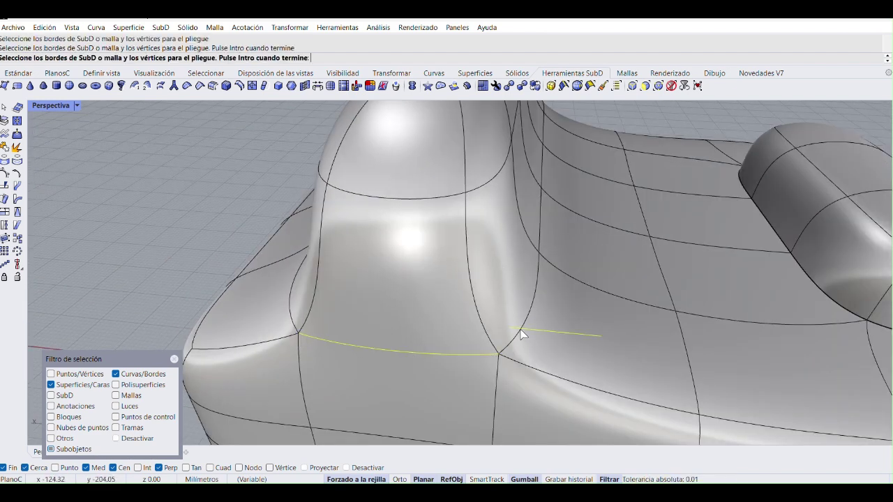
key("Return")
Step: Start a crease at the ridge's base, choosing one end edge and the edges along the side facing the low block
key("Return")
left_click(421, 353)
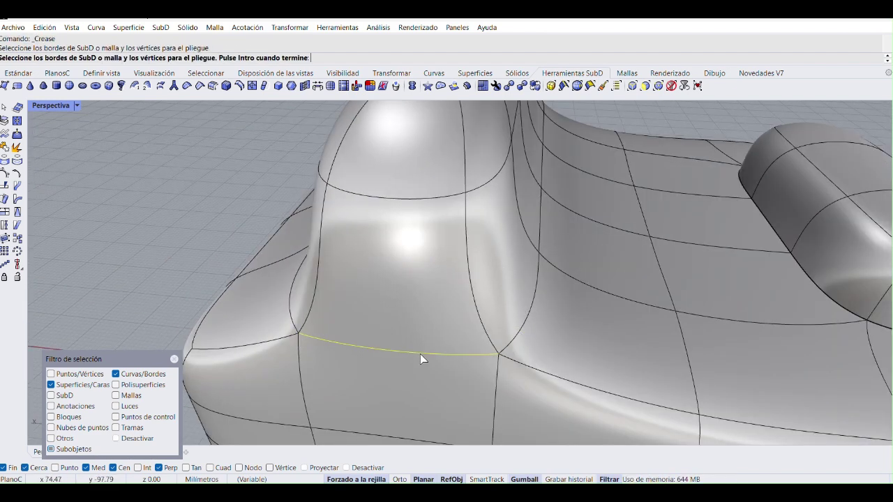
left_click(526, 325)
right_click_drag(528, 325, 462, 291)
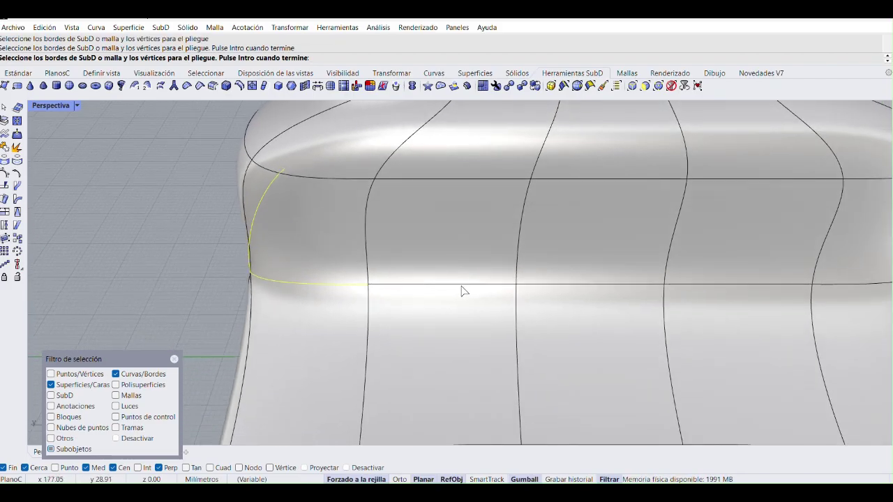
left_click(462, 290)
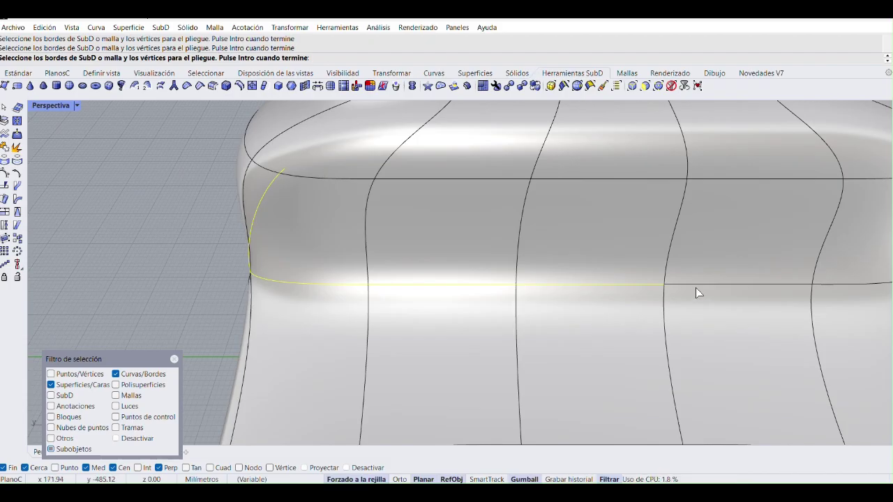
left_click(672, 287)
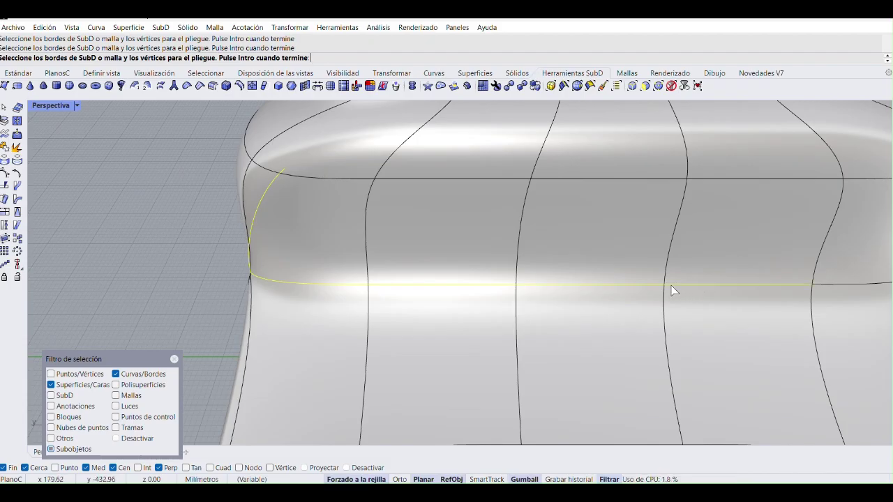
right_click_drag(710, 299, 358, 296, "shift")
left_click(467, 300)
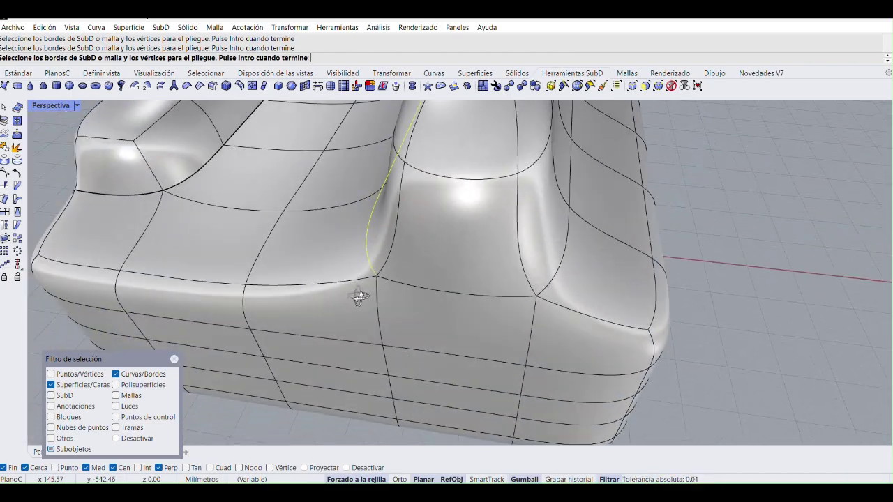
Step: Add the ridge's other end edge and outer side base edges to the crease selection, and crease the complete loop
left_click(423, 288)
right_click_drag(495, 292, 374, 288)
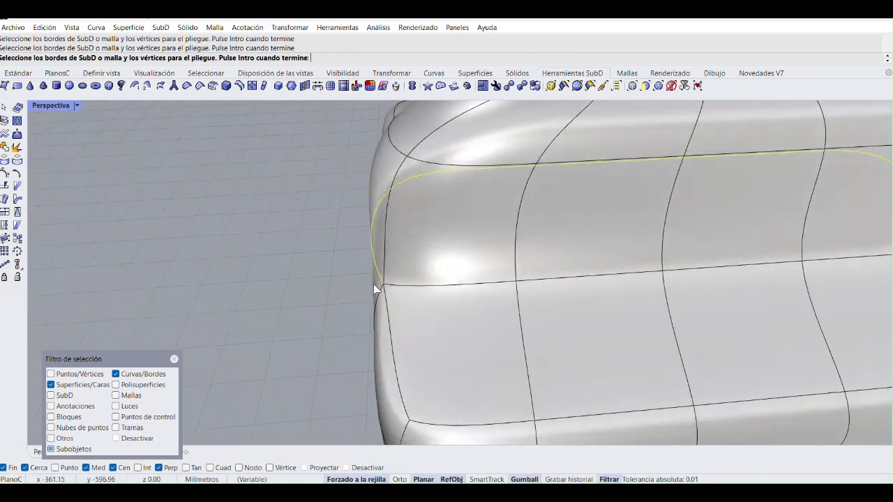
left_click(415, 286)
left_click(557, 283)
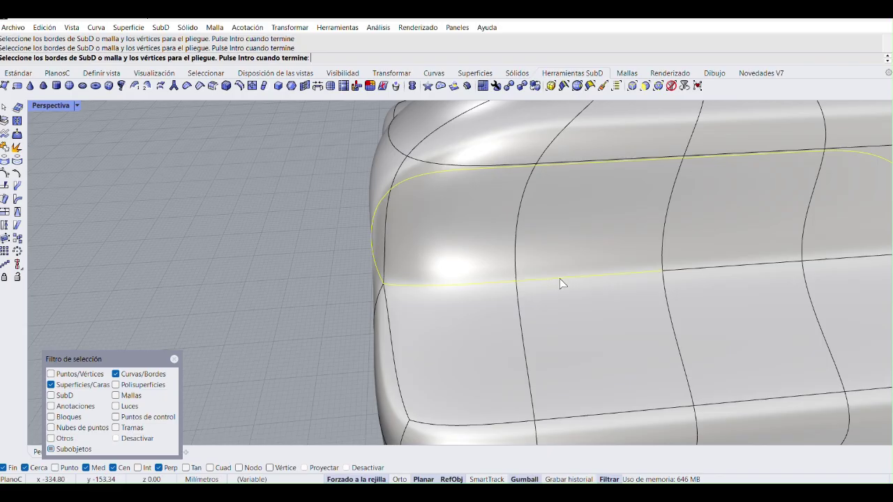
scroll(564, 283, "down", 3)
right_click_drag(618, 299, 490, 309)
scroll(491, 304, "up", 3)
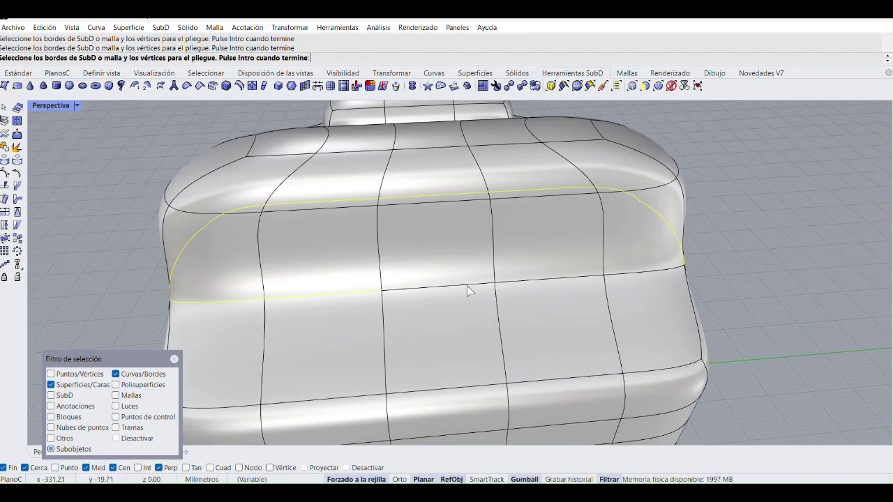
left_click(467, 288)
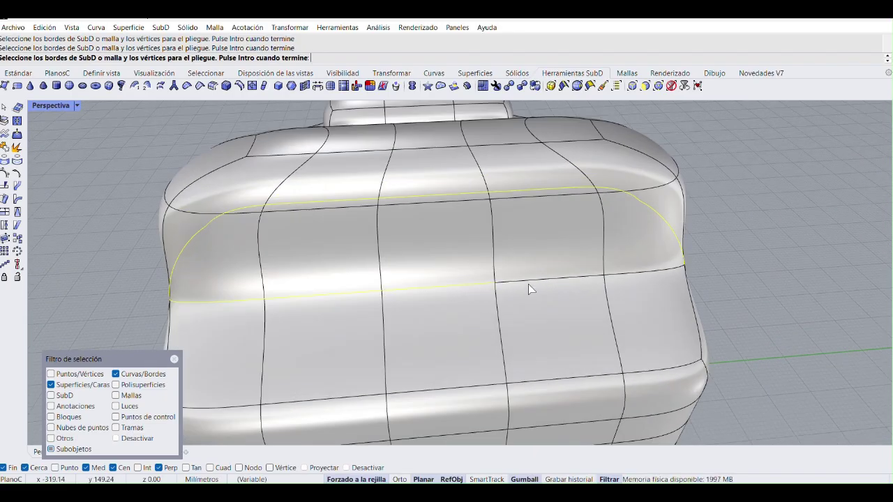
left_click(618, 276)
right_click_drag(618, 275, 540, 313)
scroll(492, 277, "down", 3)
right_click(461, 302)
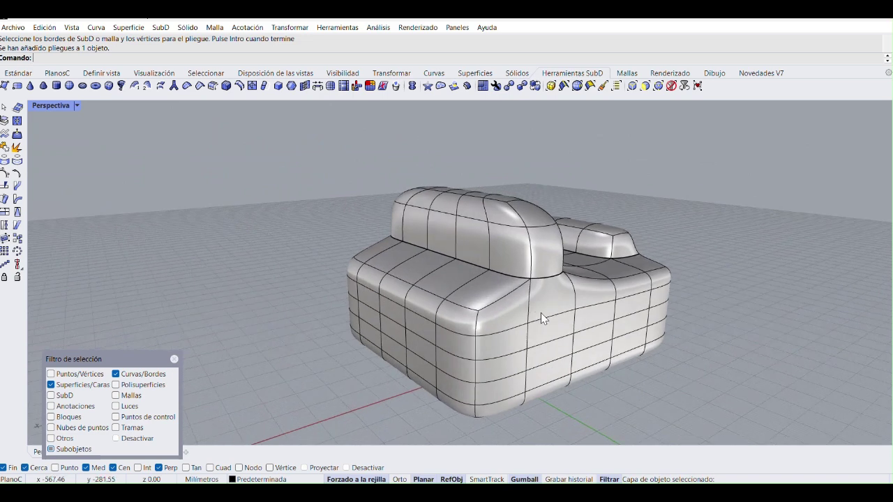
Step: Select the complete creased edge loop around the ridge's base and move it straight down
scroll(543, 282, "up", 3)
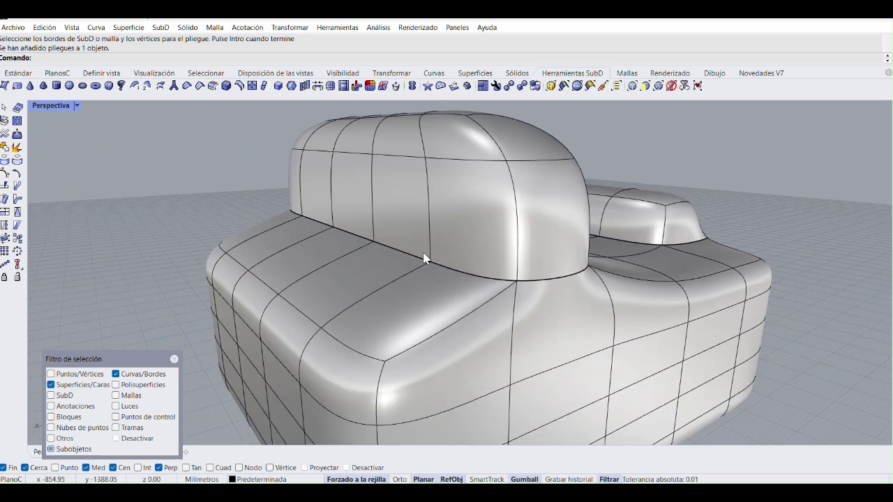
right_click_drag(440, 289, 456, 293)
scroll(460, 292, "up", 5)
scroll(460, 292, "down", 4)
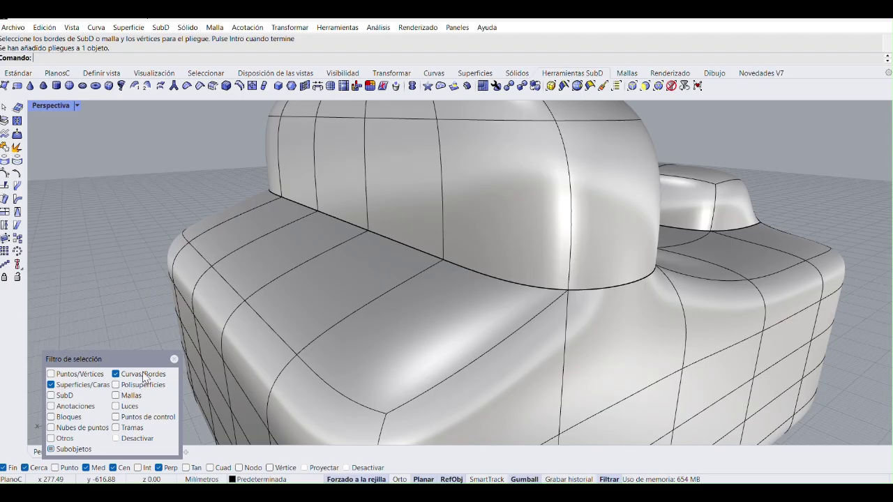
left_click(486, 278)
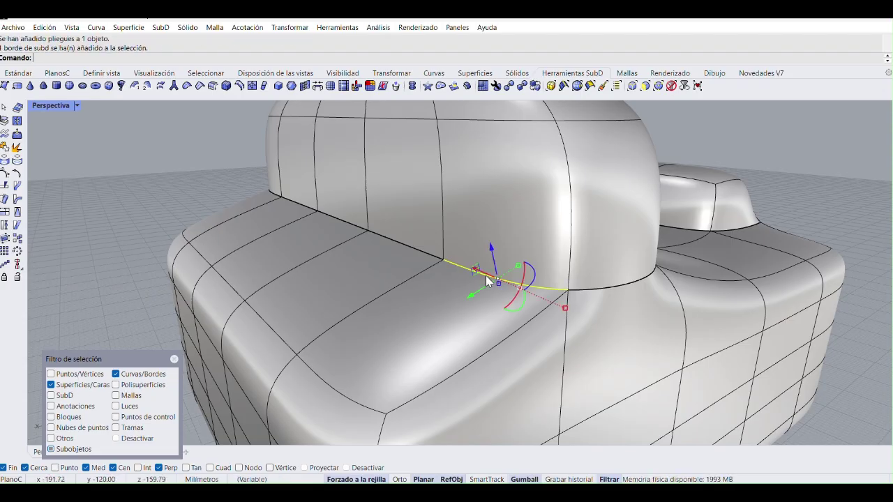
left_click(412, 249)
left_click(412, 249)
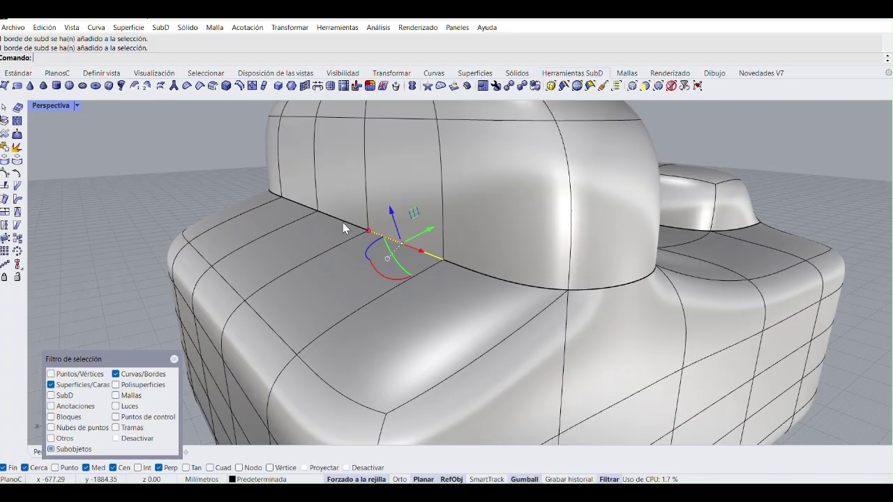
double_click(300, 204)
right_click_drag(394, 263, 417, 283)
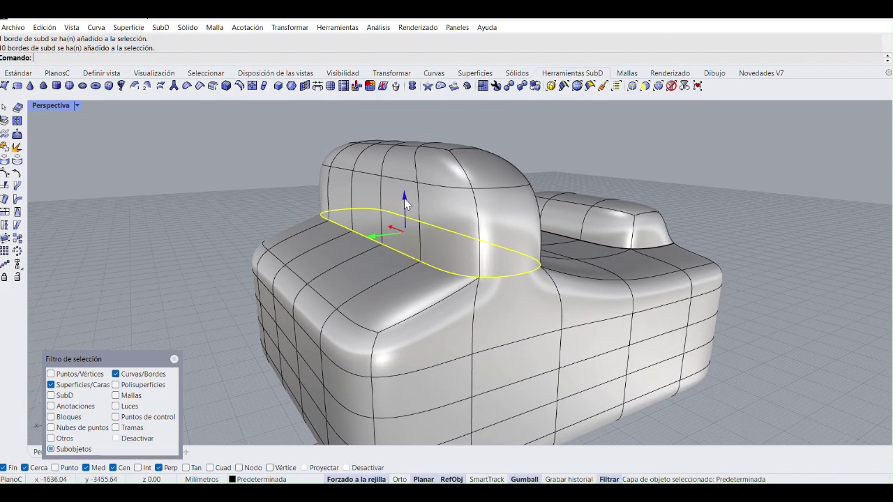
left_click_drag(404, 198, 410, 238)
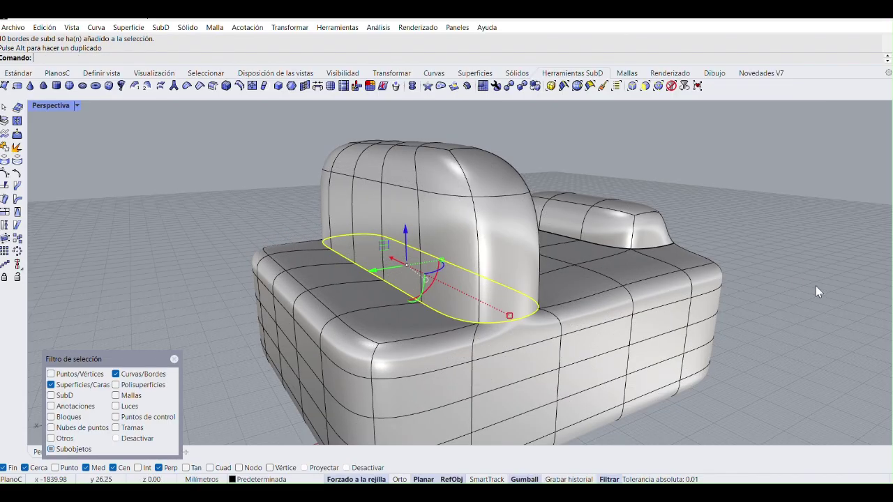
Step: Raise the ridge's base edge loop well above the block, and lower it again to an intermediate height
right_click_drag(699, 317, 507, 262)
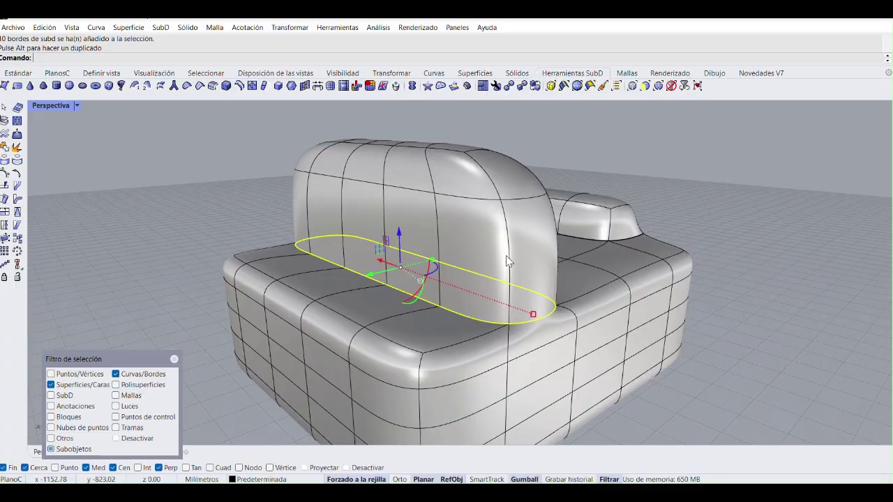
left_click_drag(400, 231, 433, 183)
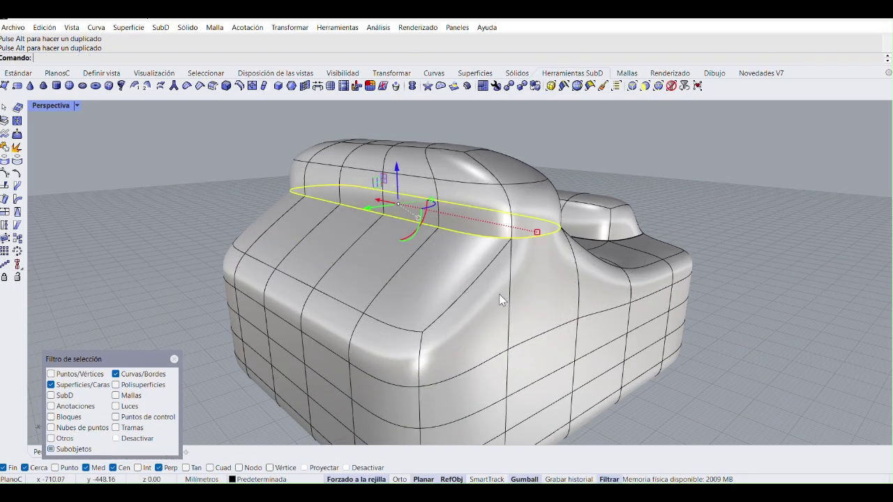
mouse_move(499, 294)
right_mouse_down()
mouse_move(462, 293)
mouse_move(486, 302)
right_mouse_up()
mouse_move(456, 234)
right_mouse_down()
mouse_move(434, 213)
mouse_move(446, 232)
right_mouse_up()
left_click_drag(396, 176, 388, 249)
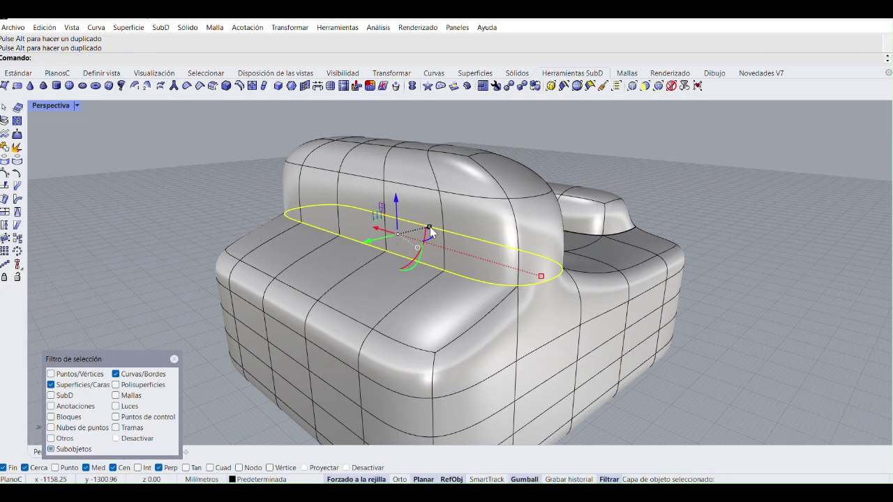
Step: Scale the ridge's base edge loop slightly wider across the ridge's thickness, and deselect it
left_click_drag(429, 228, 451, 220)
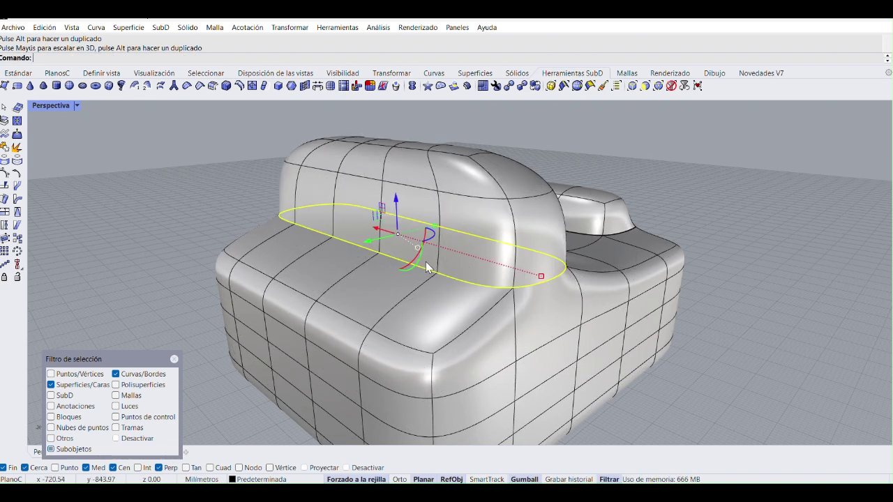
right_click_drag(427, 267, 447, 280)
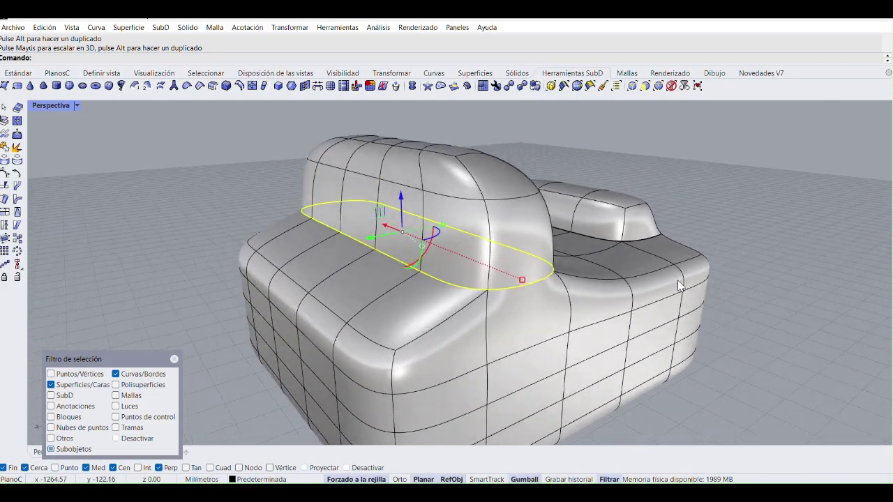
left_click(742, 265)
Step: Toggle between flat and smooth SubD display, and examine the whole model in Rendered display mode
scroll(412, 292, "down", 5)
right_click_drag(479, 332, 409, 341)
scroll(431, 338, "down", 6)
key("Tab")
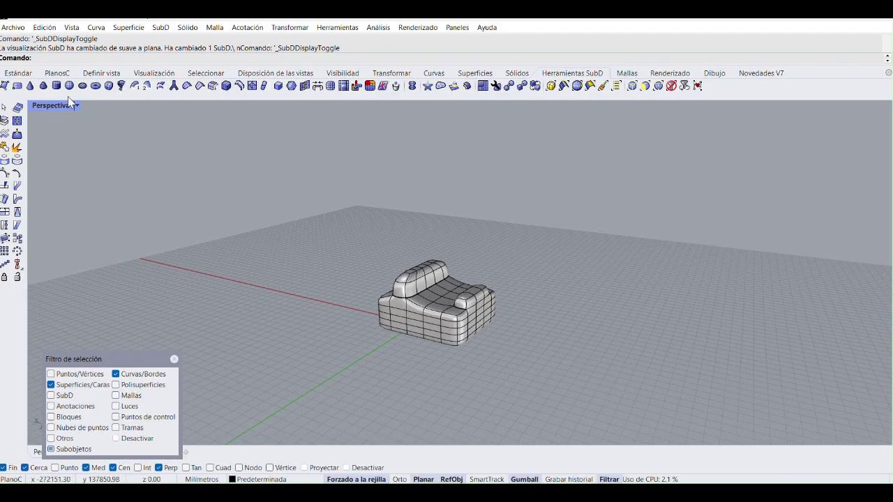
left_click(77, 105)
left_click(115, 125)
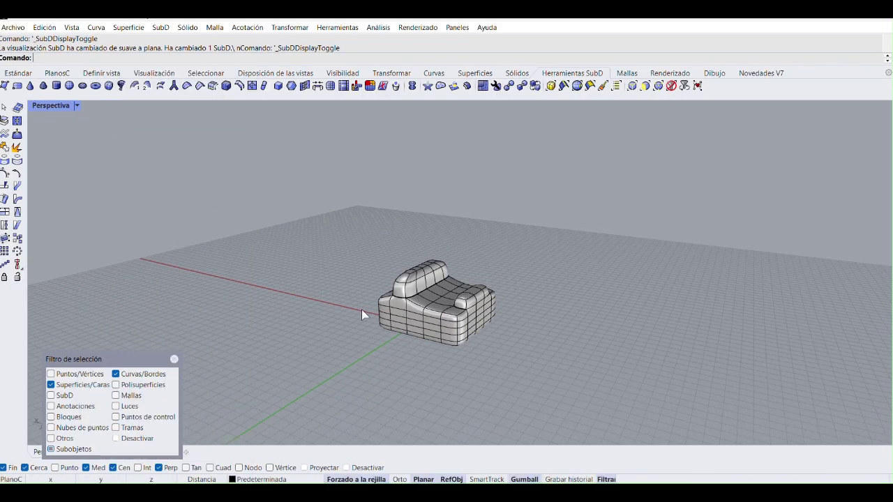
scroll(391, 313, "up", 8)
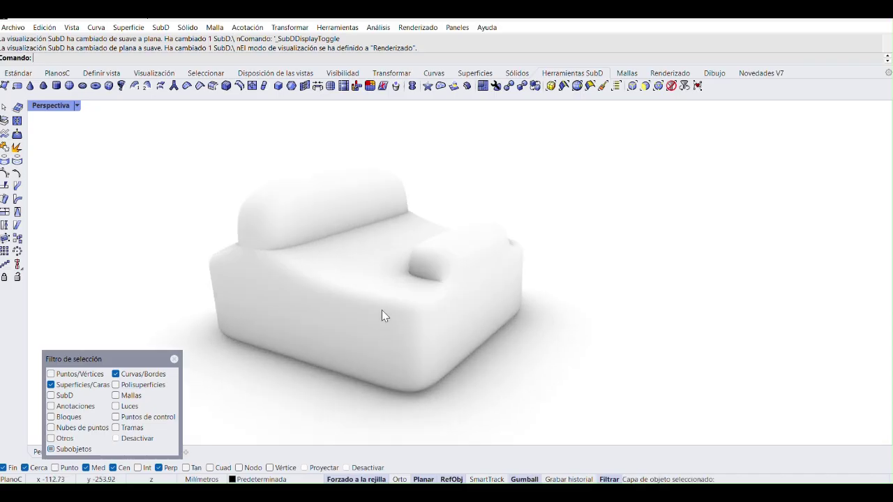
mouse_move(381, 310)
right_mouse_down()
mouse_move(454, 320)
mouse_move(522, 303)
mouse_move(484, 314)
mouse_move(391, 317)
right_mouse_up()
Step: Return the perspective view to Shaded display mode
left_click(76, 105)
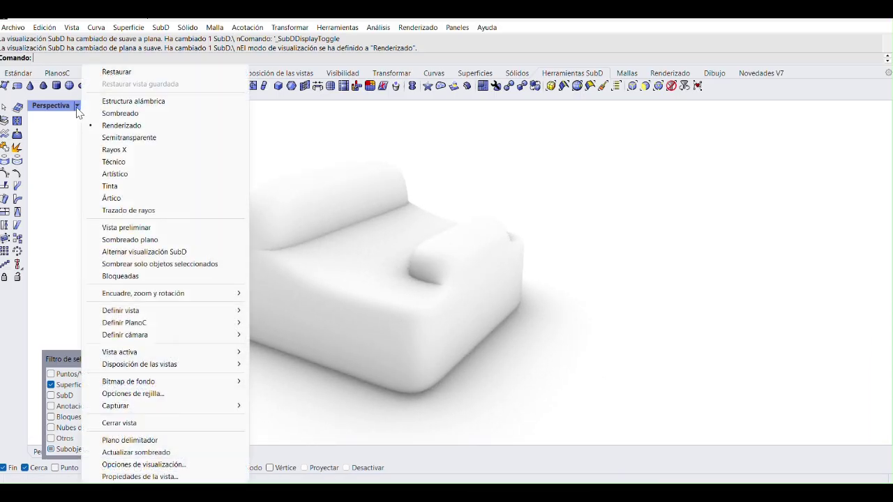
left_click(120, 114)
scroll(366, 317, "down", 5)
right_click_drag(366, 316, 419, 314)
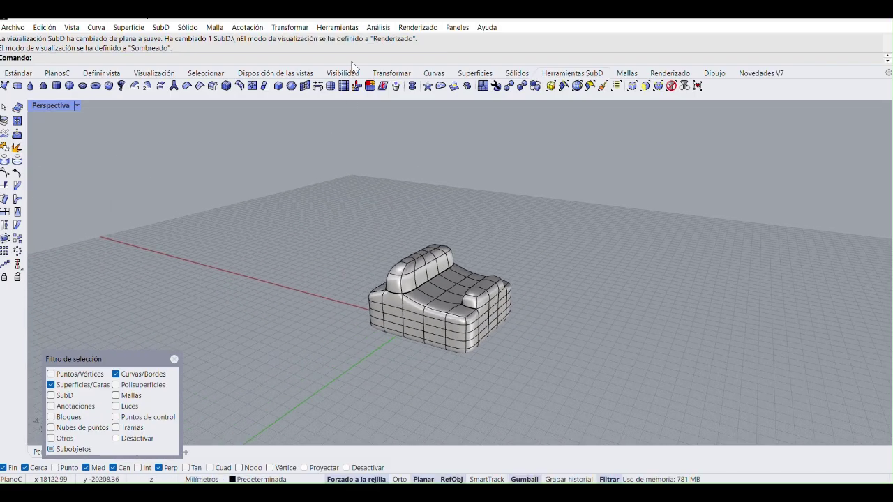
Step: Undo the last crease removal on the SubD model
key("ctrl+z")
scroll(430, 283, "up", 5)
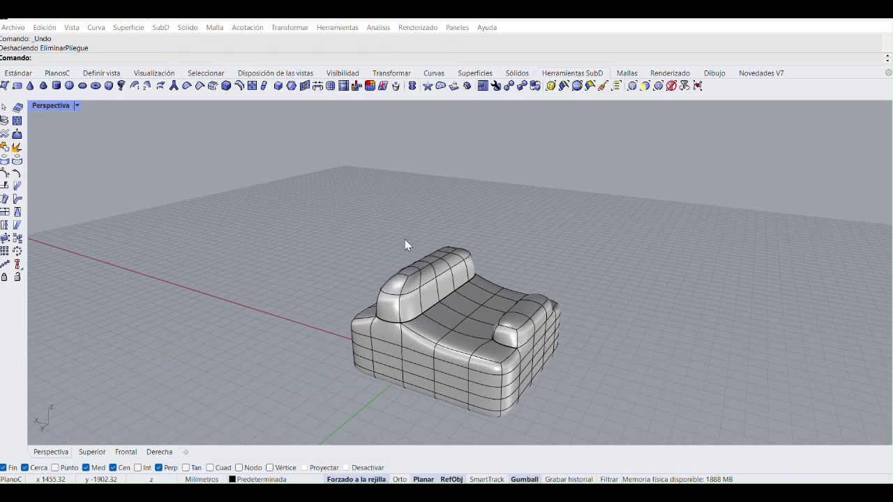
middle_click(415, 286)
scroll(463, 309, "up", 10)
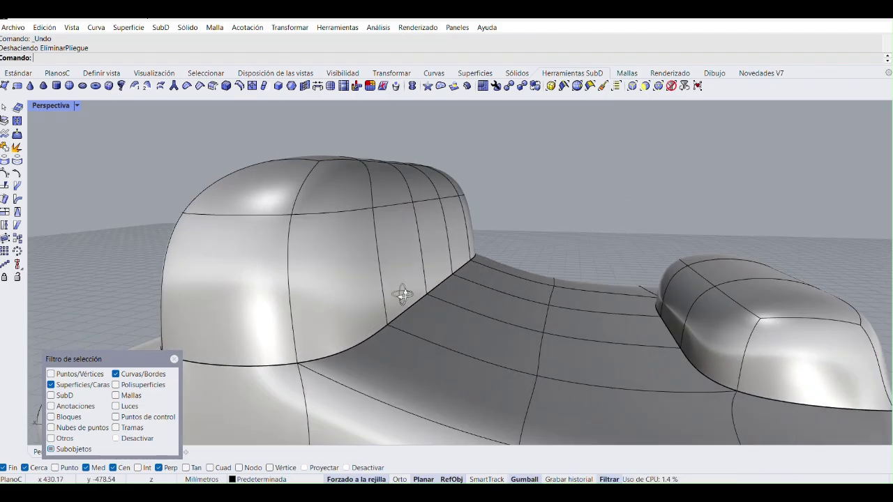
right_click_drag(403, 294, 318, 148)
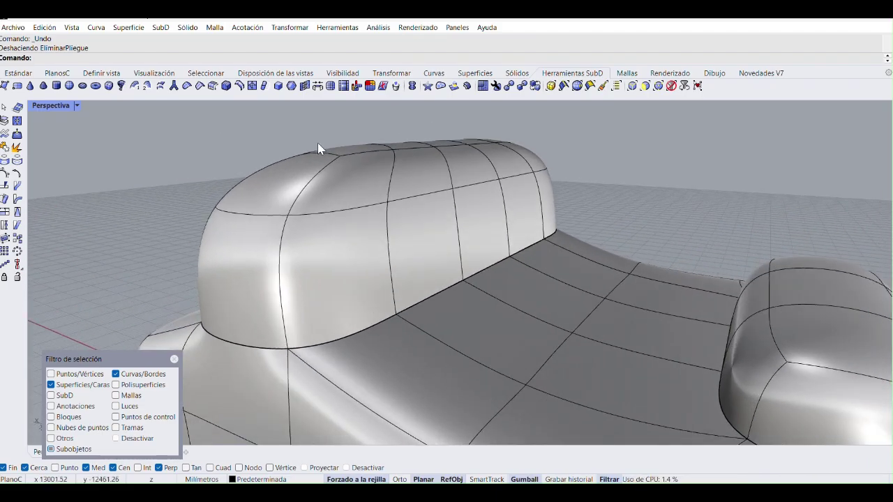
Step: Try to remove the crease from the first ridge base edges facing the low block, and undo the attempt
left_click(187, 85)
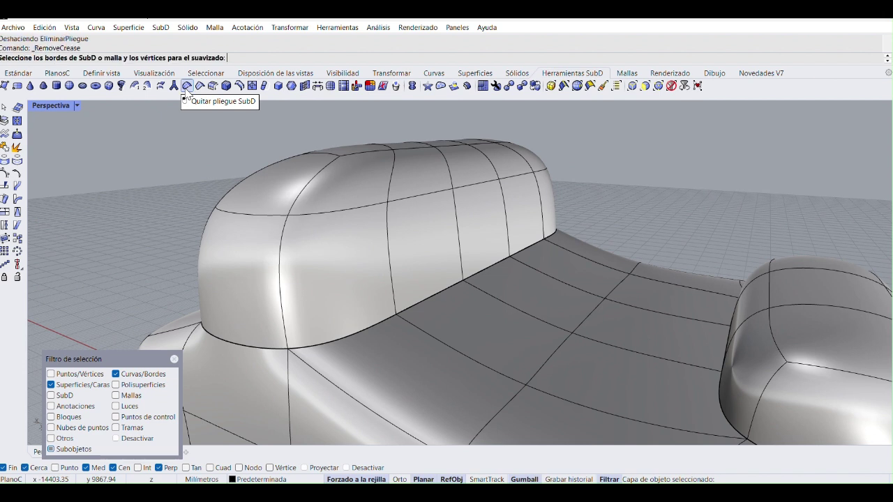
left_click(385, 318)
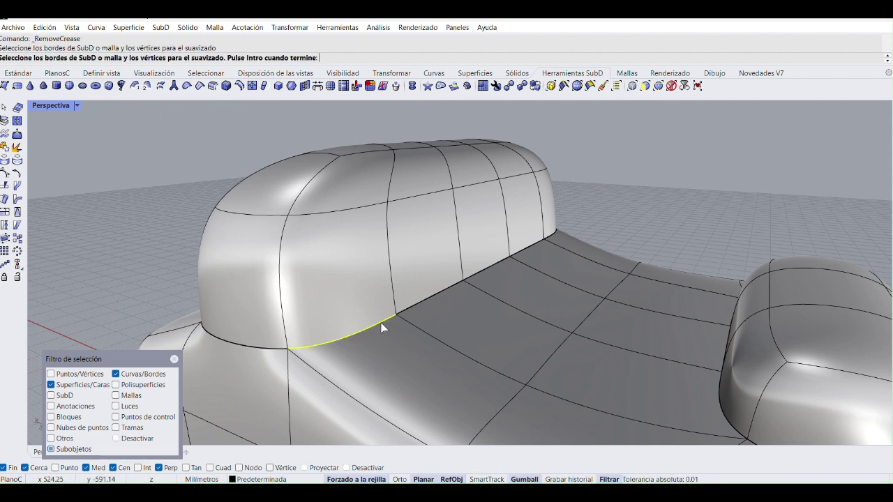
left_click(440, 294)
left_click(490, 265)
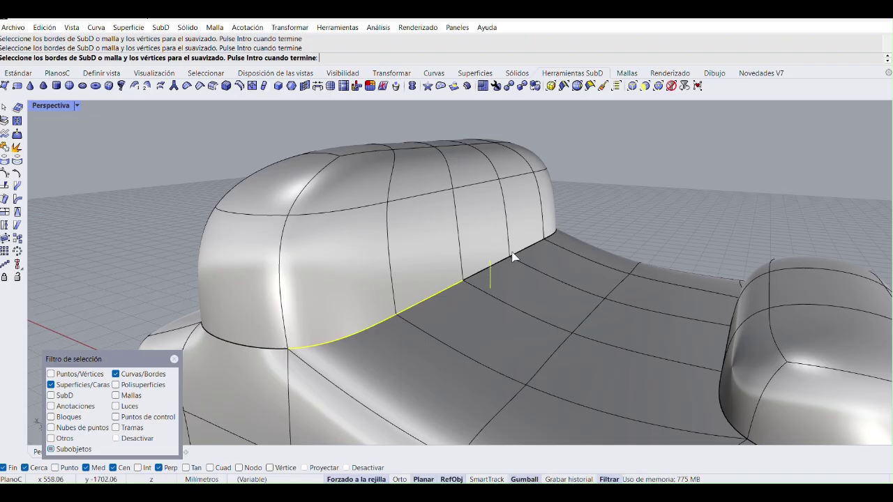
key("Return")
key("Return")
left_click(372, 328)
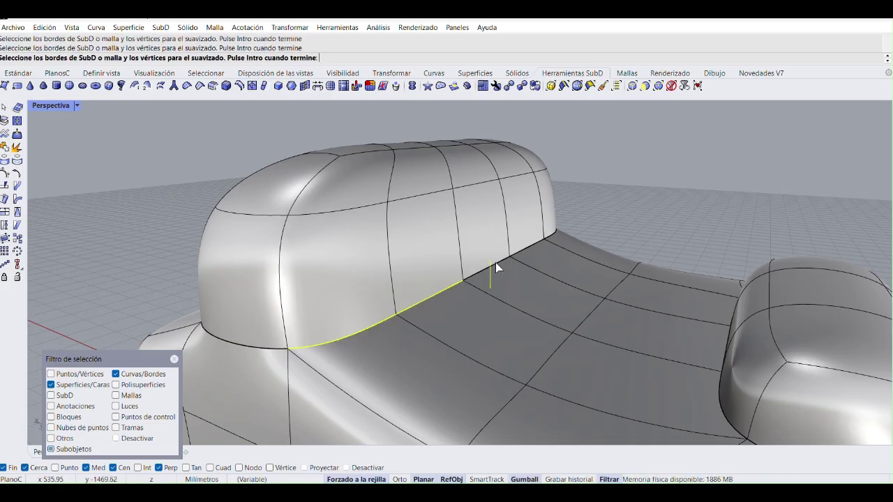
key("Return")
key("ctrl+z")
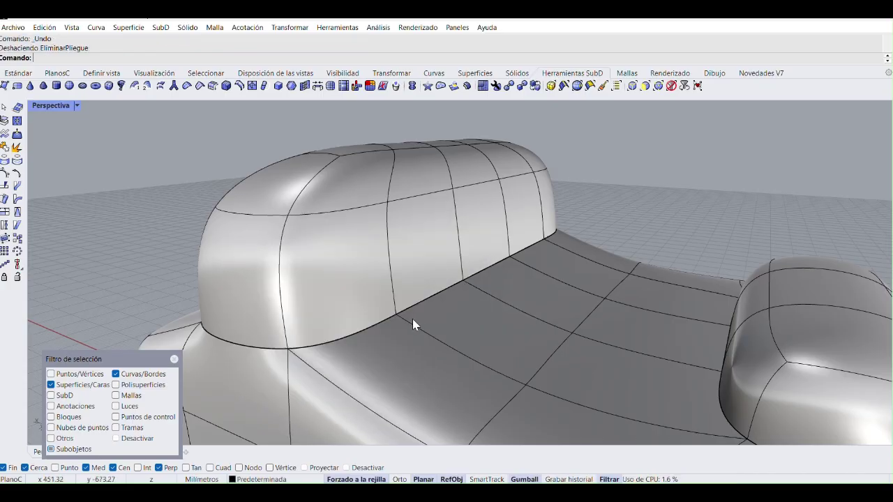
Step: Remove the crease from the ridge's base edges along the side facing the low block
key("Return")
left_click(362, 330)
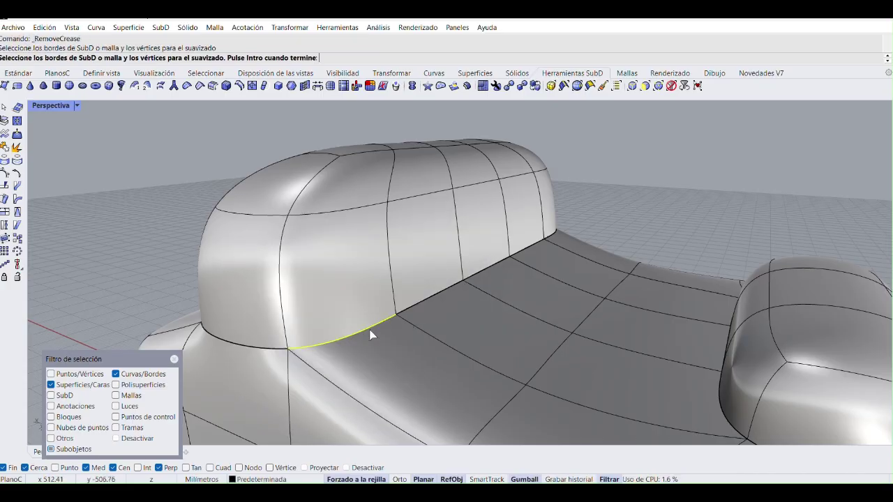
left_click(442, 290)
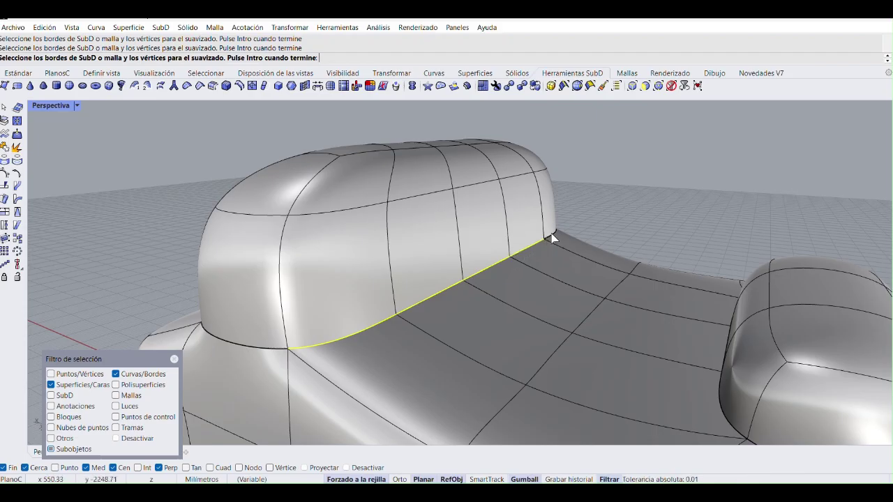
key("Return")
right_click_drag(530, 281, 439, 315)
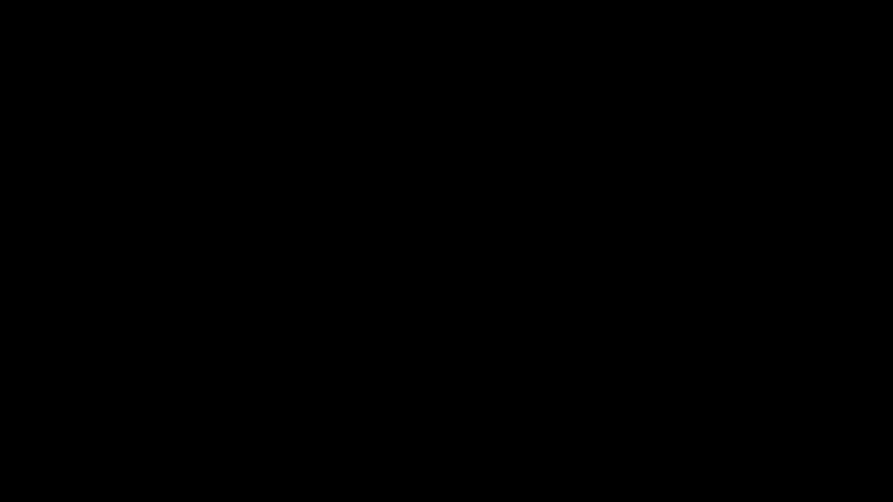